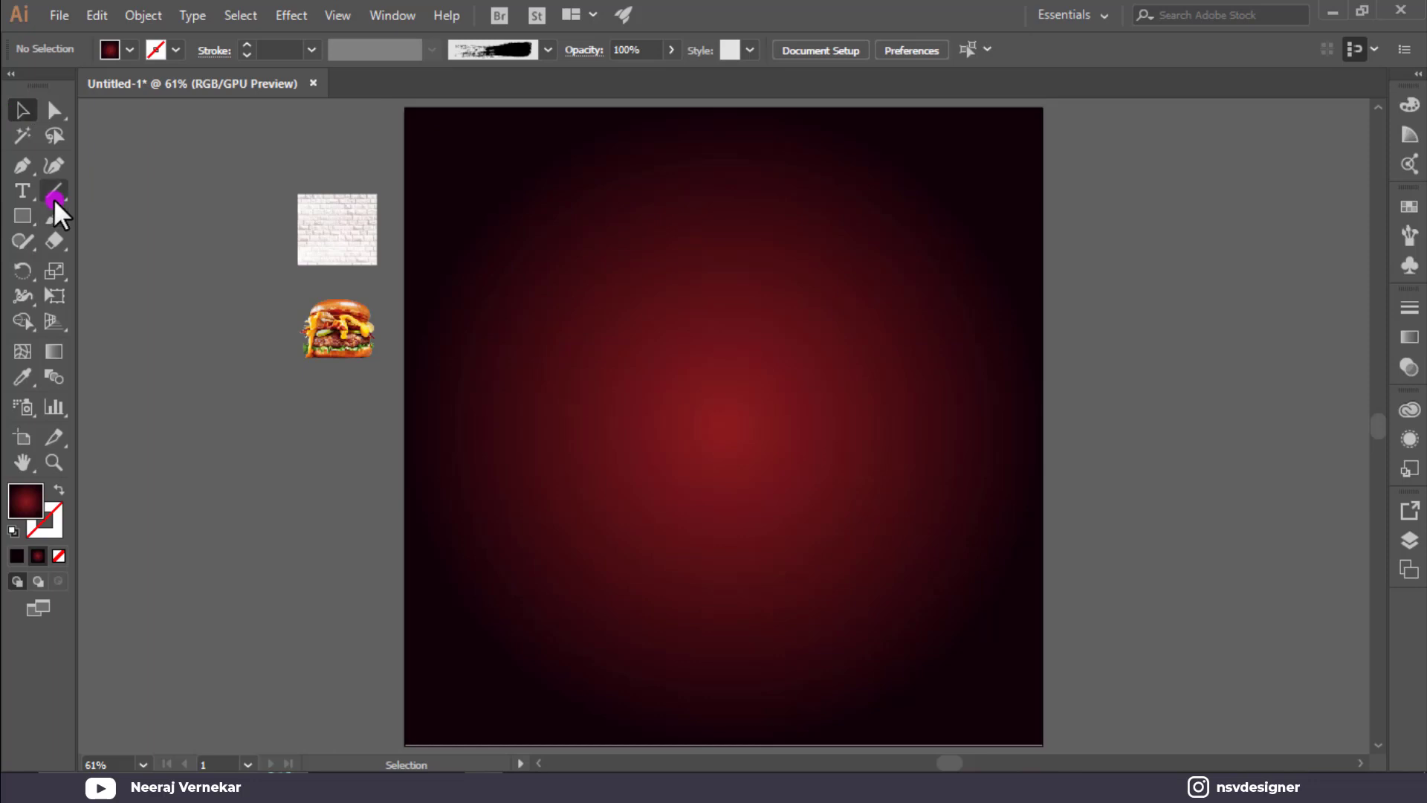
Draw a vertical line to the right of the artboard.
{"action": "left_click", "coordinate": [54, 190]}
{"action": "left_click_drag", "start_coordinate": [1100, 140], "coordinate": [1106, 317]}
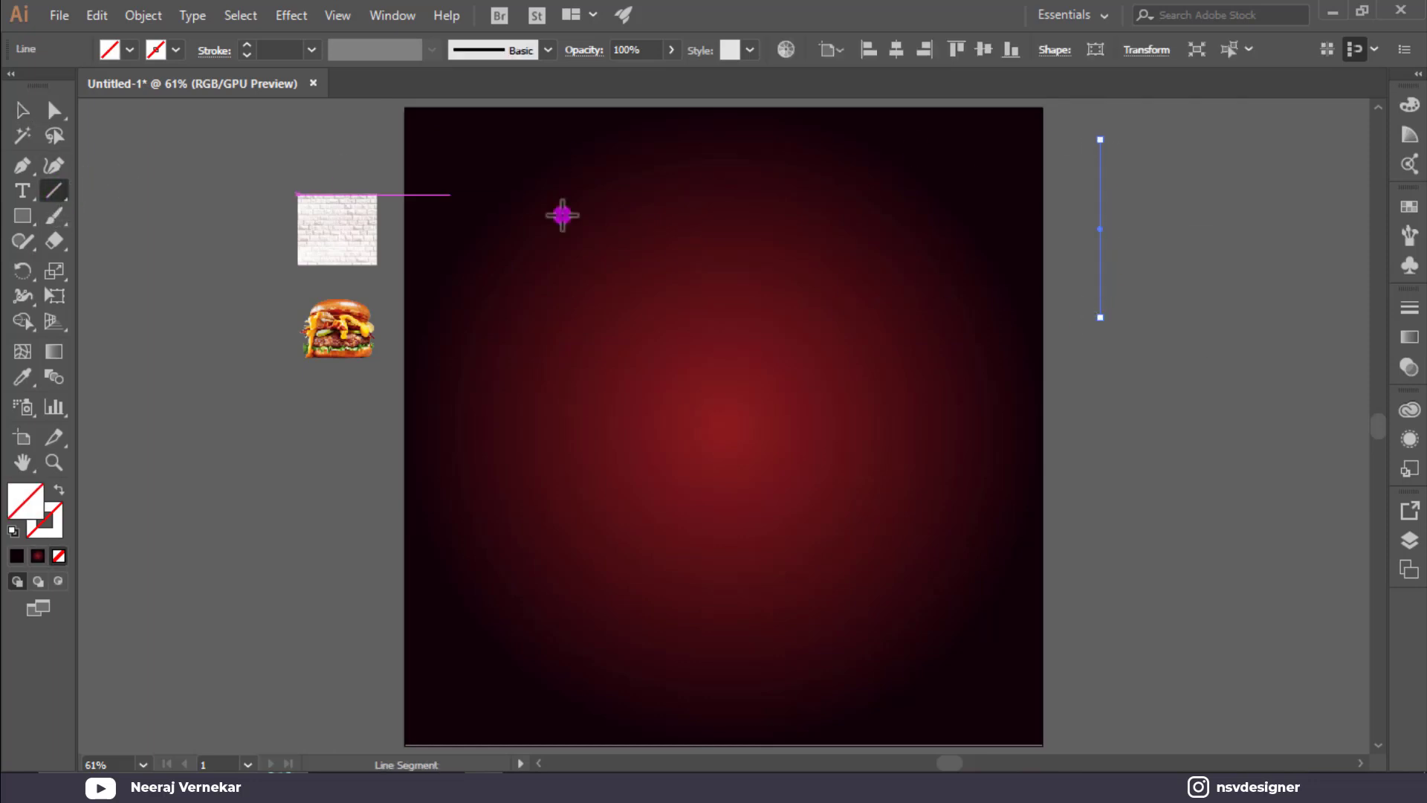
{"action": "left_click", "coordinate": [22, 110]}
Apply the fifth brush from the Grunge vector pack library to the line.
{"action": "left_click", "coordinate": [539, 44]}
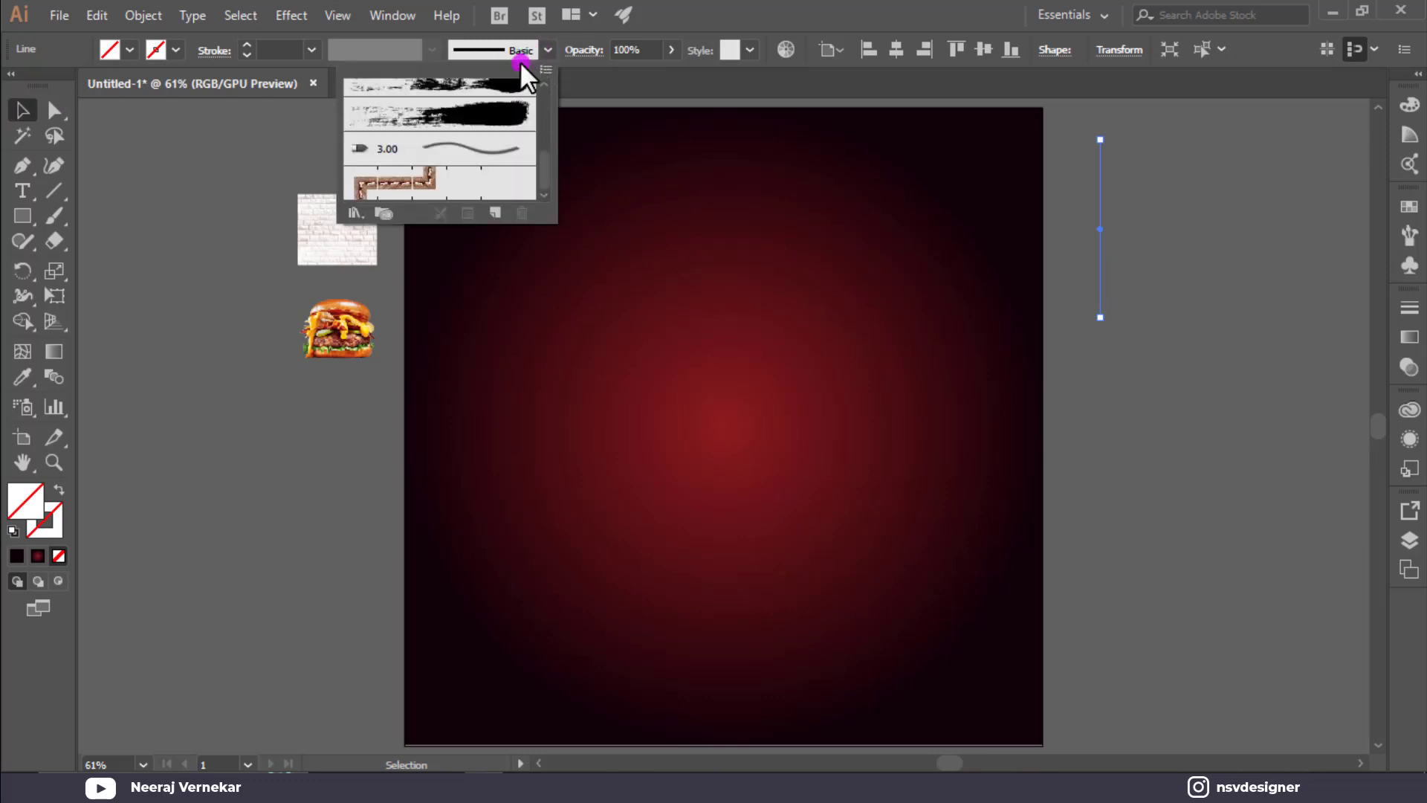
{"action": "left_click", "coordinate": [356, 209]}
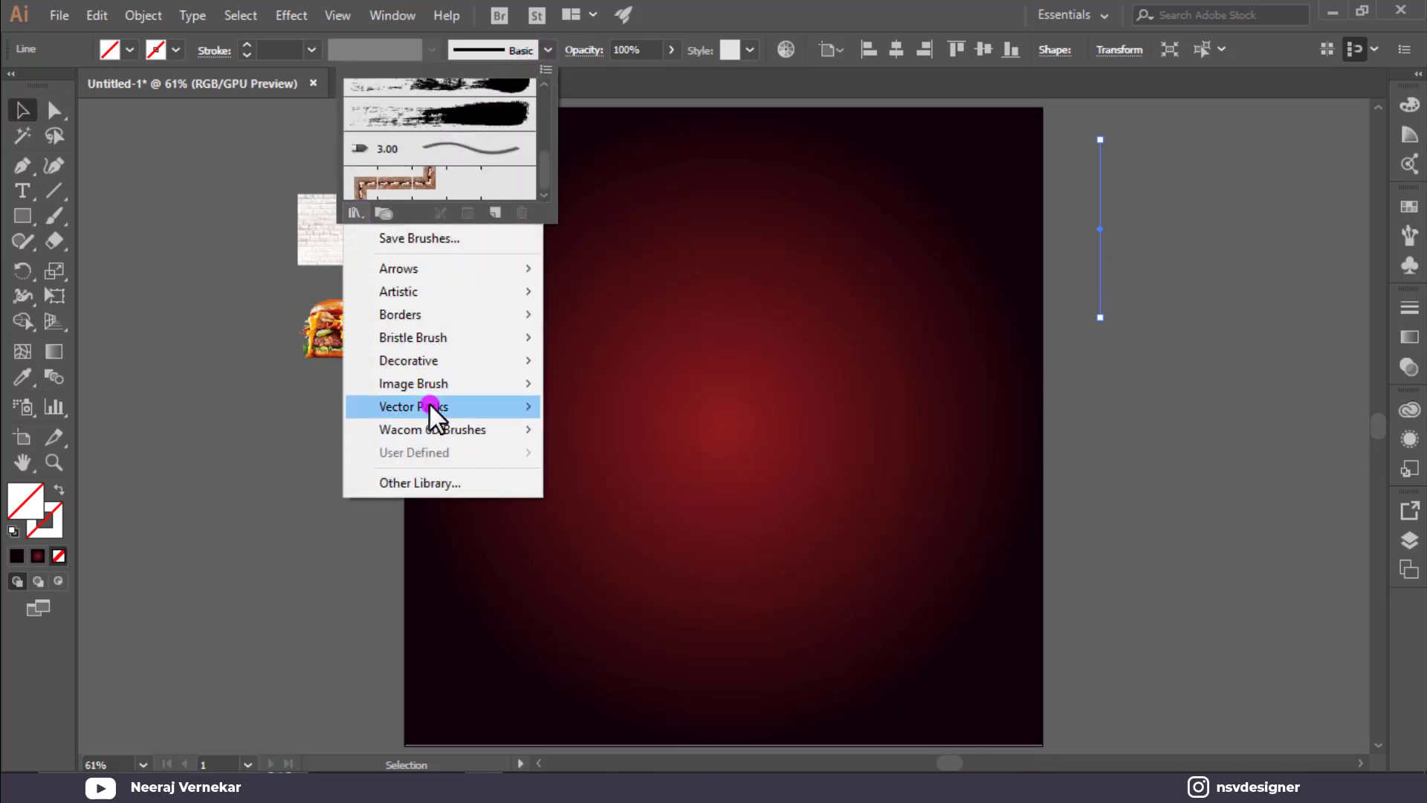
{"action": "mouse_move", "coordinate": [447, 405]}
{"action": "left_click", "coordinate": [663, 407]}
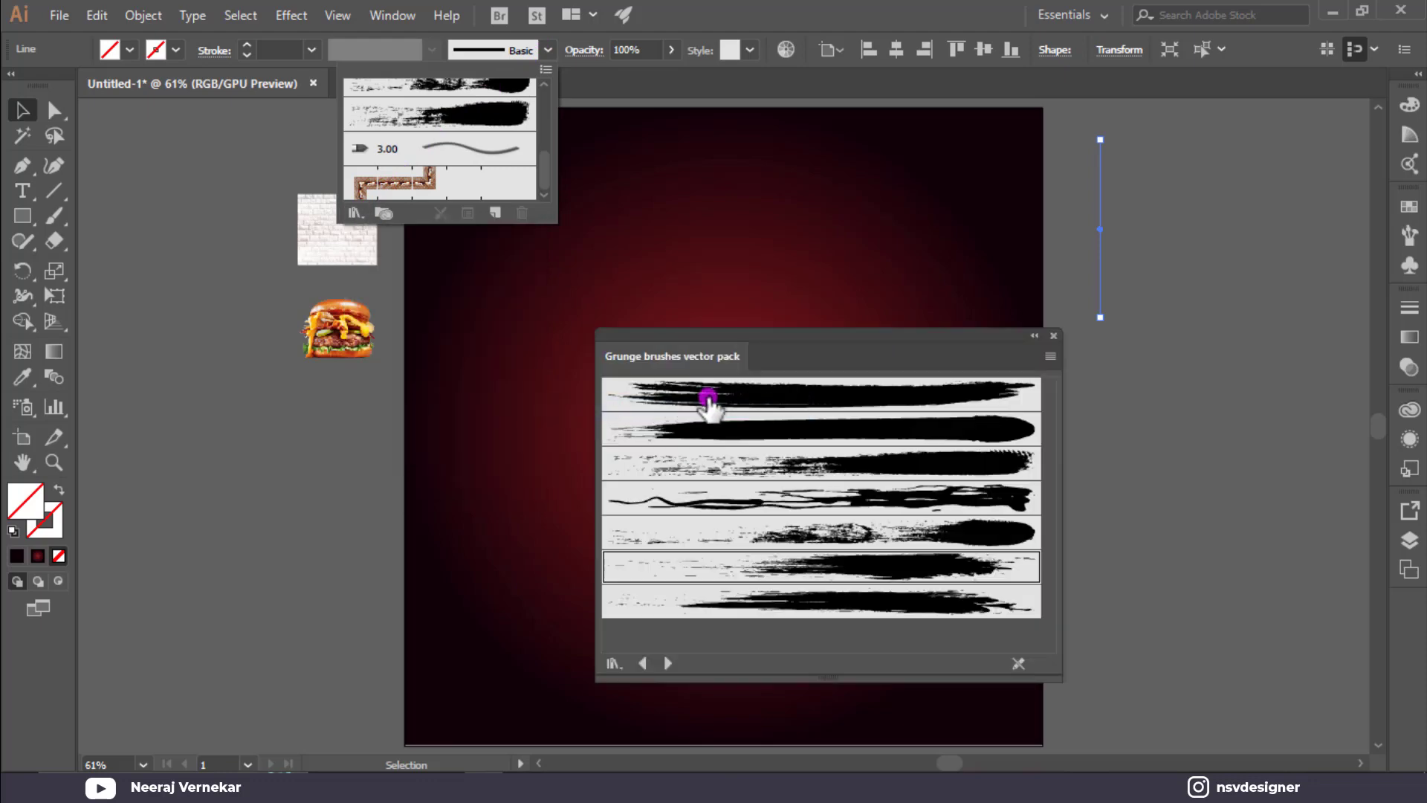
{"action": "left_click", "coordinate": [970, 333]}
{"action": "left_click_drag", "start_coordinate": [938, 330], "coordinate": [866, 190]}
{"action": "left_click", "coordinate": [819, 388]}
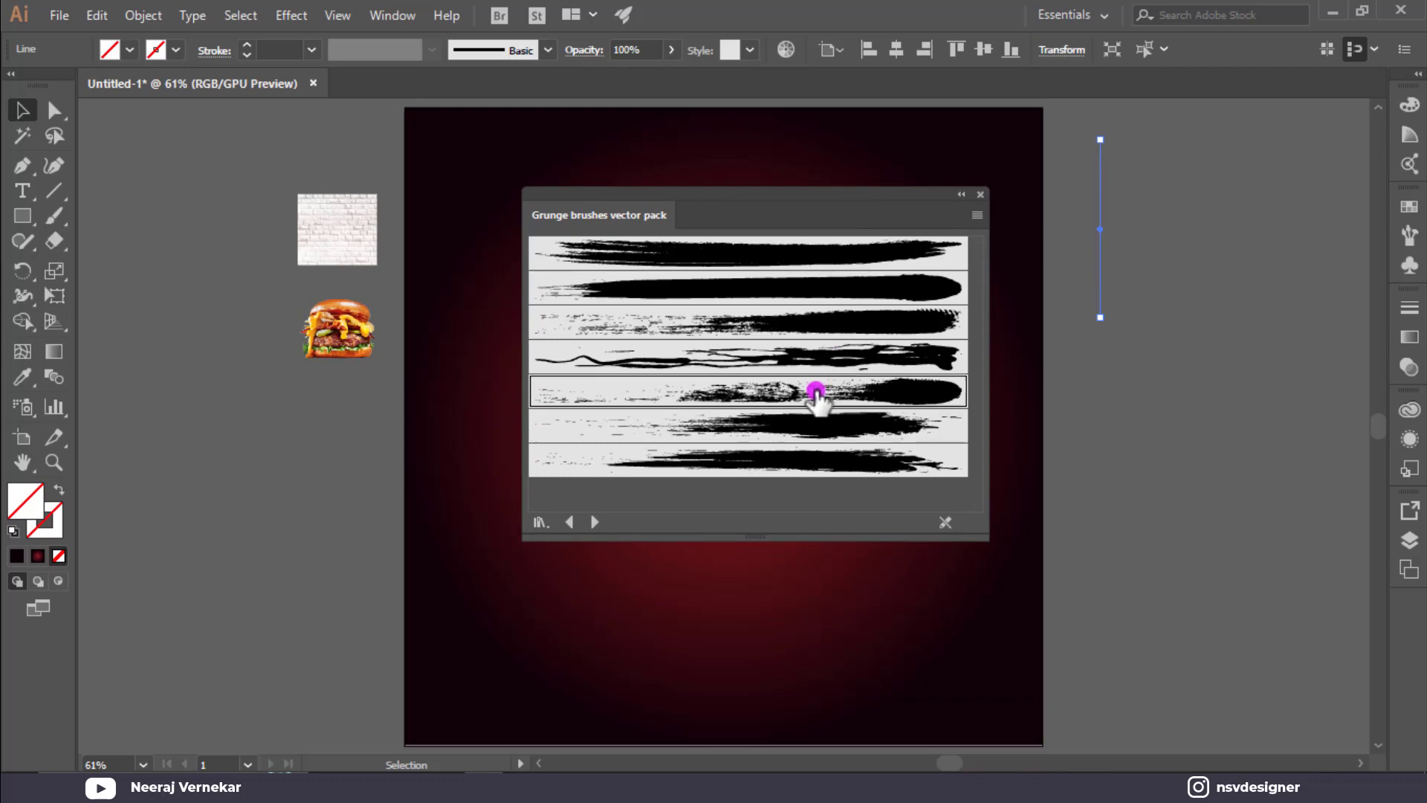
Flip the grunge stroke and overlap it with a copy using the seventh grunge brush.
{"action": "left_click_drag", "start_coordinate": [1138, 317], "coordinate": [1102, 111]}
{"action": "left_click", "coordinate": [1183, 257]}
{"action": "scroll", "coordinate": [1159, 215], "scroll_direction": "down", "scroll_amount": 2}
{"action": "left_click_drag", "start_coordinate": [1108, 185], "coordinate": [1120, 210]}
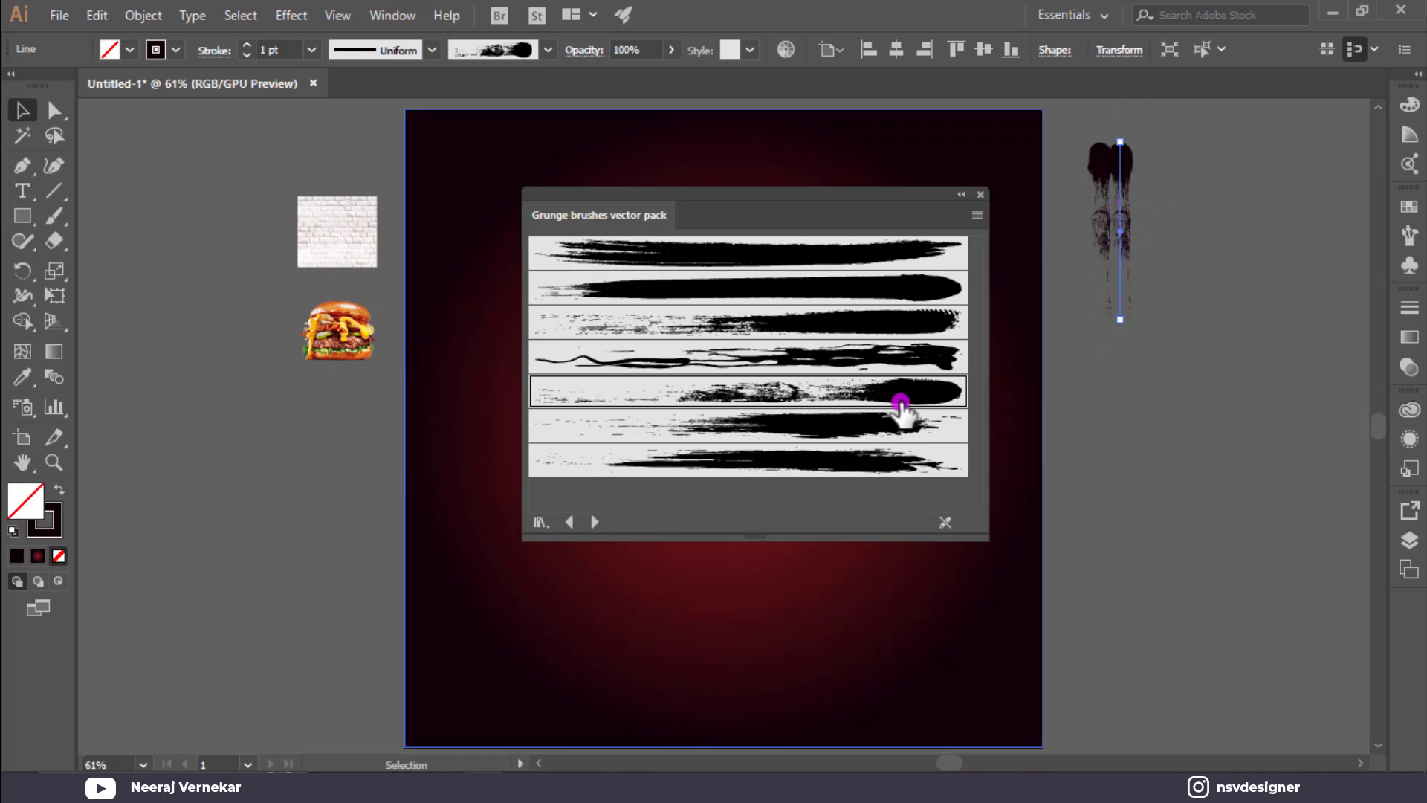
{"action": "left_click", "coordinate": [840, 461]}
{"action": "left_click", "coordinate": [1230, 261]}
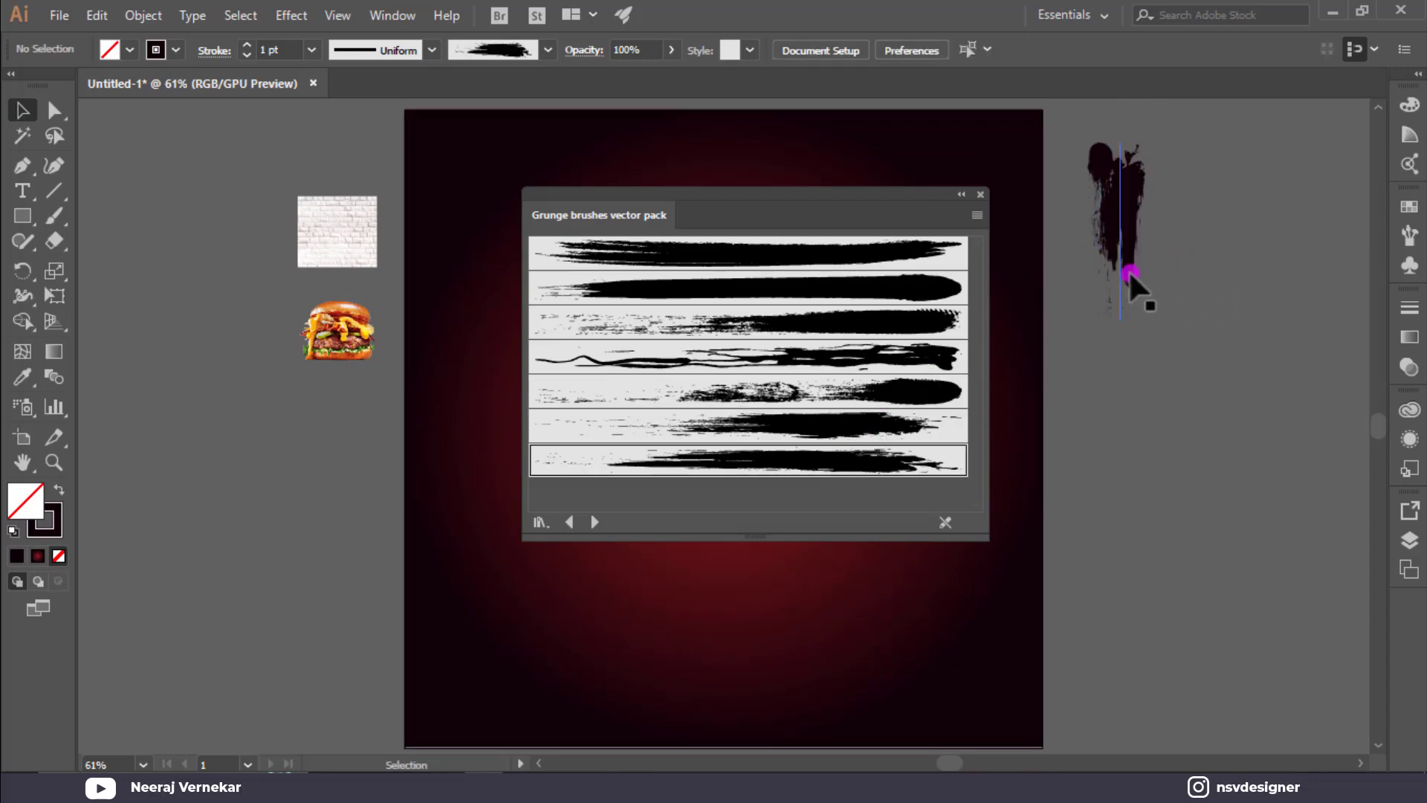
{"action": "mouse_move", "coordinate": [1131, 277]}
{"action": "left_mouse_down"}
{"action": "mouse_move", "coordinate": [1131, 214]}
{"action": "mouse_move", "coordinate": [1126, 239]}
{"action": "left_mouse_up"}
Shift the right stroke, restyle it with the sixth grunge brush, and lengthen it downward.
{"action": "left_click", "coordinate": [1175, 226]}
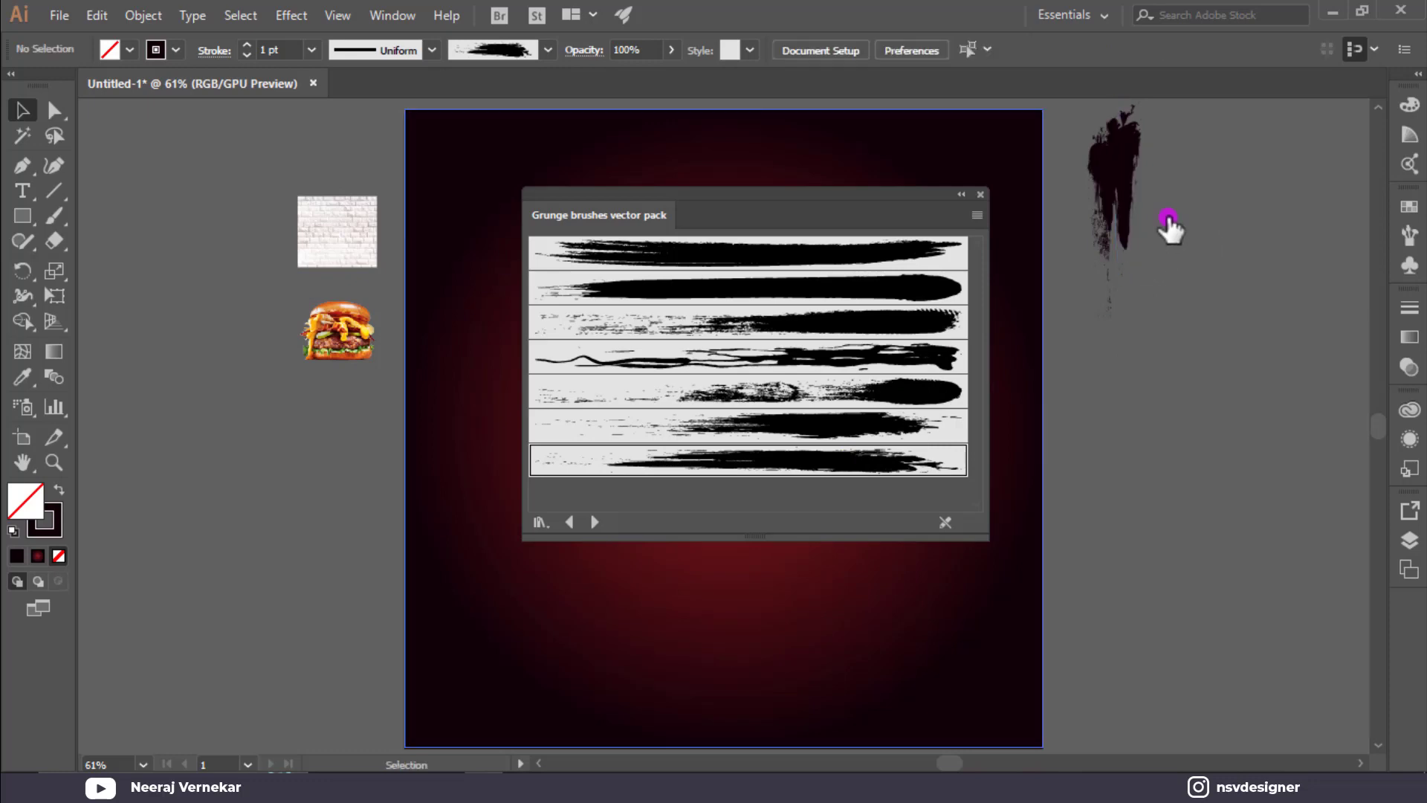
{"action": "left_click_drag", "start_coordinate": [1133, 159], "coordinate": [1155, 155]}
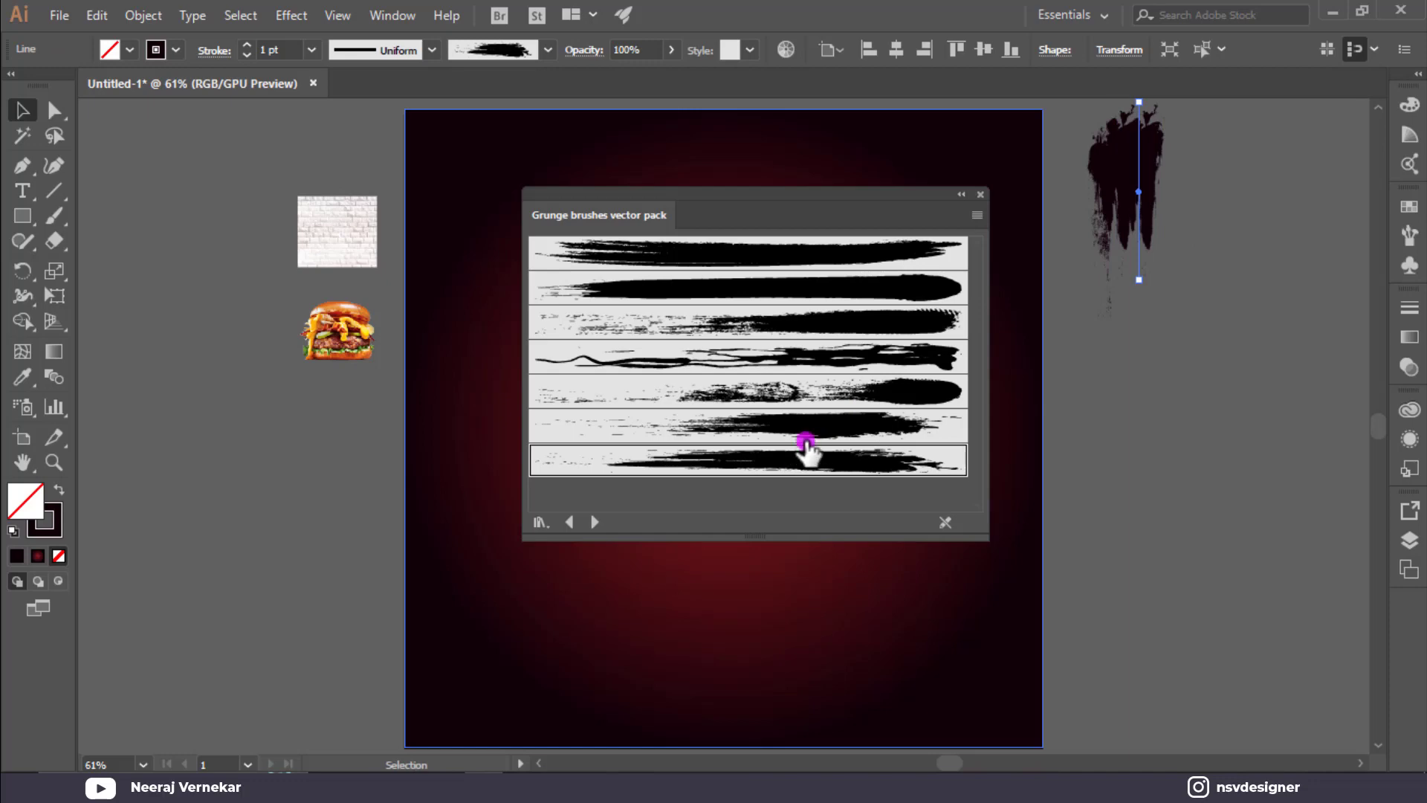
{"action": "left_click", "coordinate": [822, 394]}
{"action": "left_click", "coordinate": [1319, 170]}
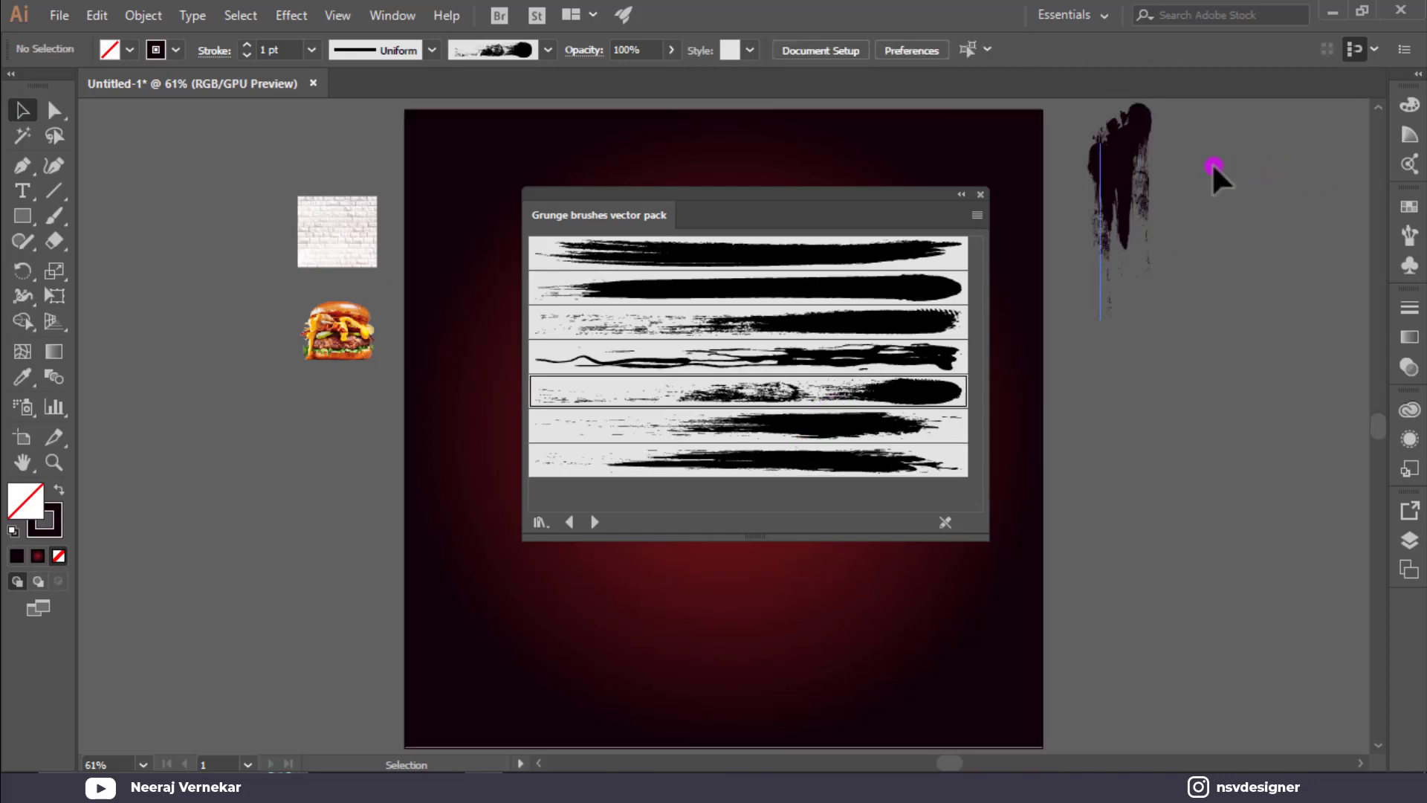
{"action": "left_click", "coordinate": [835, 422]}
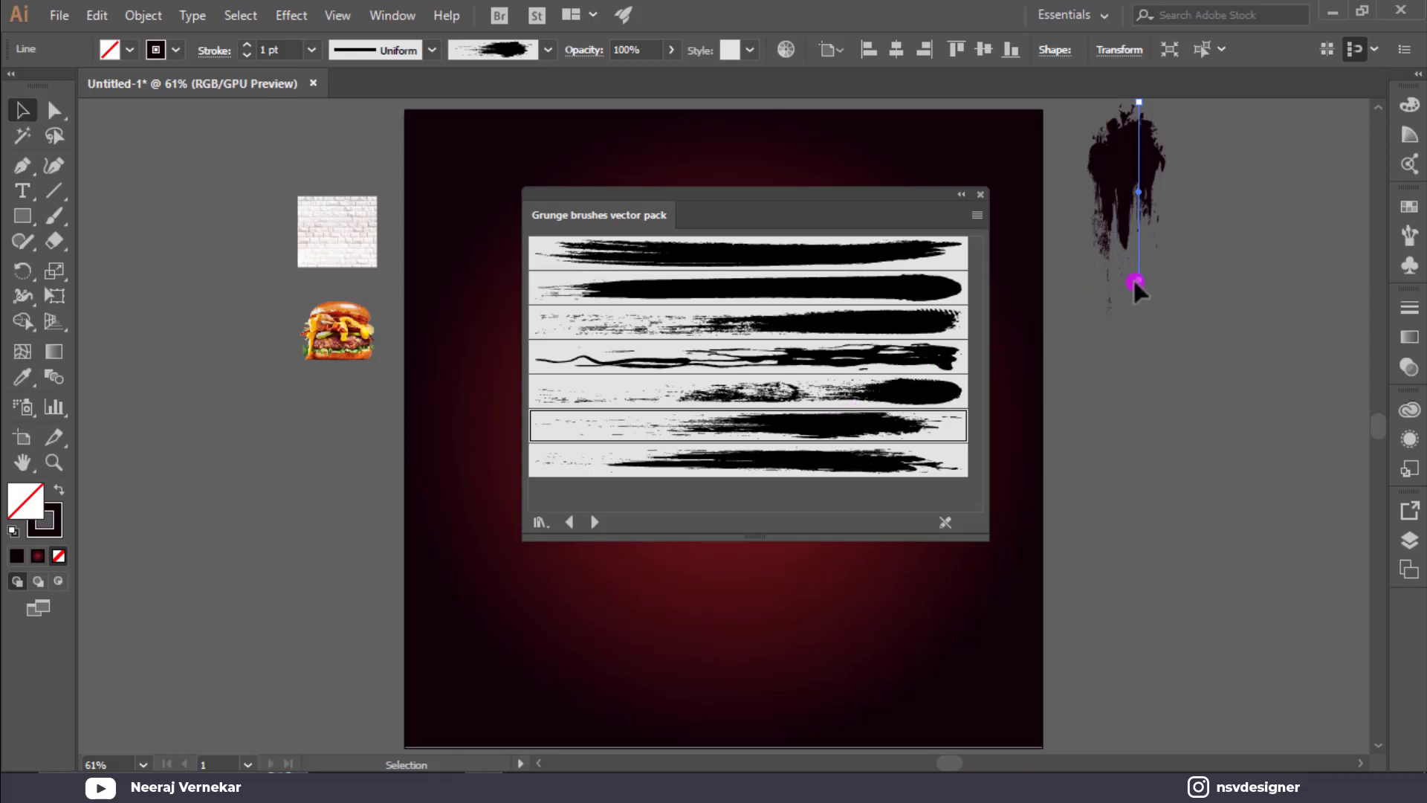
{"action": "left_click_drag", "start_coordinate": [1135, 282], "coordinate": [1139, 372]}
{"action": "left_click", "coordinate": [1194, 246]}
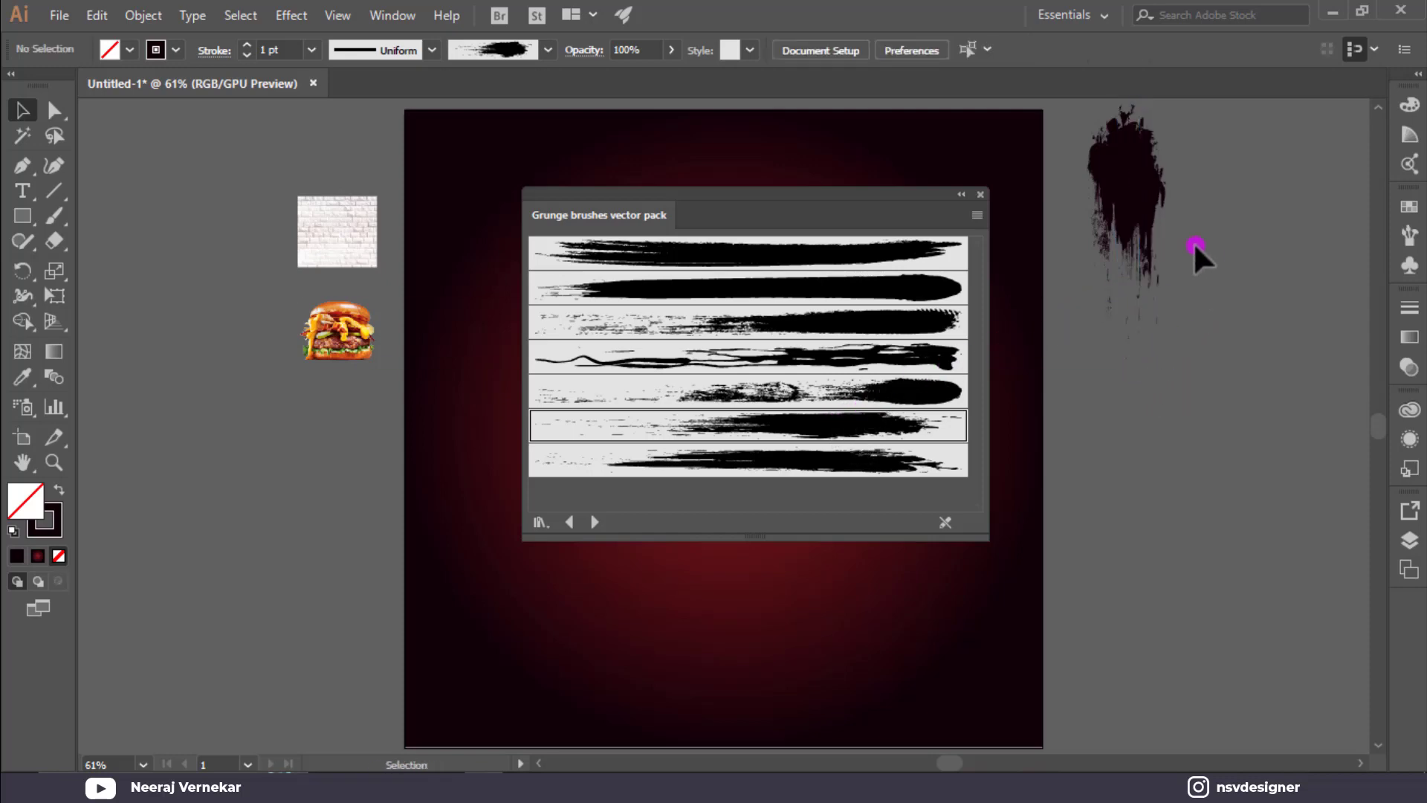
Add another copy up and to the right with the third grunge brush, then select both strokes.
{"action": "left_click", "coordinate": [1128, 216]}
{"action": "left_click", "coordinate": [1195, 162]}
{"action": "mouse_move", "coordinate": [1144, 208]}
{"action": "left_mouse_down"}
{"action": "mouse_move", "coordinate": [1198, 169]}
{"action": "mouse_move", "coordinate": [1162, 174]}
{"action": "left_mouse_up"}
{"action": "left_click", "coordinate": [895, 316]}
{"action": "left_click", "coordinate": [1228, 168]}
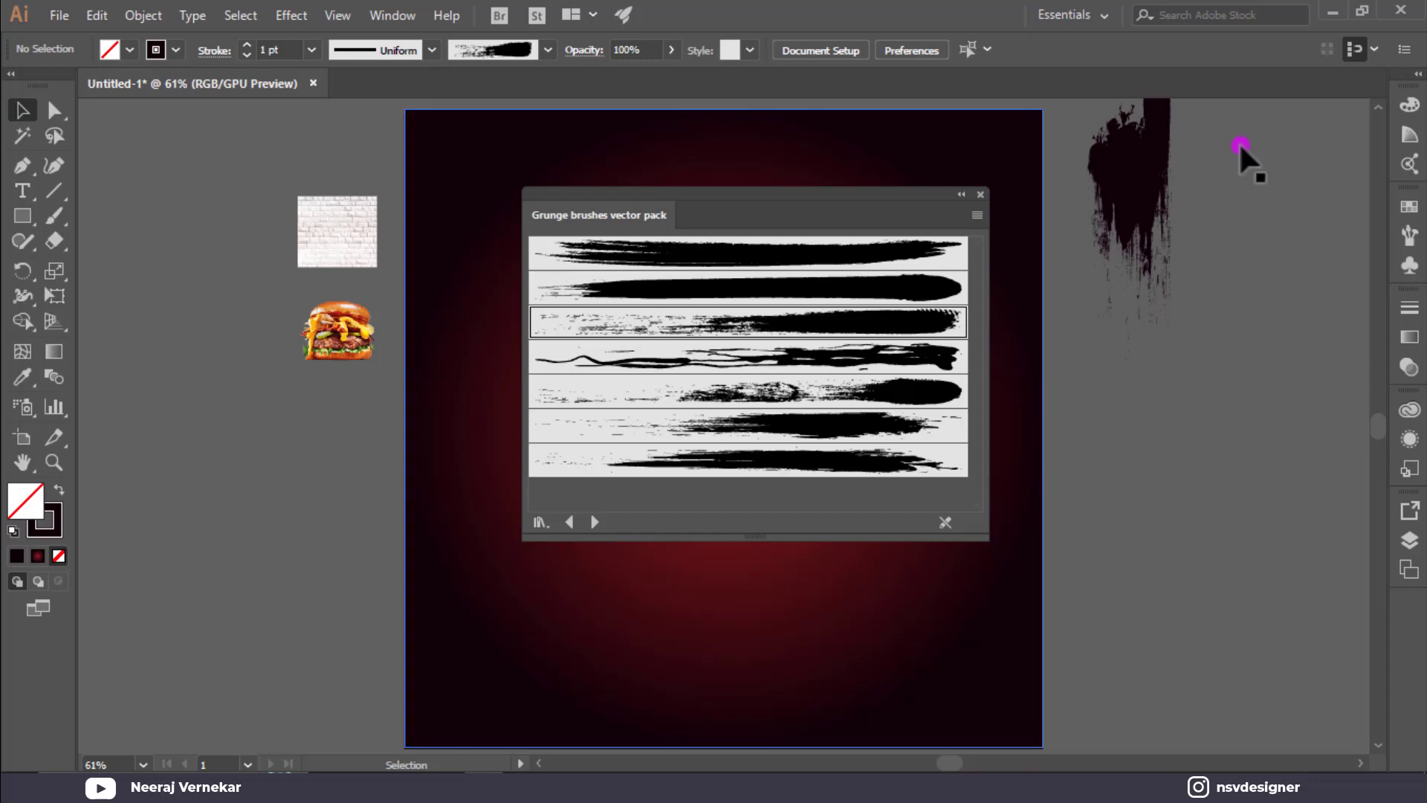
{"action": "mouse_move", "coordinate": [1239, 145]}
{"action": "left_mouse_down"}
{"action": "mouse_move", "coordinate": [1100, 202]}
{"action": "mouse_move", "coordinate": [1060, 202]}
{"action": "left_mouse_up"}
{"action": "left_click_drag", "start_coordinate": [890, 192], "coordinate": [476, 185]}
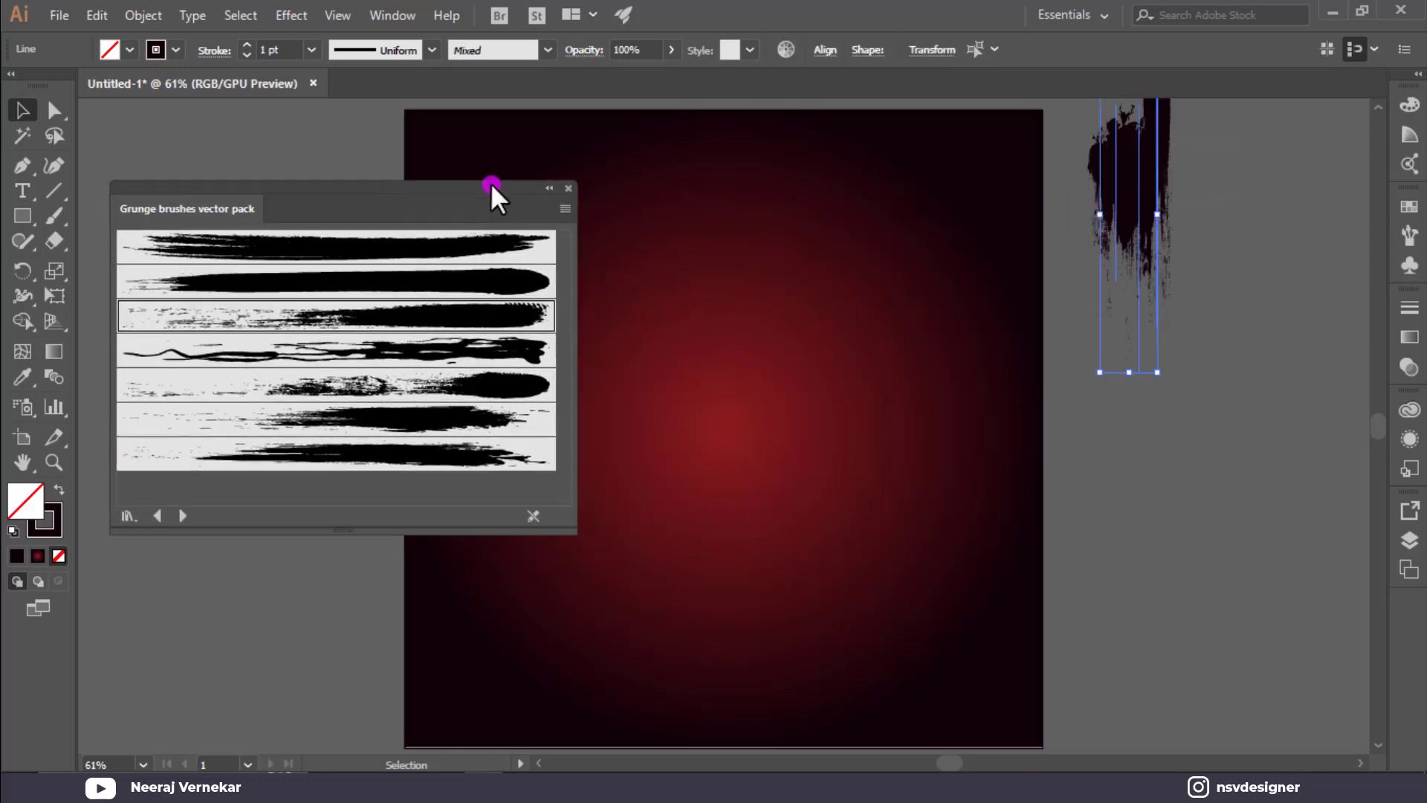
Make the grunge strokes red and move them onto the artboard's top-right corner.
{"action": "left_click", "coordinate": [595, 202]}
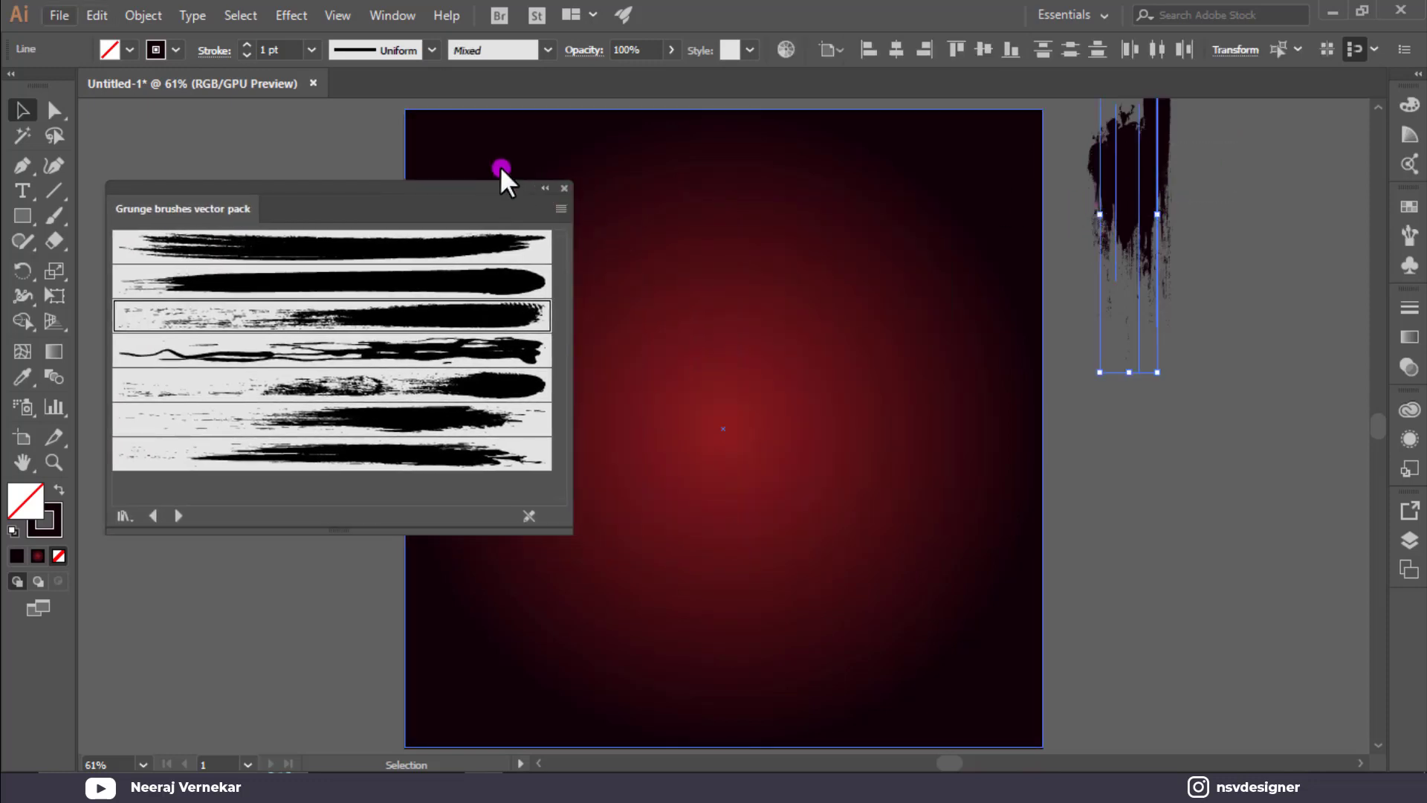
{"action": "left_click", "coordinate": [173, 48]}
{"action": "left_click", "coordinate": [44, 158]}
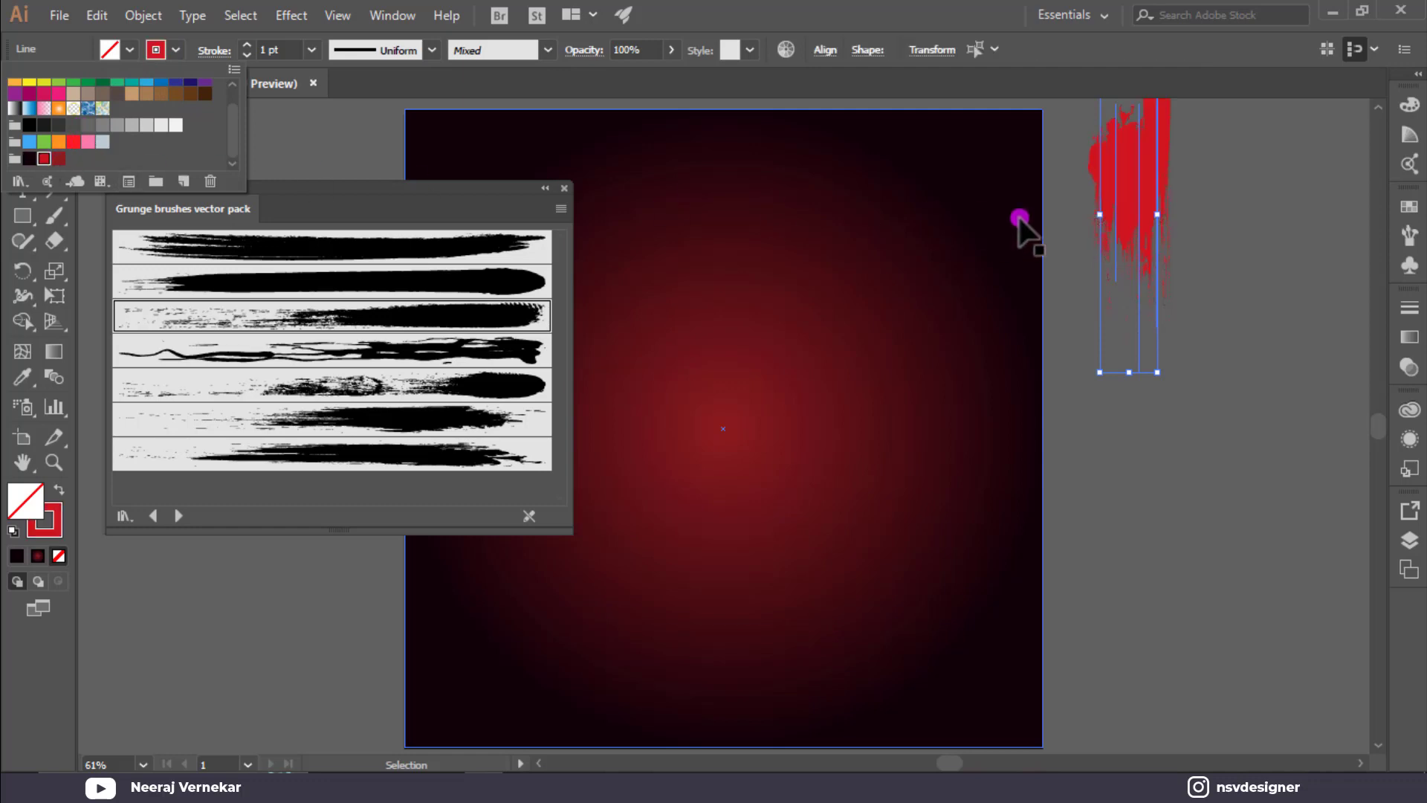
{"action": "left_click", "coordinate": [1197, 203]}
{"action": "mouse_move", "coordinate": [1202, 203]}
{"action": "left_mouse_down"}
{"action": "mouse_move", "coordinate": [1078, 186]}
{"action": "mouse_move", "coordinate": [1006, 149]}
{"action": "mouse_move", "coordinate": [1014, 165]}
{"action": "left_mouse_up"}
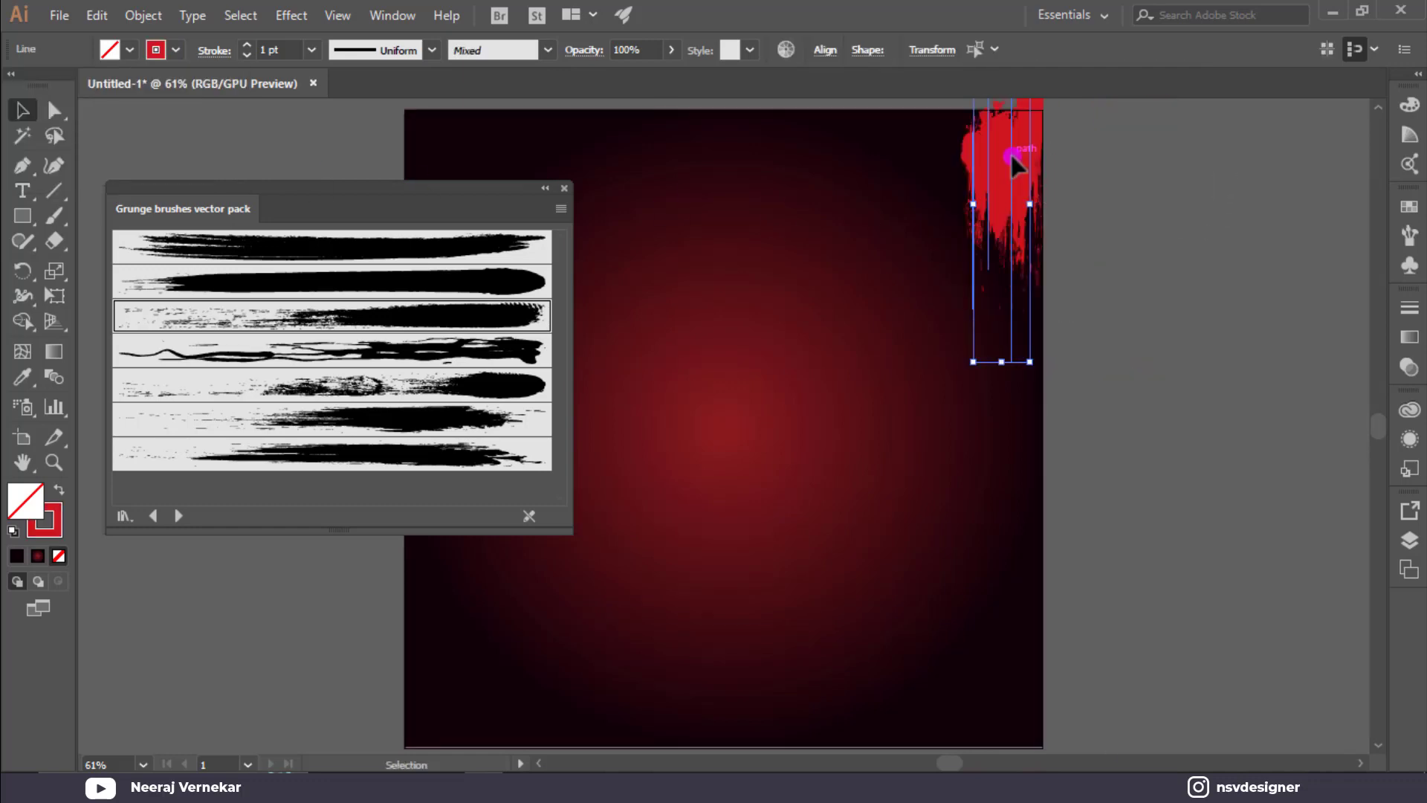
Stretch the red strokes taller upward past the top edge.
{"action": "scroll", "coordinate": [998, 217], "scroll_direction": "up", "scroll_amount": 4}
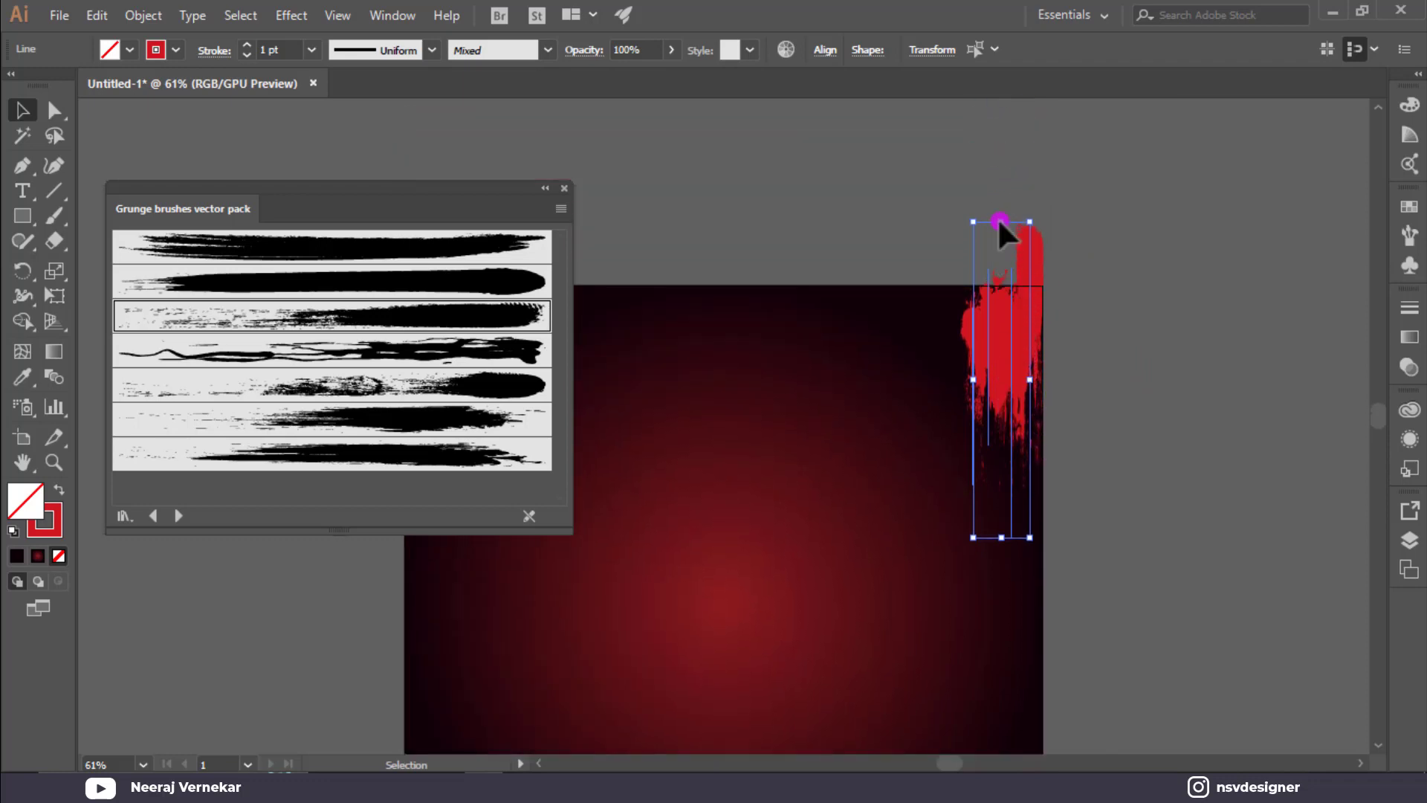
{"action": "left_click_drag", "start_coordinate": [1002, 190], "coordinate": [1000, 168]}
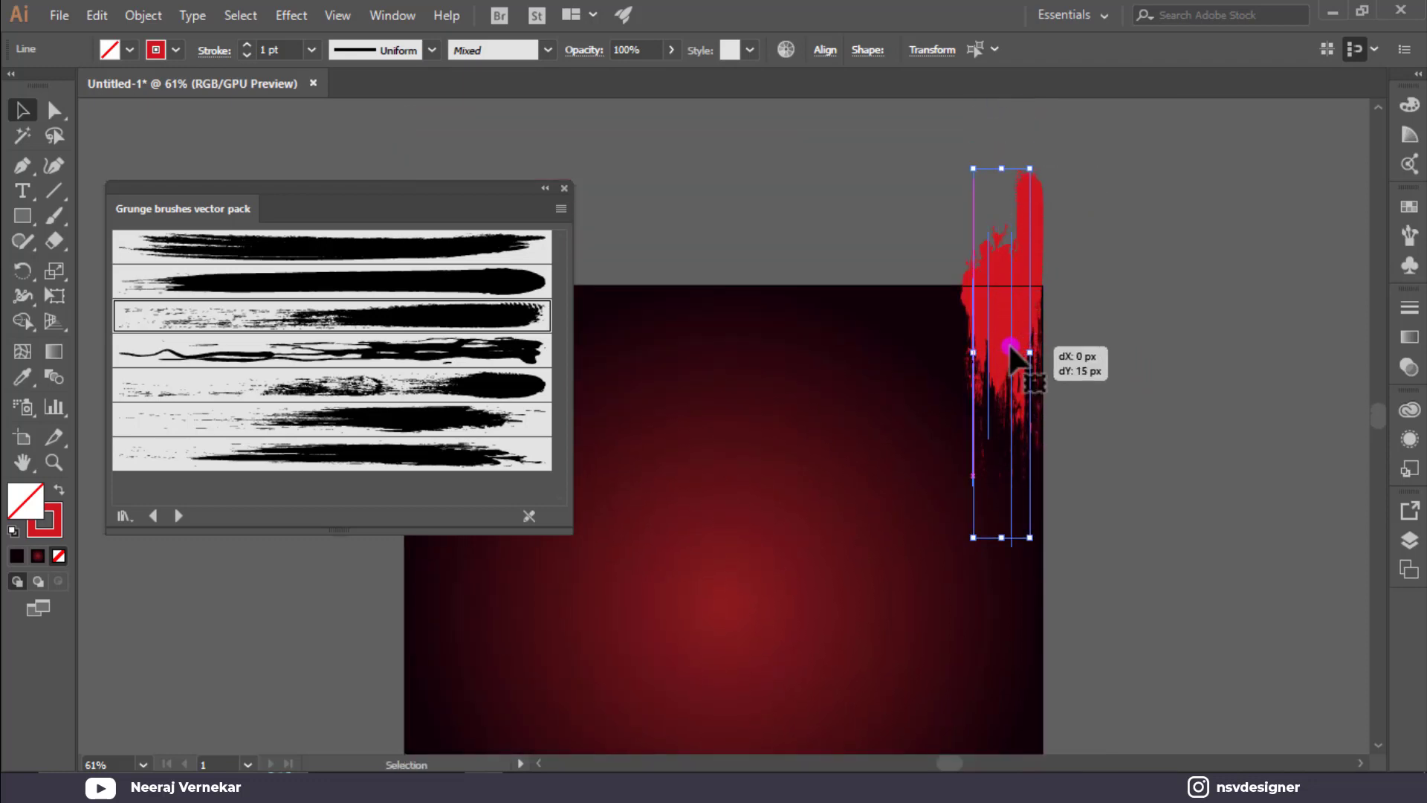
{"action": "left_click", "coordinate": [1152, 309]}
Lock the gradient background rectangle in place with Ctrl+2.
{"action": "scroll", "coordinate": [1152, 309], "scroll_direction": "down", "scroll_amount": 2}
{"action": "scroll", "coordinate": [1152, 309], "scroll_direction": "down", "scroll_amount": 2}
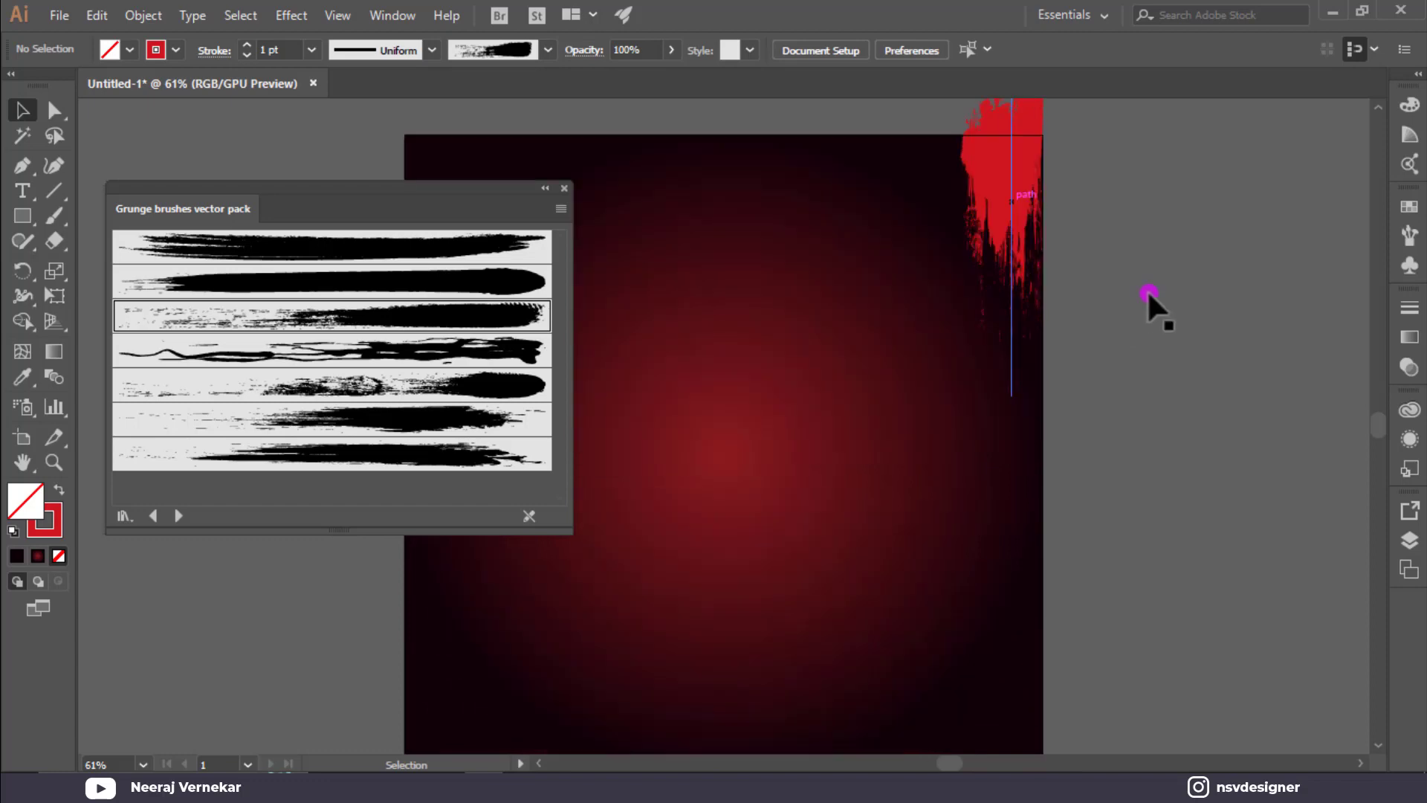
{"action": "scroll", "coordinate": [1100, 193], "scroll_direction": "up", "scroll_amount": 3}
{"action": "left_click", "coordinate": [941, 248]}
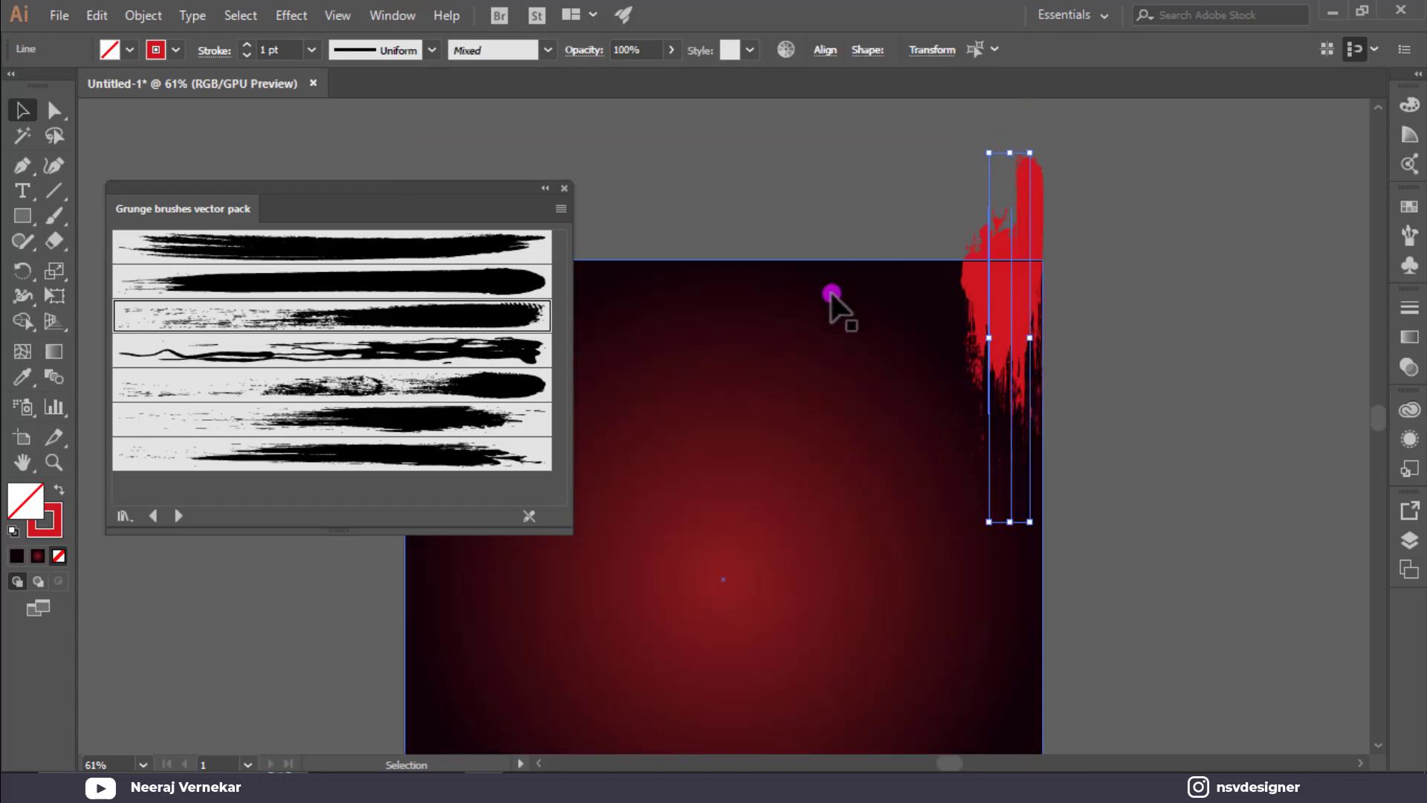
{"action": "left_click", "coordinate": [831, 293]}
{"action": "key", "text": "ctrl+2"}
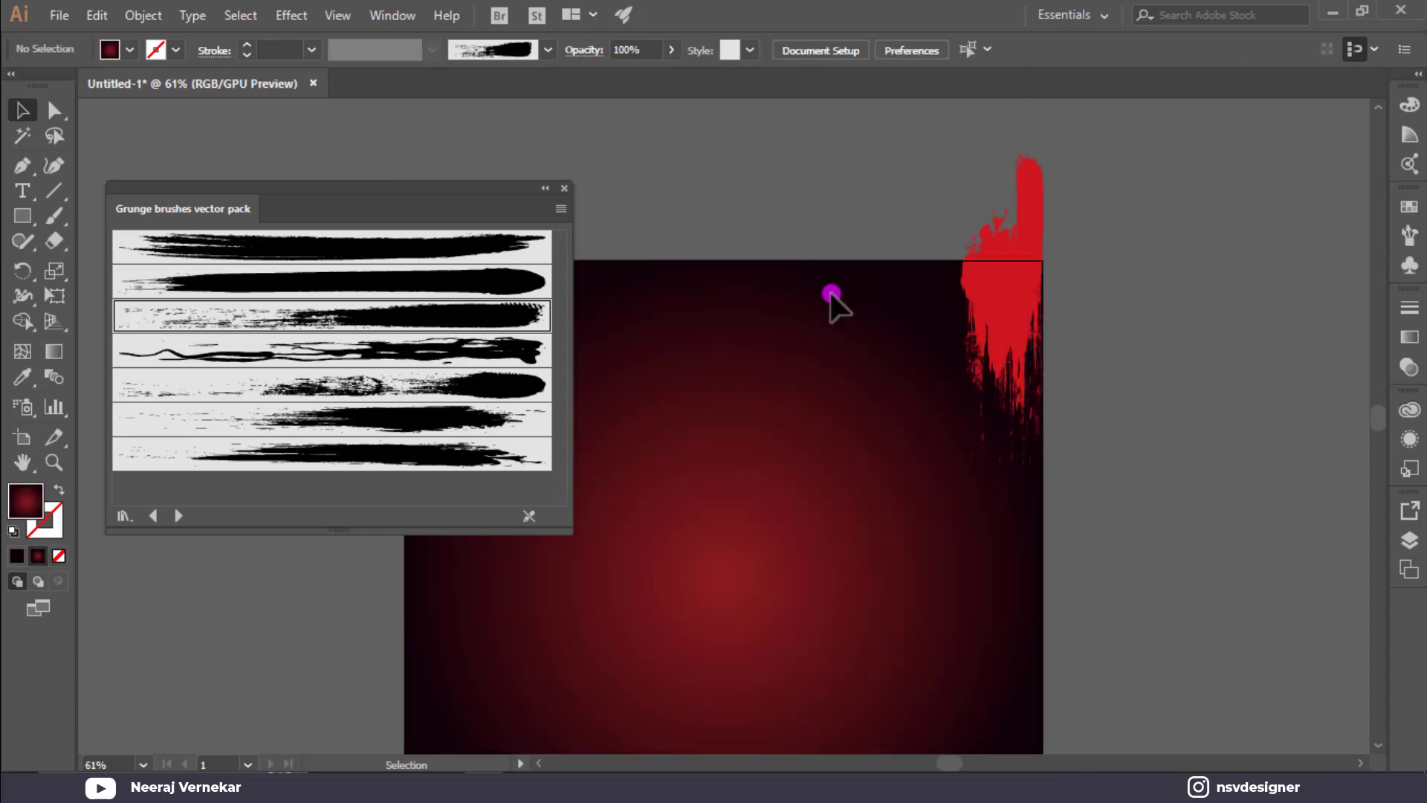
Enlarge the red stroke group and nudge it slightly up and left.
{"action": "left_click", "coordinate": [1032, 286]}
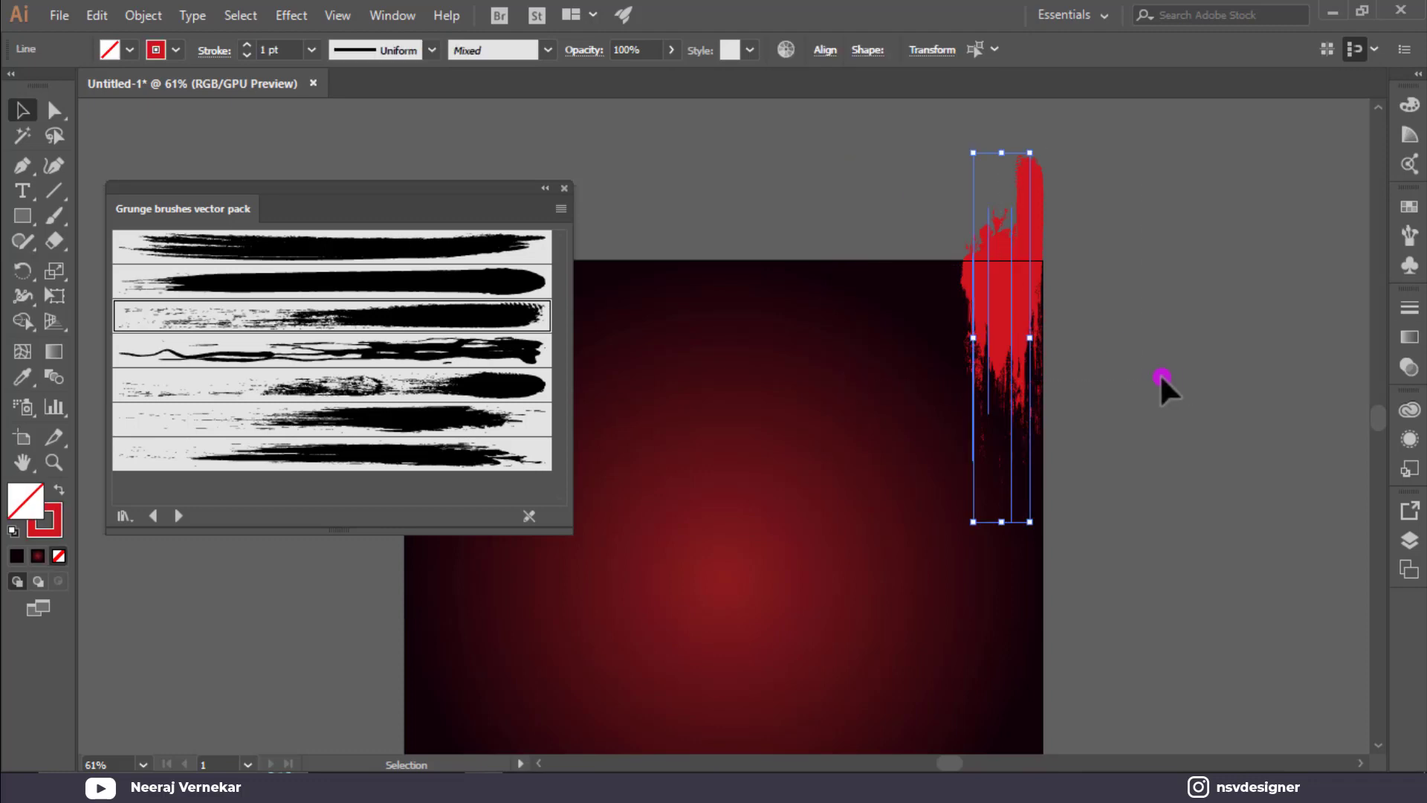
{"action": "left_click_drag", "start_coordinate": [1033, 524], "coordinate": [1146, 662]}
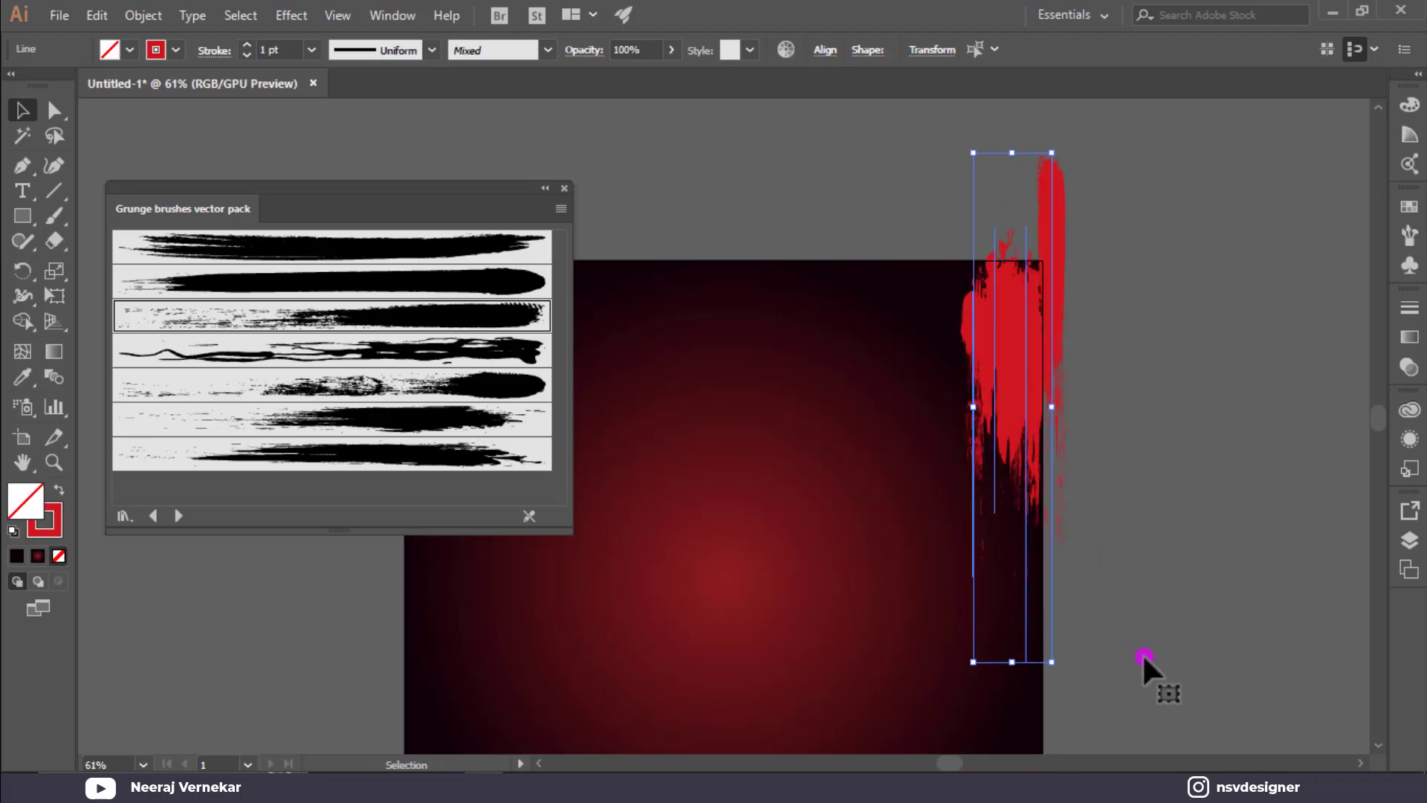
{"action": "mouse_move", "coordinate": [1031, 409]}
{"action": "left_mouse_down"}
{"action": "mouse_move", "coordinate": [1000, 380]}
{"action": "mouse_move", "coordinate": [1024, 372]}
{"action": "left_mouse_up"}
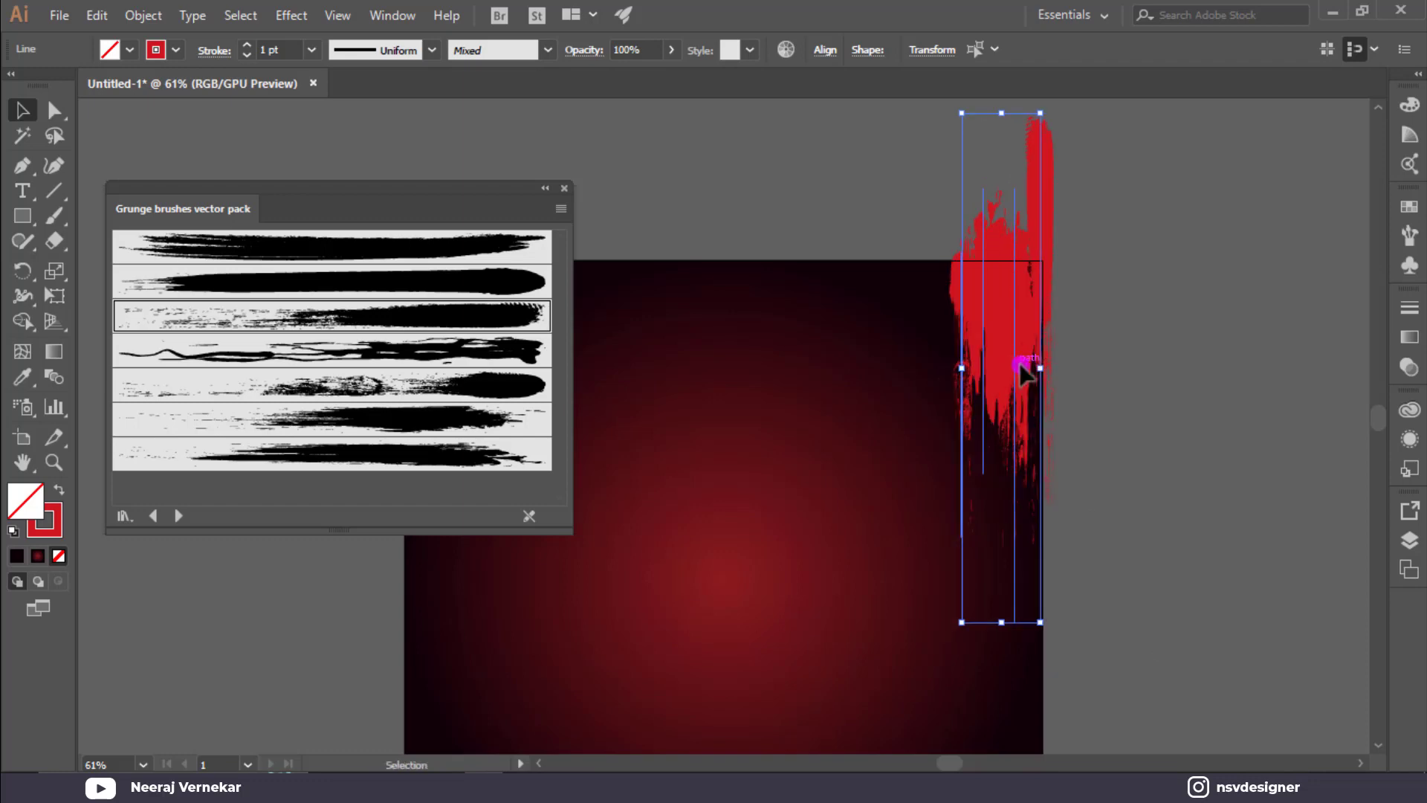
{"action": "left_click", "coordinate": [1189, 344]}
Duplicate one red stroke to the left and rearrange individual strokes up and down.
{"action": "mouse_move", "coordinate": [1040, 291]}
{"action": "left_mouse_down"}
{"action": "mouse_move", "coordinate": [924, 274]}
{"action": "mouse_move", "coordinate": [950, 266]}
{"action": "mouse_move", "coordinate": [917, 275]}
{"action": "mouse_move", "coordinate": [937, 255]}
{"action": "mouse_move", "coordinate": [938, 285]}
{"action": "left_mouse_up"}
{"action": "left_click", "coordinate": [1112, 248]}
{"action": "left_click", "coordinate": [1140, 291]}
{"action": "scroll", "coordinate": [1140, 291], "scroll_direction": "down", "scroll_amount": 1}
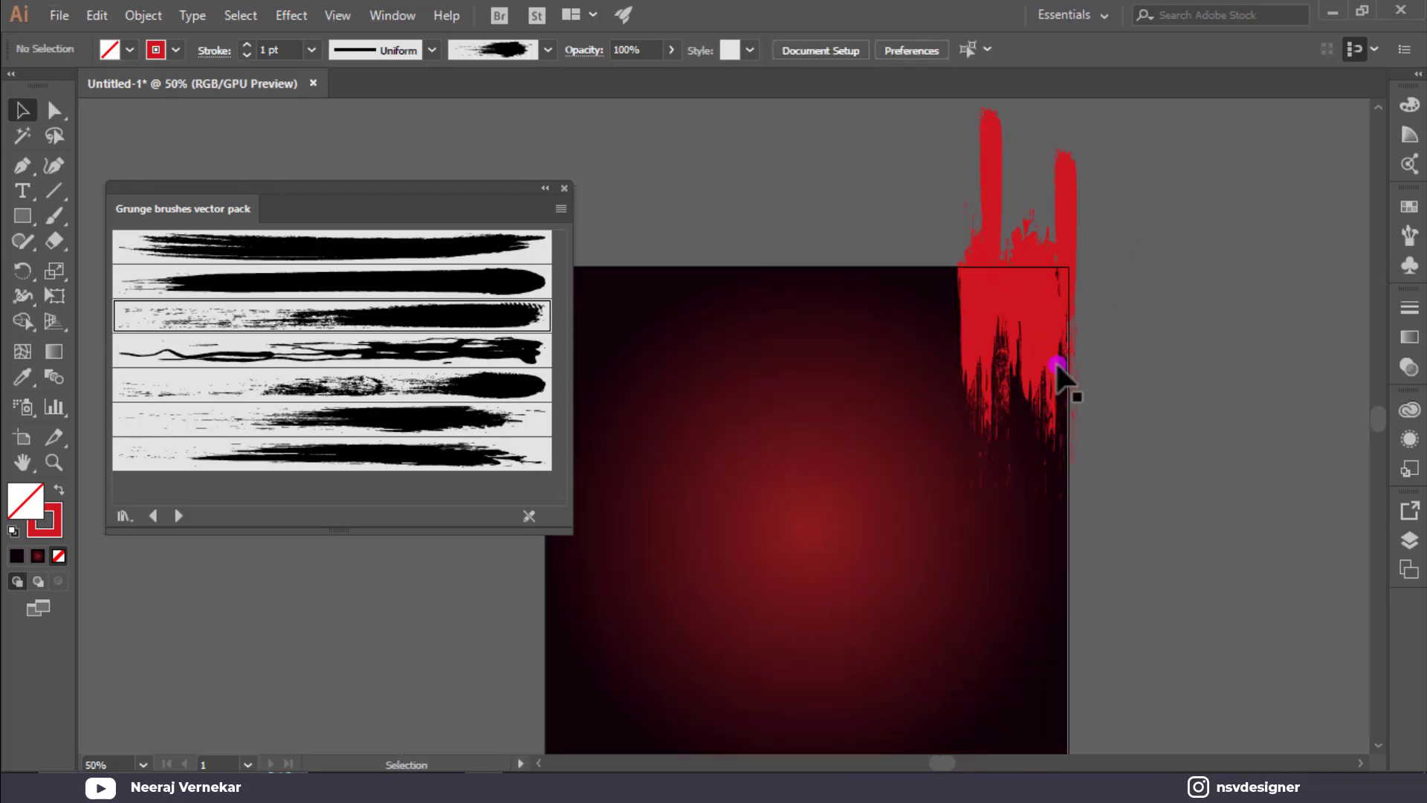
{"action": "mouse_move", "coordinate": [1005, 406]}
{"action": "left_mouse_down"}
{"action": "mouse_move", "coordinate": [1006, 496]}
{"action": "mouse_move", "coordinate": [1010, 483]}
{"action": "left_mouse_up"}
{"action": "left_click", "coordinate": [1281, 391]}
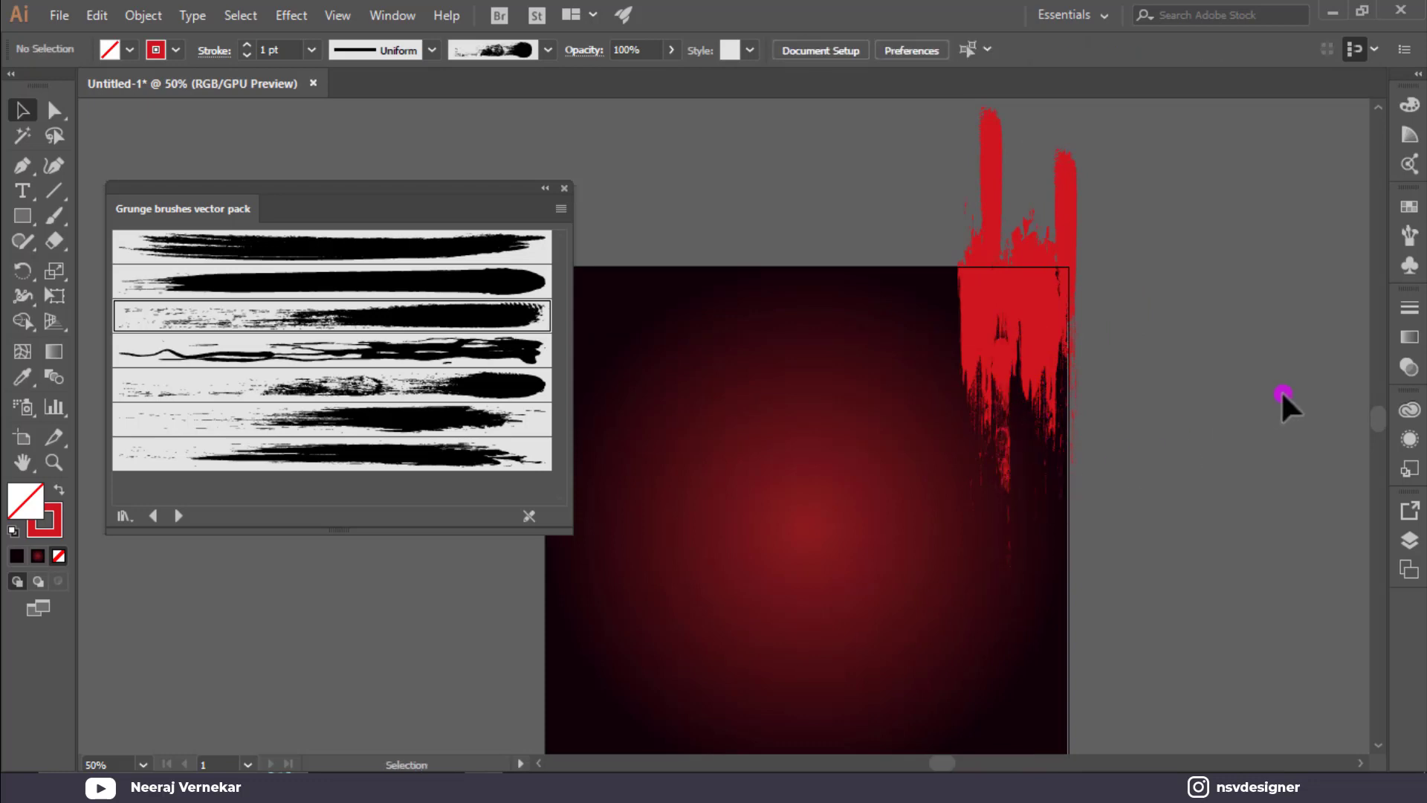
{"action": "left_click_drag", "start_coordinate": [1012, 370], "coordinate": [1001, 325]}
{"action": "left_click", "coordinate": [992, 363]}
{"action": "left_click", "coordinate": [1002, 363]}
{"action": "left_click", "coordinate": [1139, 359]}
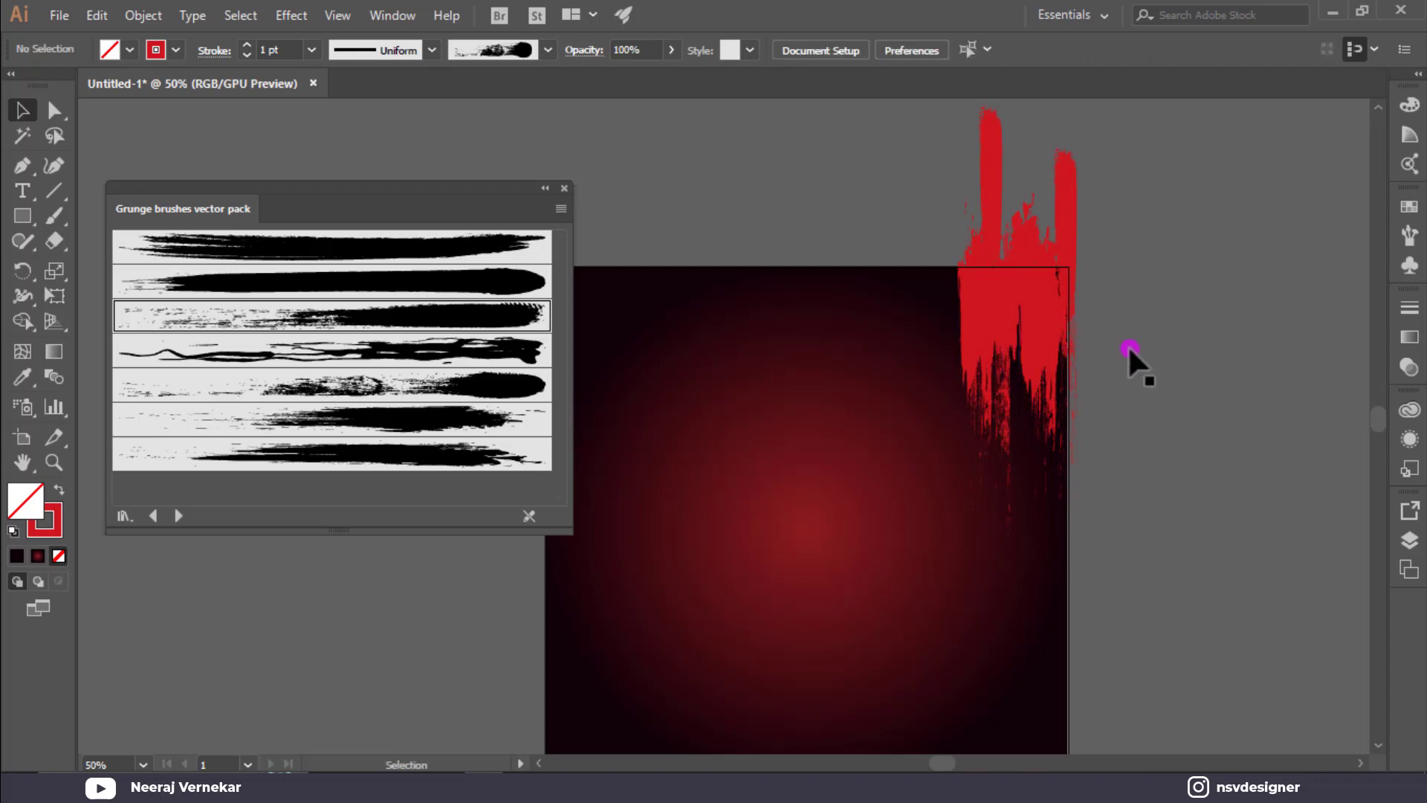
{"action": "left_click_drag", "start_coordinate": [993, 205], "coordinate": [1025, 255]}
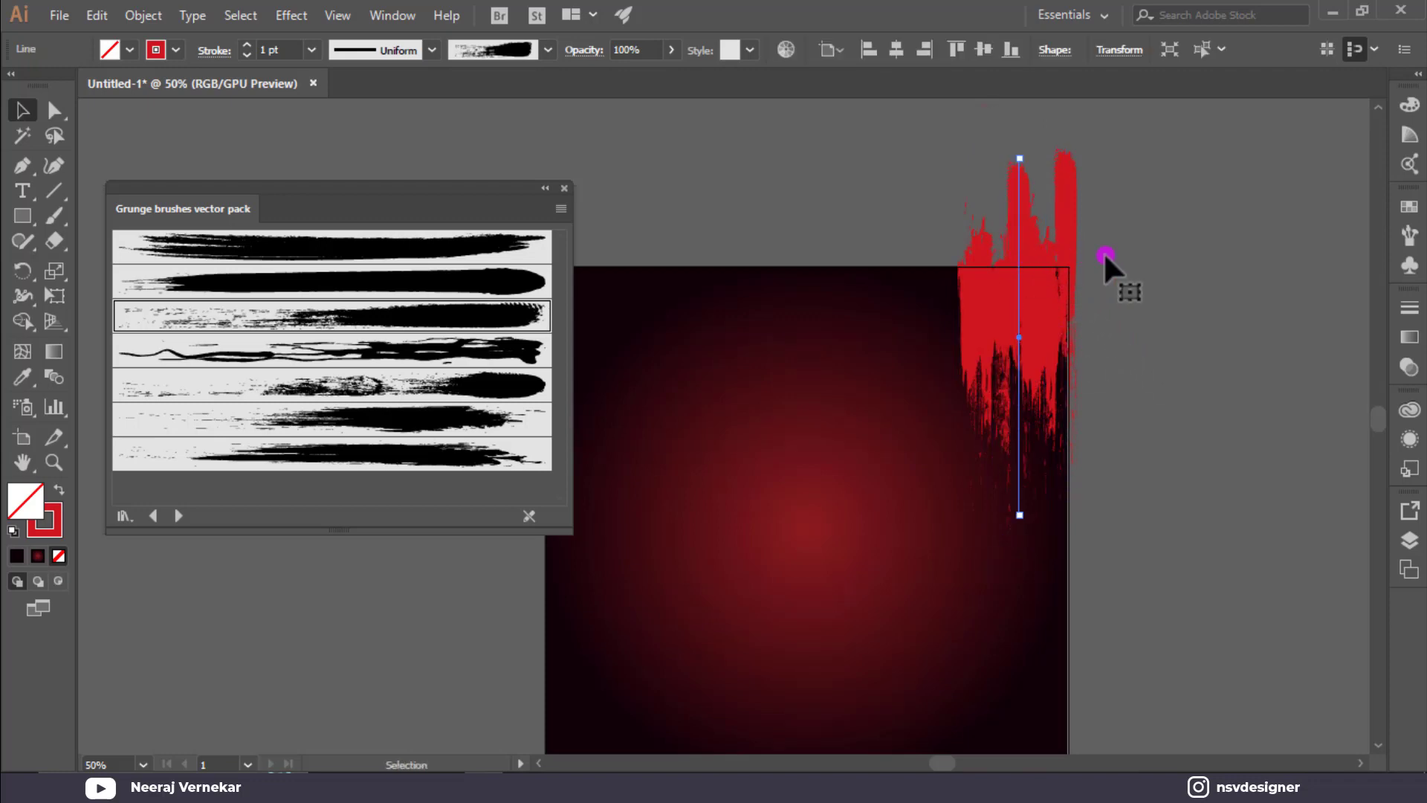
{"action": "left_click", "coordinate": [1195, 263]}
Stretch the strokes taller downward, raise them past the top edge, and close the Grunge library.
{"action": "left_click_drag", "start_coordinate": [889, 368], "coordinate": [889, 367]}
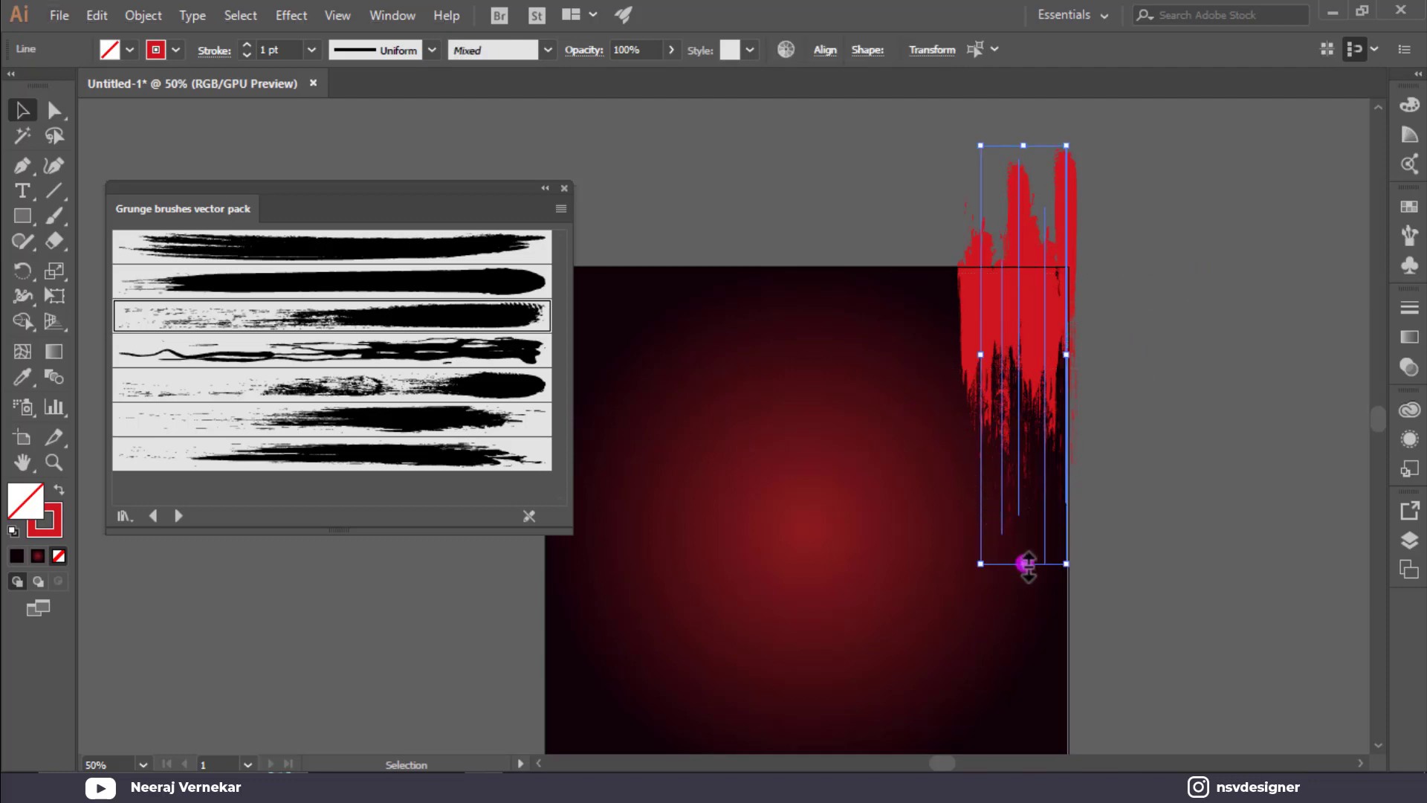
{"action": "left_click_drag", "start_coordinate": [1028, 563], "coordinate": [998, 702]}
{"action": "left_click_drag", "start_coordinate": [1026, 360], "coordinate": [1028, 306]}
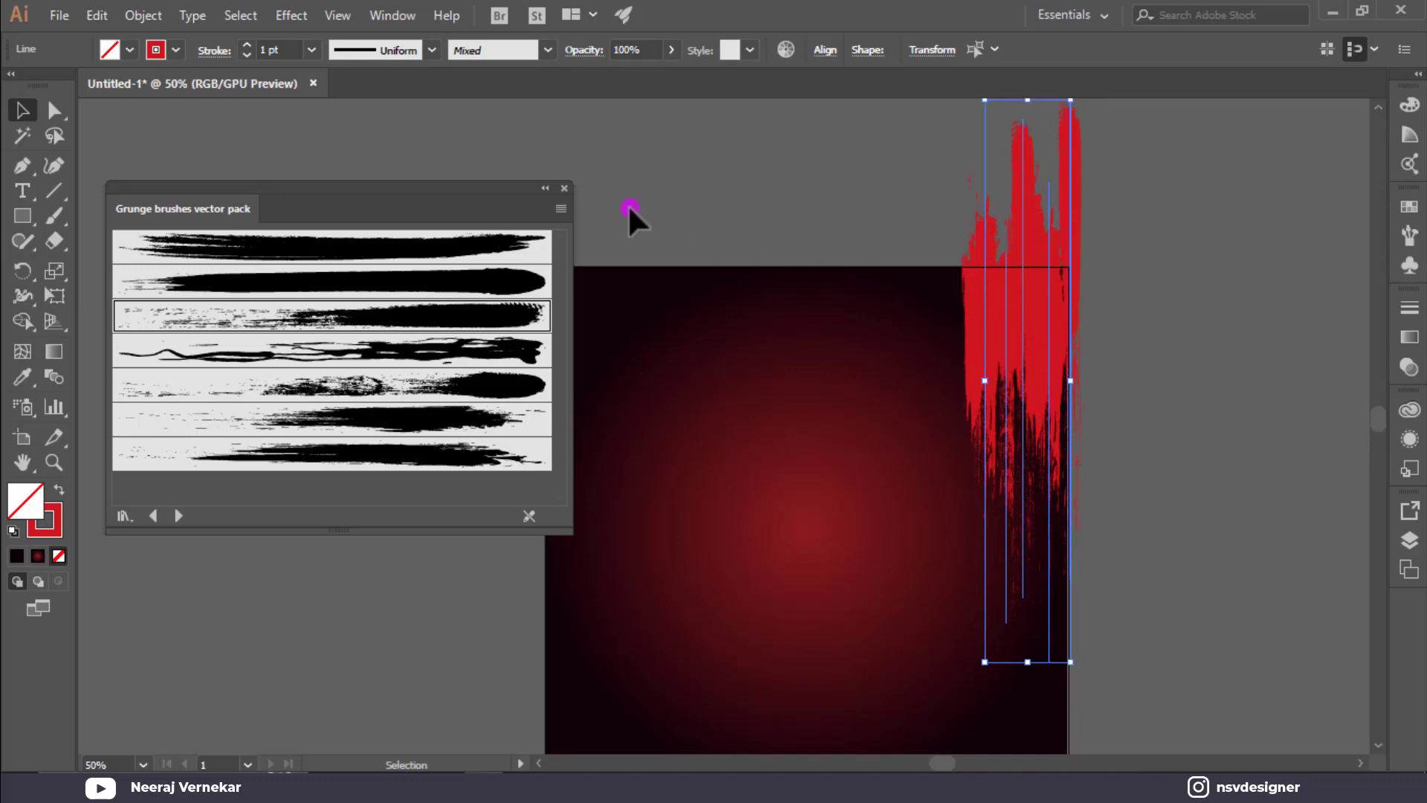
{"action": "left_click", "coordinate": [564, 188]}
{"action": "left_click", "coordinate": [654, 189]}
{"action": "scroll", "coordinate": [854, 198], "scroll_direction": "down", "scroll_amount": 2}
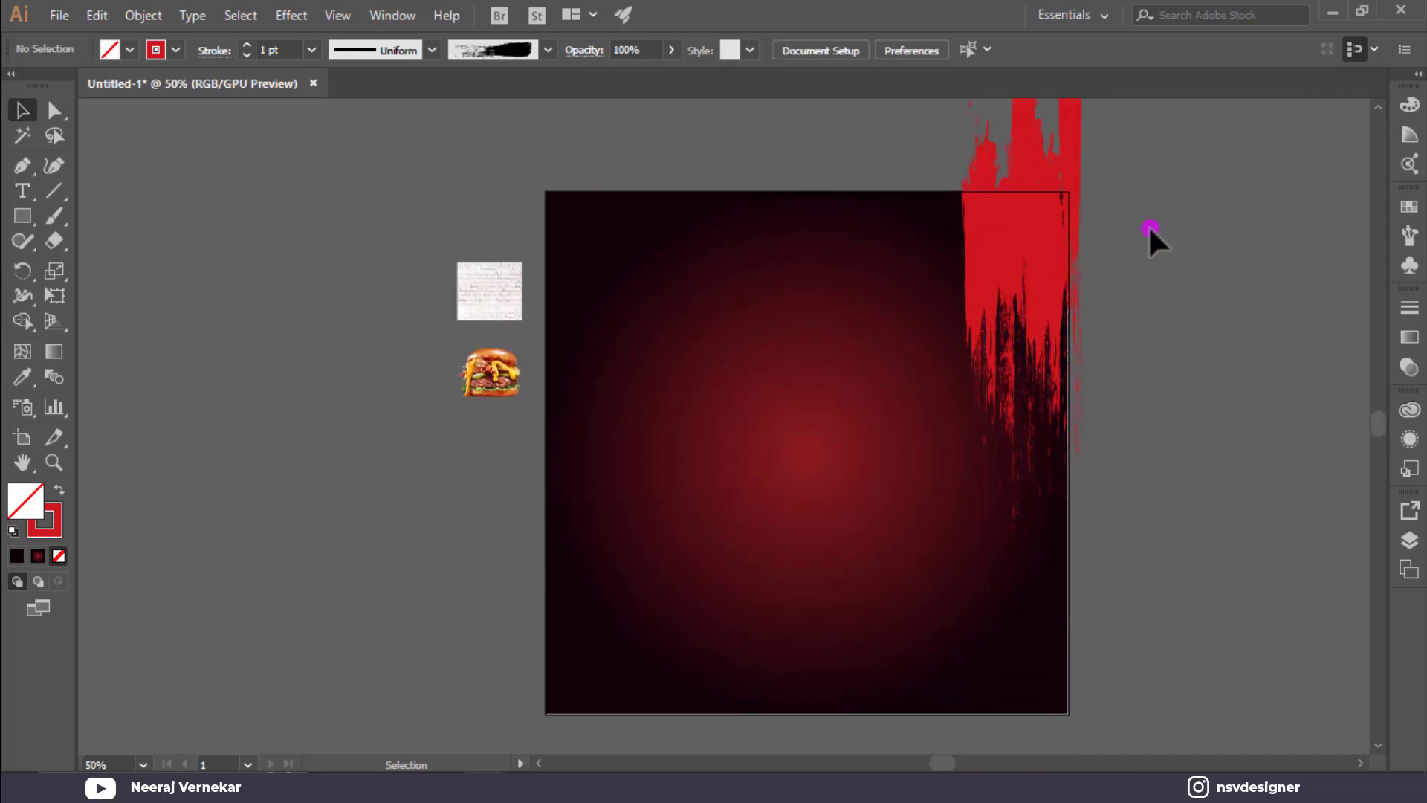
Move the brick texture and burger images further left beside the poster.
{"action": "left_click", "coordinate": [1040, 216]}
{"action": "left_click", "coordinate": [501, 408]}
{"action": "left_click_drag", "start_coordinate": [501, 408], "coordinate": [427, 312]}
{"action": "left_click_drag", "start_coordinate": [515, 312], "coordinate": [324, 293]}
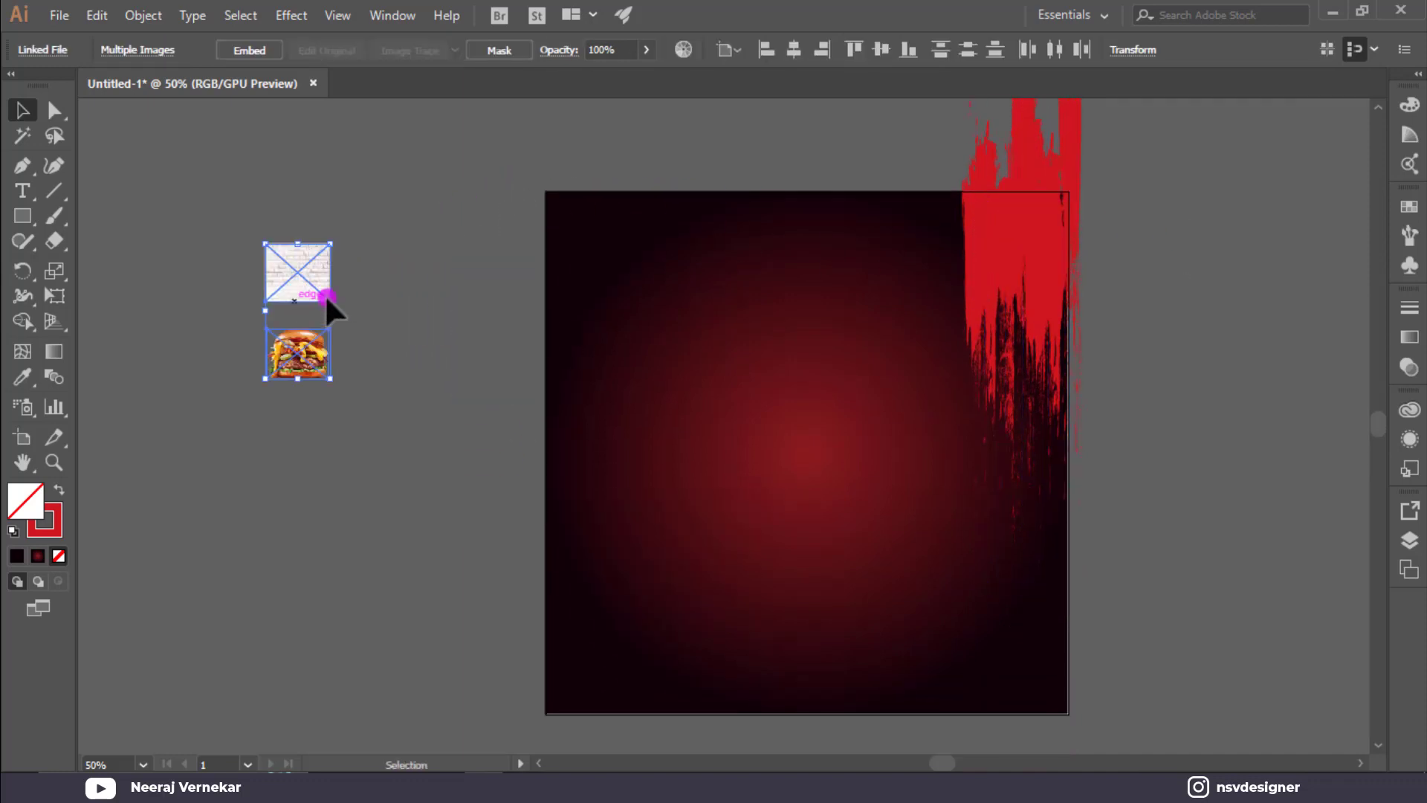
Copy the grunge strokes to the left edge and reflect them across the vertical axis.
{"action": "left_click", "coordinate": [1028, 289]}
{"action": "left_click_drag", "start_coordinate": [1029, 290], "coordinate": [608, 289]}
{"action": "right_click", "coordinate": [610, 289]}
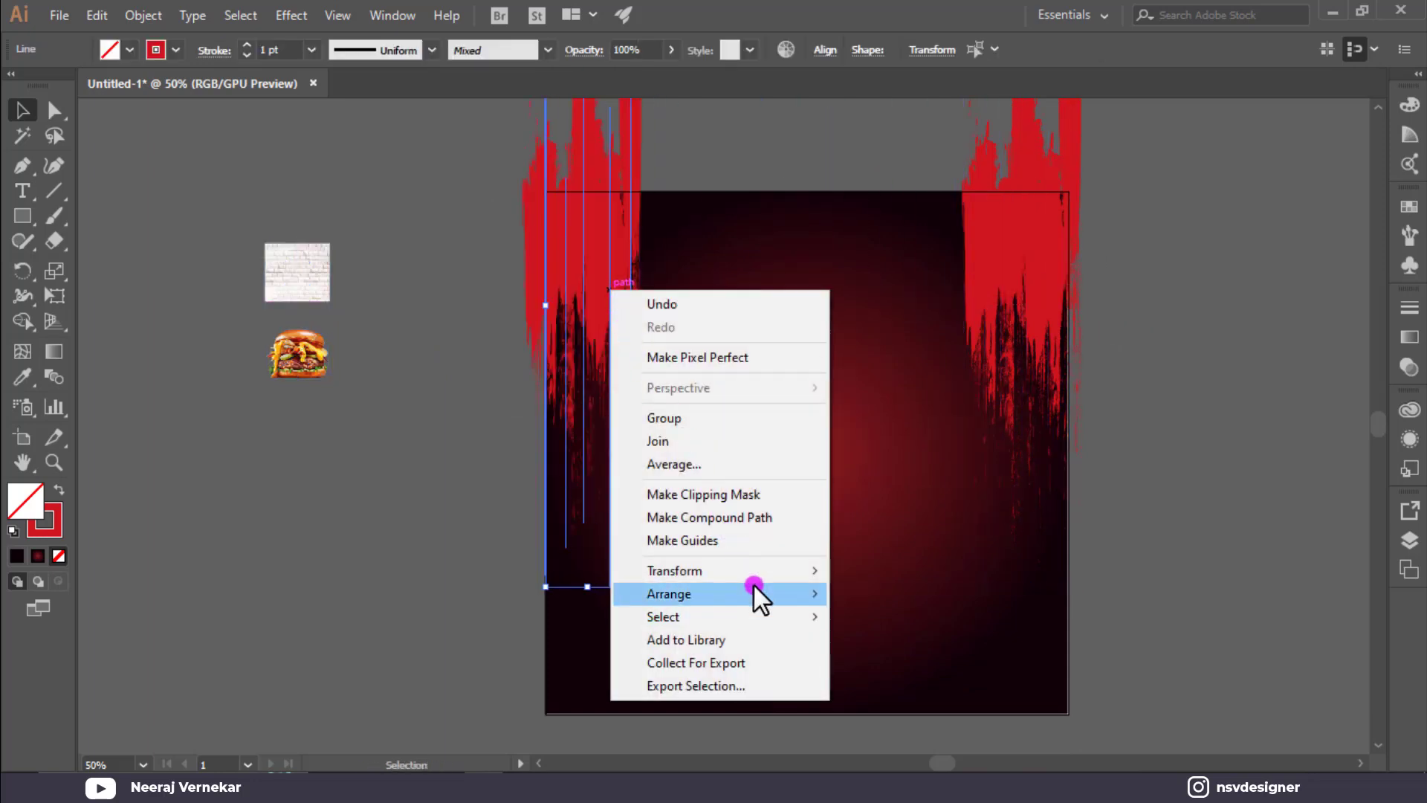
{"action": "mouse_move", "coordinate": [755, 578]}
{"action": "left_click", "coordinate": [884, 645]}
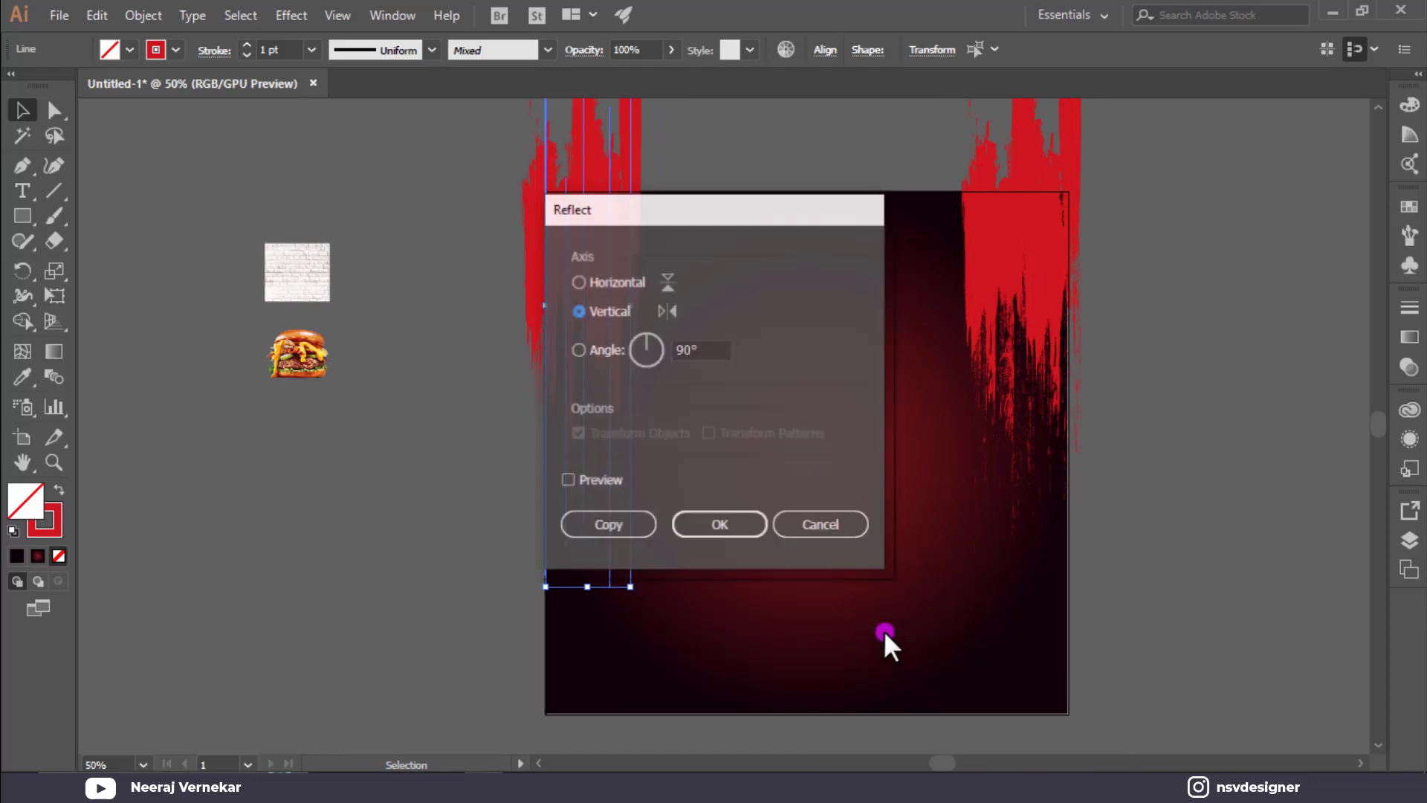
{"action": "left_click_drag", "start_coordinate": [726, 211], "coordinate": [1059, 230]}
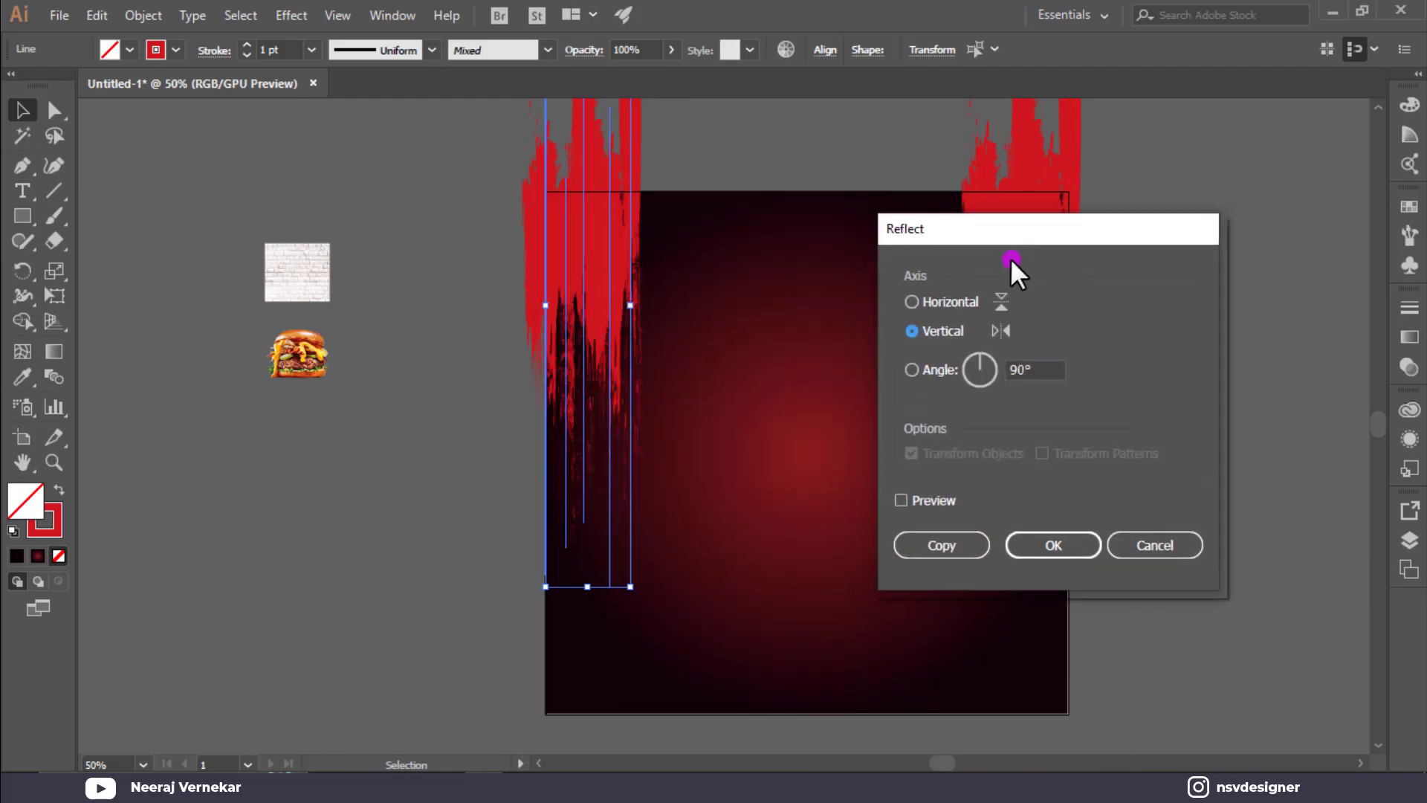
{"action": "left_click", "coordinate": [921, 305]}
{"action": "left_click", "coordinate": [920, 335]}
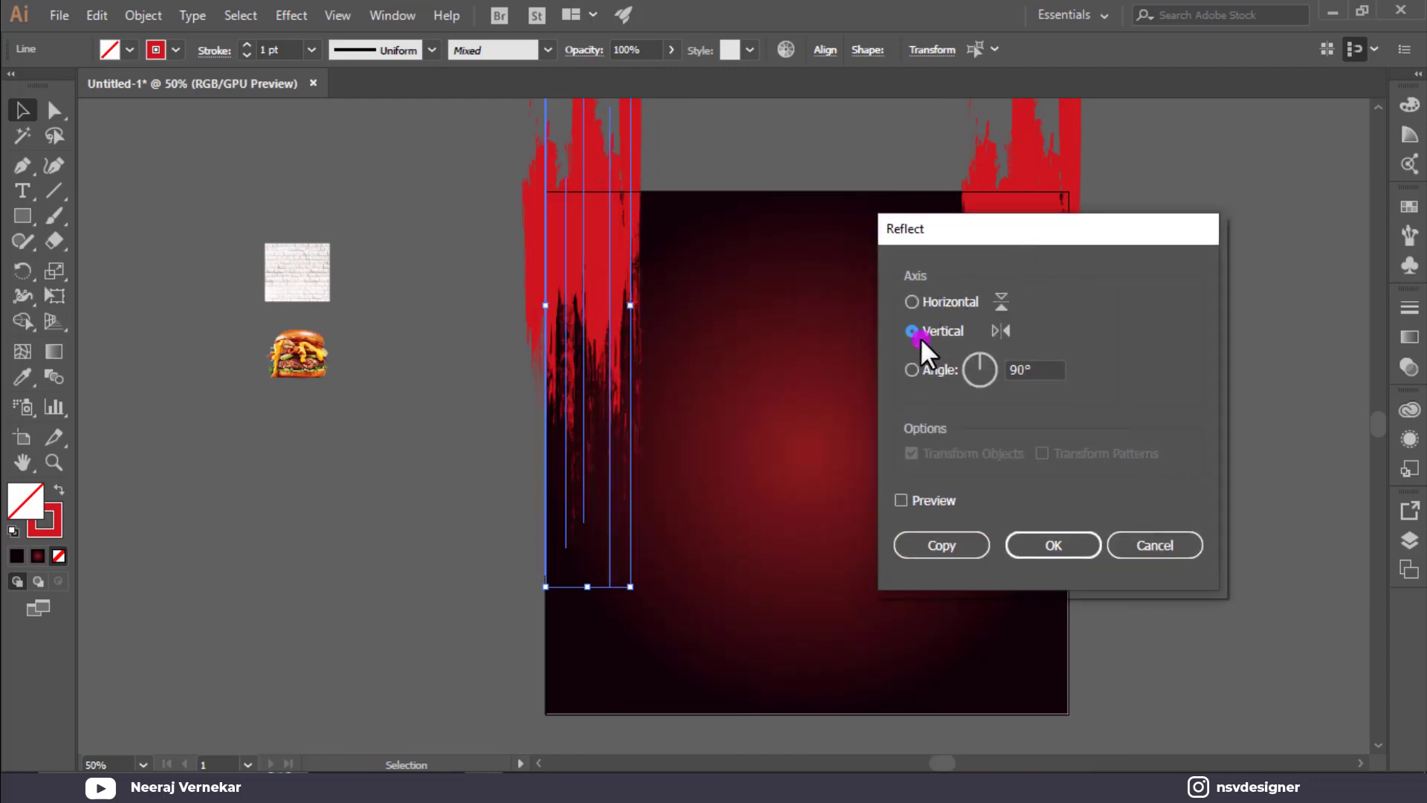
{"action": "left_click", "coordinate": [911, 501]}
{"action": "left_click", "coordinate": [1039, 544]}
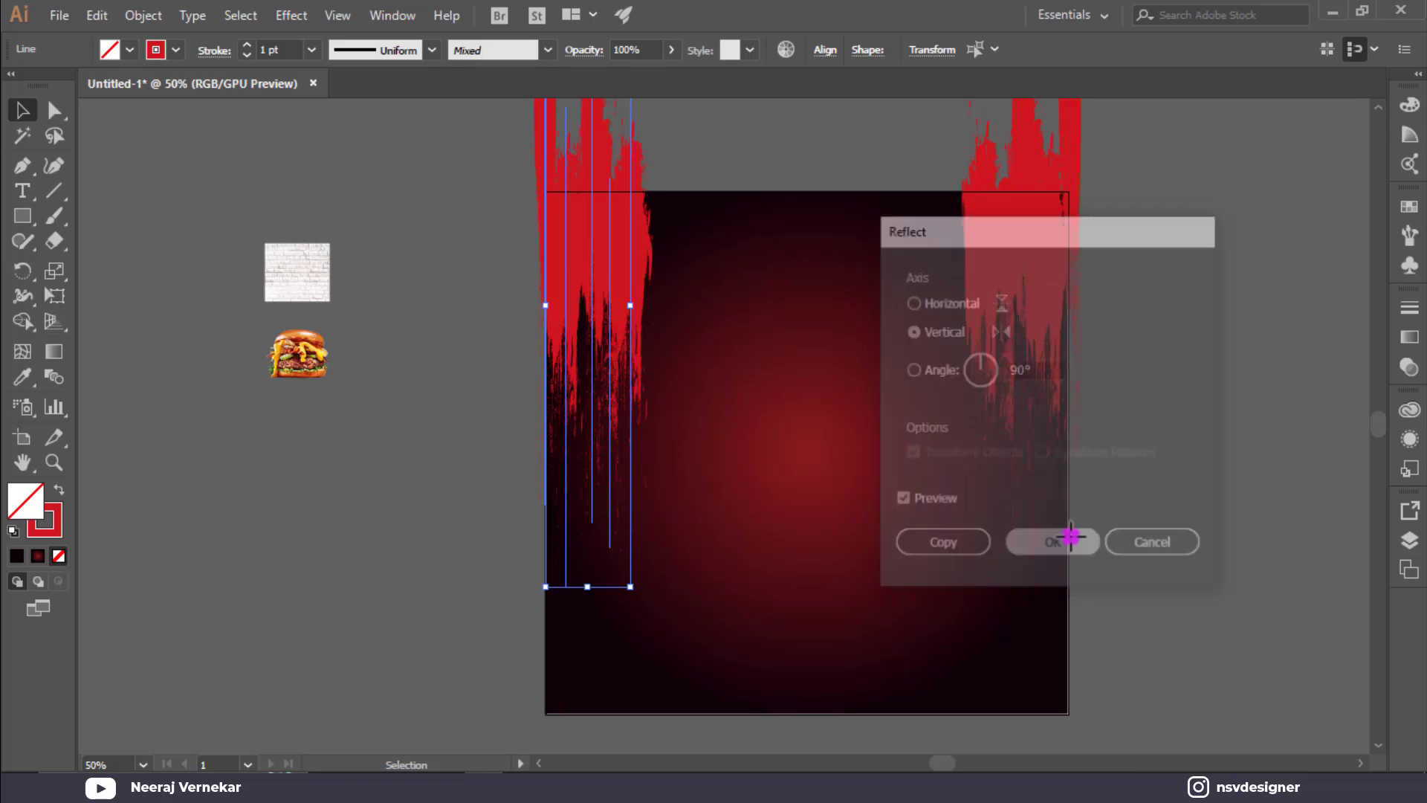
{"action": "left_click", "coordinate": [1248, 491]}
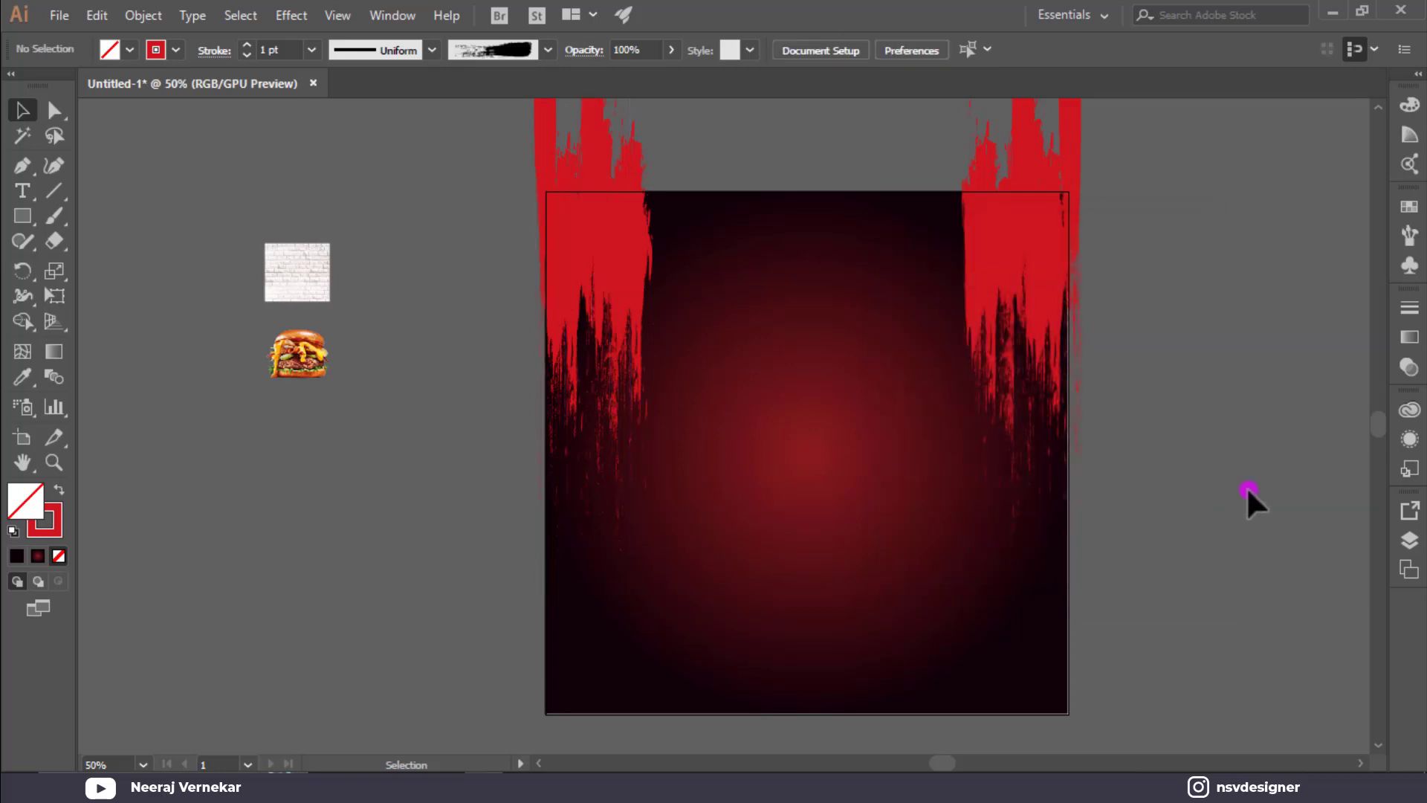
Bring the brick wall texture to the front over the artboard and set it to Multiply blend mode.
{"action": "right_click", "coordinate": [296, 291]}
{"action": "mouse_move", "coordinate": [487, 449]}
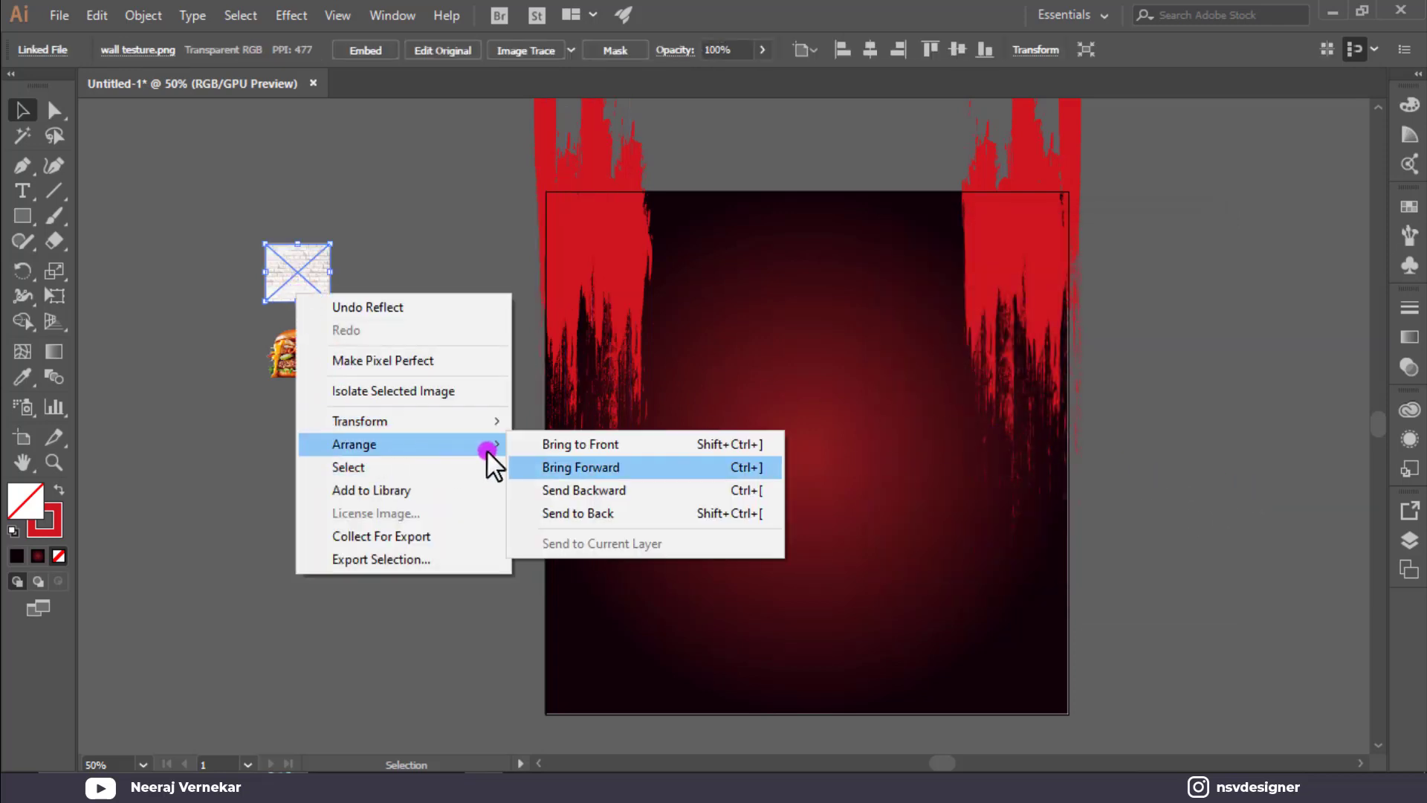
{"action": "left_click", "coordinate": [539, 446]}
{"action": "left_click_drag", "start_coordinate": [309, 284], "coordinate": [1066, 713]}
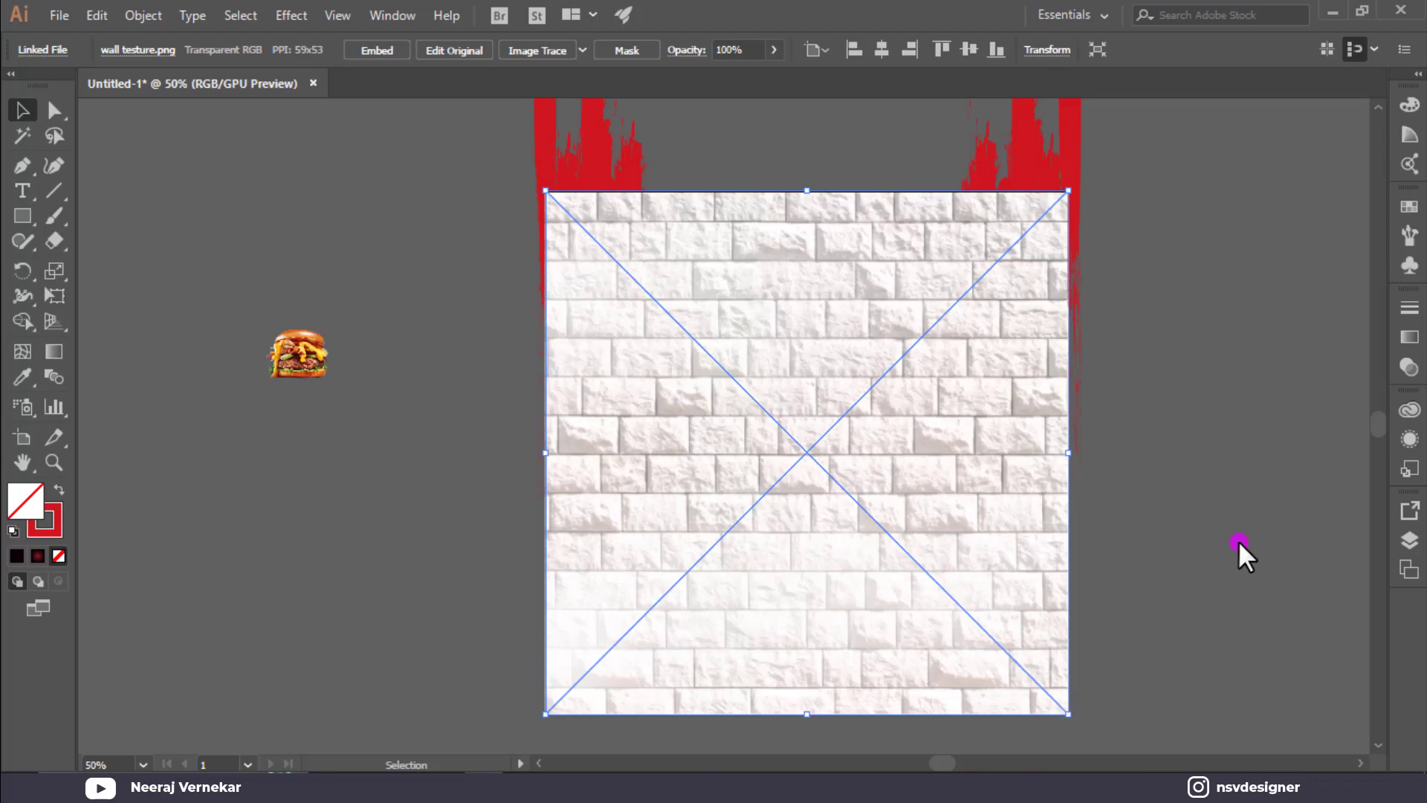
{"action": "left_click", "coordinate": [1409, 367]}
{"action": "left_click", "coordinate": [1238, 330]}
{"action": "left_click", "coordinate": [1223, 403]}
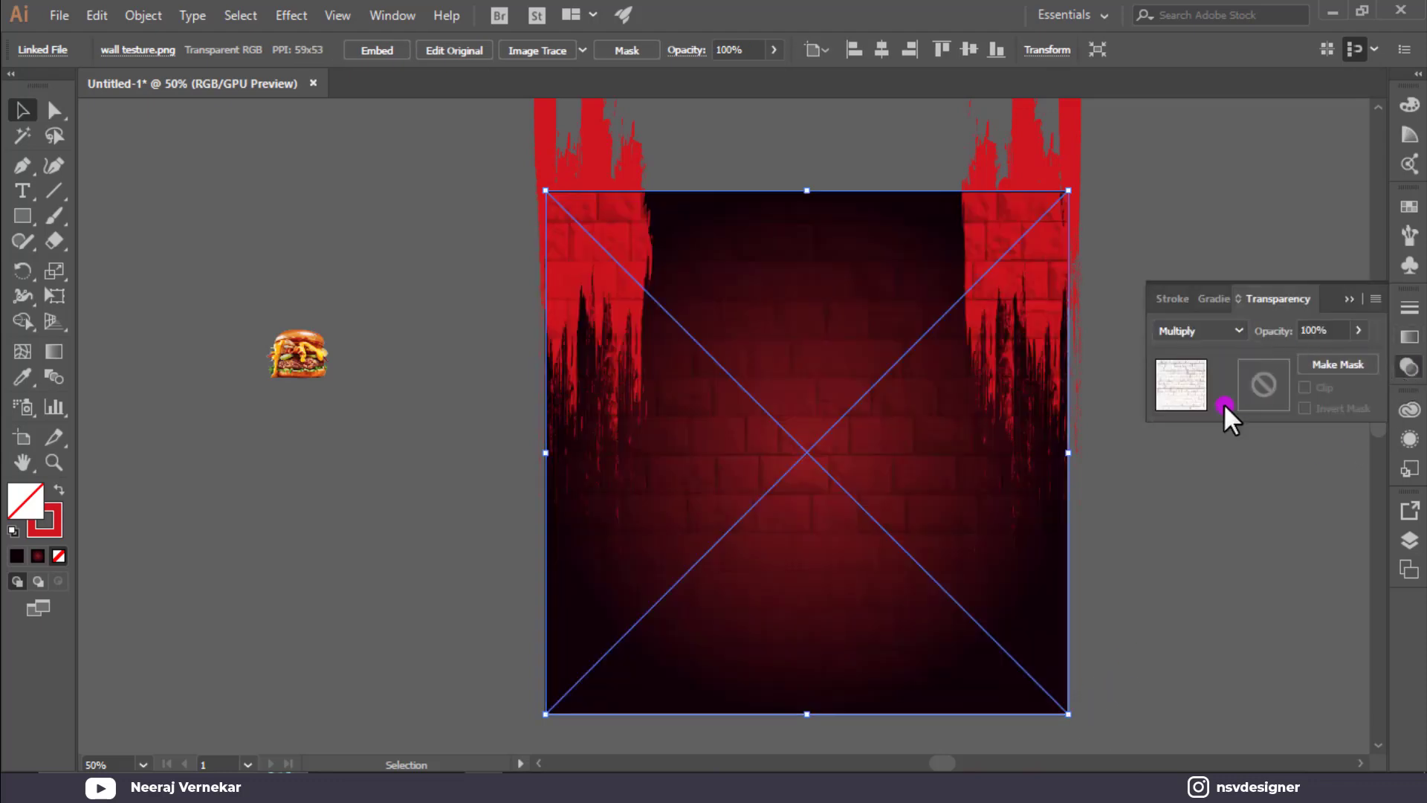
{"action": "left_click", "coordinate": [1358, 296]}
{"action": "left_click", "coordinate": [1225, 178]}
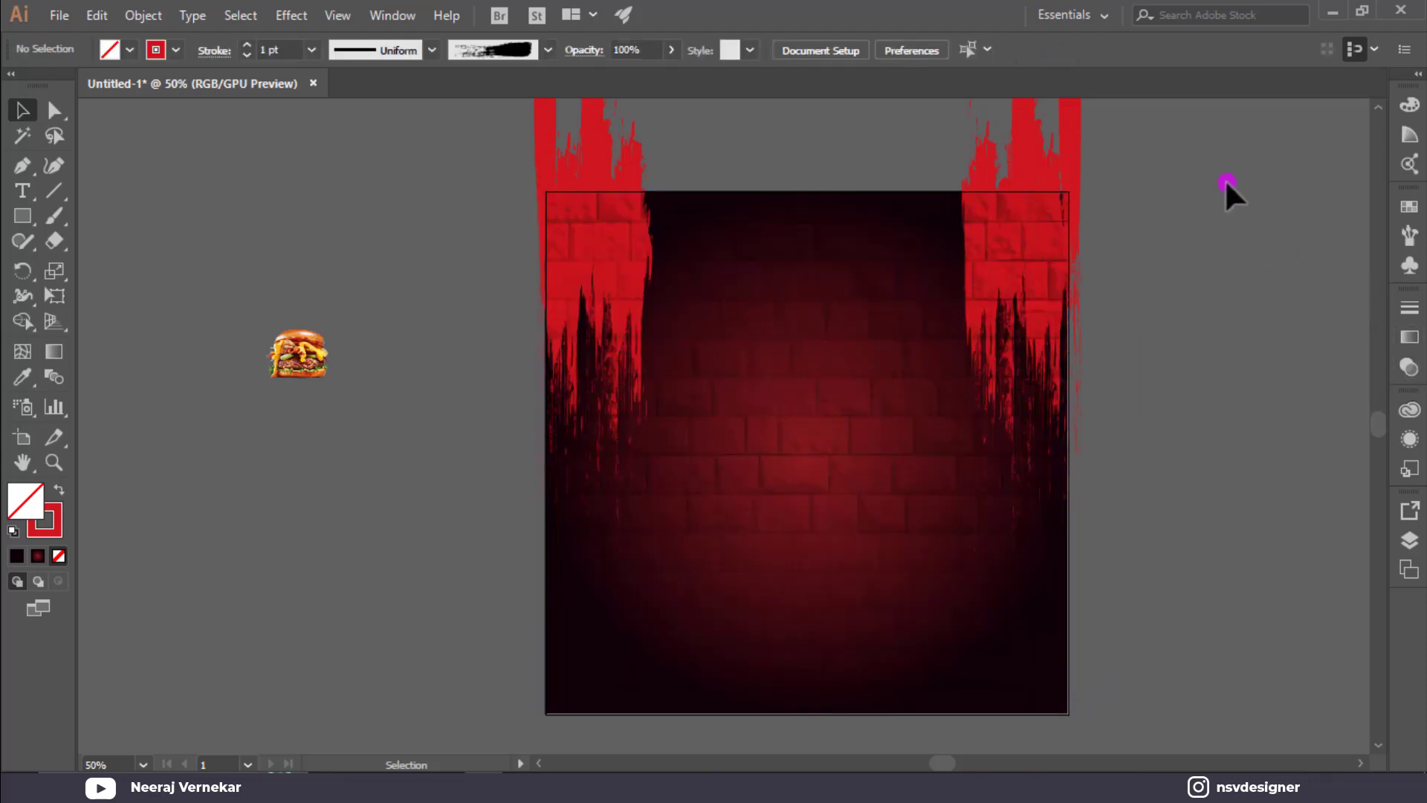
Unlock the background rectangle with Ctrl+Alt+2.
{"action": "left_click_drag", "start_coordinate": [642, 320], "coordinate": [466, 271]}
{"action": "left_click", "coordinate": [468, 258]}
{"action": "key", "text": "ctrl+alt+2"}
{"action": "left_click", "coordinate": [468, 259]}
Create a blue 1000 px square rectangle centred on the artboard.
{"action": "left_click", "coordinate": [24, 216]}
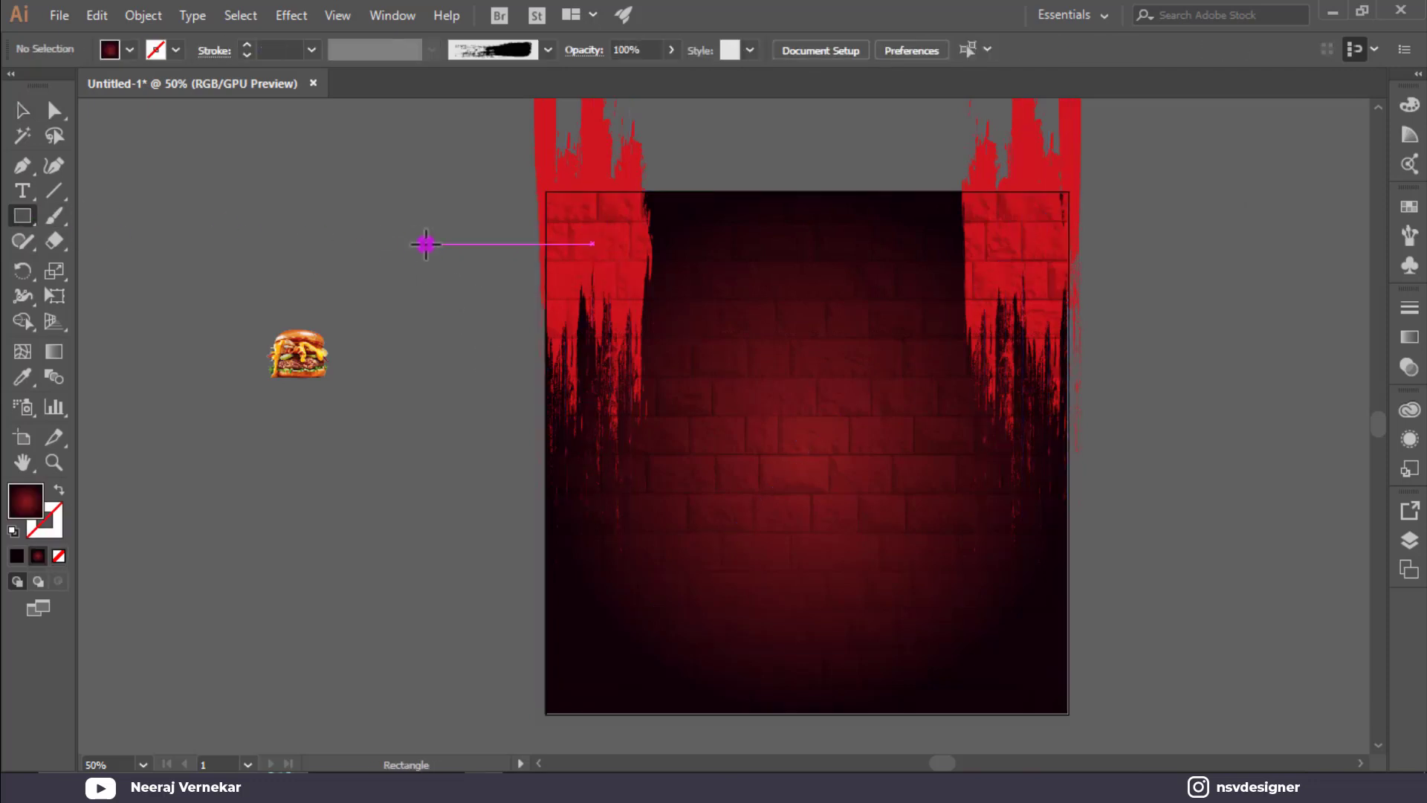
{"action": "left_click", "coordinate": [424, 243]}
{"action": "left_click", "coordinate": [636, 432]}
{"action": "left_click", "coordinate": [22, 110]}
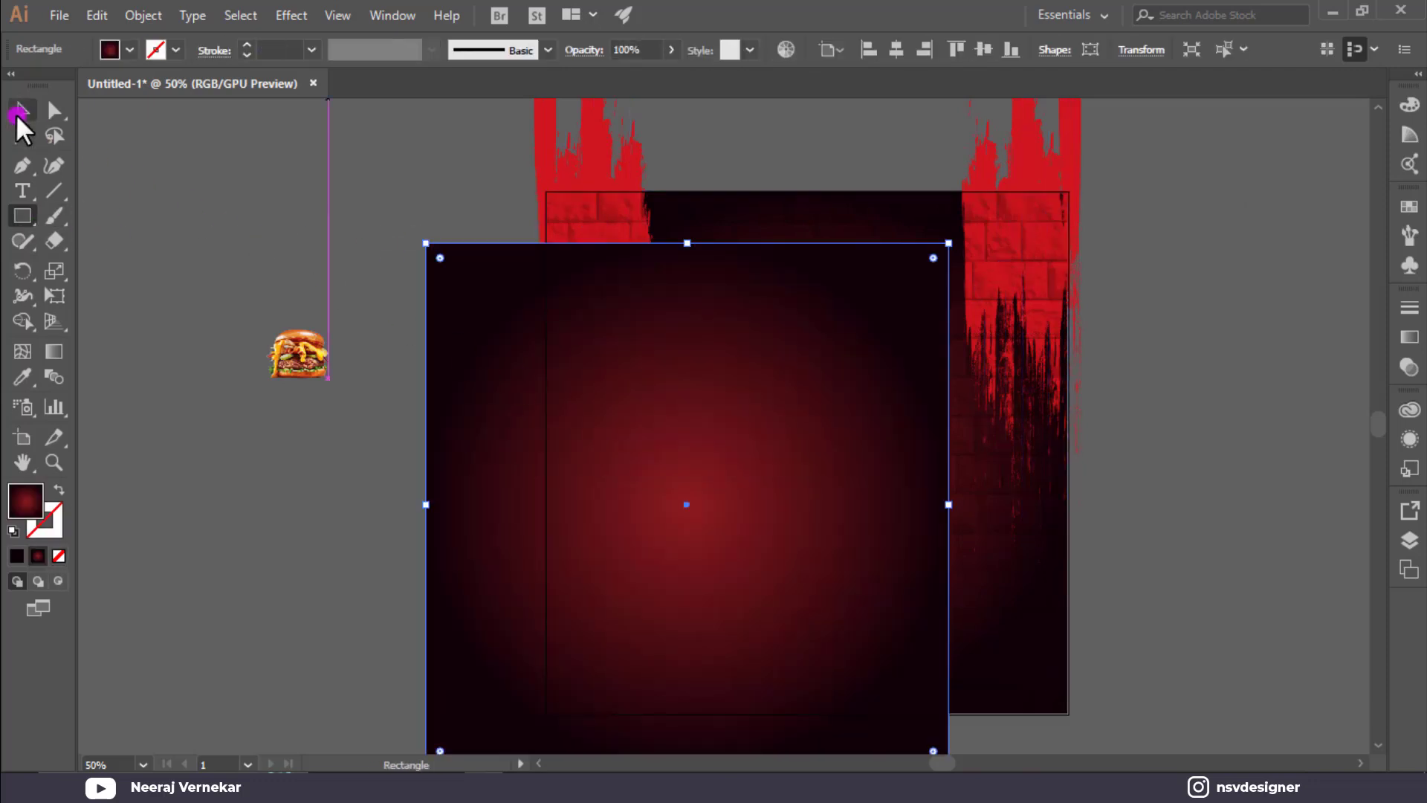
{"action": "left_click", "coordinate": [129, 49]}
{"action": "left_click", "coordinate": [134, 89]}
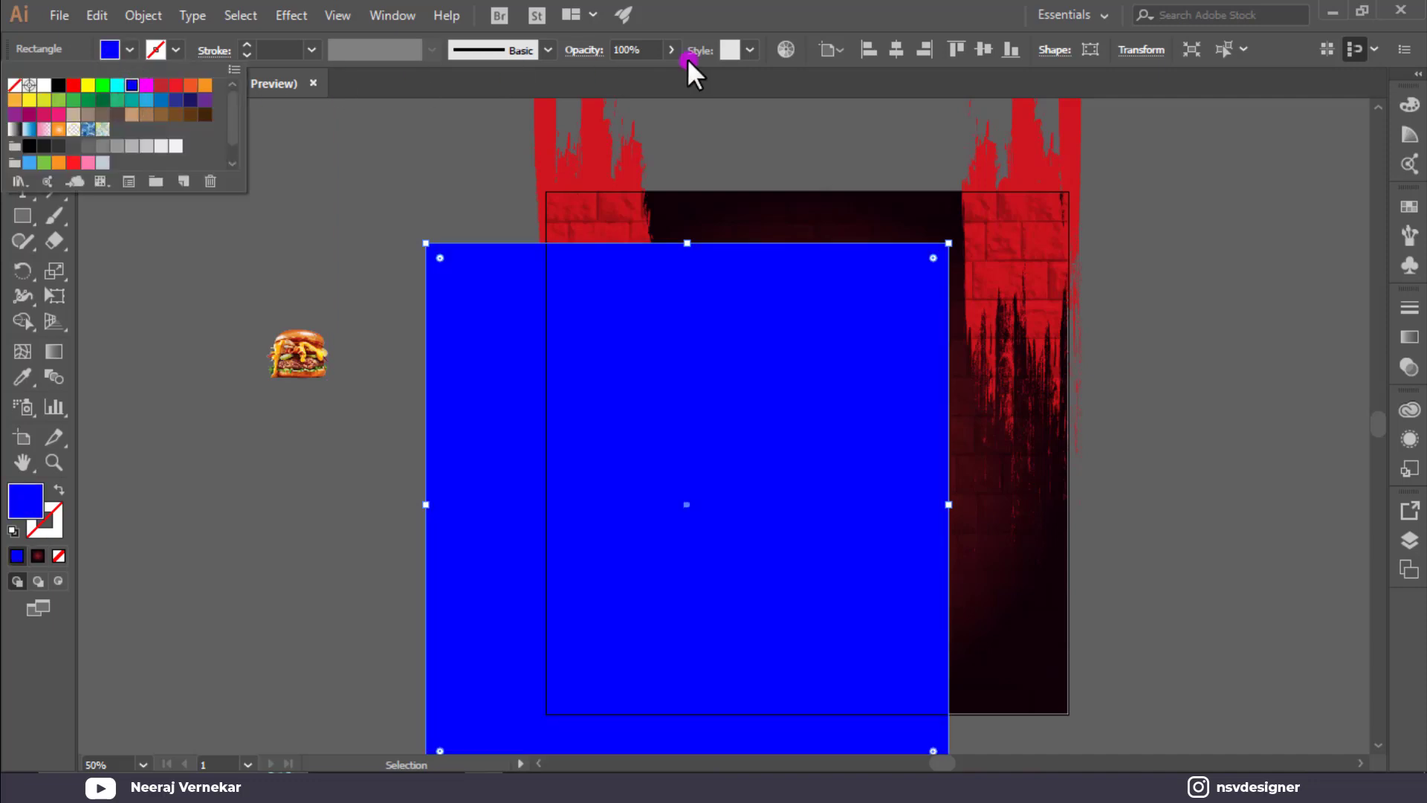
{"action": "left_click", "coordinate": [982, 50]}
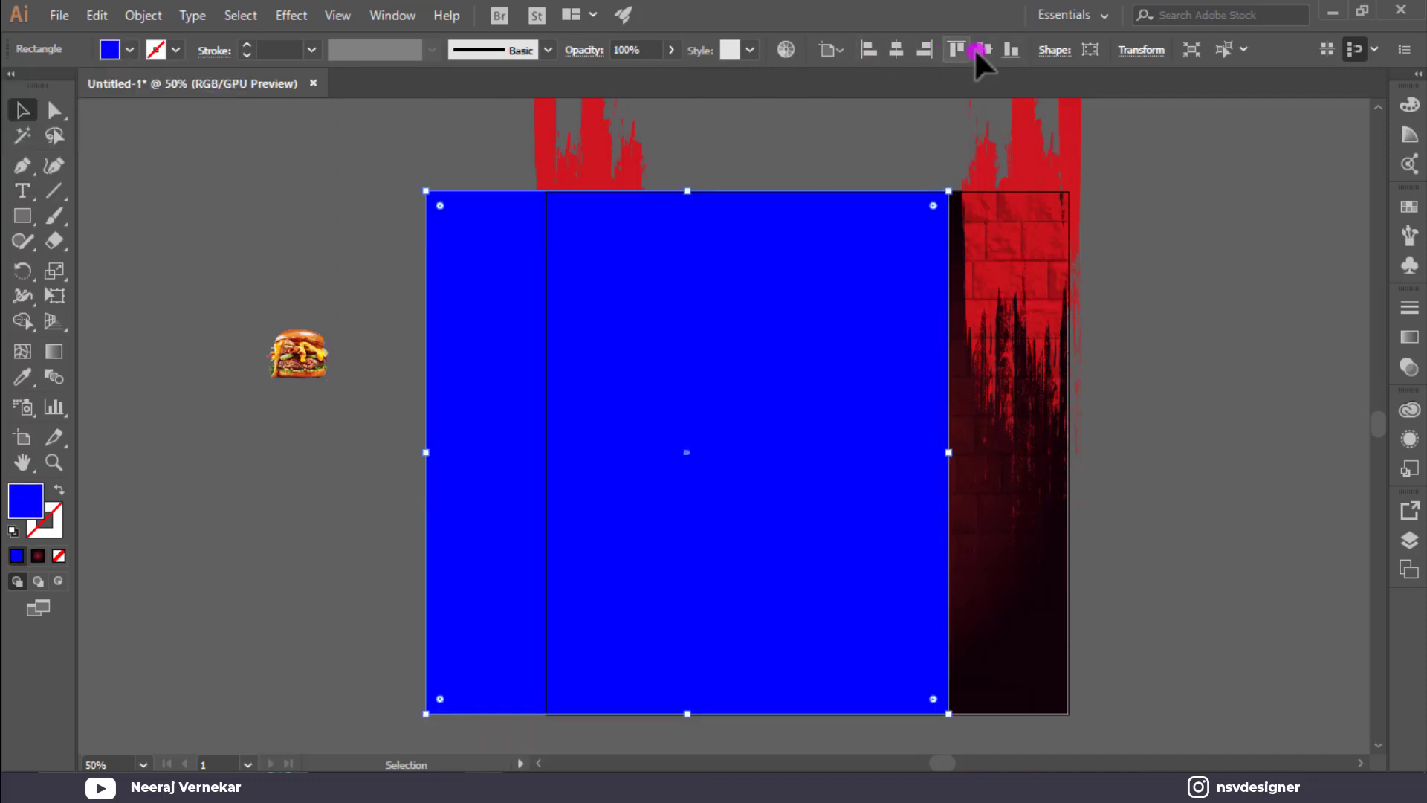
{"action": "left_click", "coordinate": [896, 49]}
Select all the artwork and make a clipping mask with the square.
{"action": "key", "text": "ctrl+a"}
{"action": "right_click", "coordinate": [682, 395]}
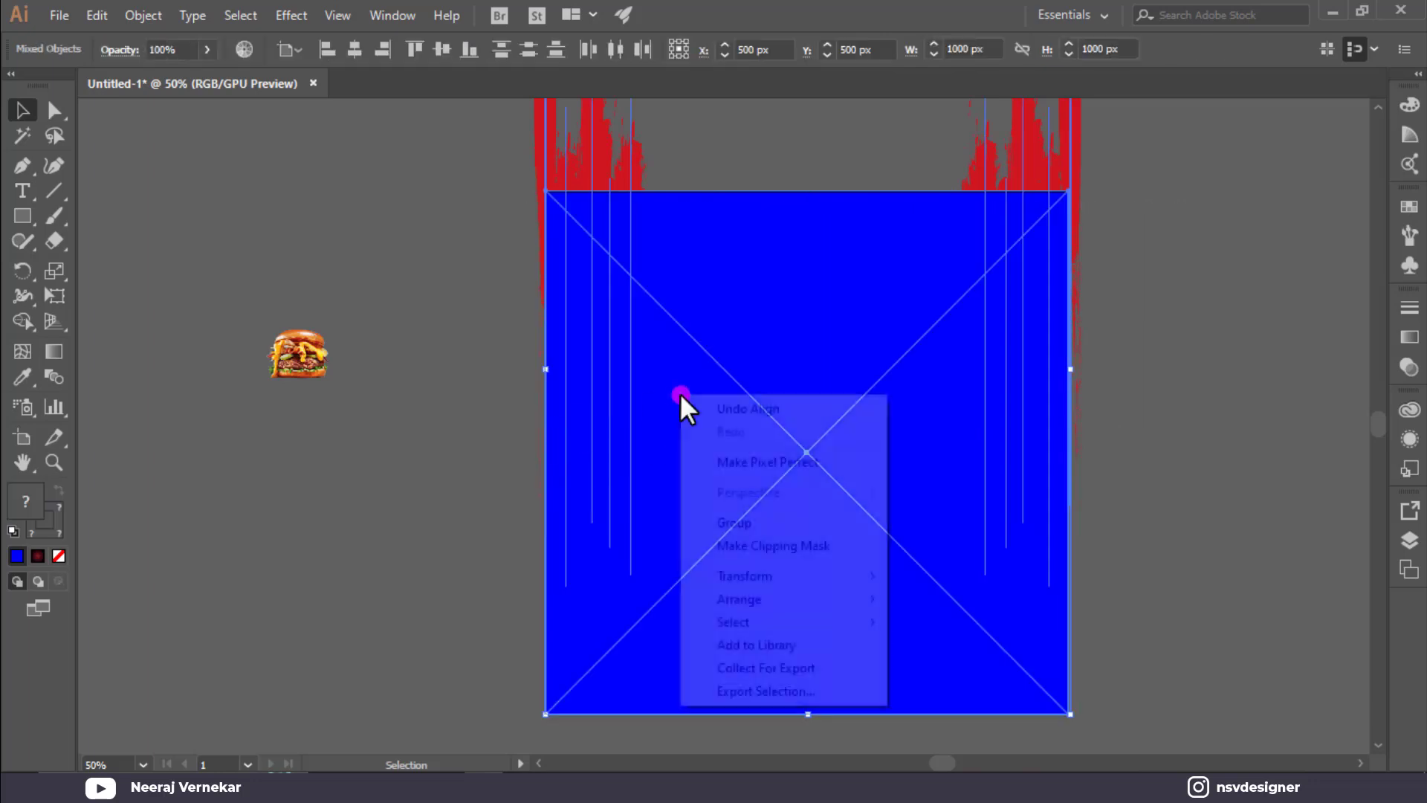
{"action": "left_click", "coordinate": [784, 548]}
{"action": "left_click", "coordinate": [1171, 463]}
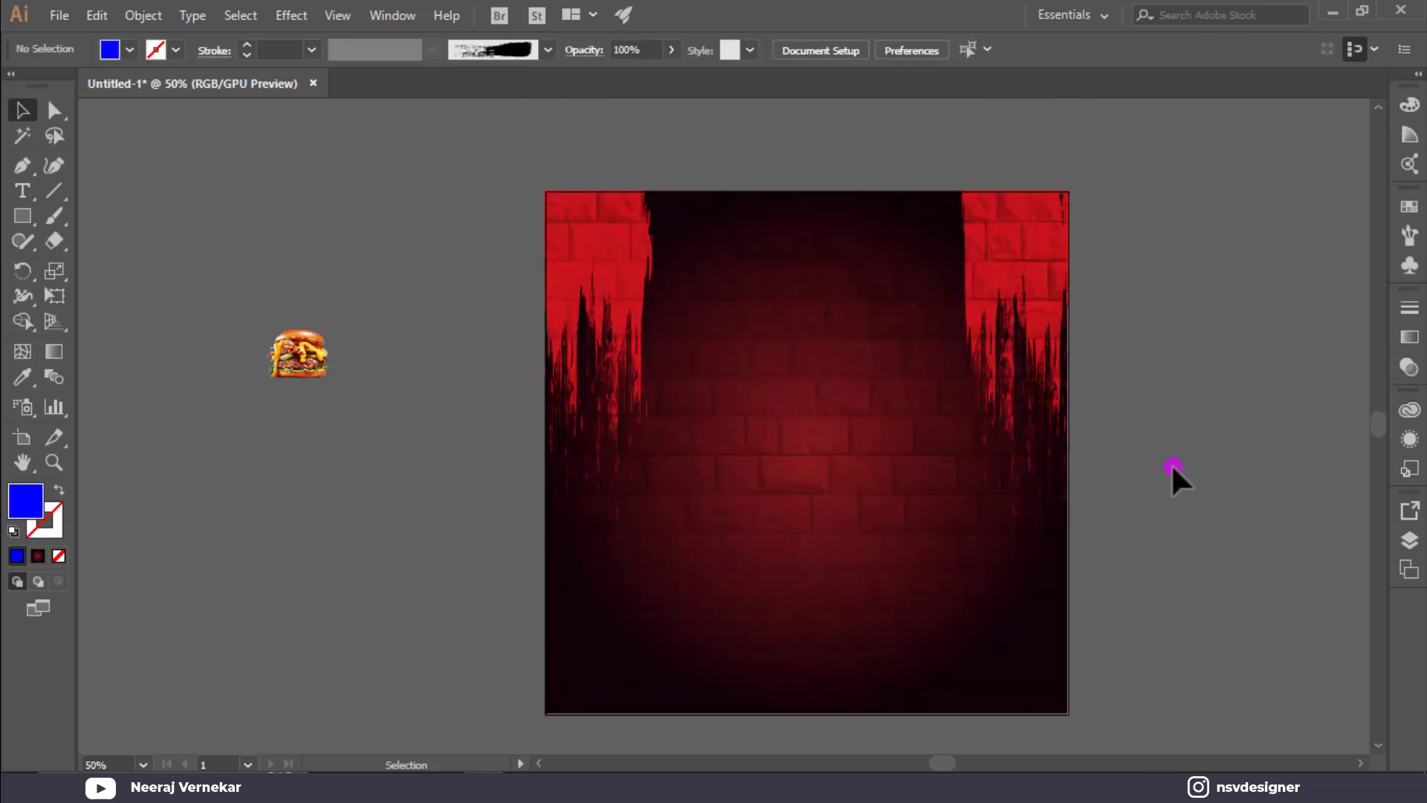
{"action": "scroll", "coordinate": [1171, 462], "scroll_direction": "up", "scroll_amount": 1}
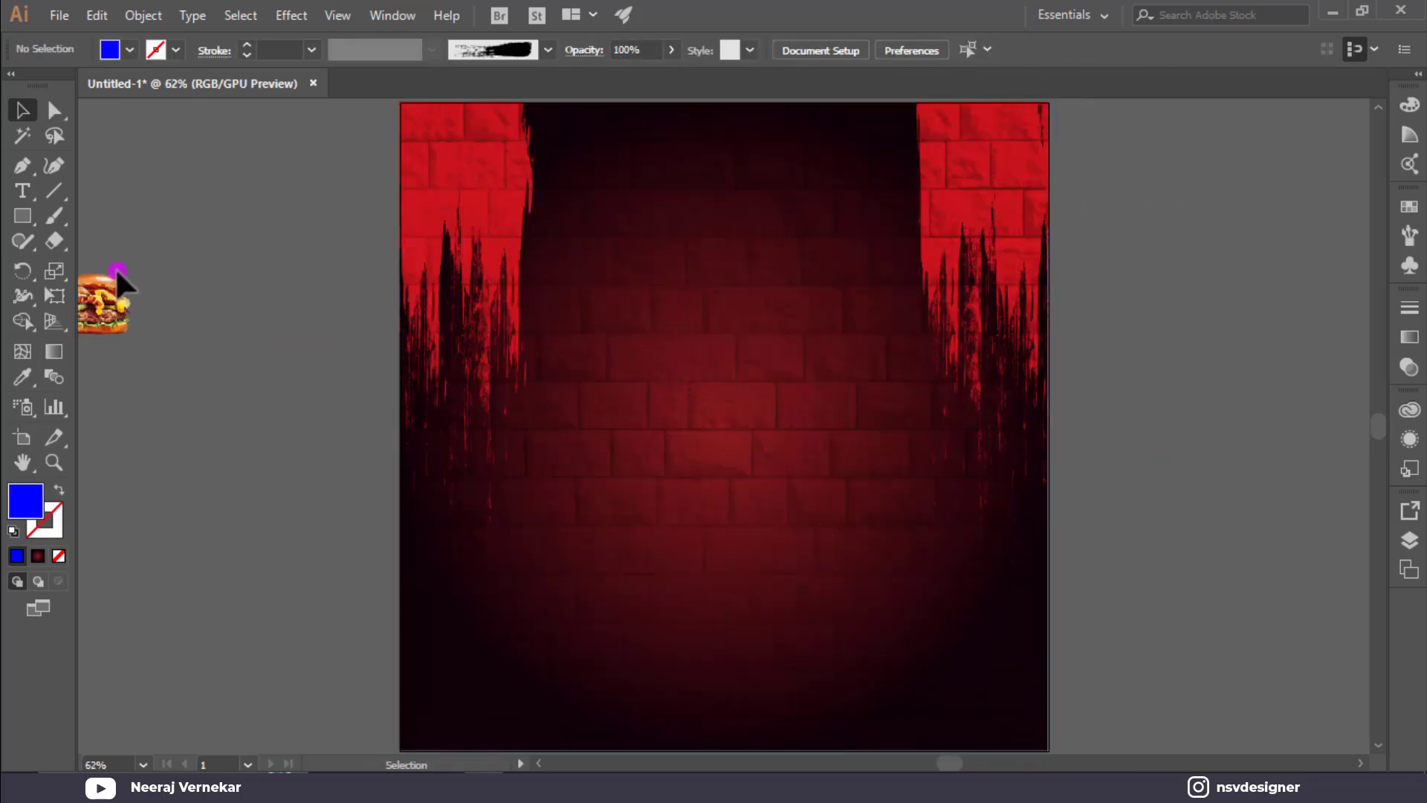
Bring the burger image to the front and scale it up.
{"action": "left_click_drag", "start_coordinate": [113, 282], "coordinate": [263, 282]}
{"action": "right_click", "coordinate": [266, 285]}
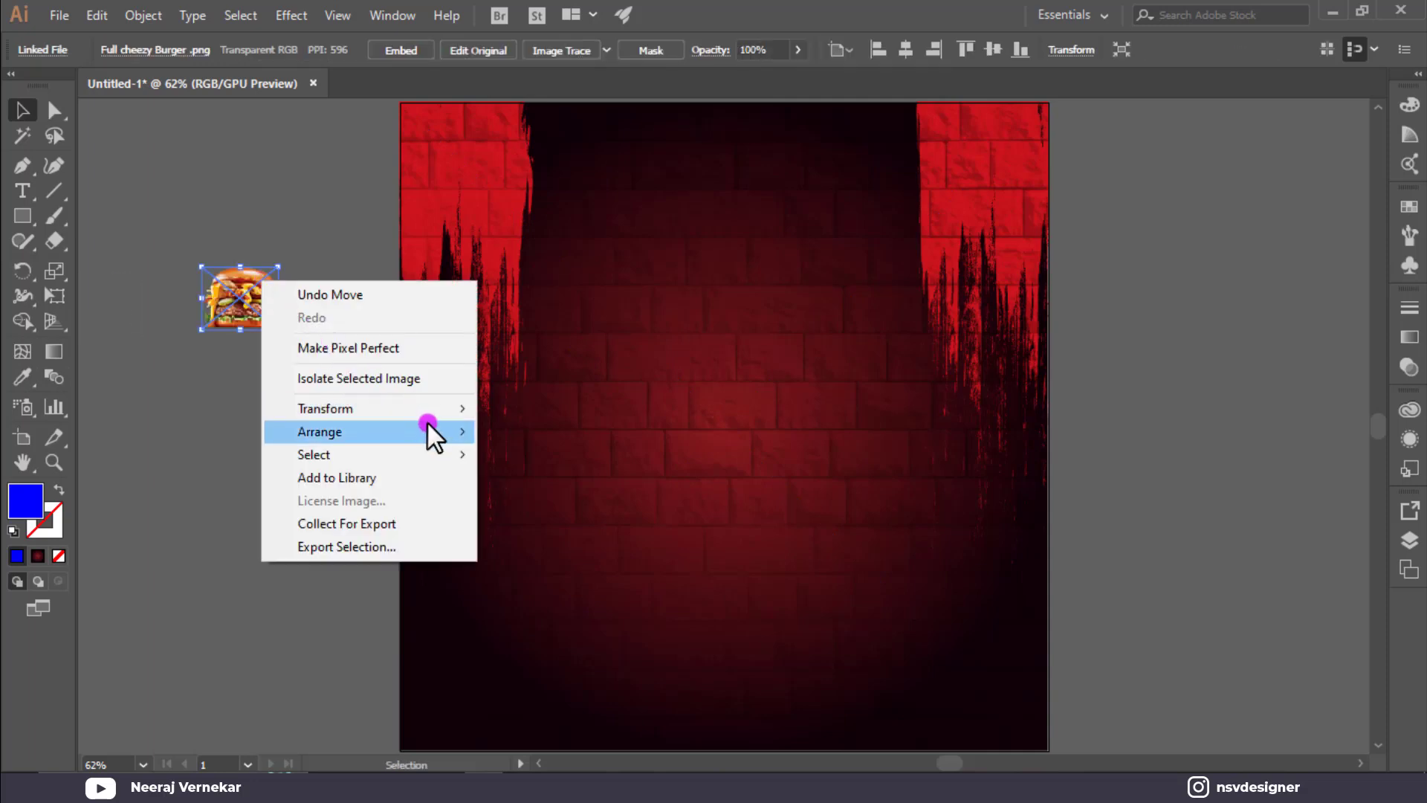
{"action": "mouse_move", "coordinate": [427, 424]}
{"action": "left_click", "coordinate": [512, 428]}
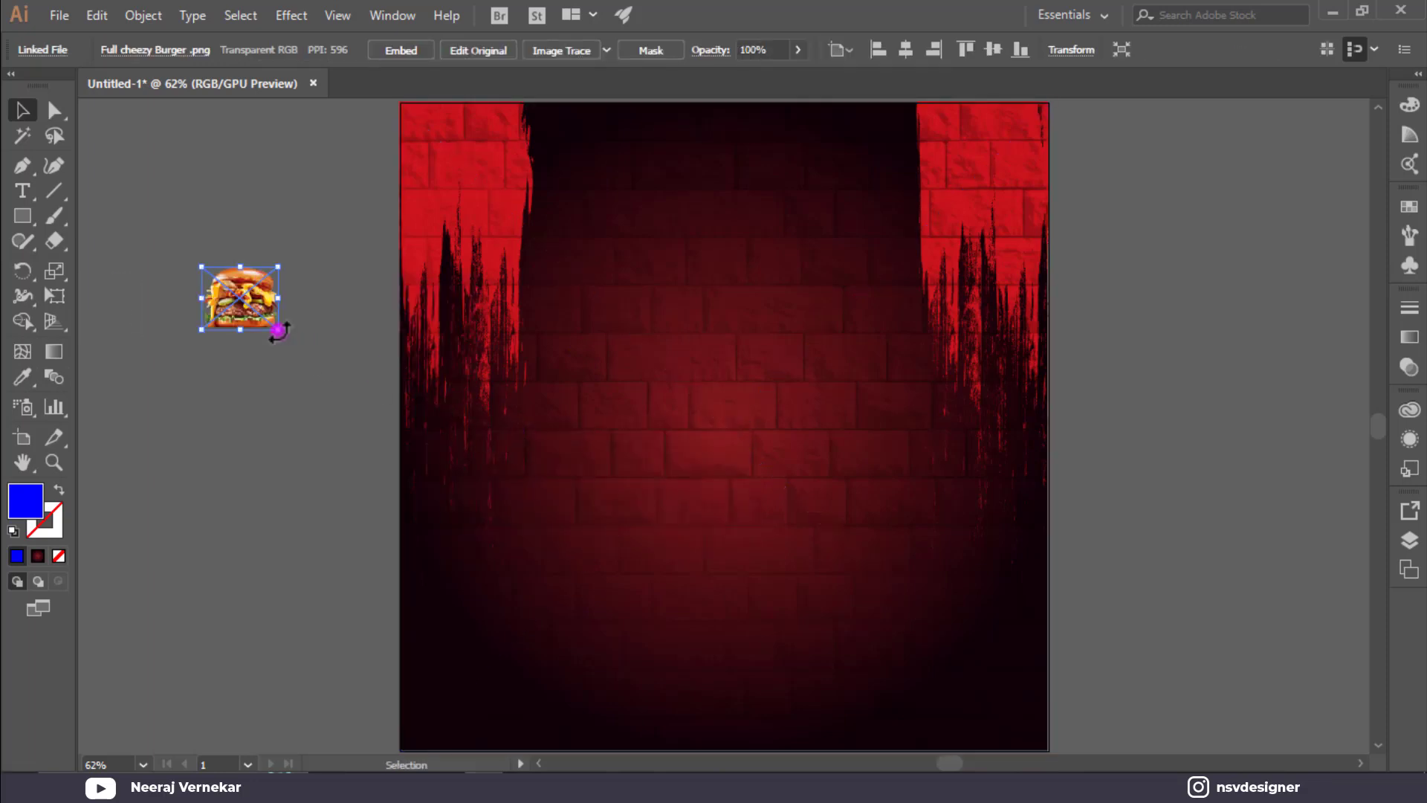
{"action": "left_click_drag", "start_coordinate": [279, 331], "coordinate": [641, 625]}
Centre the burger on the poster, then fine-tune it about 55 px down and slightly left.
{"action": "left_click_drag", "start_coordinate": [461, 478], "coordinate": [806, 511]}
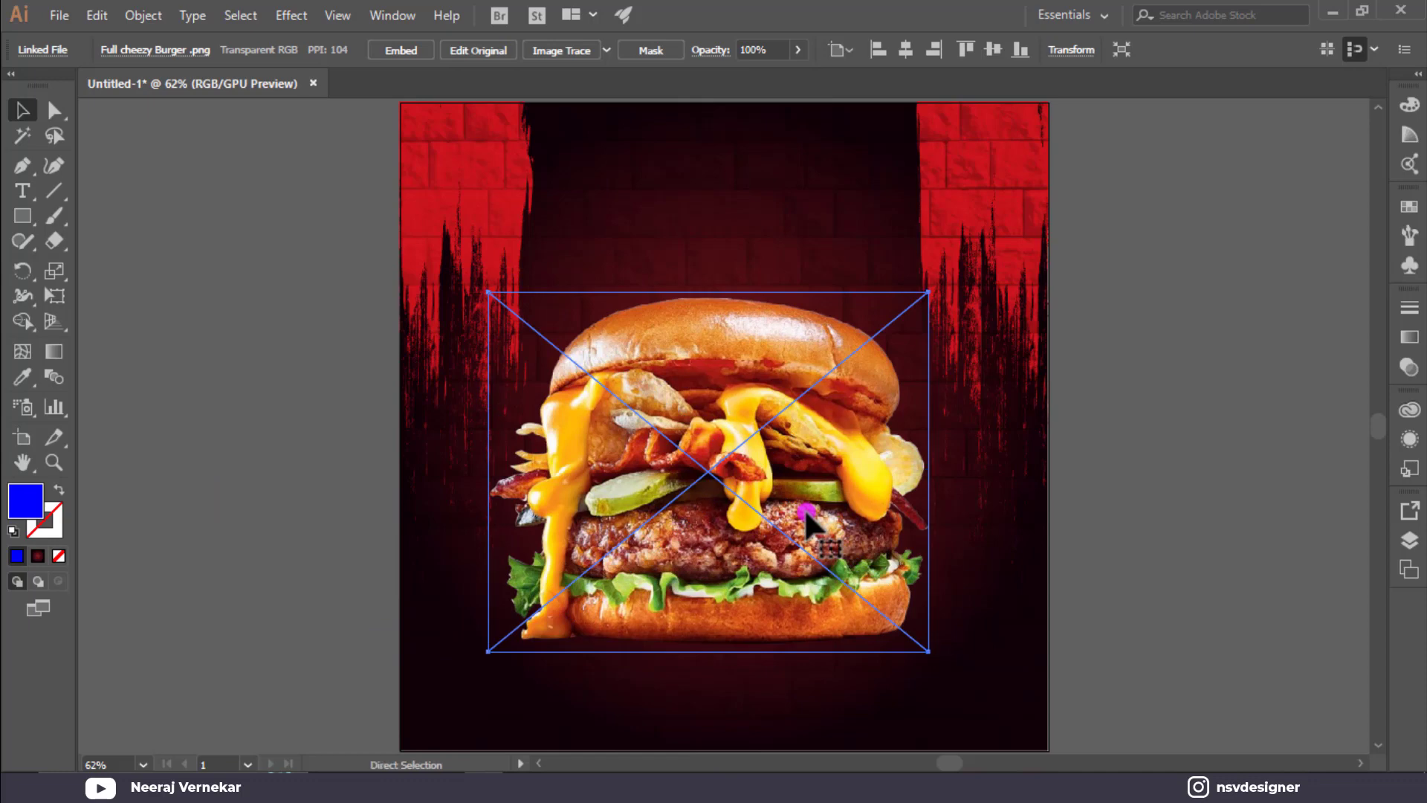
{"action": "left_click_drag", "start_coordinate": [801, 377], "coordinate": [801, 376]}
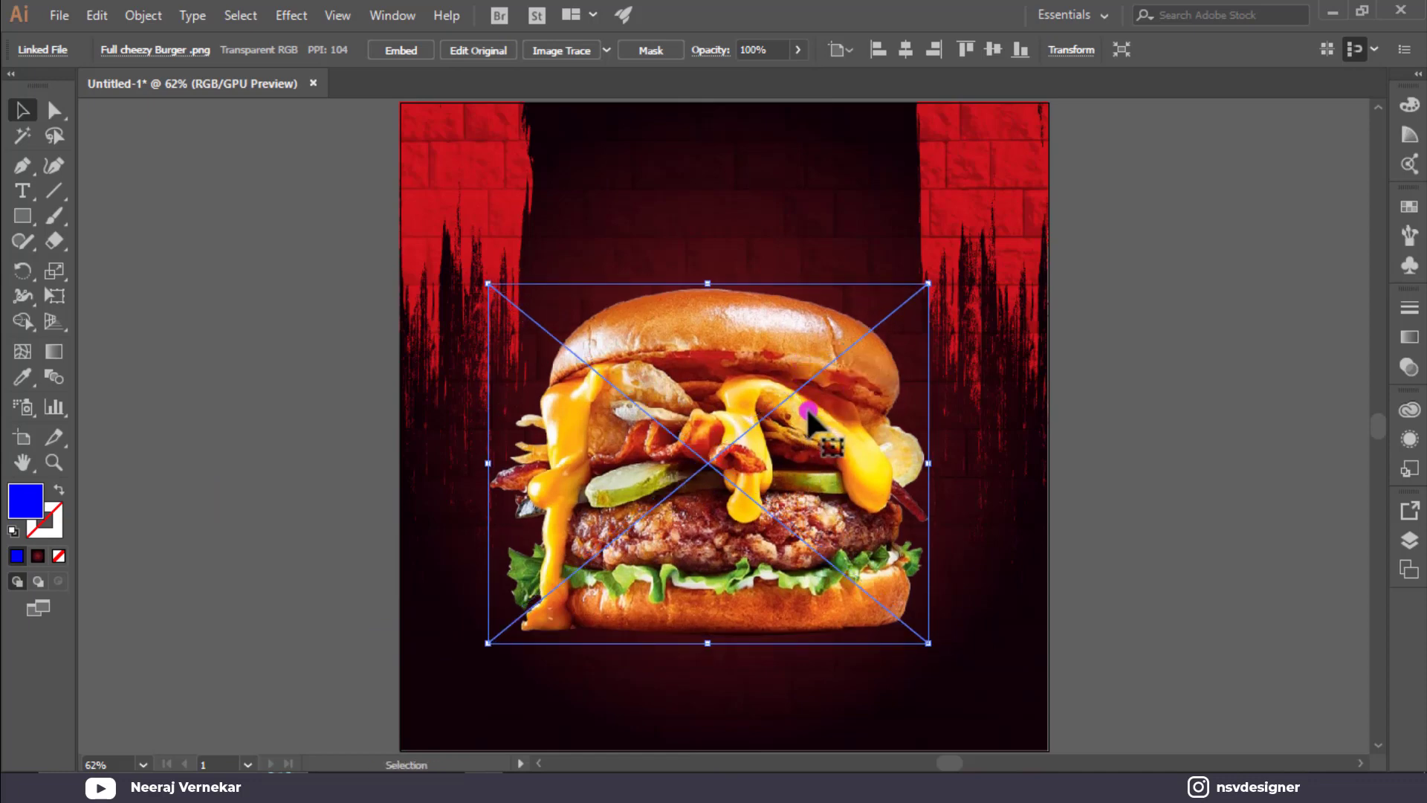
{"action": "left_click", "coordinate": [906, 49]}
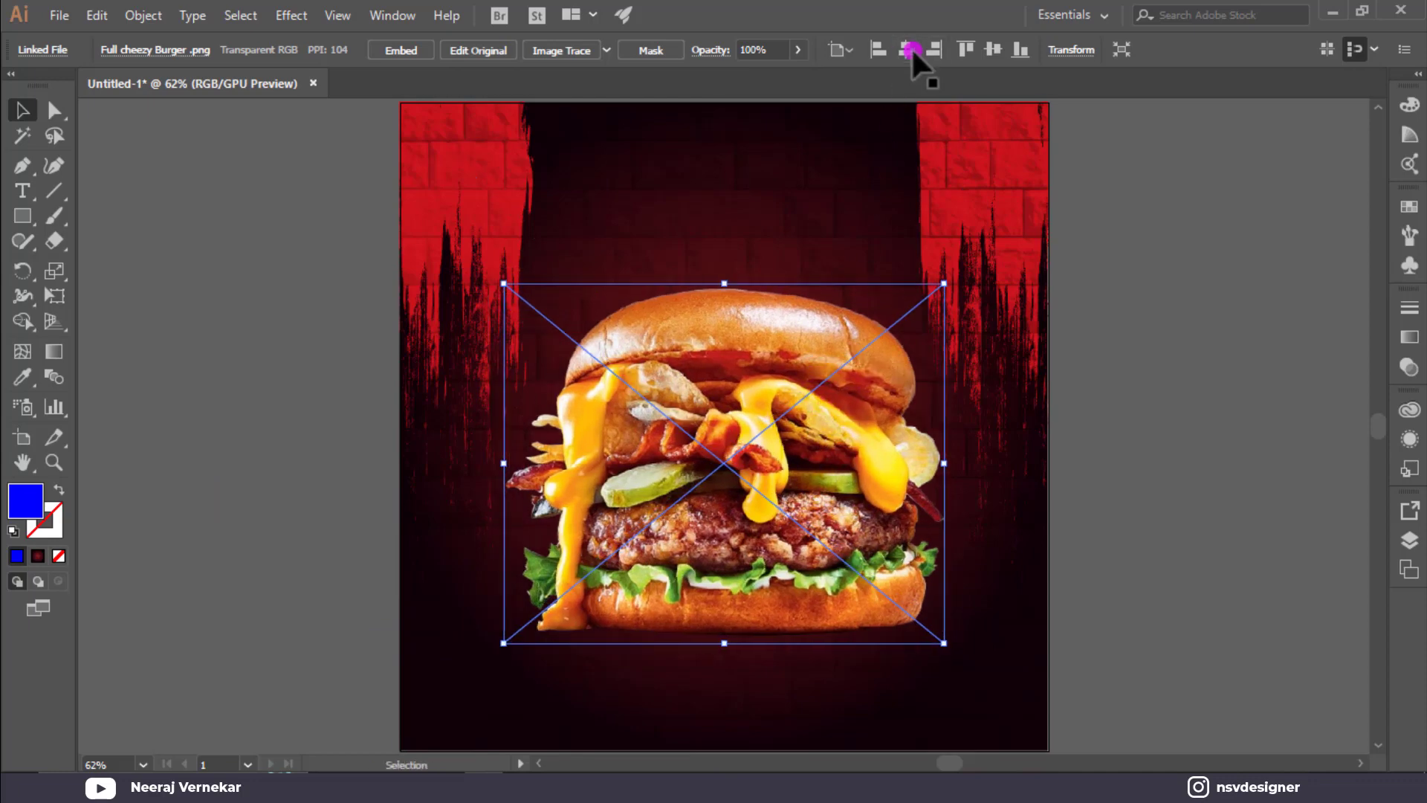
{"action": "left_click", "coordinate": [992, 49]}
{"action": "left_click", "coordinate": [1140, 274]}
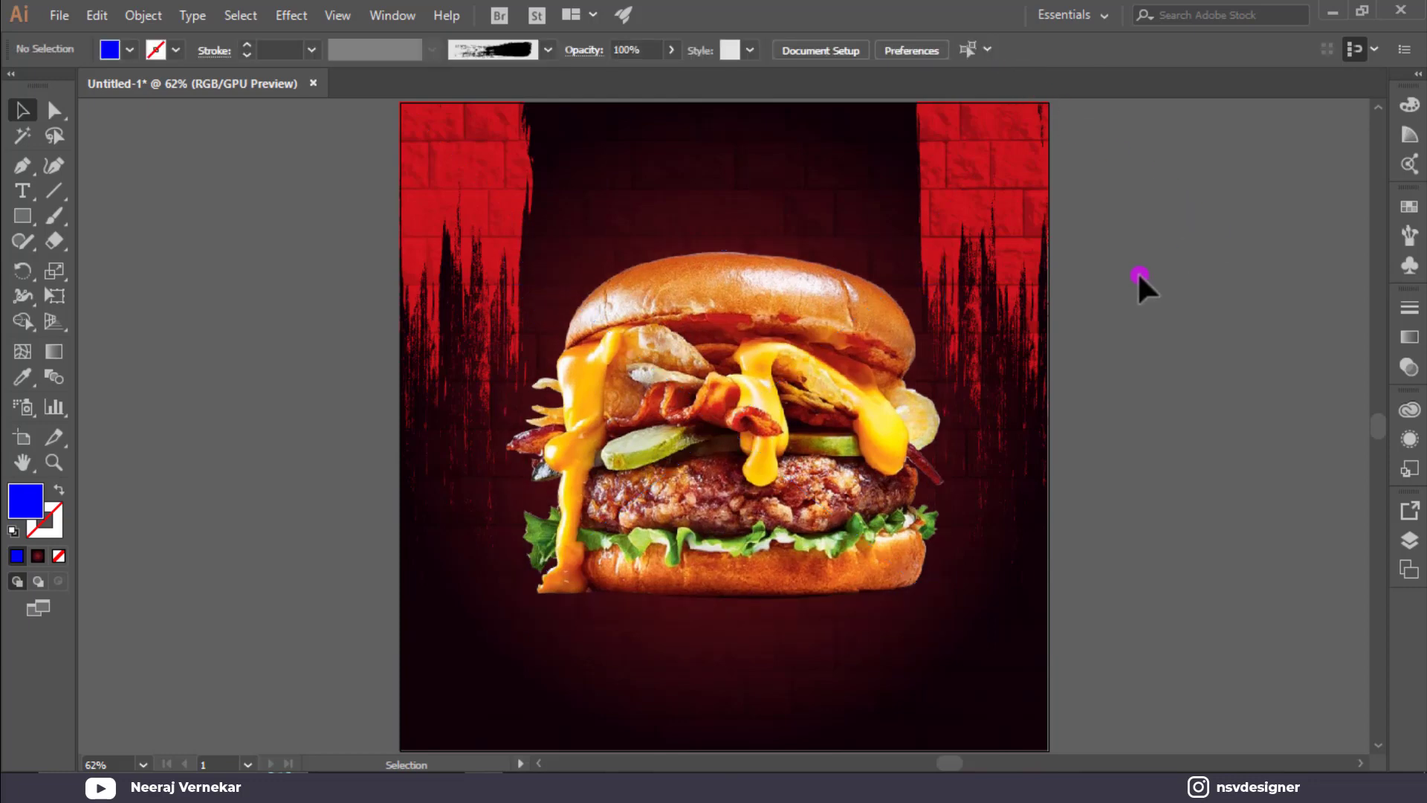
{"action": "left_click_drag", "start_coordinate": [790, 478], "coordinate": [790, 519]}
{"action": "left_click", "coordinate": [1292, 524]}
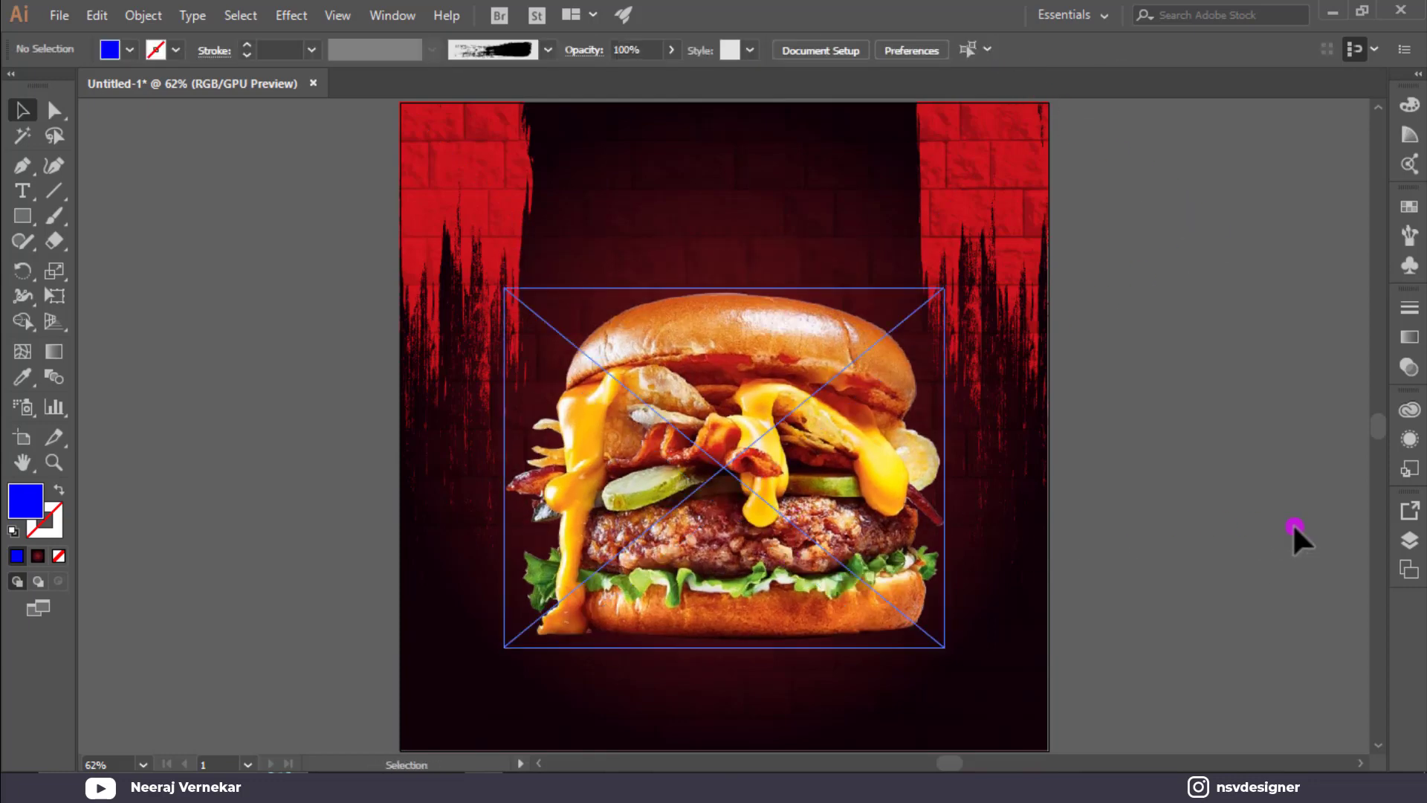
{"action": "mouse_move", "coordinate": [903, 488]}
{"action": "left_mouse_down"}
{"action": "mouse_move", "coordinate": [881, 487]}
{"action": "mouse_move", "coordinate": [893, 487]}
{"action": "left_mouse_up"}
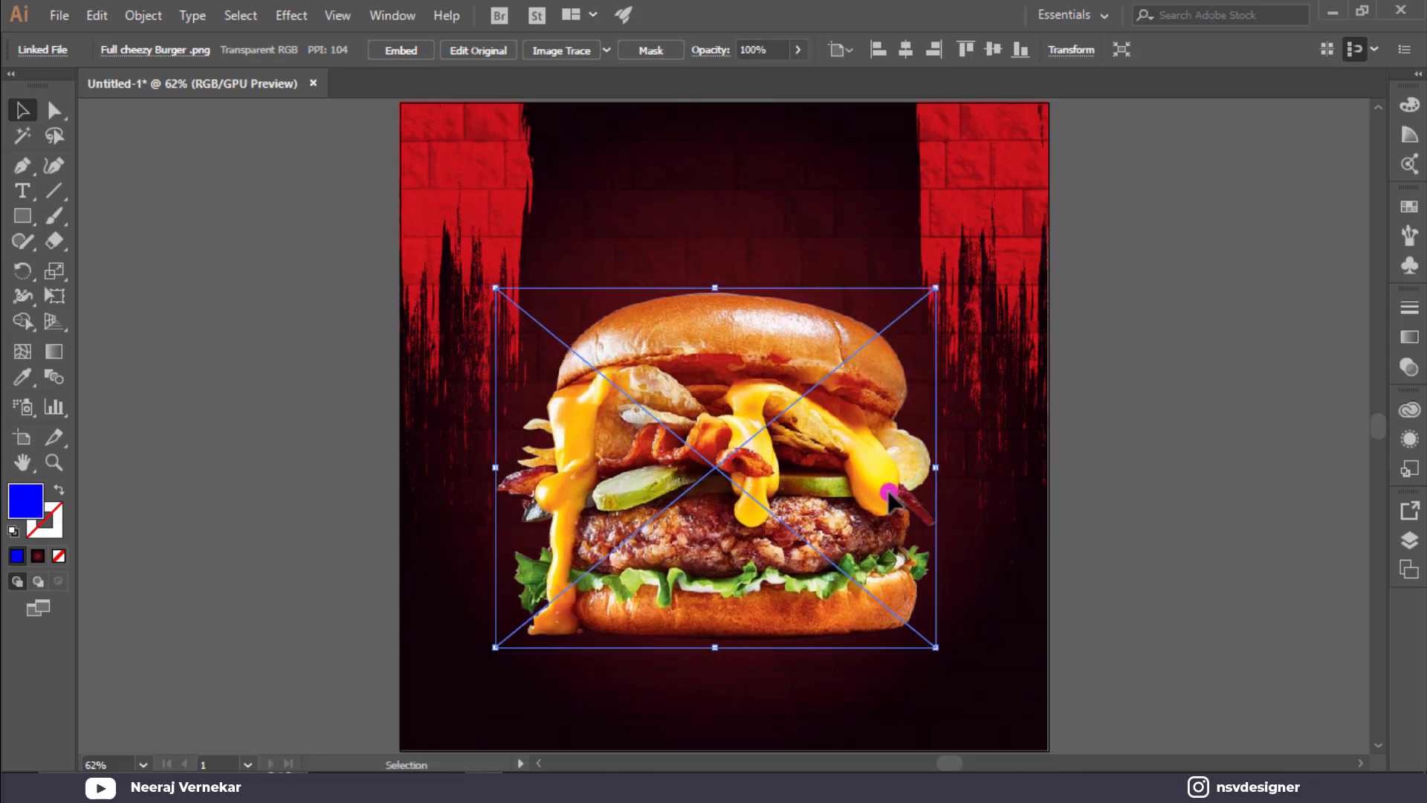
{"action": "left_click", "coordinate": [328, 294]}
Draw a circle left of the poster and give it a reversed radial White, Black gradient.
{"action": "left_click_drag", "start_coordinate": [32, 216], "coordinate": [143, 267]}
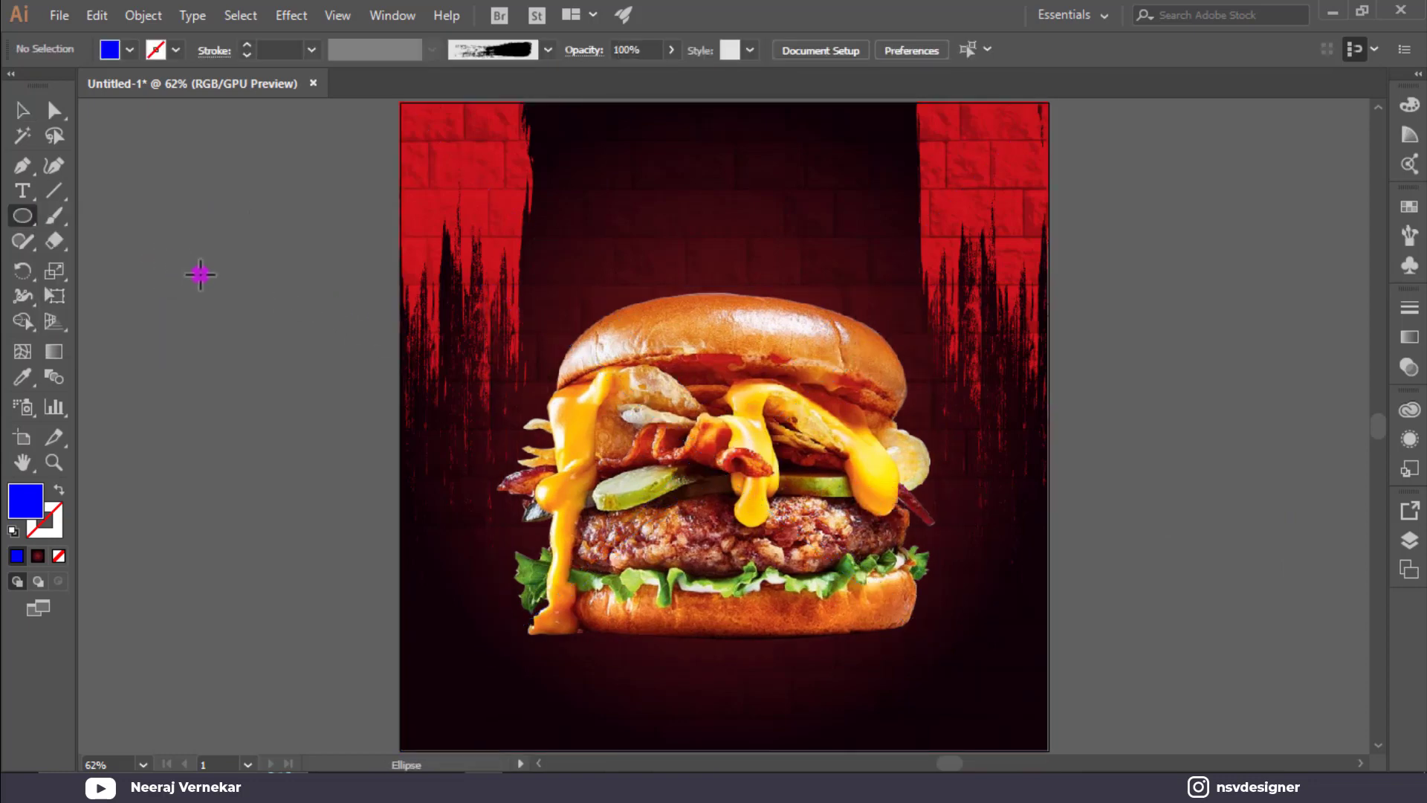
{"action": "left_click_drag", "start_coordinate": [283, 302], "coordinate": [381, 400]}
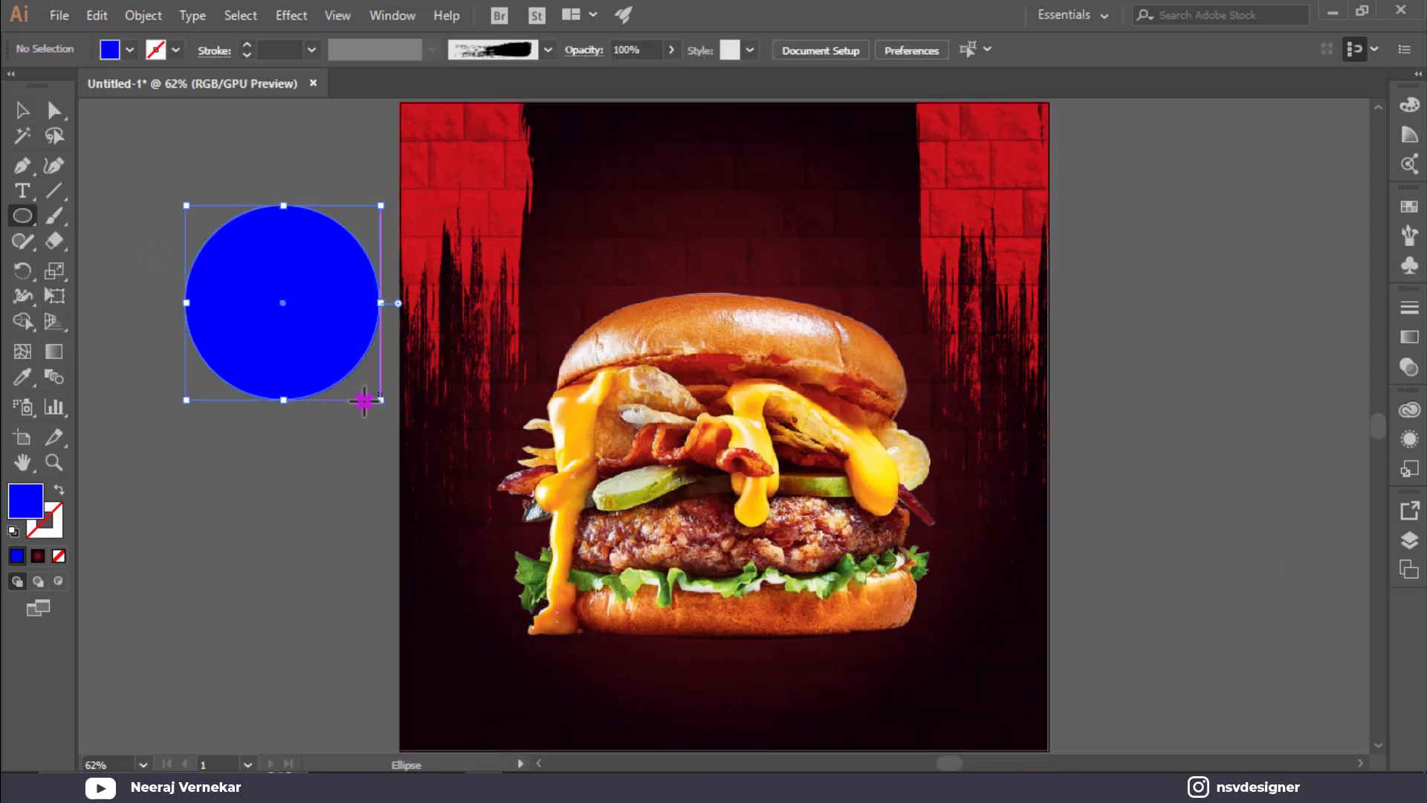
{"action": "left_click", "coordinate": [1410, 338]}
{"action": "left_click", "coordinate": [1172, 338]}
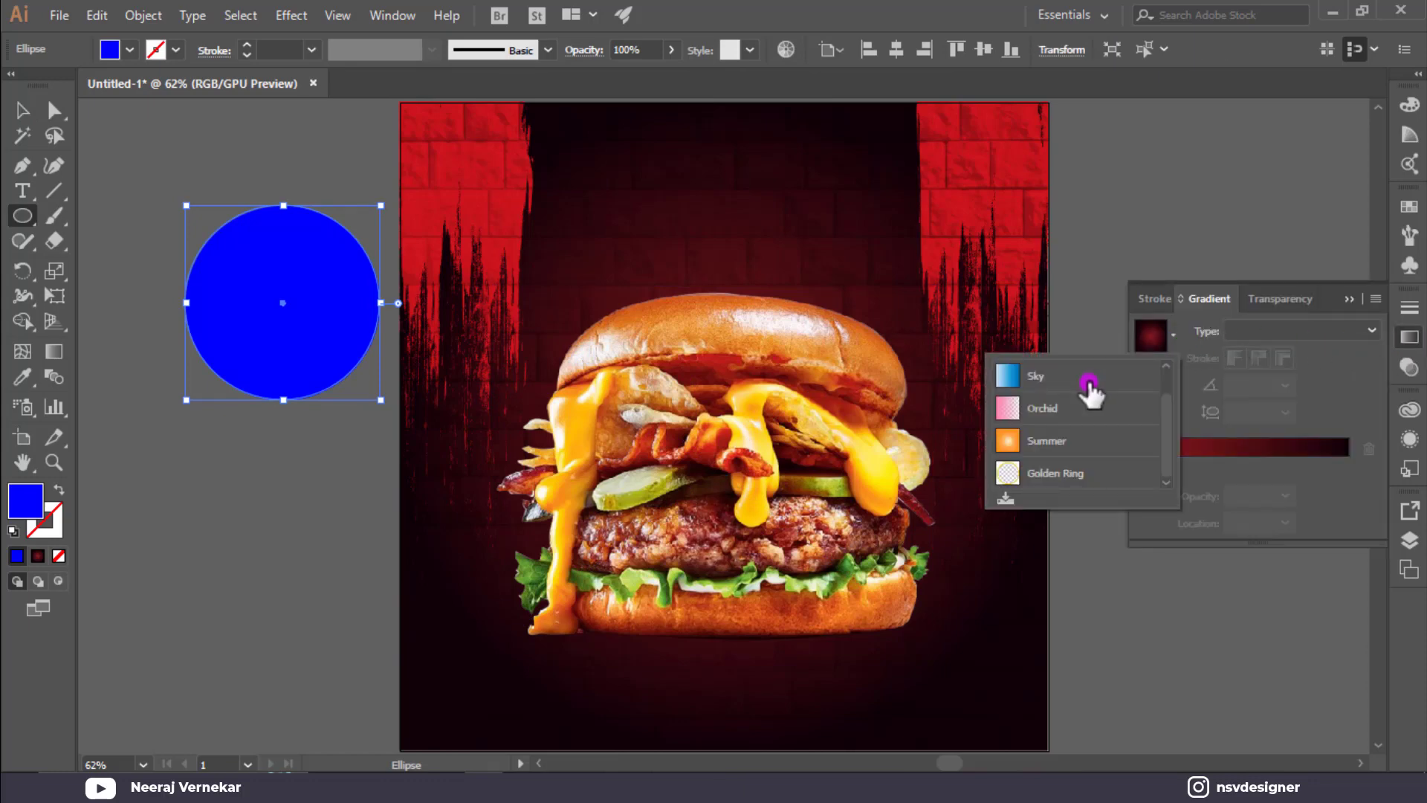
{"action": "scroll", "coordinate": [1086, 381], "scroll_direction": "up", "scroll_amount": 1}
{"action": "left_click", "coordinate": [1082, 378]}
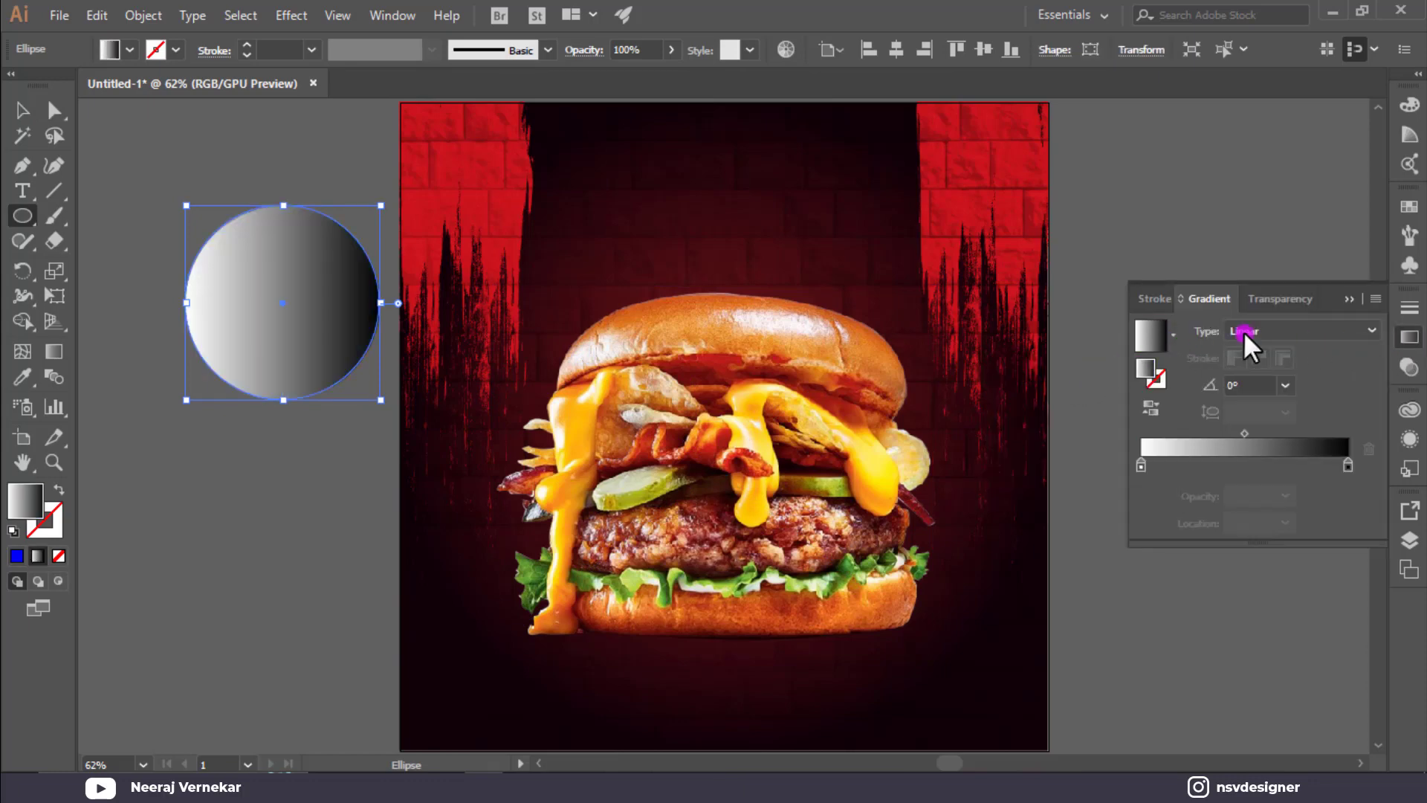
{"action": "left_click", "coordinate": [1282, 322]}
{"action": "left_click", "coordinate": [1280, 369]}
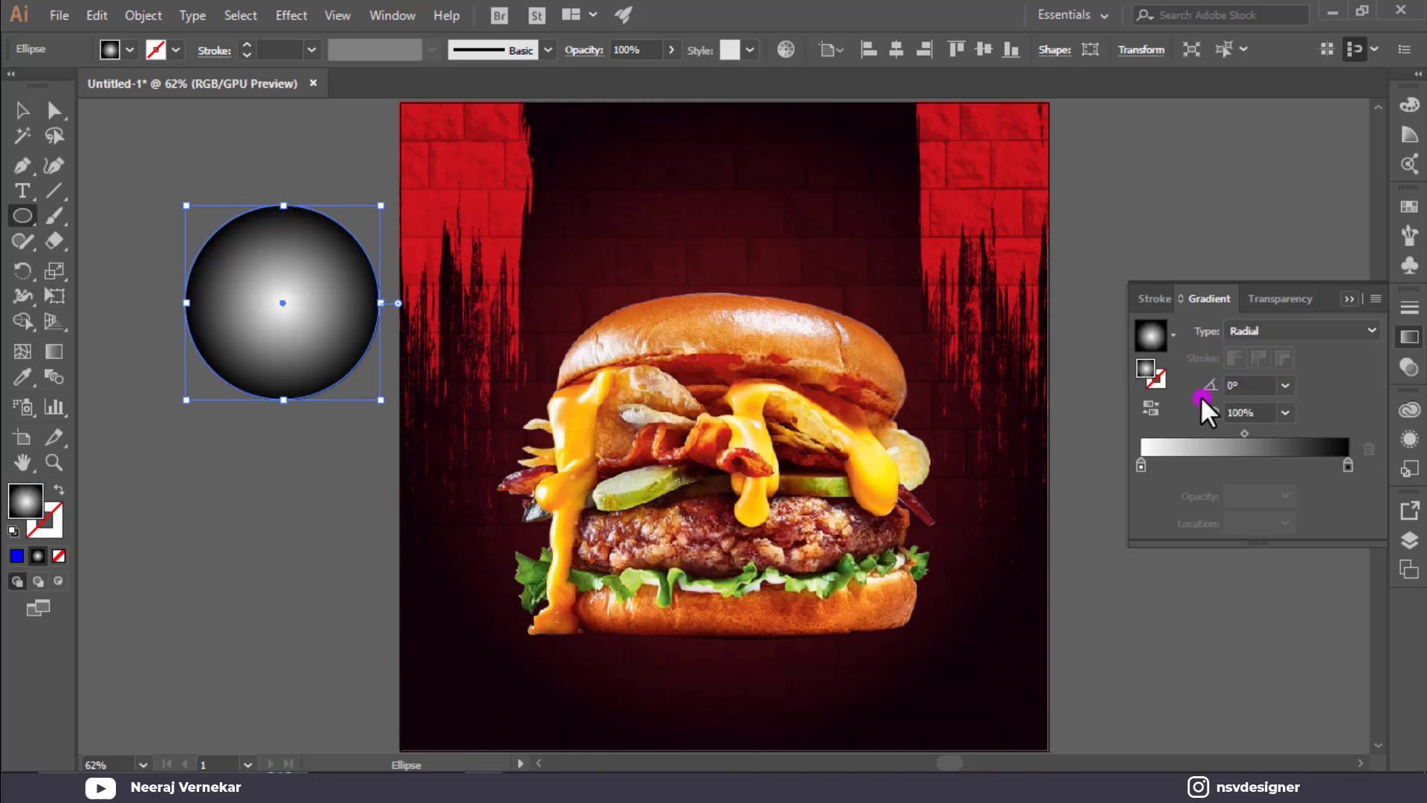
{"action": "left_click", "coordinate": [1151, 410]}
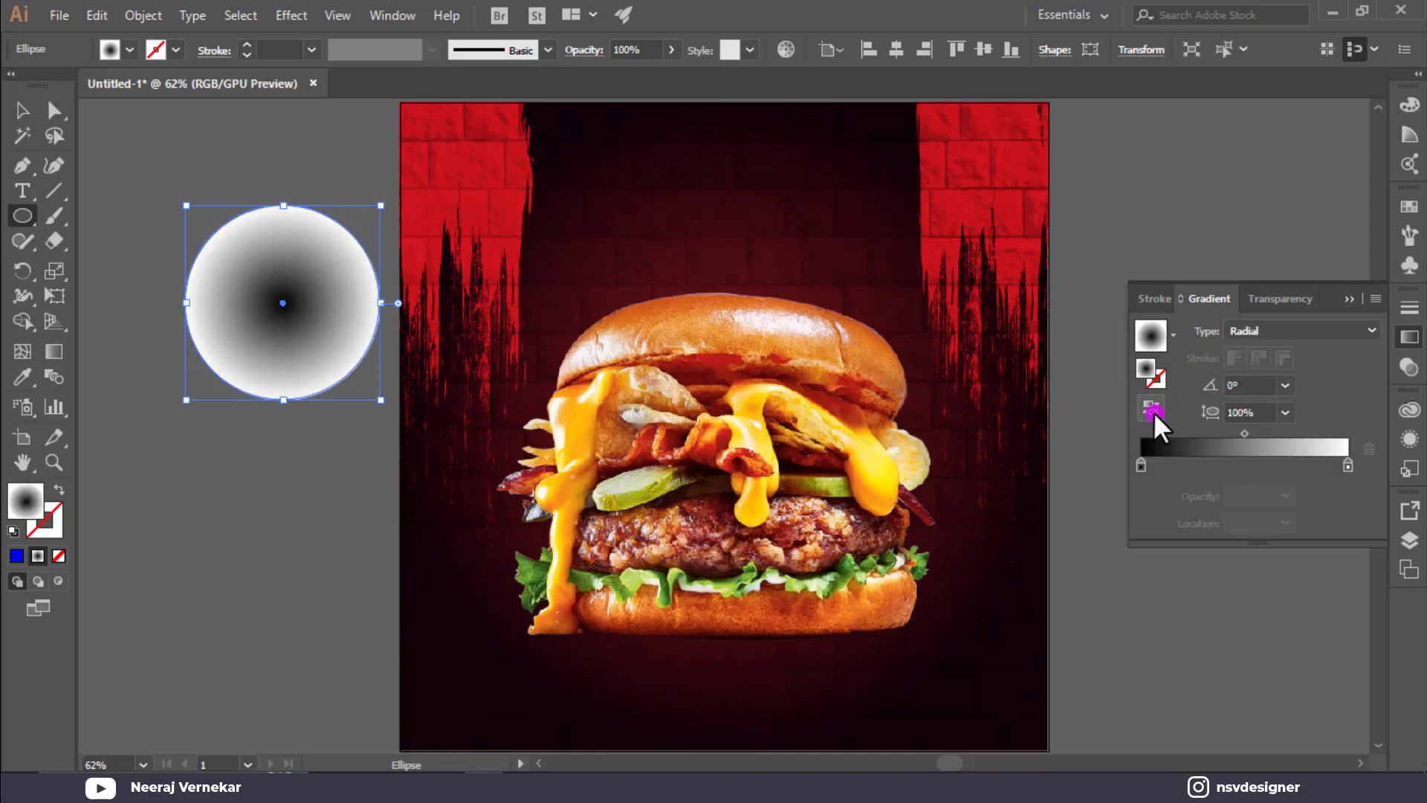
{"action": "left_click", "coordinate": [1354, 297]}
Flatten the circle into an ellipse, set Multiply blending, and place it under the burger.
{"action": "left_click", "coordinate": [22, 110]}
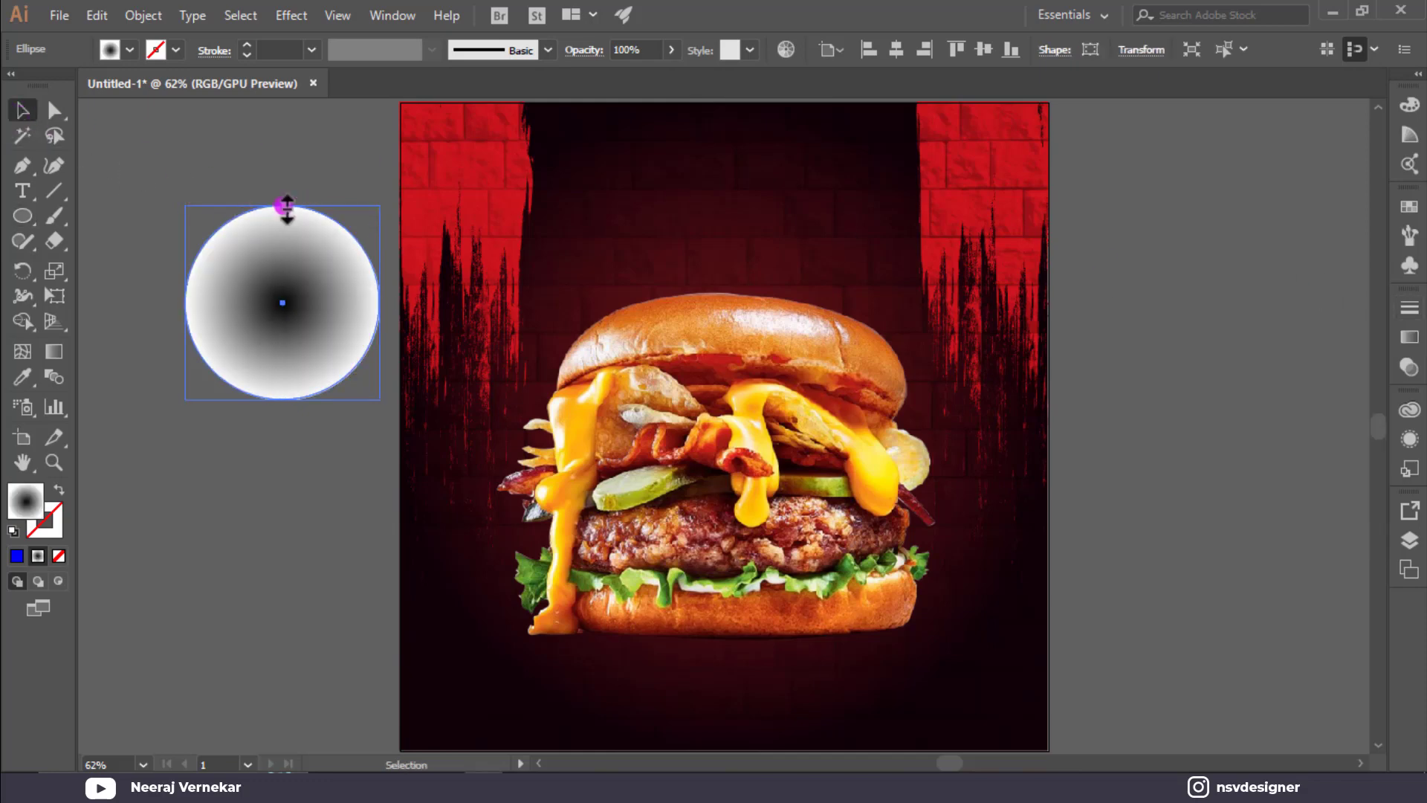
{"action": "left_click_drag", "start_coordinate": [287, 209], "coordinate": [316, 373]}
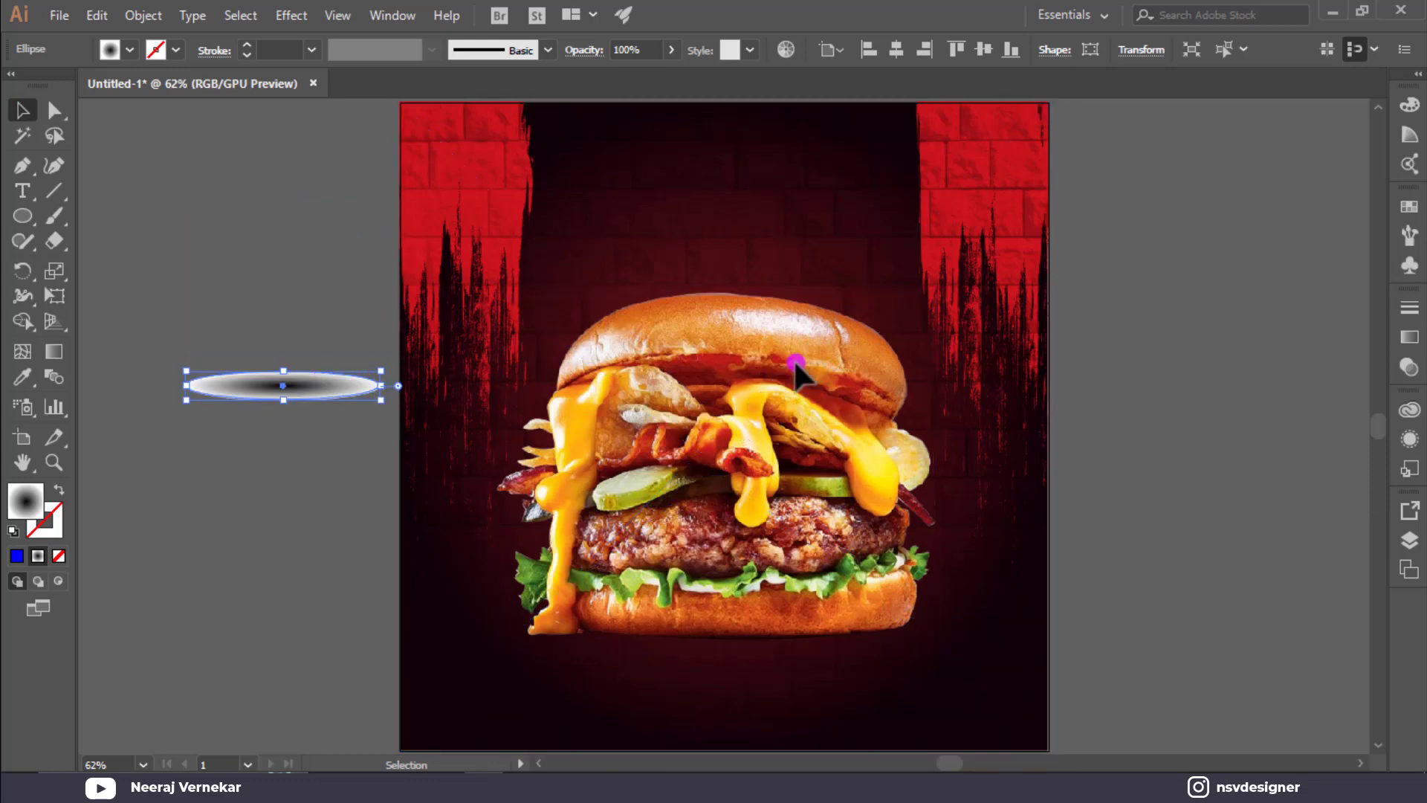
{"action": "left_click", "coordinate": [1409, 365]}
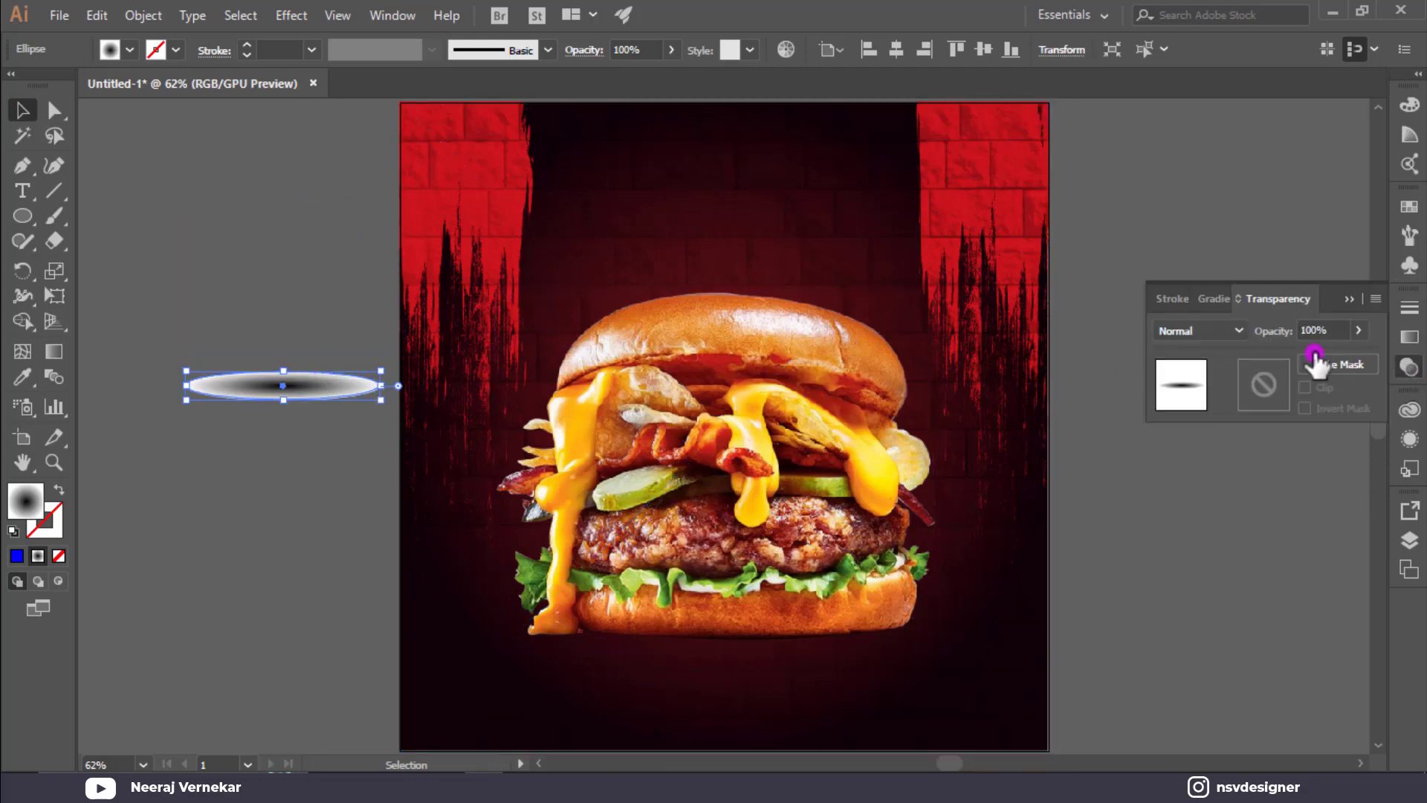
{"action": "left_click", "coordinate": [1192, 333]}
{"action": "left_click", "coordinate": [1219, 400]}
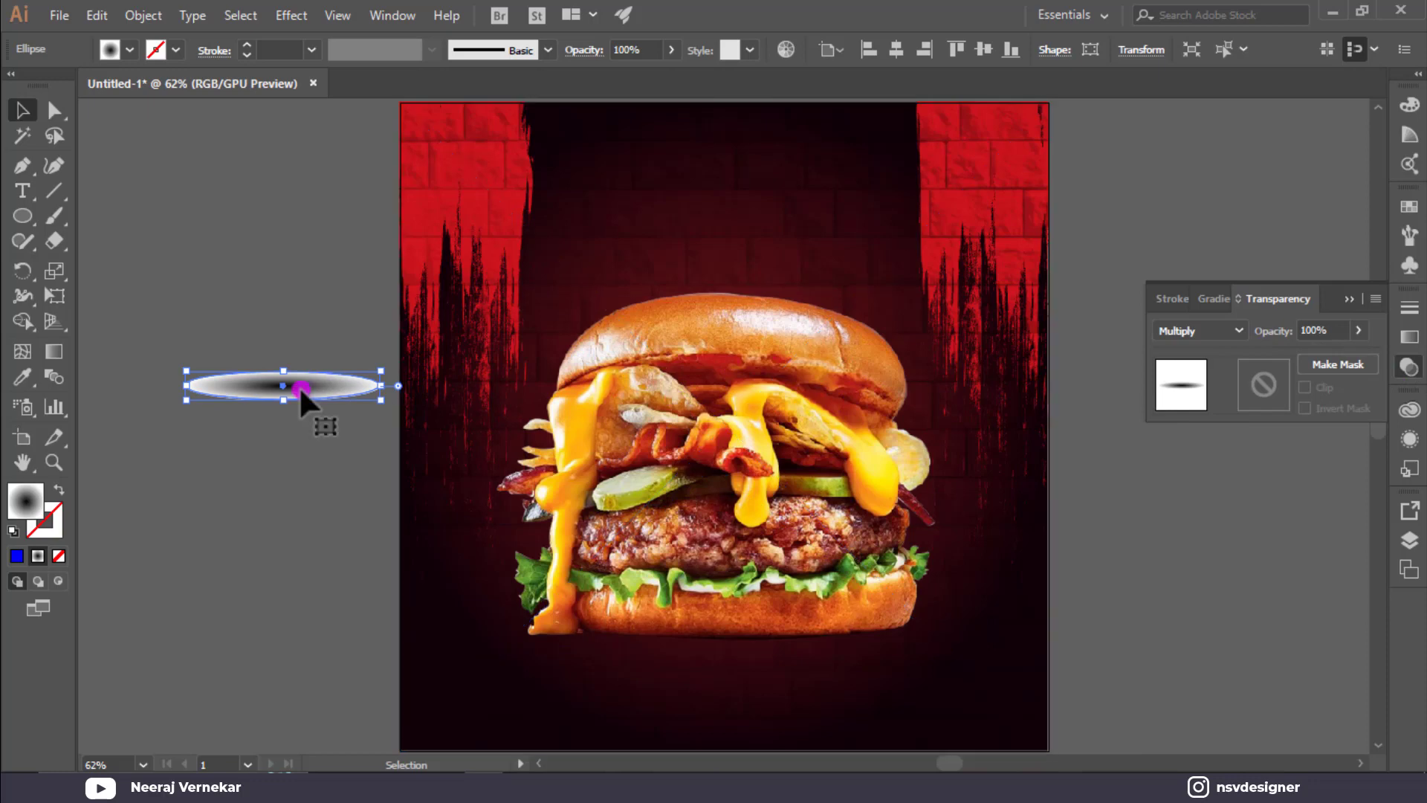
{"action": "left_click_drag", "start_coordinate": [299, 385], "coordinate": [971, 632]}
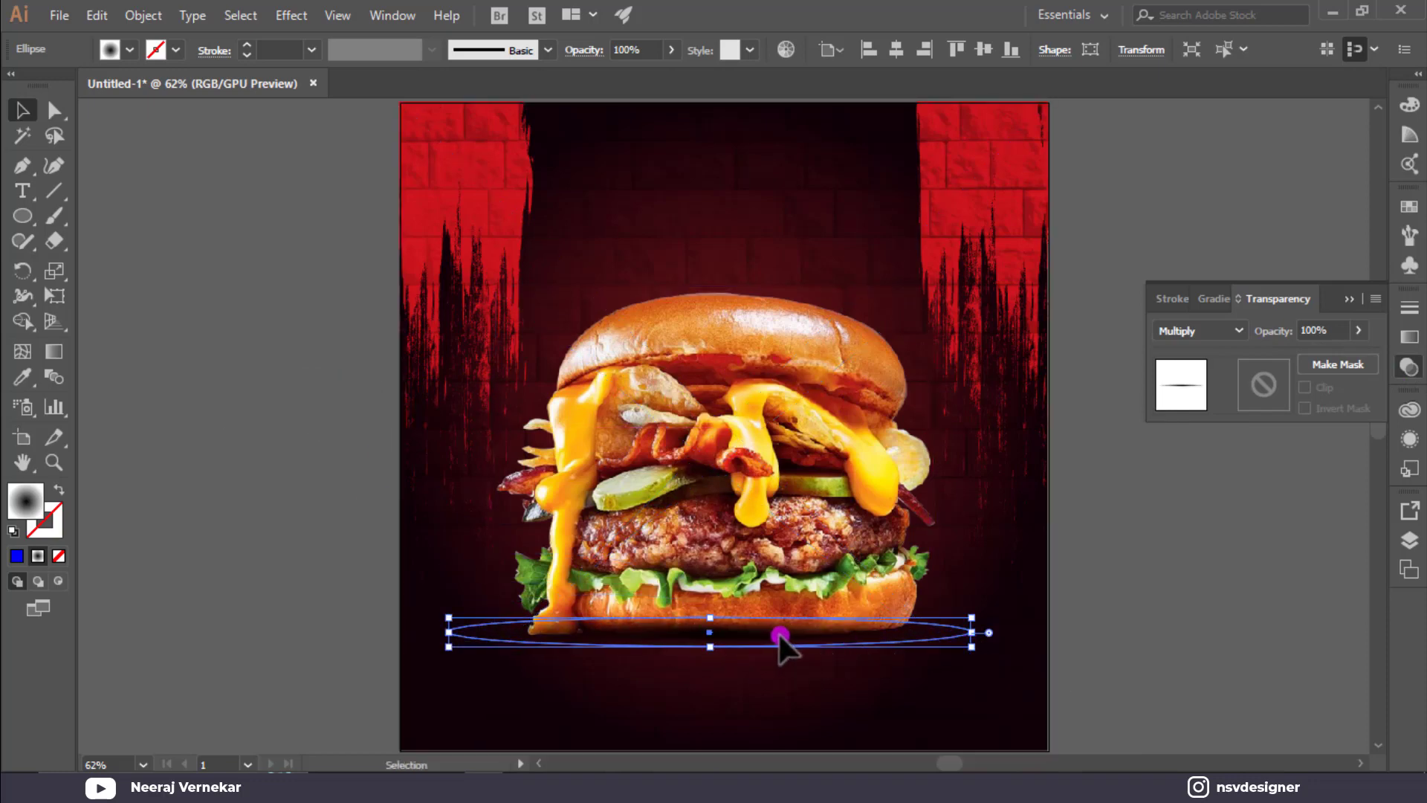
Bring the burger in front of the shadow, then lock the brick background and burger.
{"action": "right_click", "coordinate": [827, 504]}
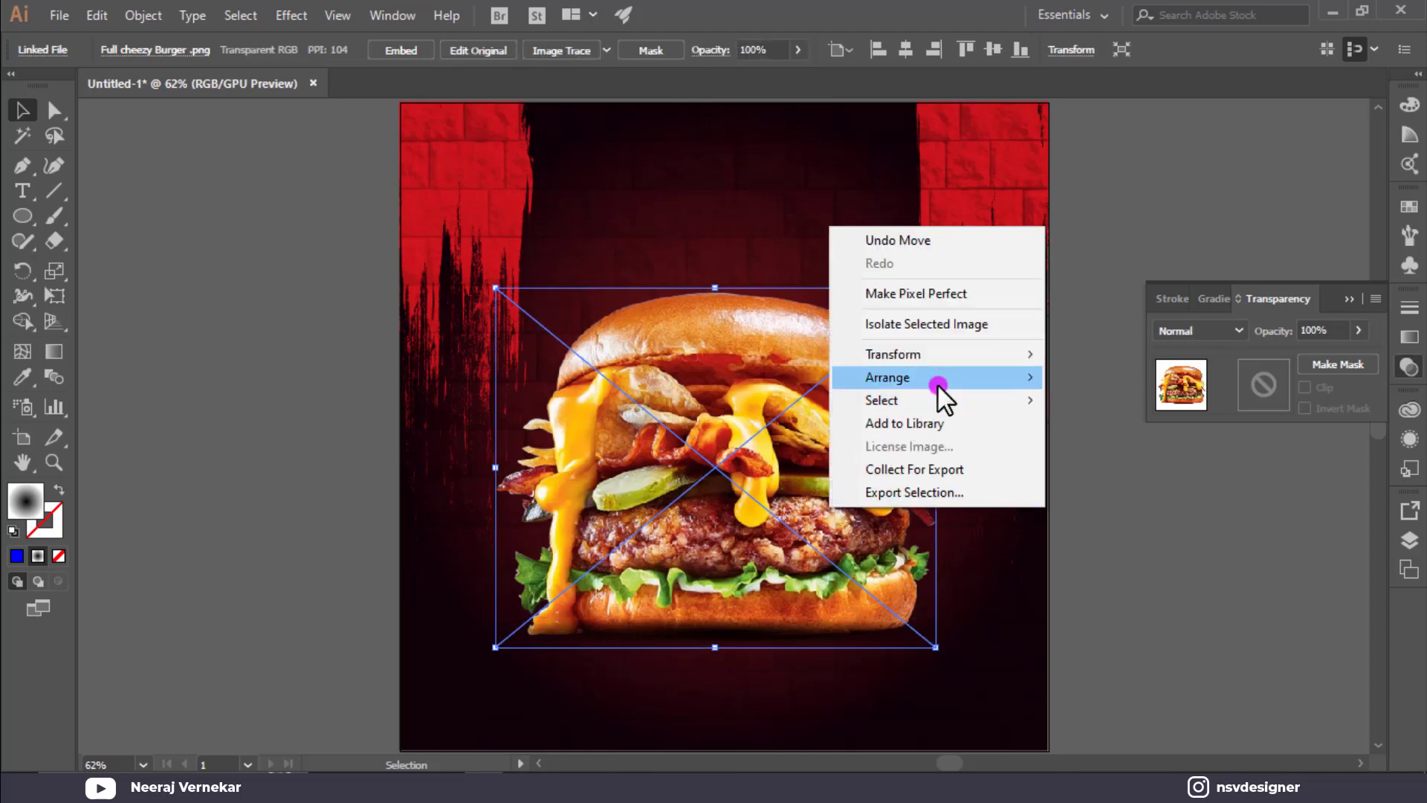
{"action": "mouse_move", "coordinate": [938, 383]}
{"action": "left_click", "coordinate": [1056, 383]}
{"action": "left_click", "coordinate": [1034, 582]}
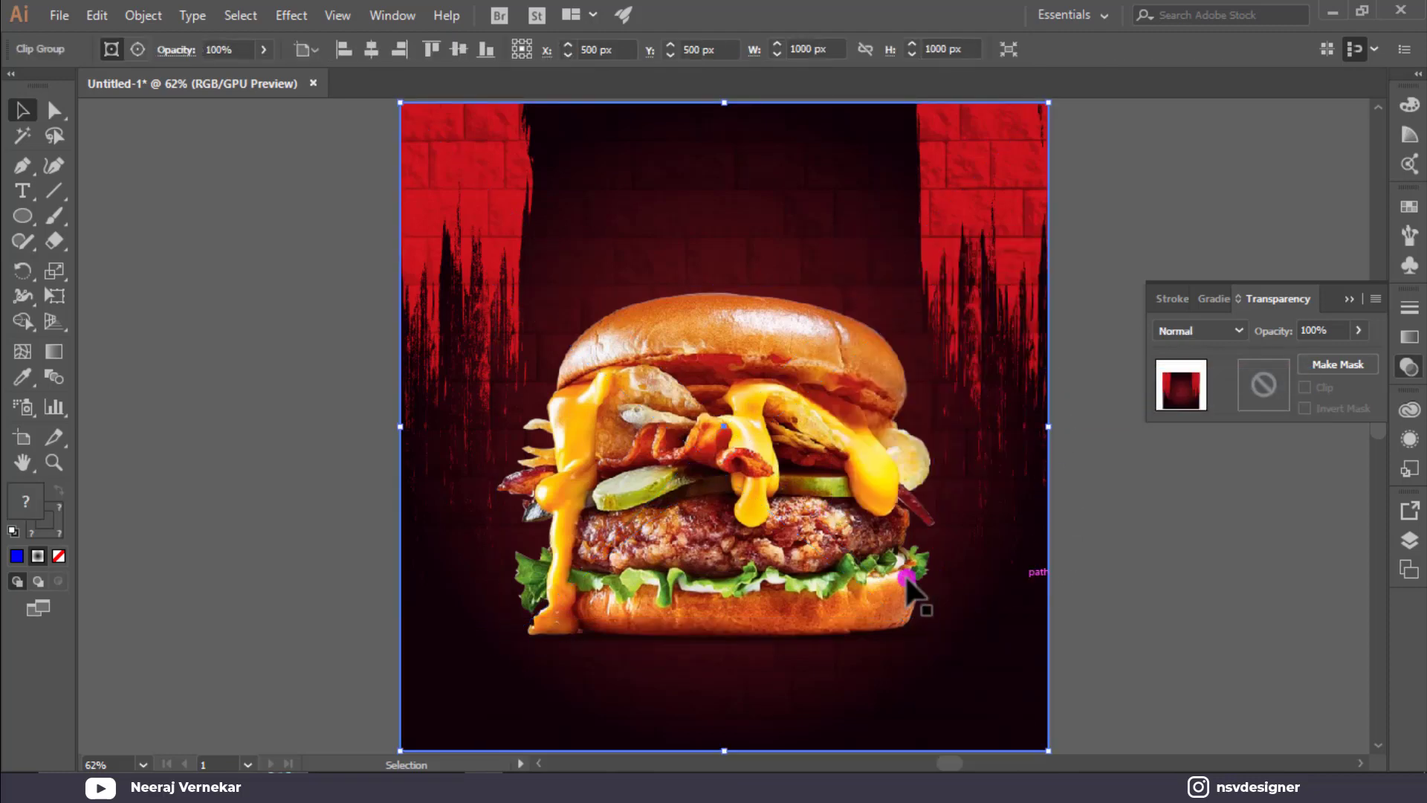
{"action": "key", "text": "ctrl+2"}
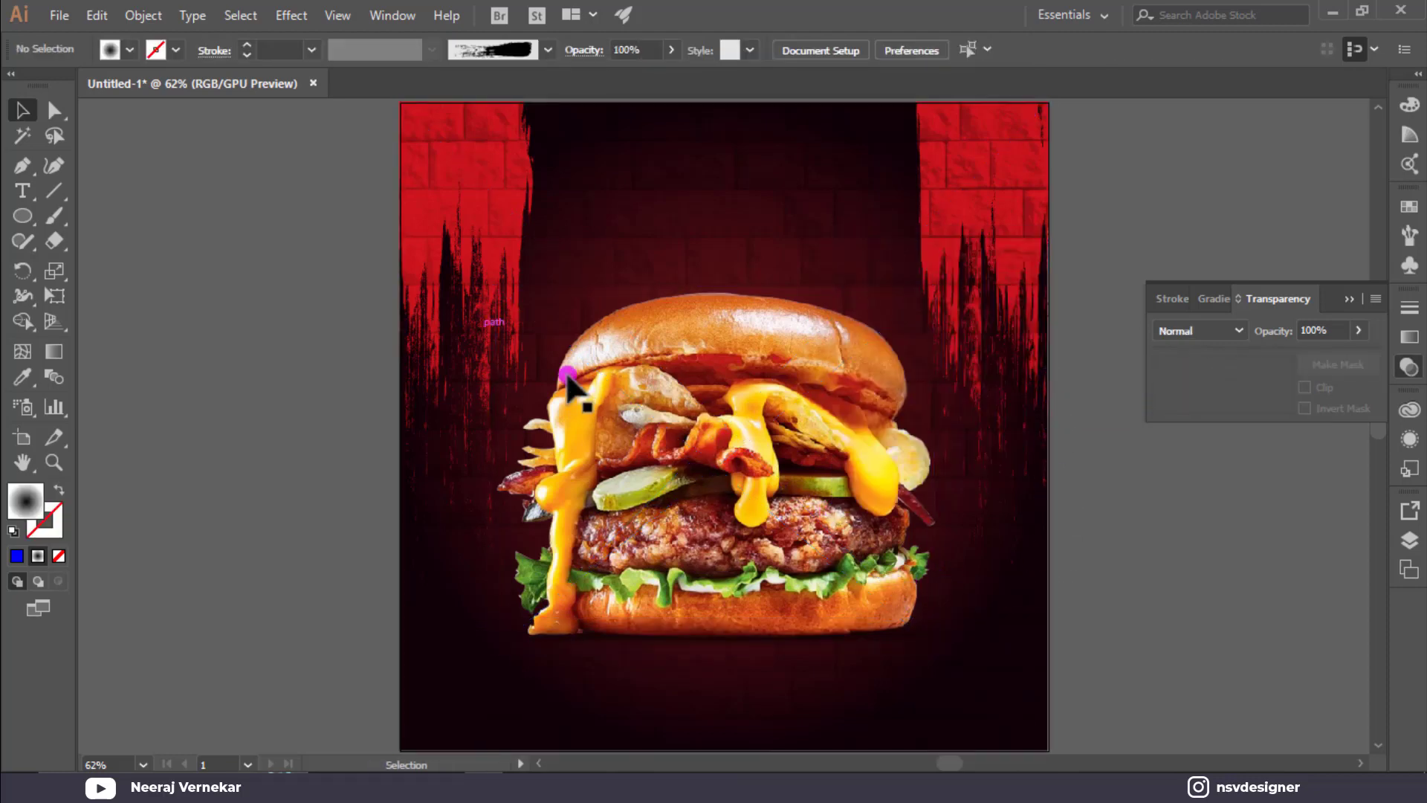
{"action": "left_click", "coordinate": [560, 372]}
{"action": "key", "text": "ctrl+2"}
Nudge the shadow ellipse slightly lower beneath the burger.
{"action": "left_click", "coordinate": [799, 643]}
{"action": "key", "text": "Down"}
{"action": "key", "text": "Down"}
{"action": "key", "text": "Down"}
{"action": "key", "text": "Down"}
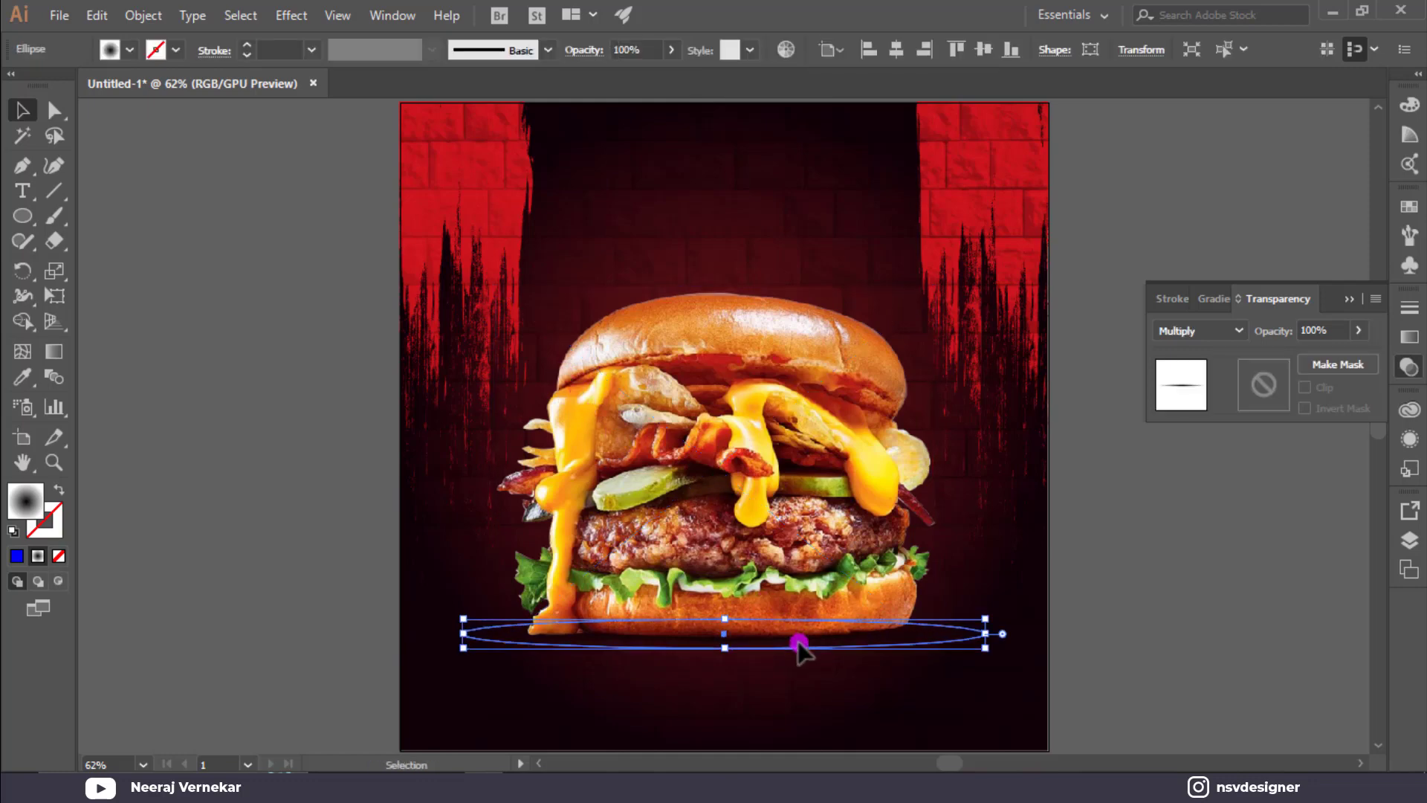
{"action": "key", "text": "a"}
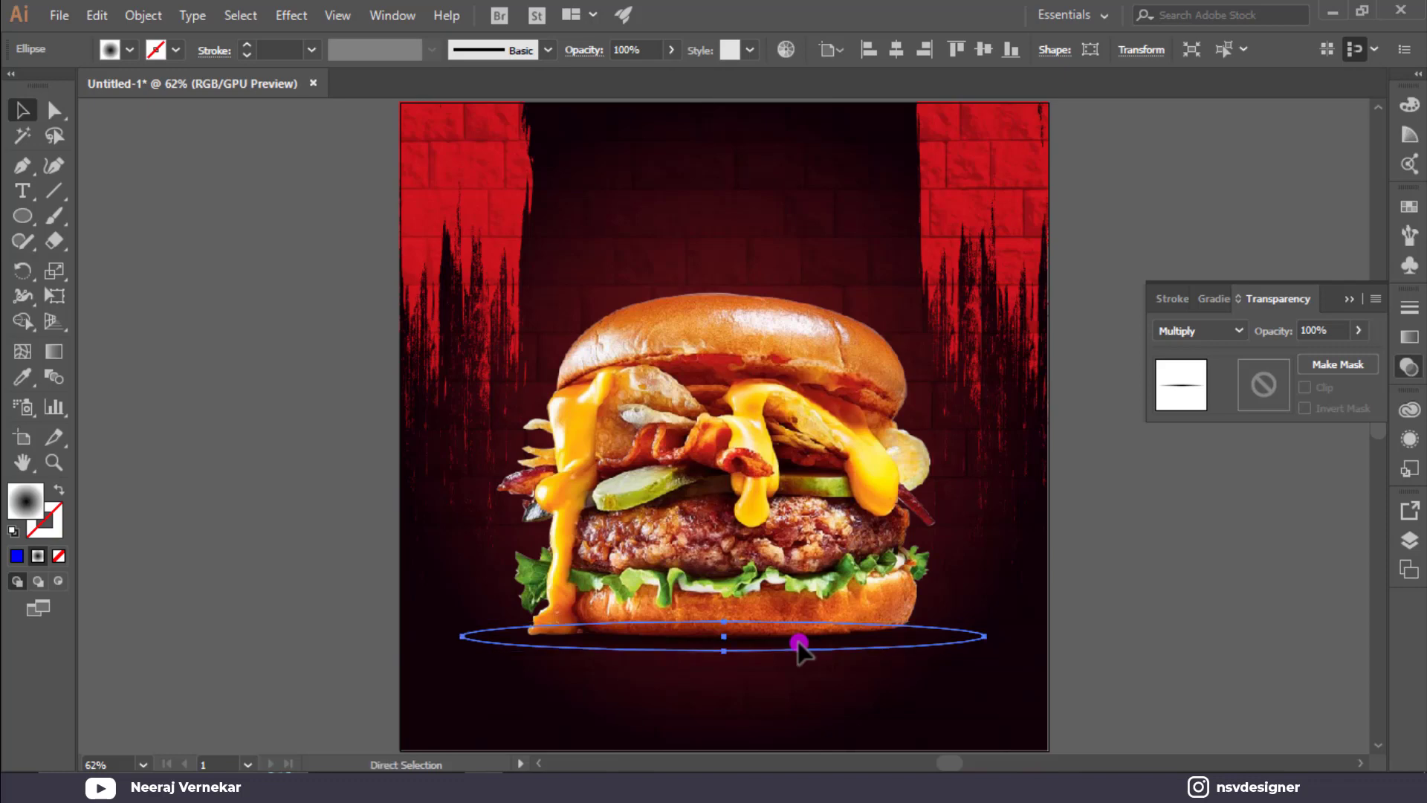
{"action": "left_click", "coordinate": [1083, 656]}
{"action": "left_click_drag", "start_coordinate": [1023, 581], "coordinate": [942, 675]}
{"action": "key", "text": "Down"}
{"action": "key", "text": "Down"}
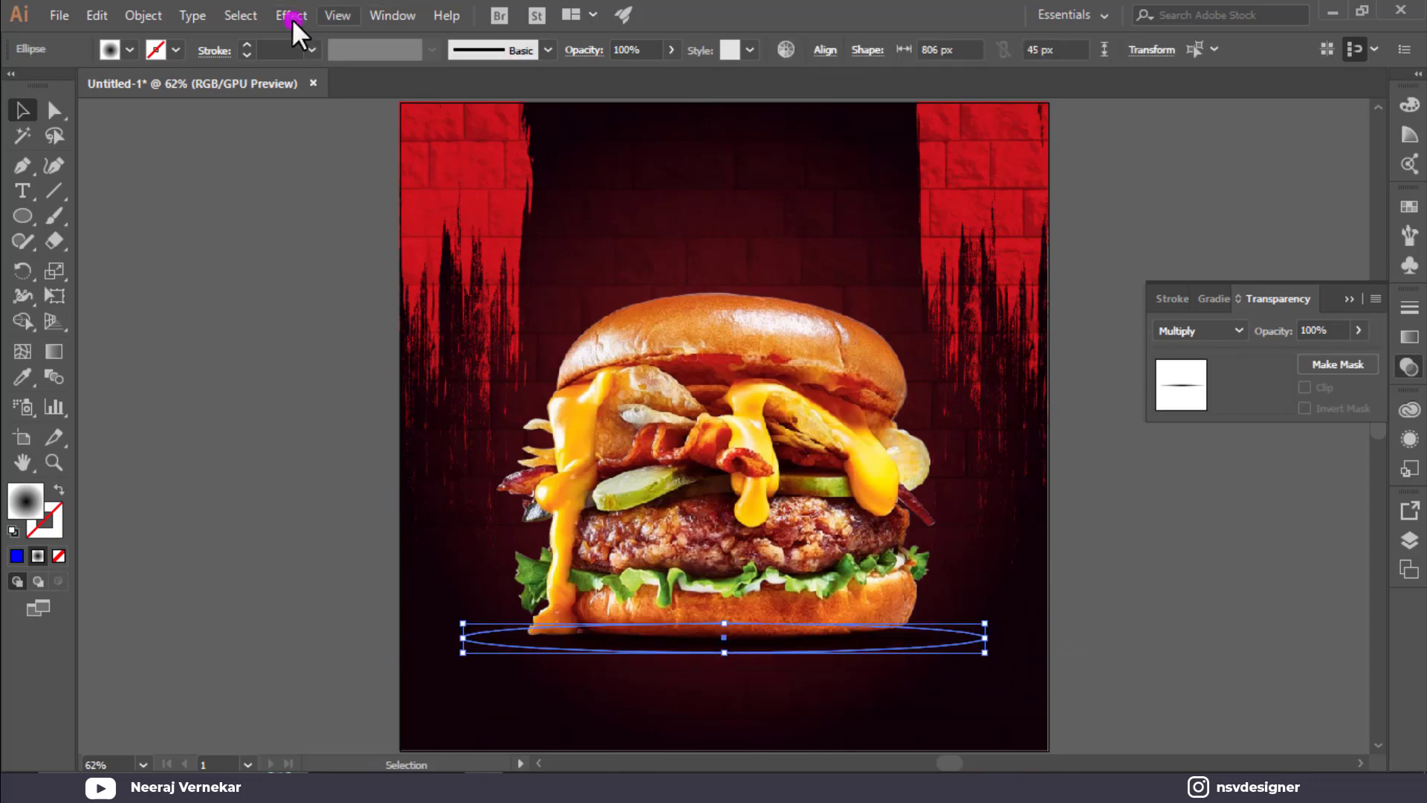
Apply a Gaussian Blur with a 9.4 px radius to the shadow ellipse.
{"action": "left_click", "coordinate": [291, 17]}
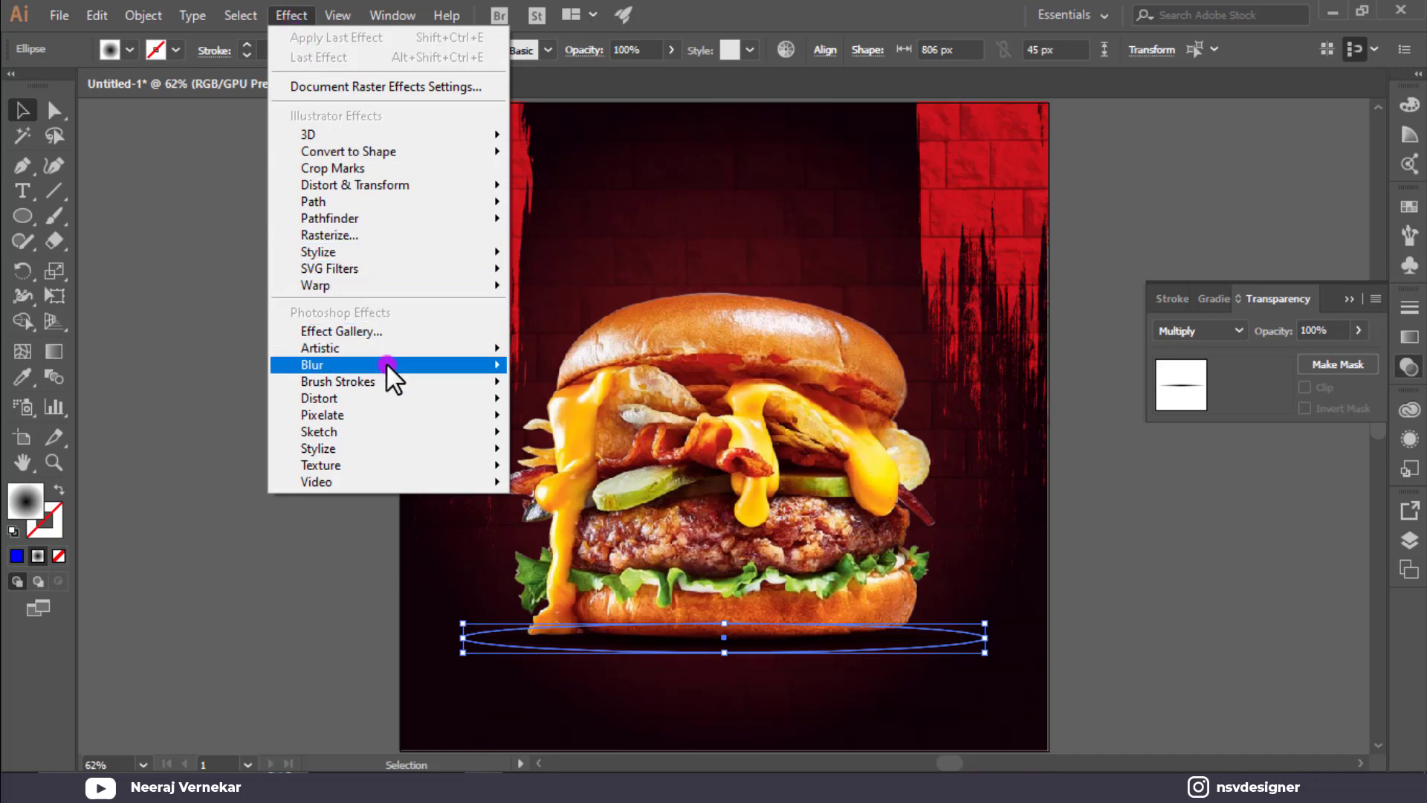
{"action": "mouse_move", "coordinate": [386, 363]}
{"action": "left_click", "coordinate": [550, 364]}
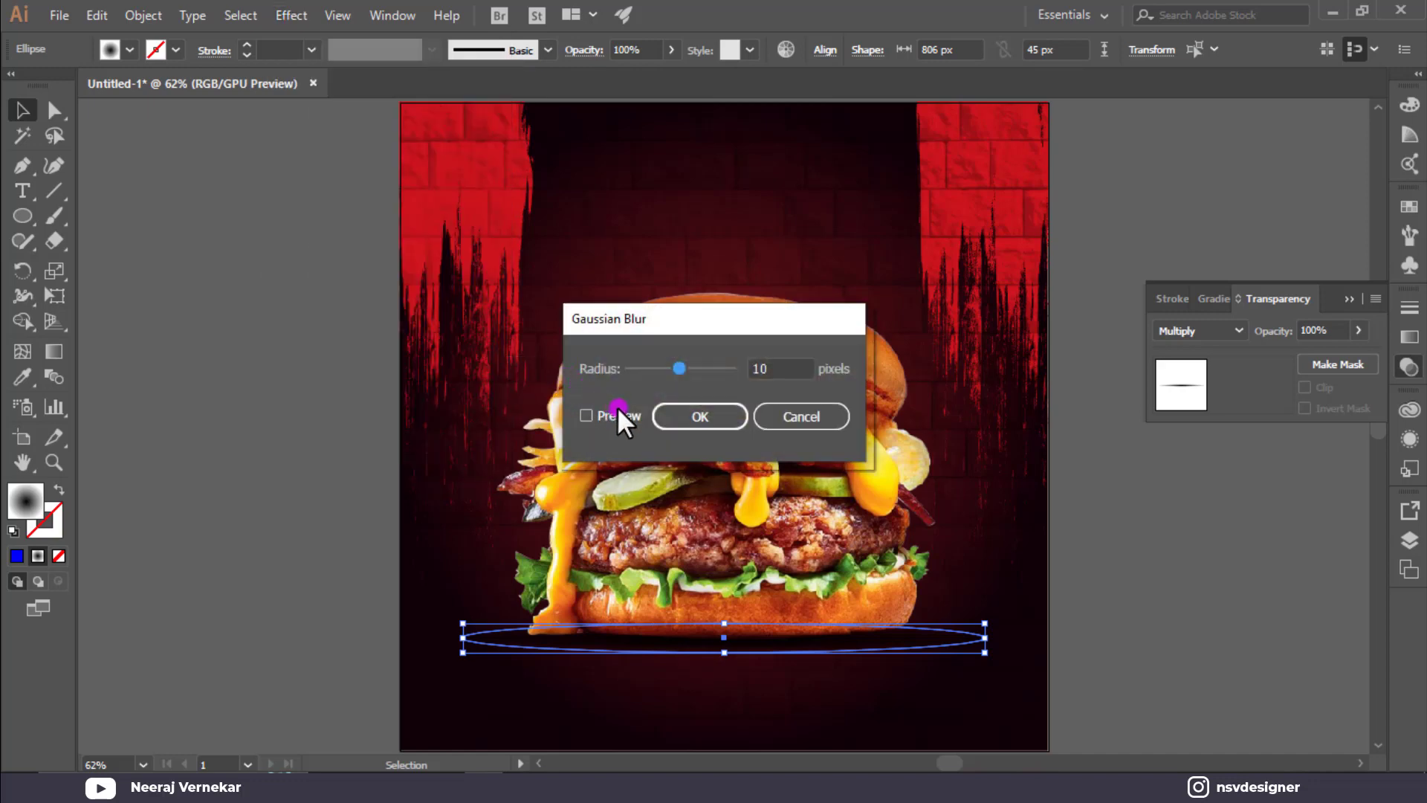
{"action": "left_click", "coordinate": [619, 411]}
{"action": "left_click_drag", "start_coordinate": [679, 367], "coordinate": [675, 367]}
Make the shadow ellipse taller, about 806 × 56 px, and nudge it up slightly.
{"action": "left_click", "coordinate": [1242, 630]}
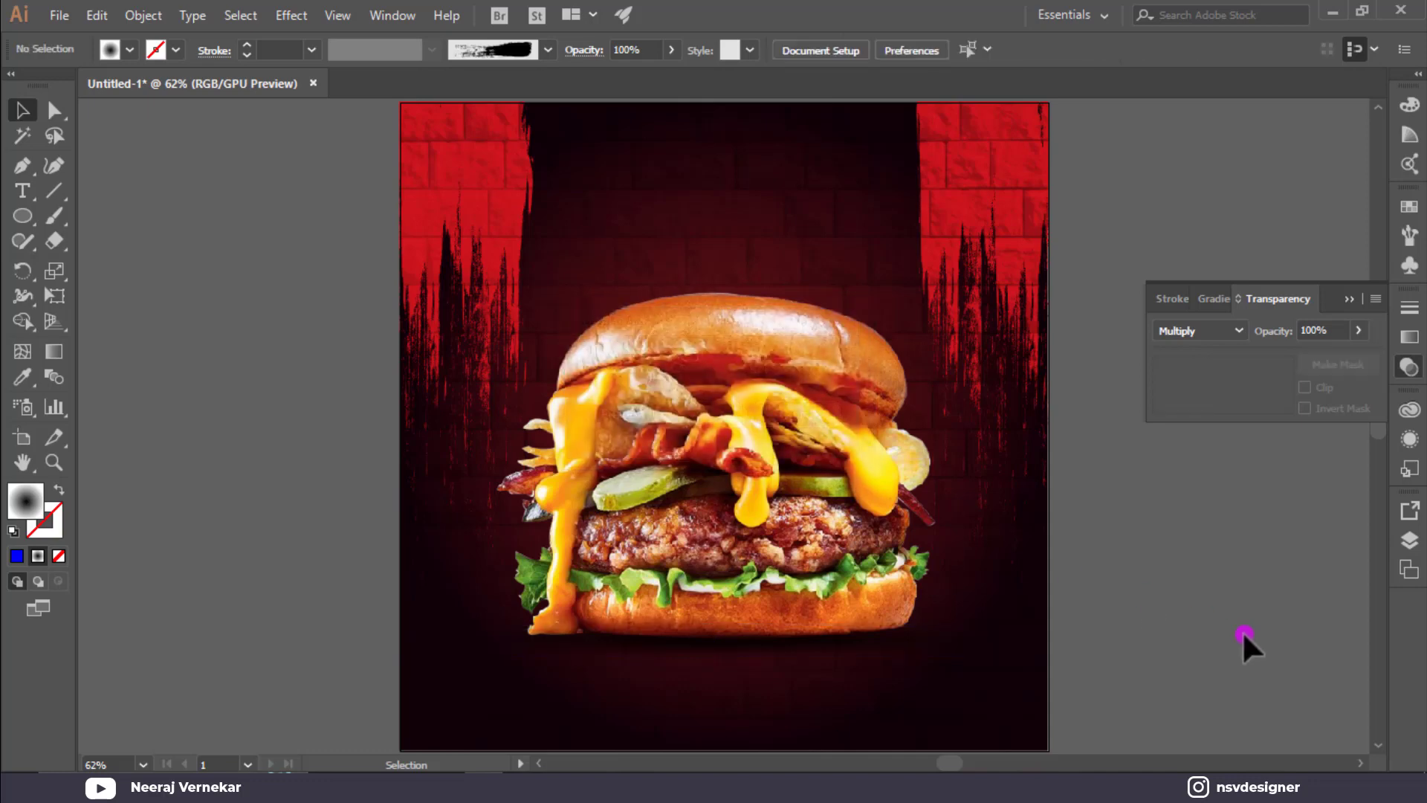
{"action": "left_click_drag", "start_coordinate": [1016, 601], "coordinate": [902, 670]}
{"action": "key", "text": "a"}
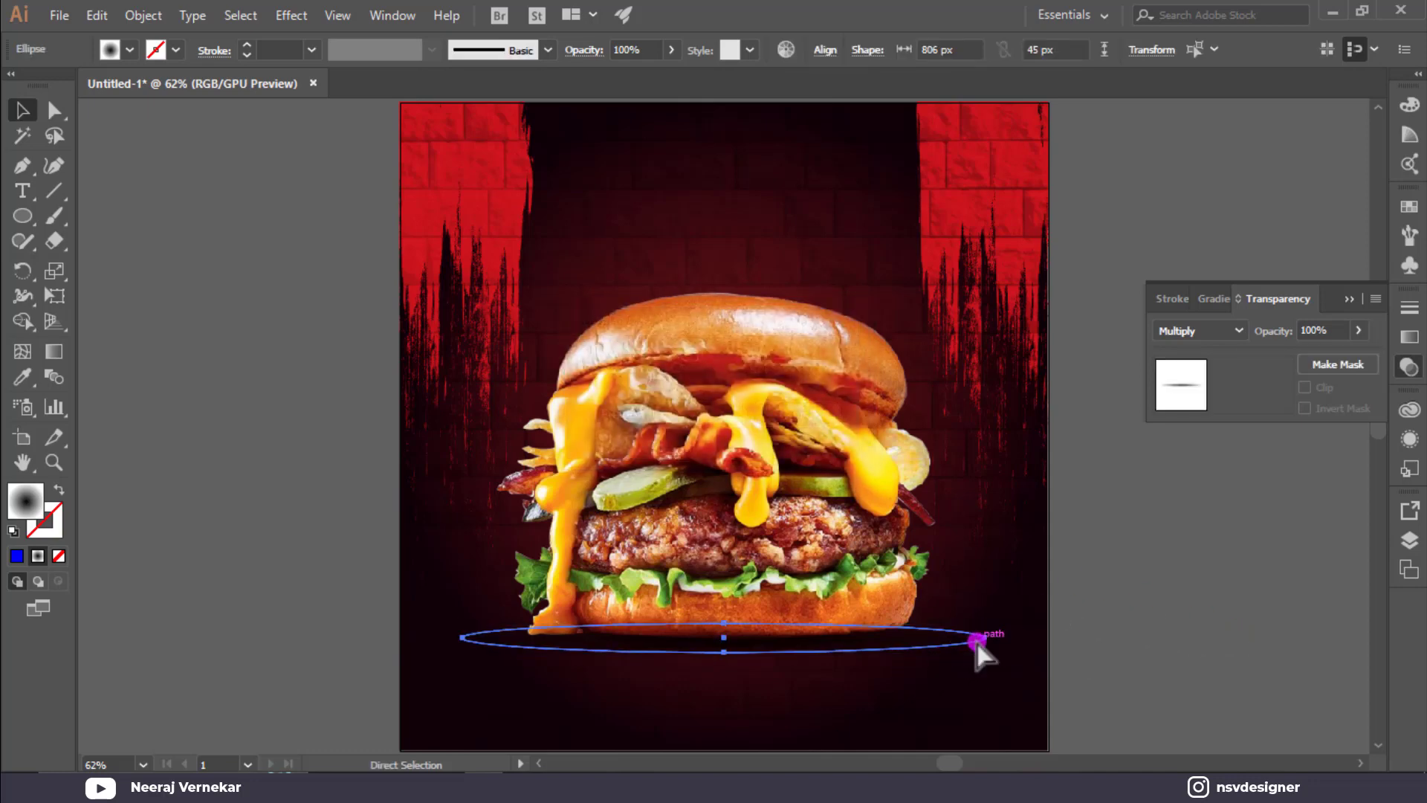
{"action": "left_click", "coordinate": [1117, 578]}
{"action": "key", "text": "v"}
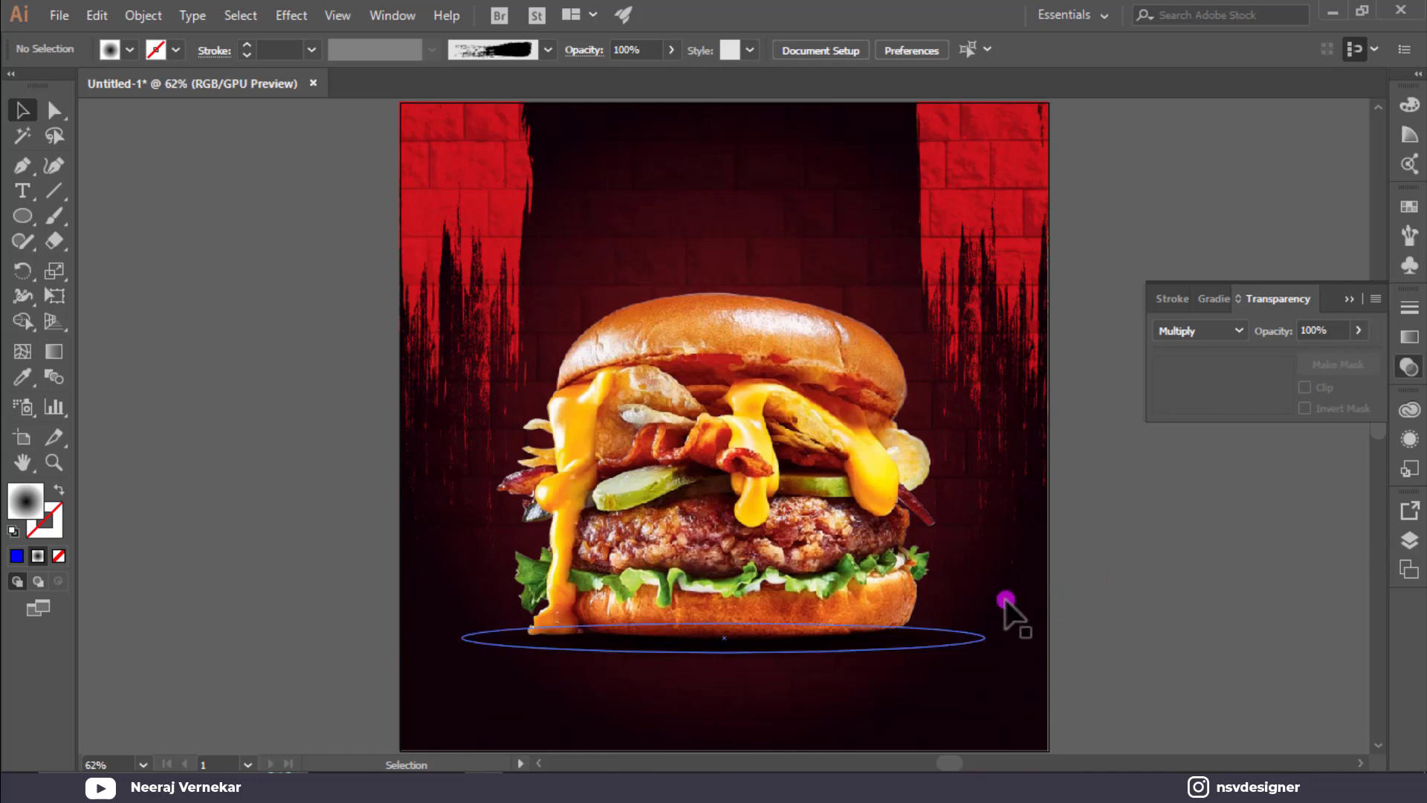
{"action": "left_click_drag", "start_coordinate": [1015, 587], "coordinate": [892, 672]}
{"action": "left_click_drag", "start_coordinate": [725, 652], "coordinate": [726, 664]}
{"action": "left_click", "coordinate": [1066, 615]}
{"action": "key", "text": "ctrl+z"}
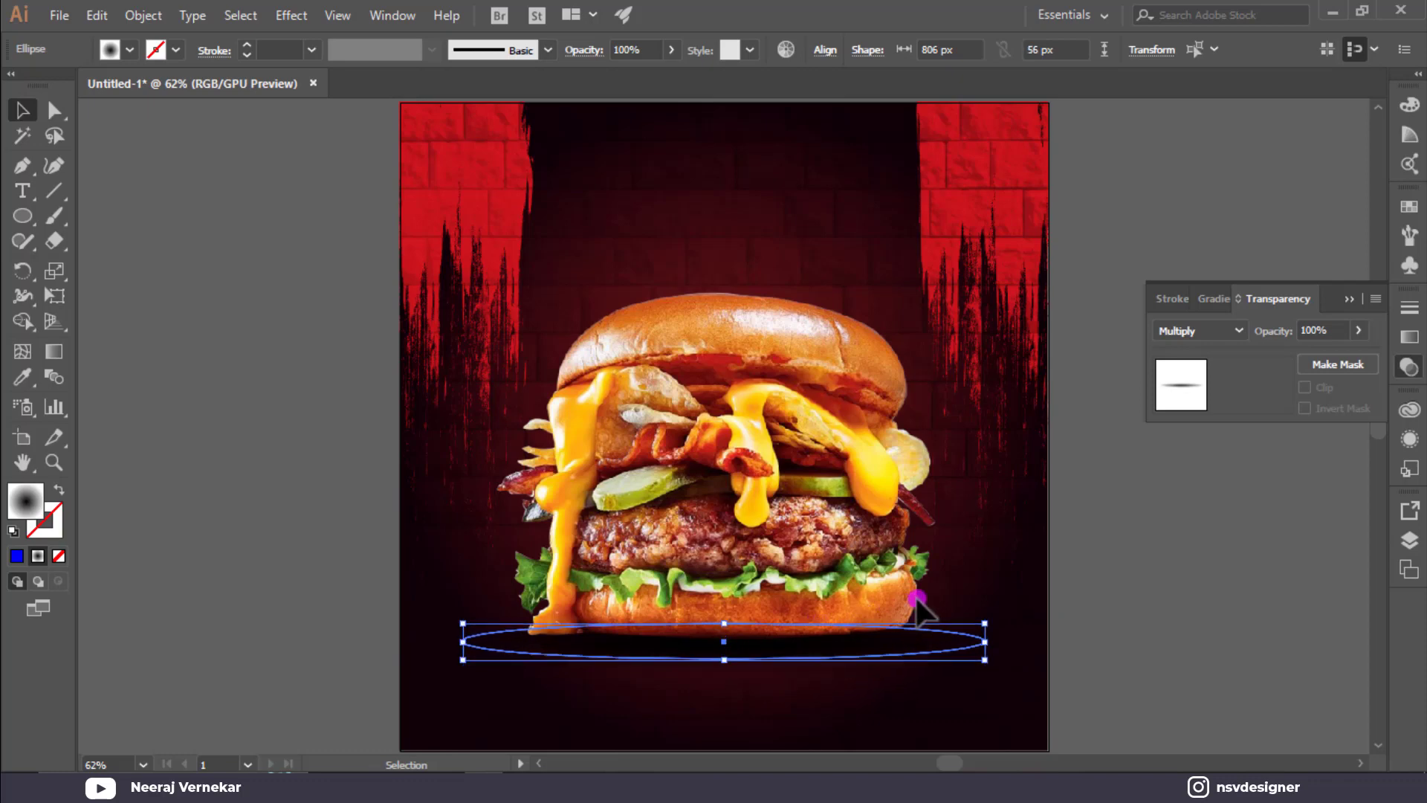
{"action": "left_click", "coordinate": [1023, 601]}
{"action": "left_click", "coordinate": [906, 661]}
{"action": "key", "text": "Up"}
{"action": "key", "text": "Up"}
{"action": "key", "text": "Up"}
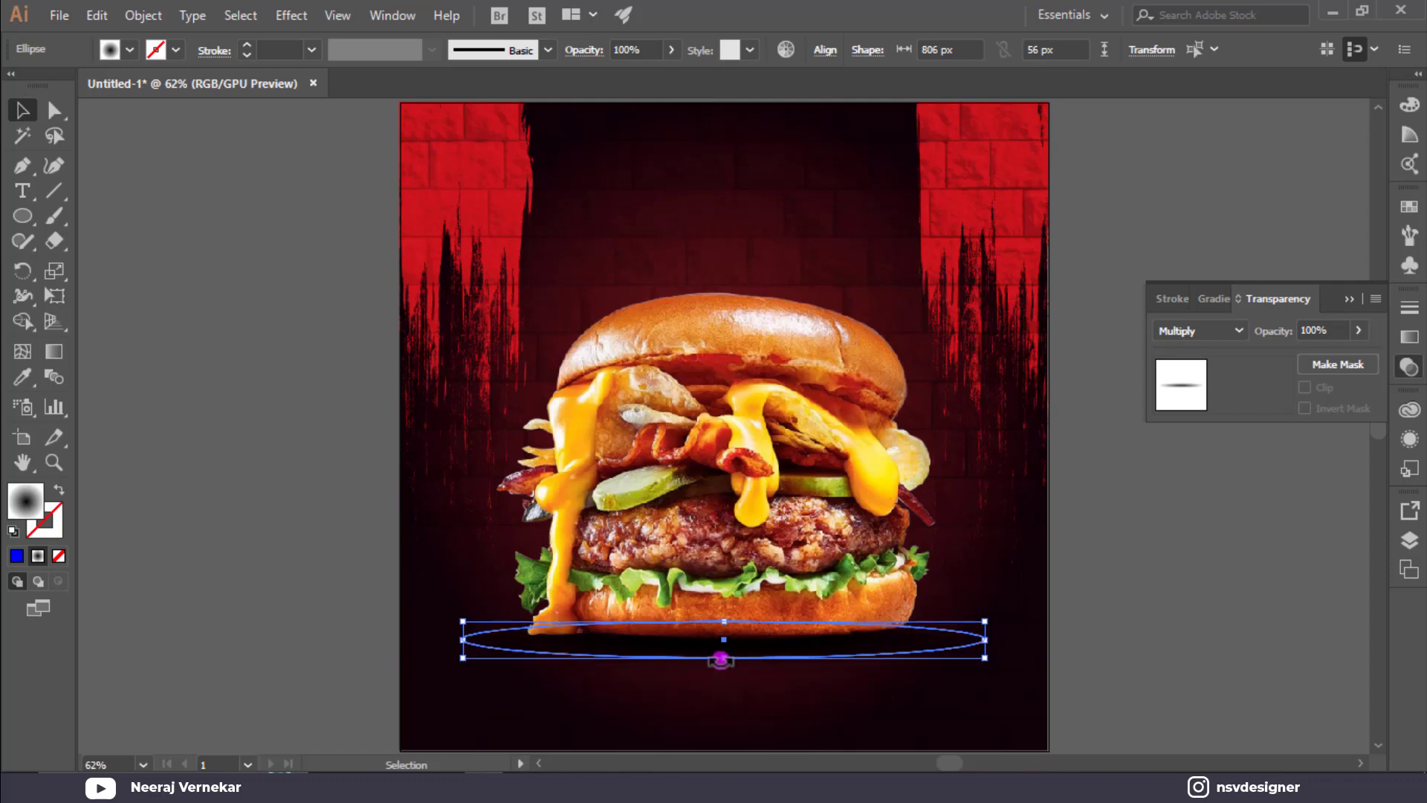
Draw a rectangle near the poster's bottom-left and fill it white.
{"action": "left_click", "coordinate": [1095, 617]}
{"action": "left_click", "coordinate": [1350, 296]}
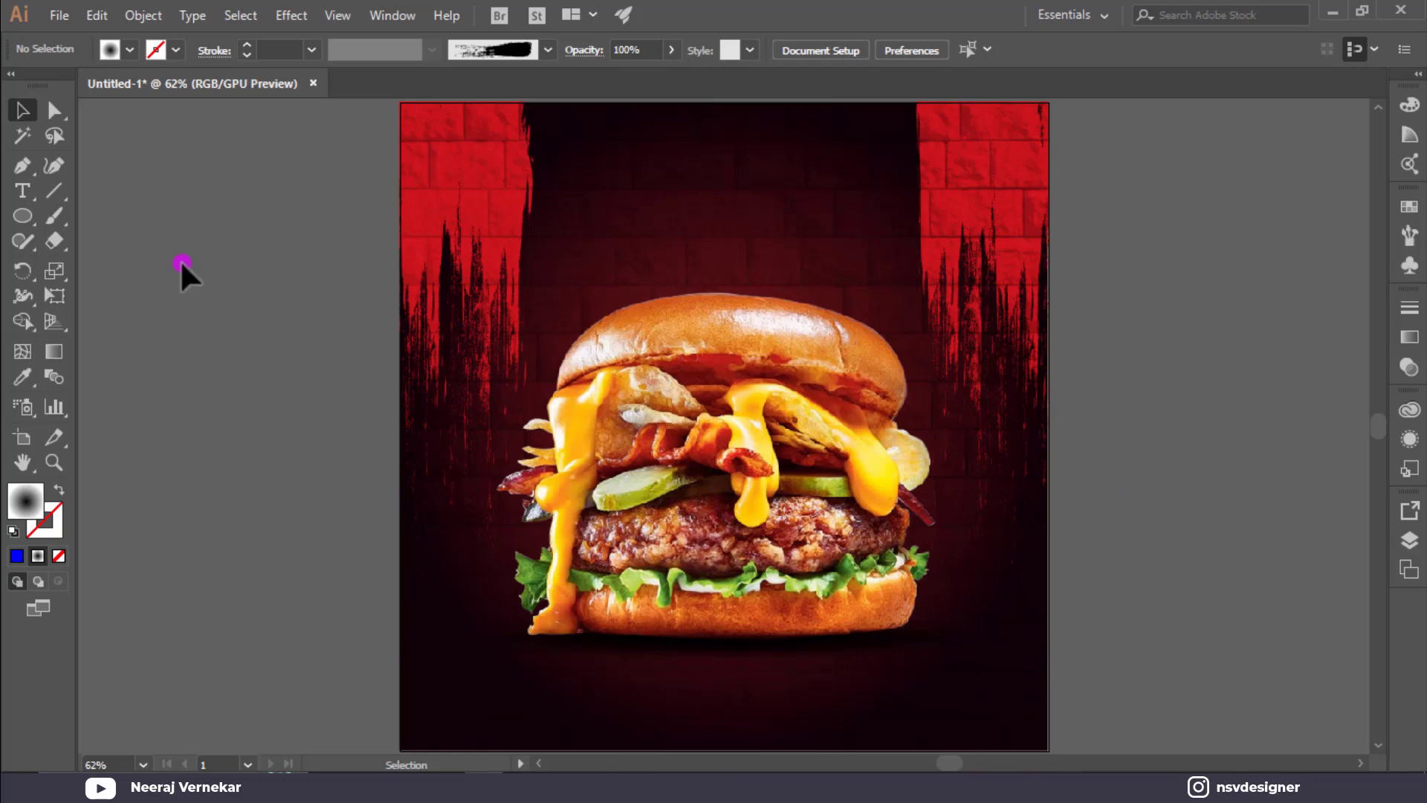
{"action": "left_click_drag", "start_coordinate": [25, 221], "coordinate": [106, 215]}
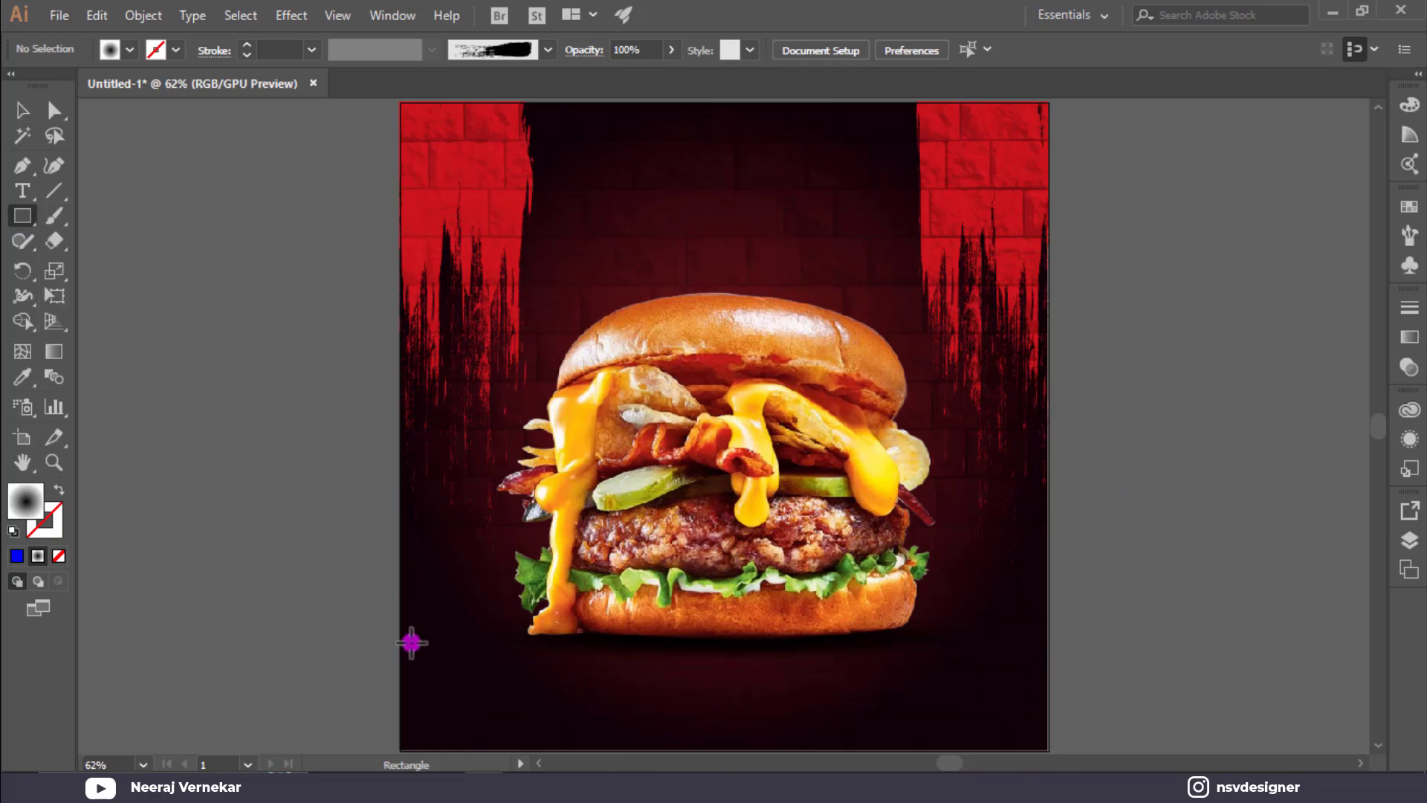
{"action": "left_click_drag", "start_coordinate": [456, 696], "coordinate": [569, 717]}
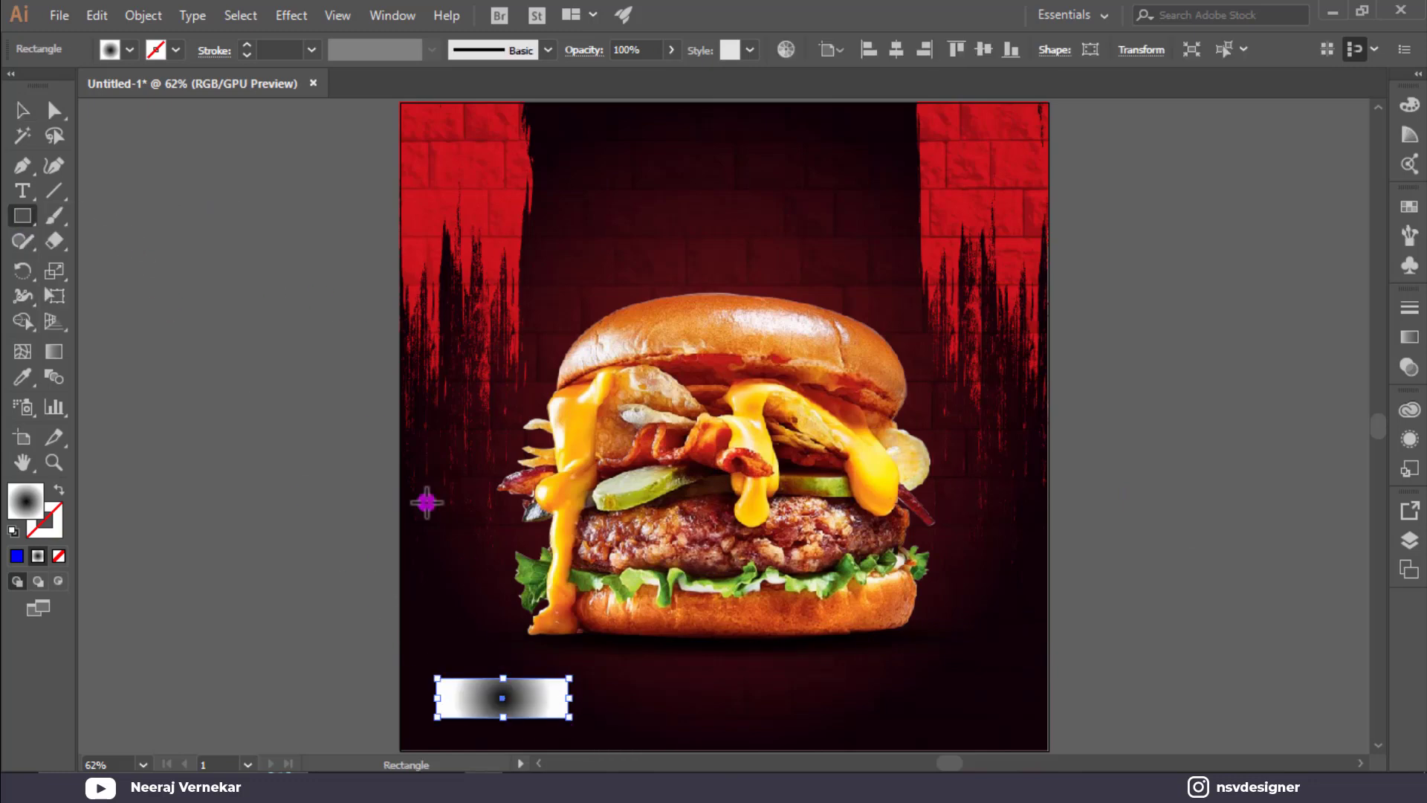
{"action": "left_click", "coordinate": [132, 50]}
{"action": "left_click", "coordinate": [37, 77]}
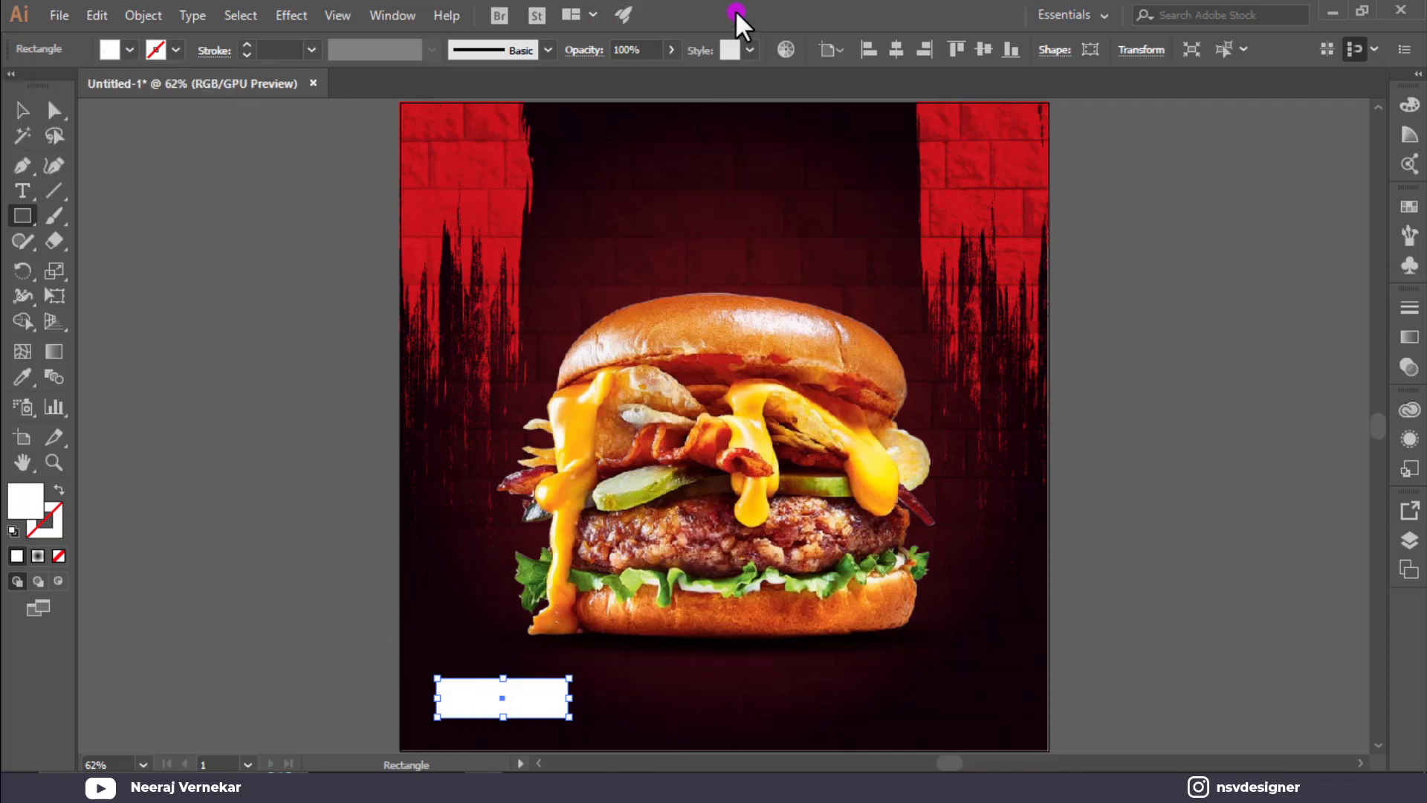
Shorten the rectangle and round its corners fully into a pill about 203 px wide.
{"action": "left_click", "coordinate": [60, 110]}
{"action": "left_click_drag", "start_coordinate": [448, 695], "coordinate": [542, 720]}
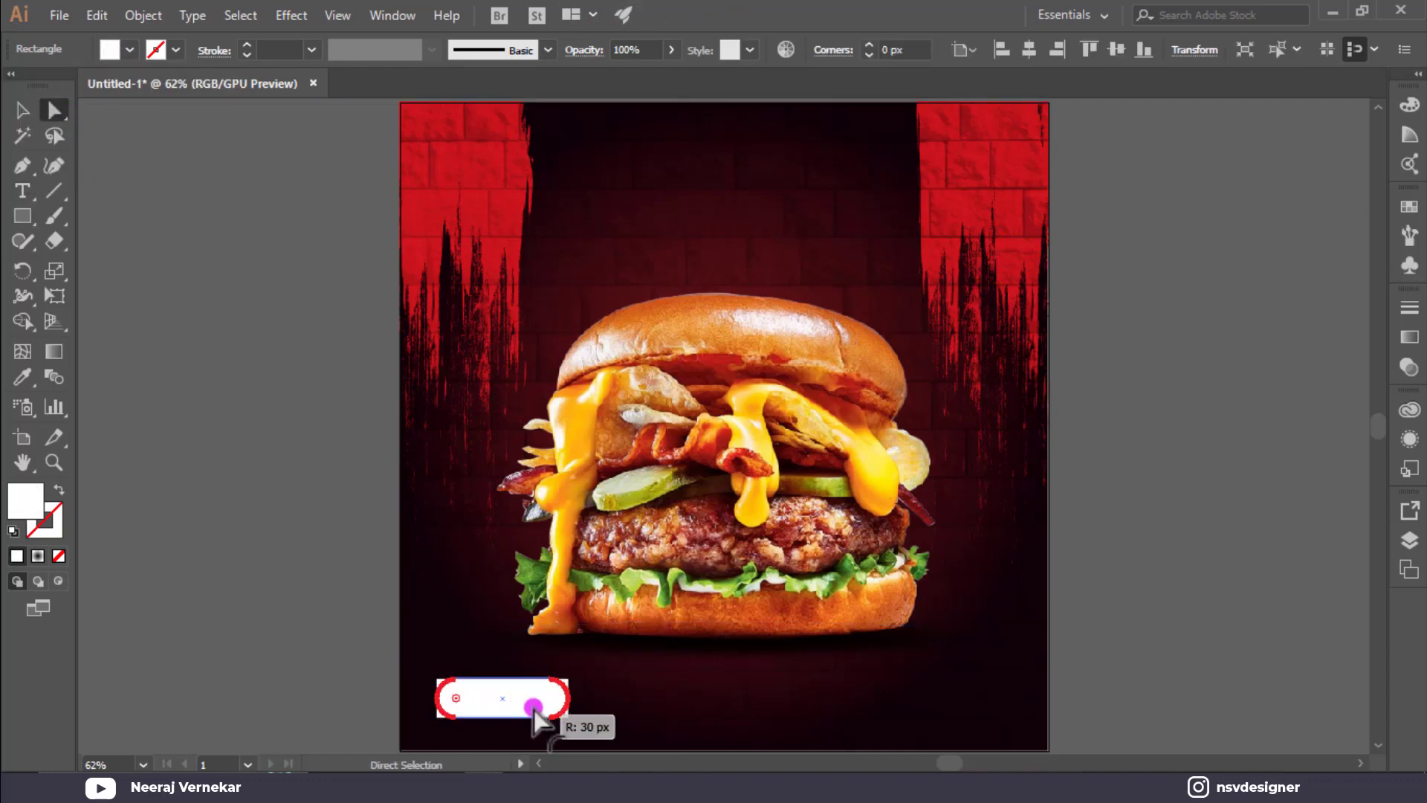
{"action": "key", "text": "v"}
{"action": "left_click", "coordinate": [720, 718]}
{"action": "scroll", "coordinate": [502, 711], "scroll_direction": "up", "scroll_amount": 3}
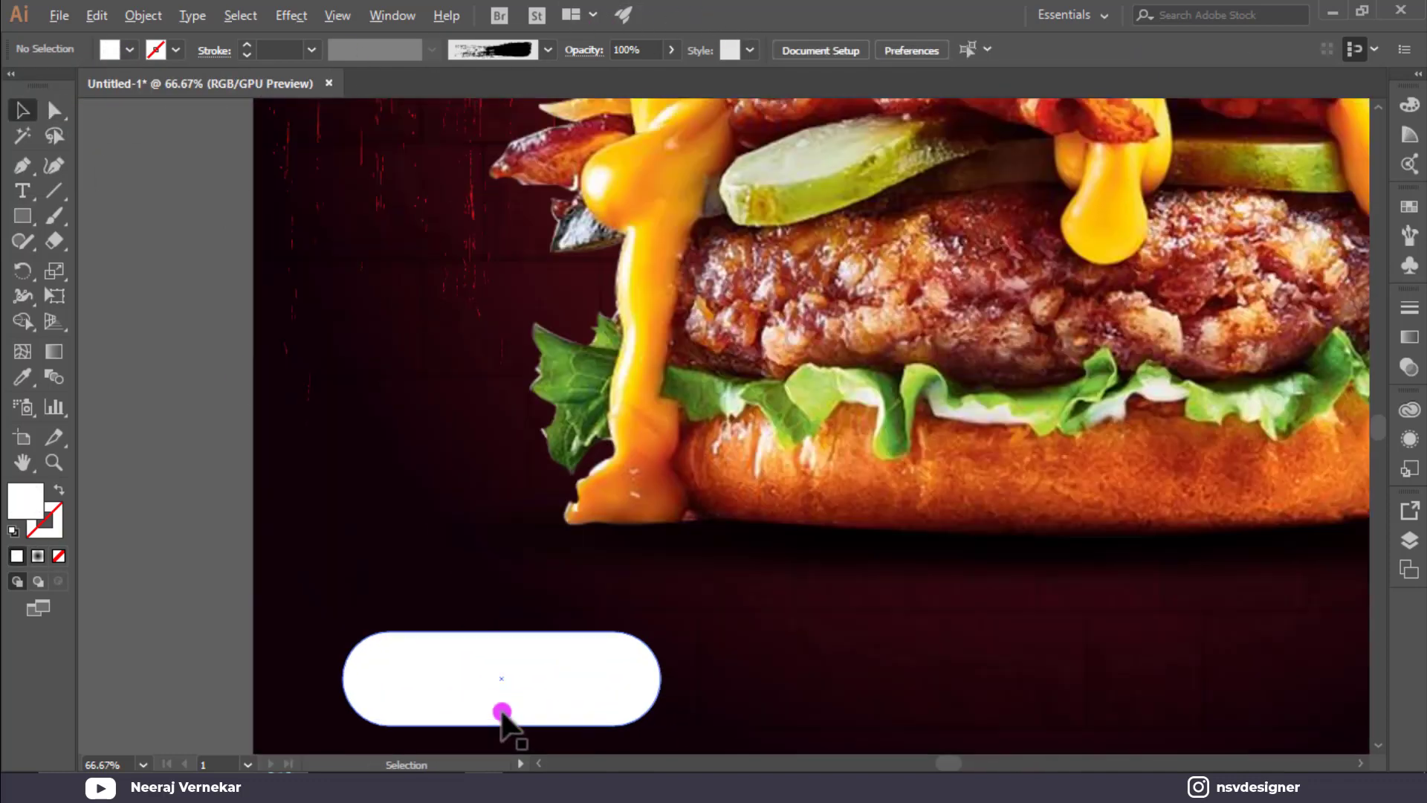
{"action": "key", "text": "space"}
{"action": "left_click_drag", "start_coordinate": [500, 675], "coordinate": [513, 538]}
{"action": "left_click", "coordinate": [539, 559]}
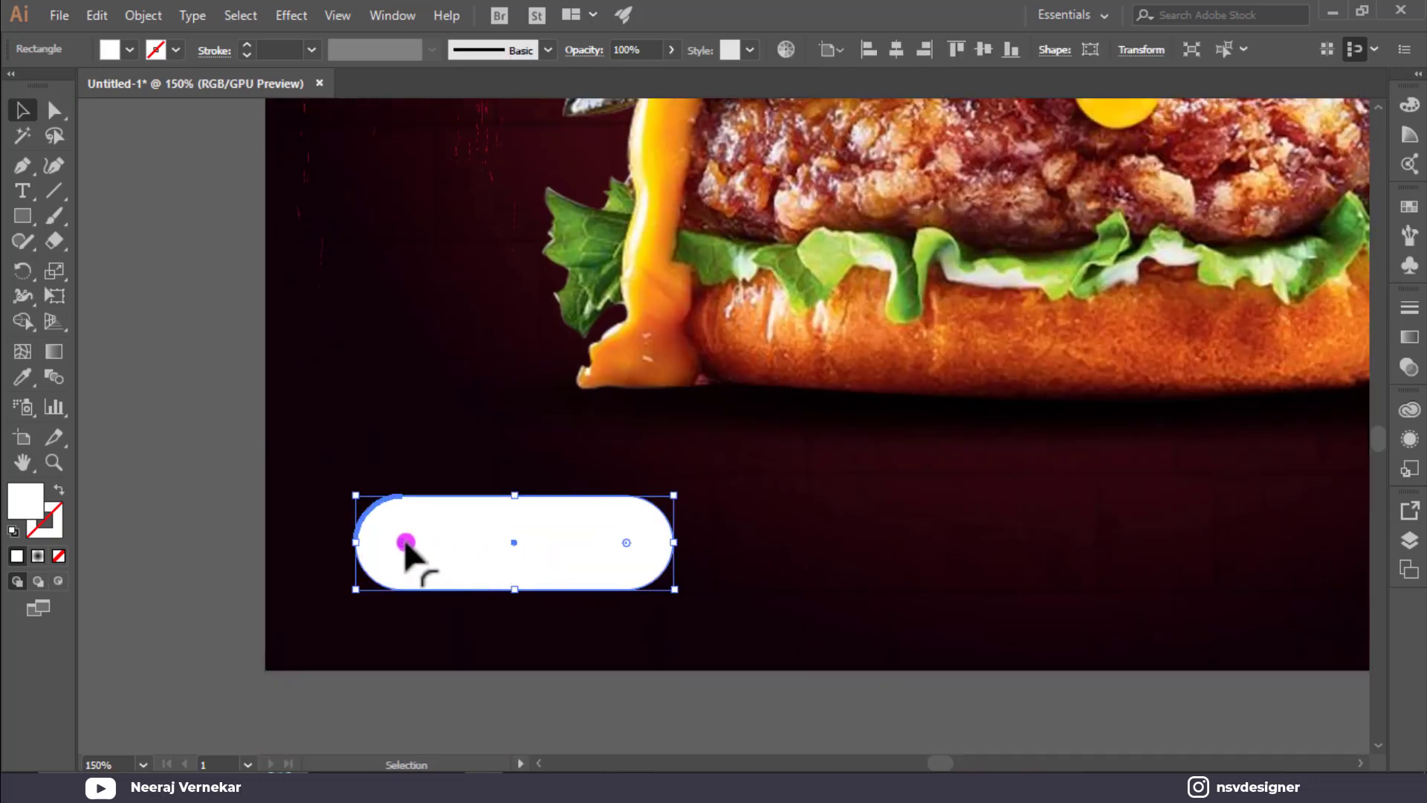
{"action": "left_click_drag", "start_coordinate": [248, 529], "coordinate": [277, 526]}
{"action": "left_click_drag", "start_coordinate": [514, 495], "coordinate": [502, 513]}
{"action": "left_click_drag", "start_coordinate": [373, 531], "coordinate": [555, 669]}
{"action": "left_click", "coordinate": [398, 469]}
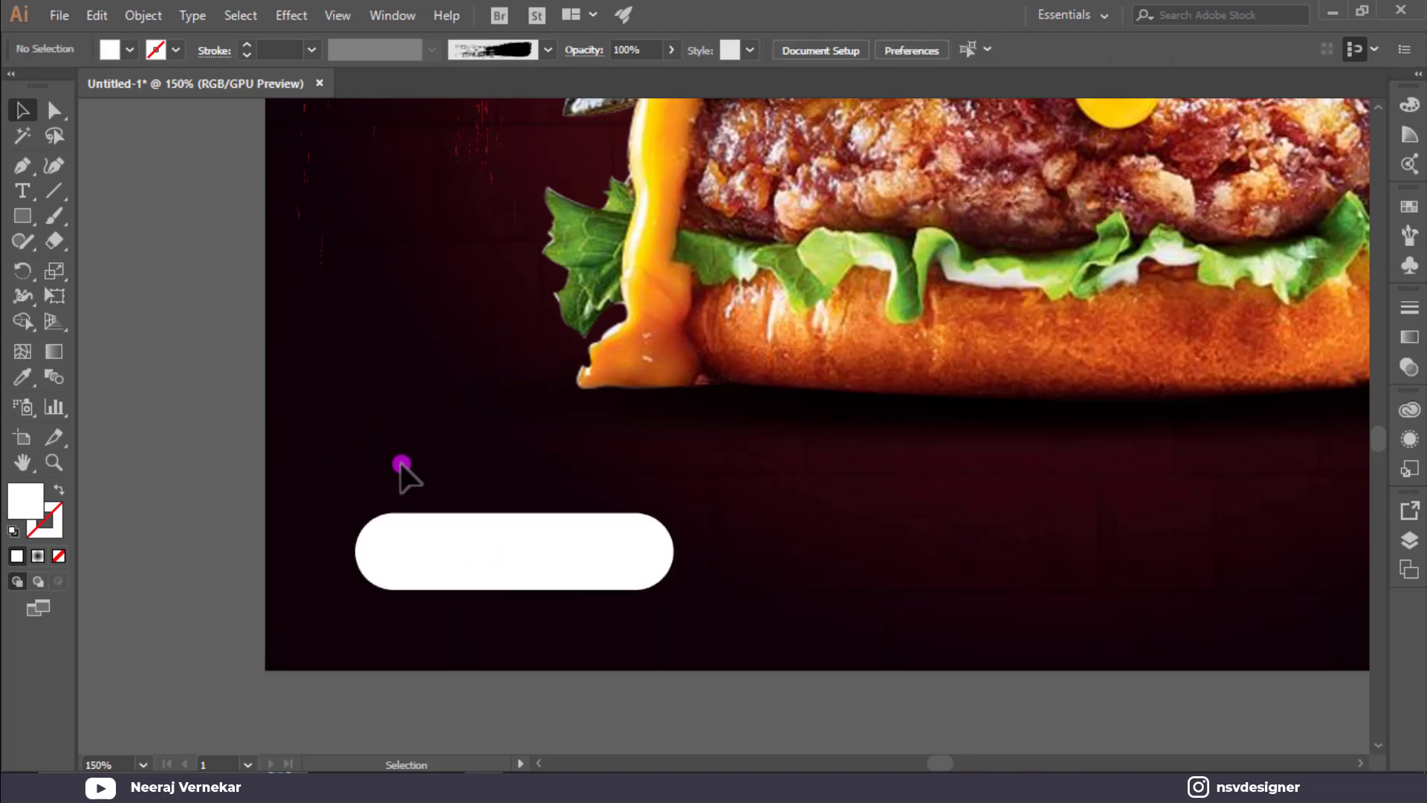
{"action": "left_click", "coordinate": [23, 191]}
Add ORDER NOW text, colour it red, and enlarge it to fit the pill.
{"action": "left_click", "coordinate": [393, 401]}
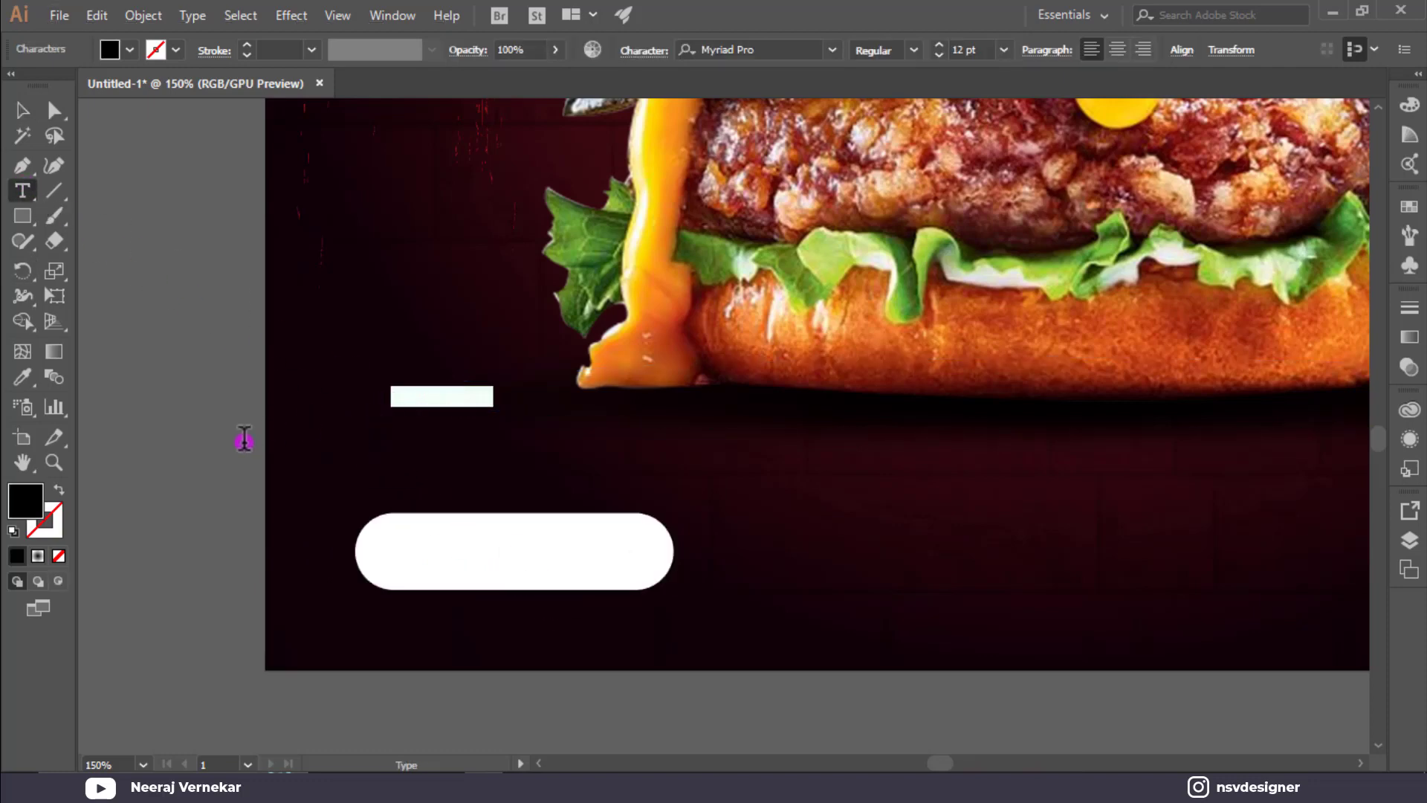
{"action": "key", "text": "BackSpace"}
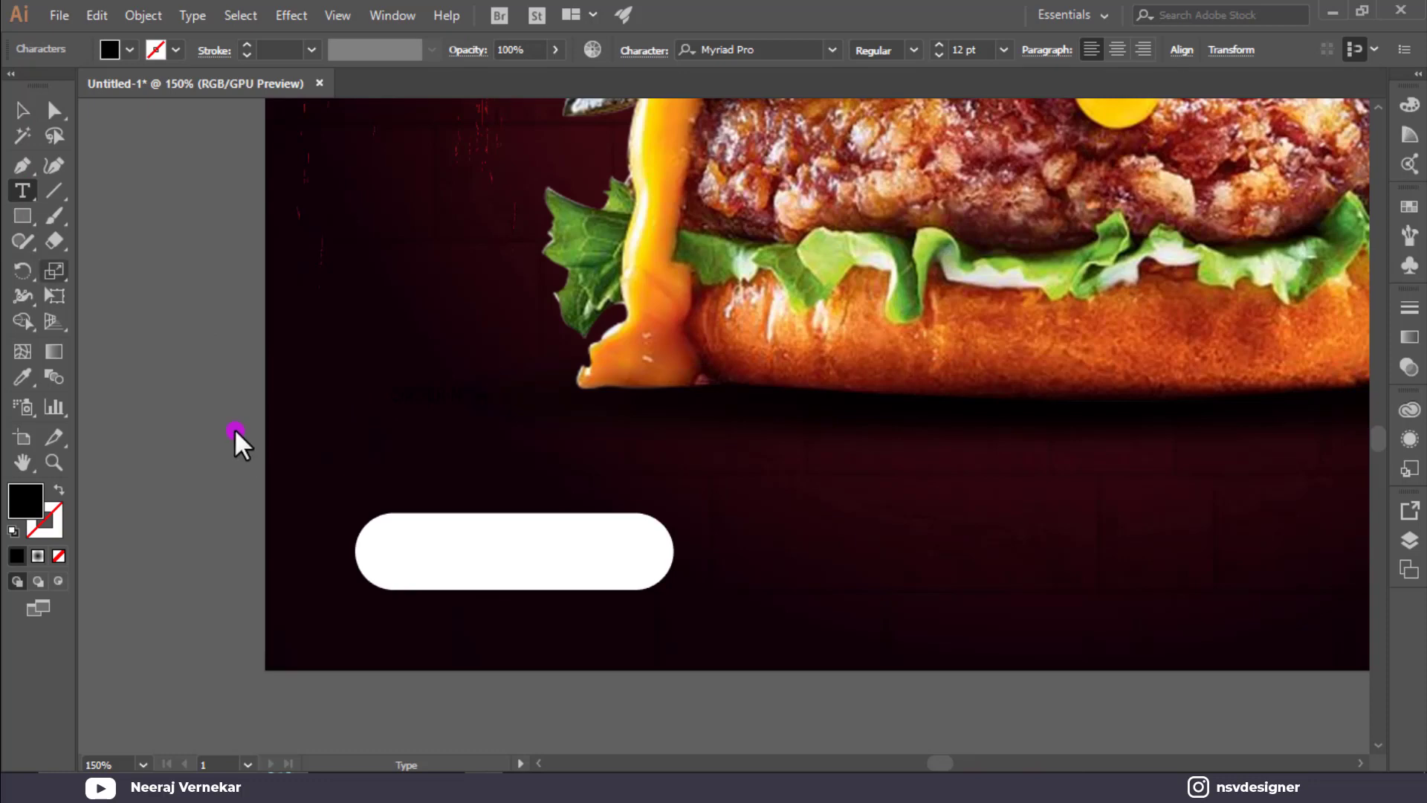
{"action": "left_click", "coordinate": [29, 104]}
{"action": "left_click", "coordinate": [130, 50]}
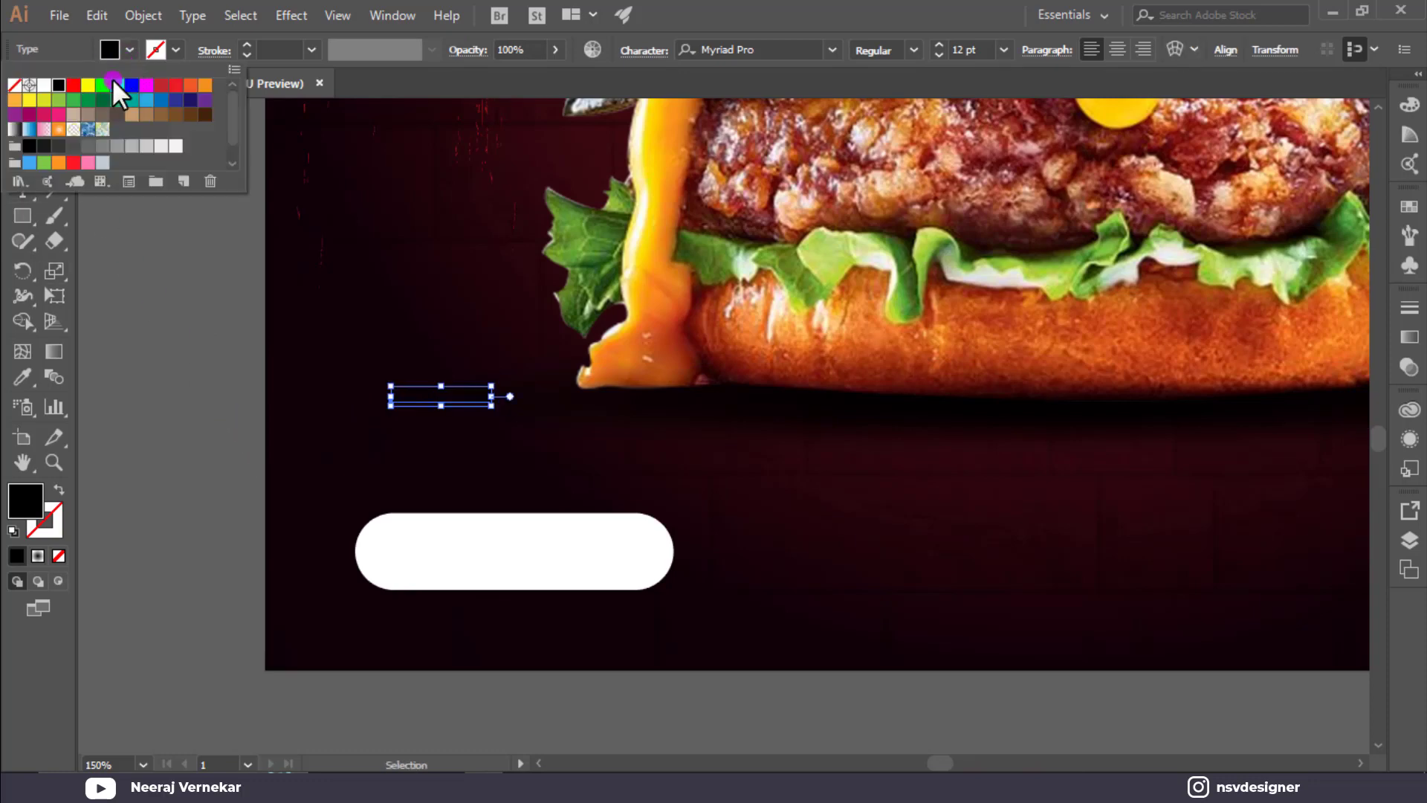
{"action": "left_click", "coordinate": [47, 160]}
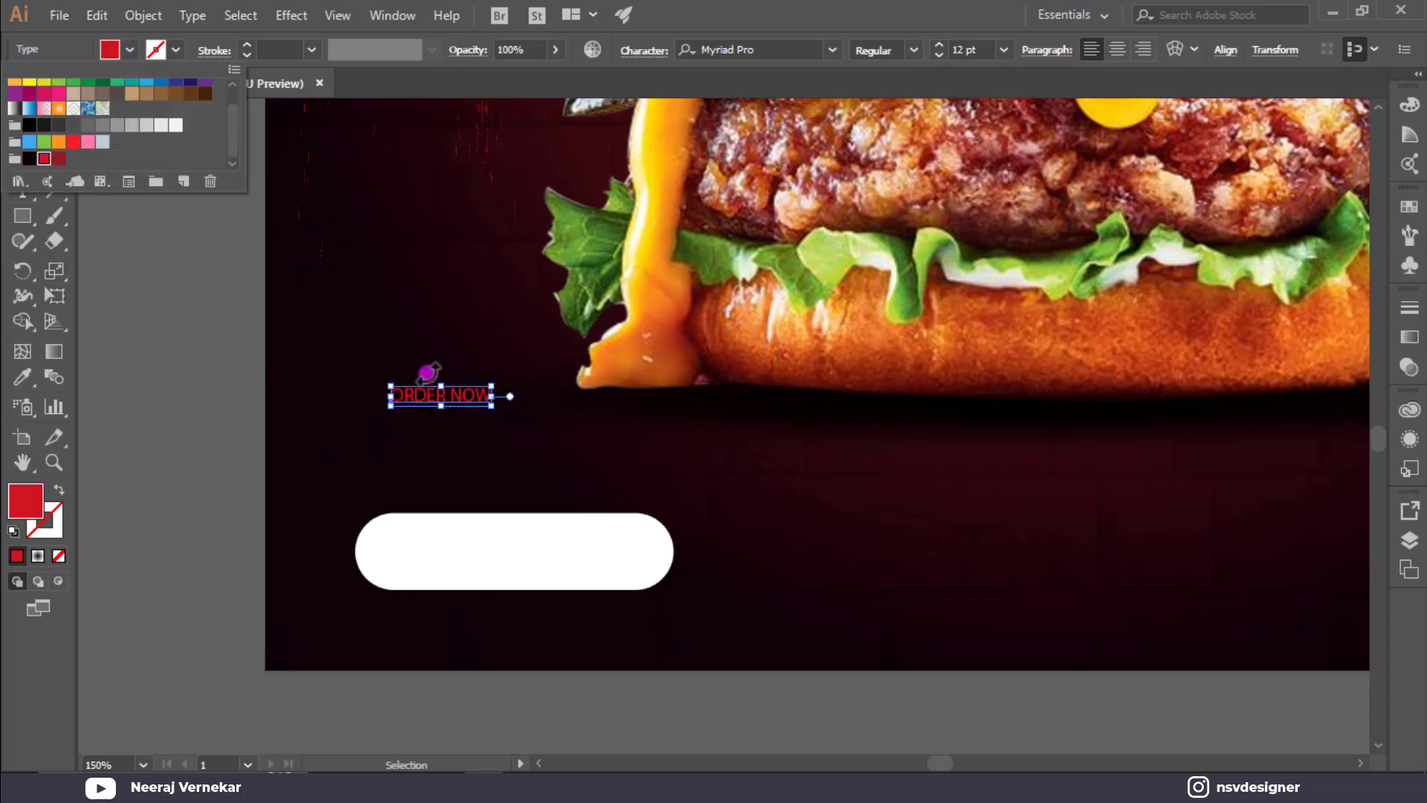
{"action": "left_click_drag", "start_coordinate": [491, 405], "coordinate": [527, 561]}
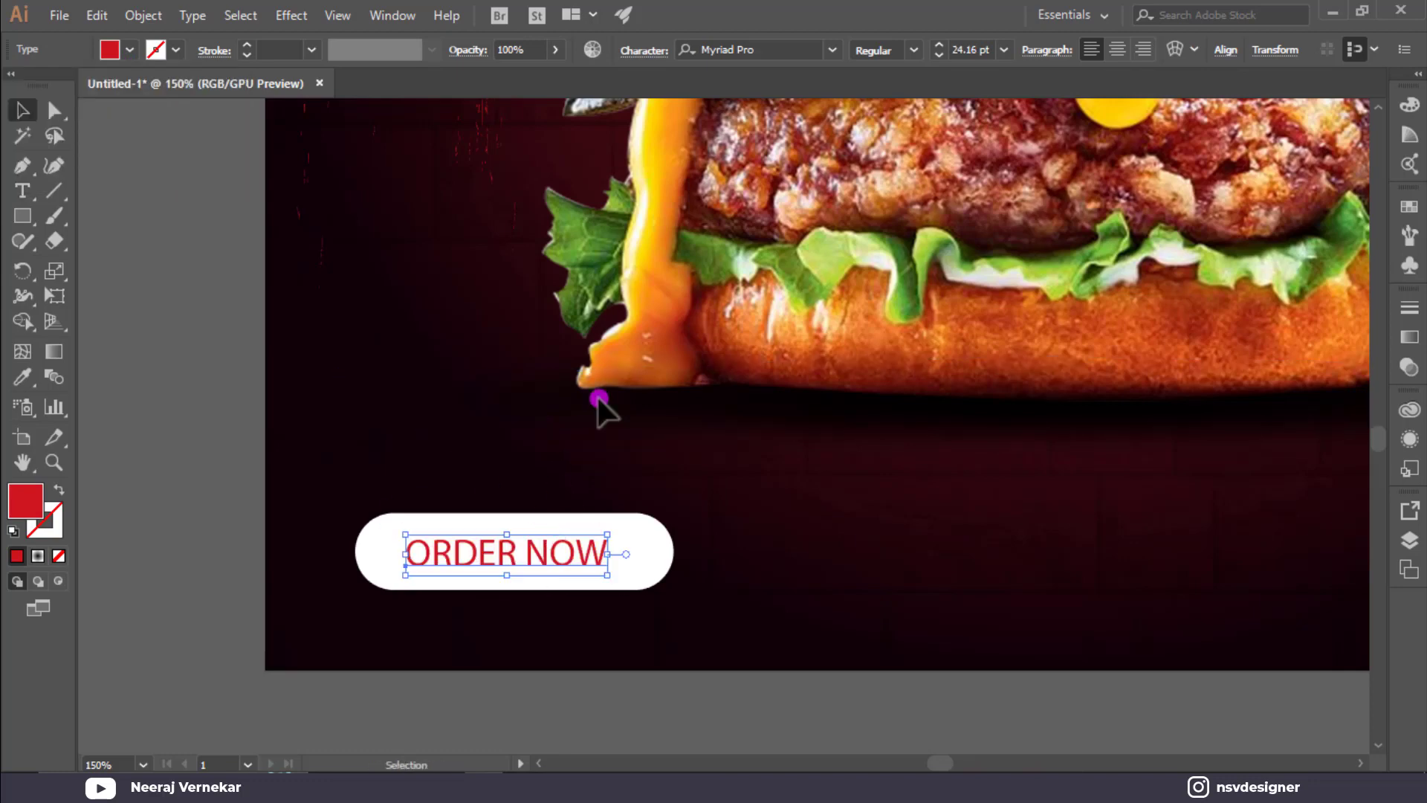
Set the ORDER NOW font to Montserrat ExtraBold.
{"action": "left_click", "coordinate": [759, 55]}
{"action": "type", "text": "mon"}
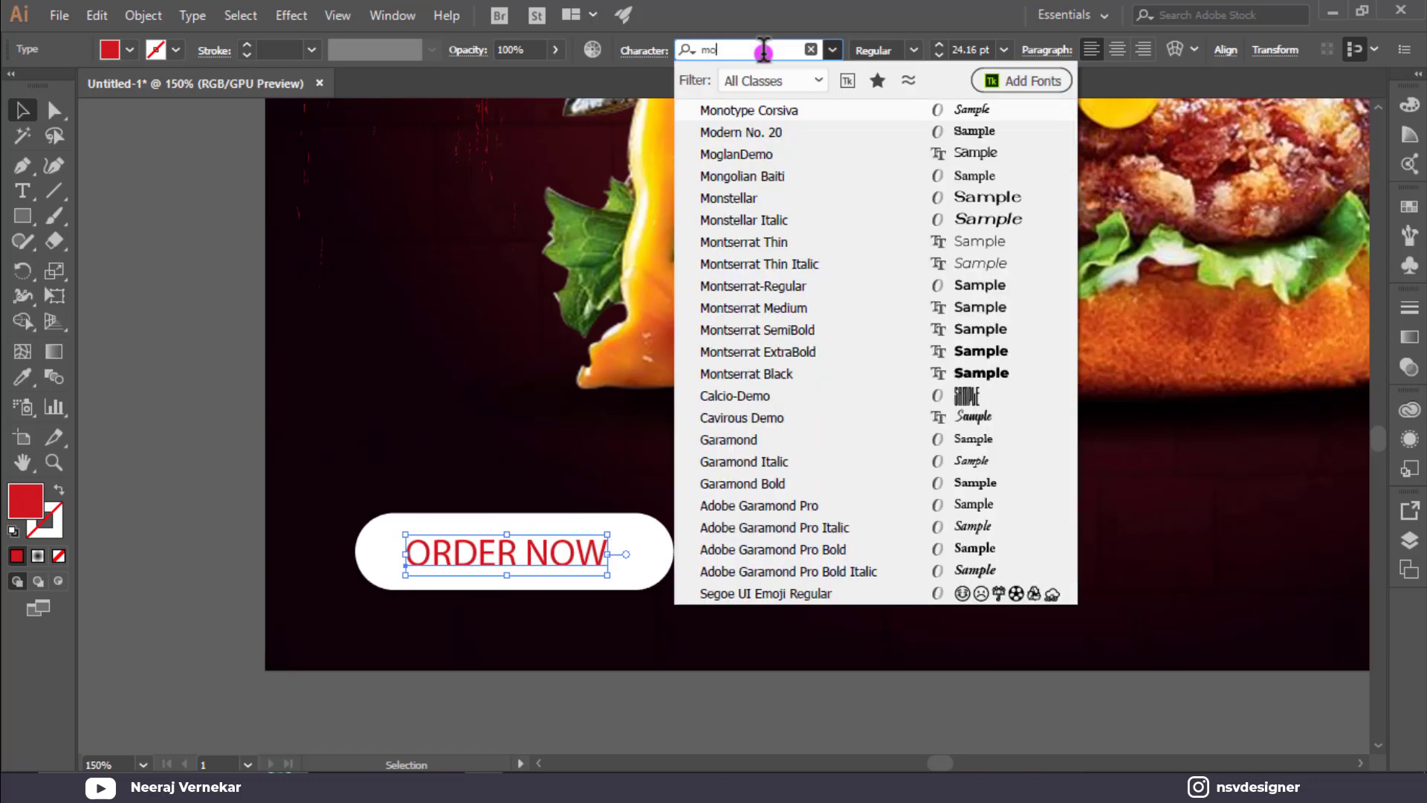
{"action": "key", "text": "Down"}
{"action": "key", "text": "Down"}
{"action": "key", "text": "Down"}
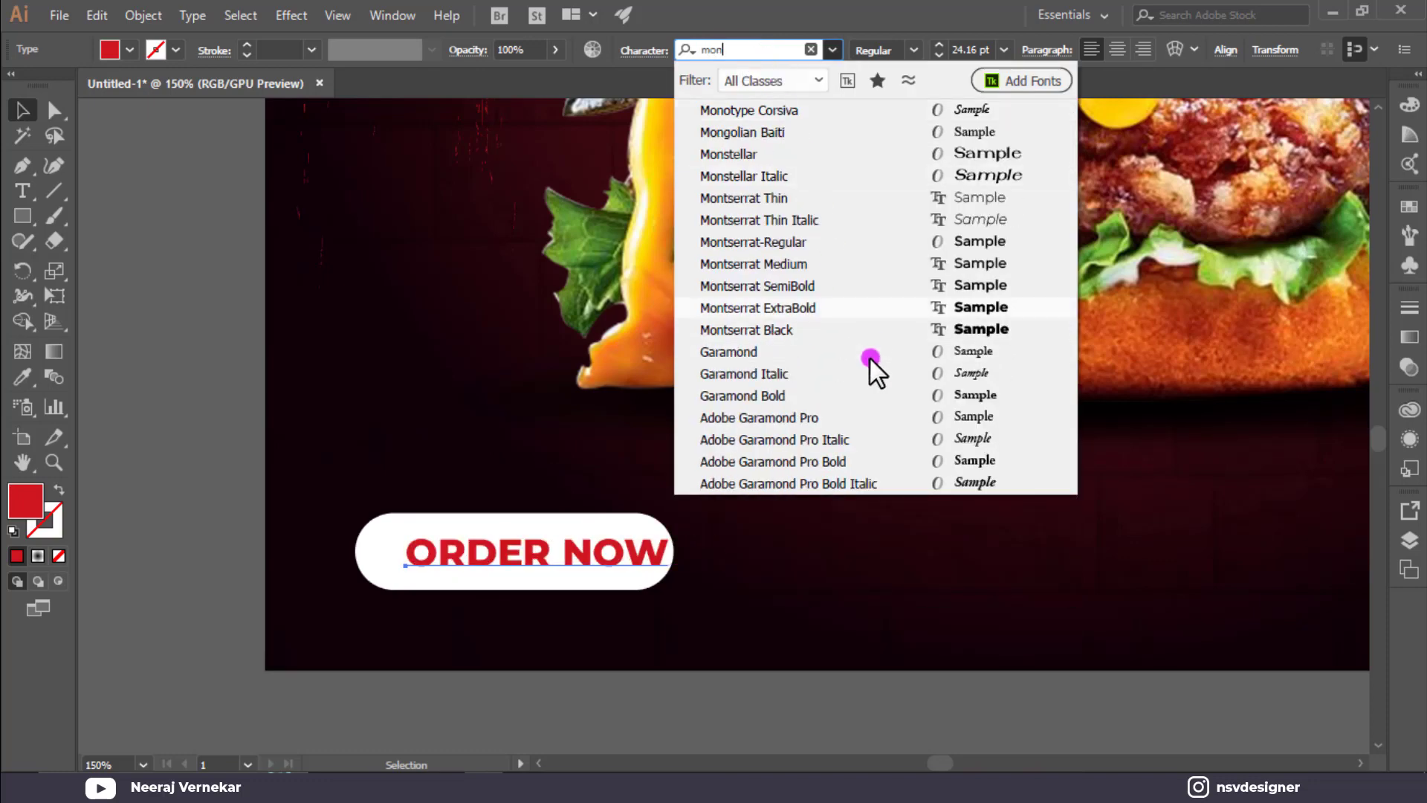
{"action": "left_click", "coordinate": [878, 315]}
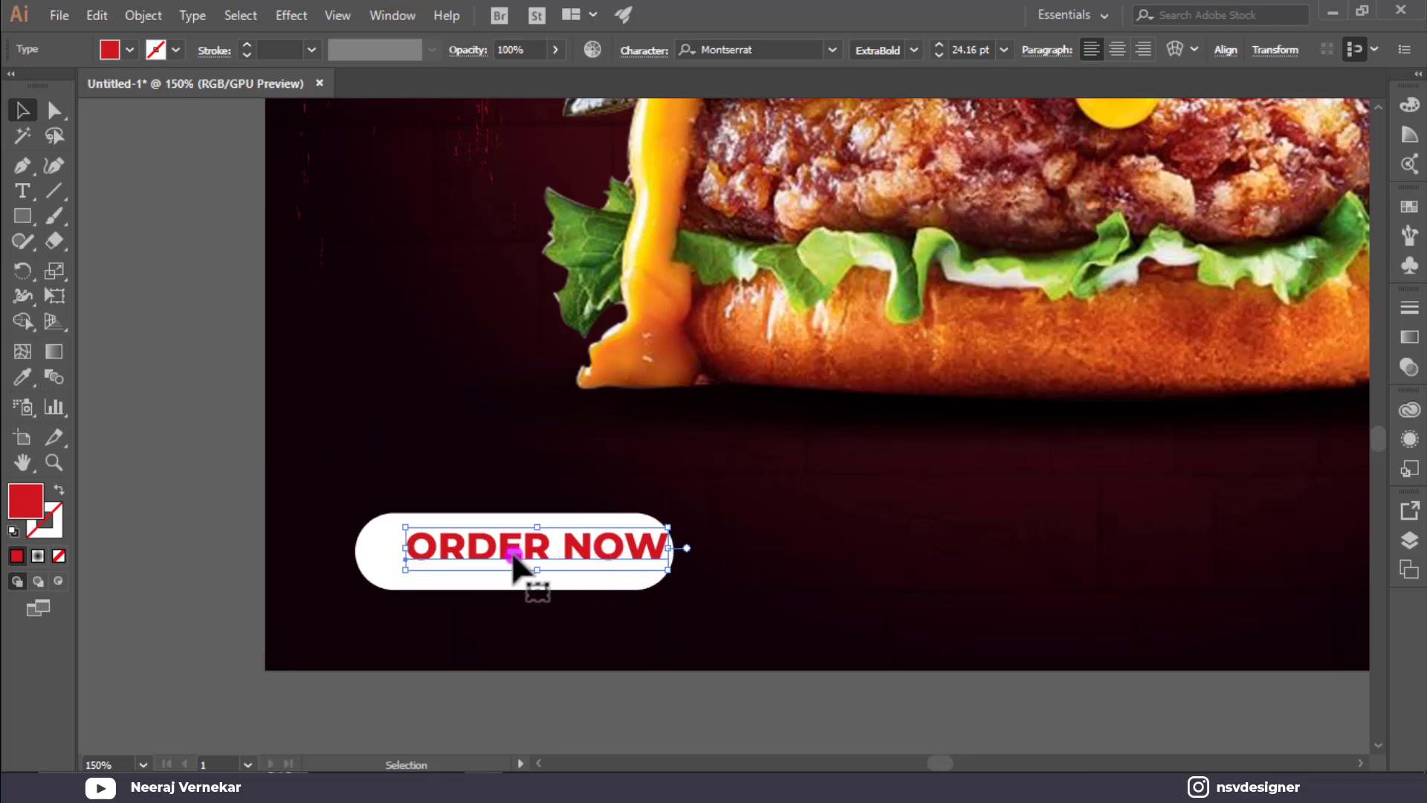
Position ORDER NOW centred inside the white pill button.
{"action": "left_click_drag", "start_coordinate": [507, 570], "coordinate": [490, 565]}
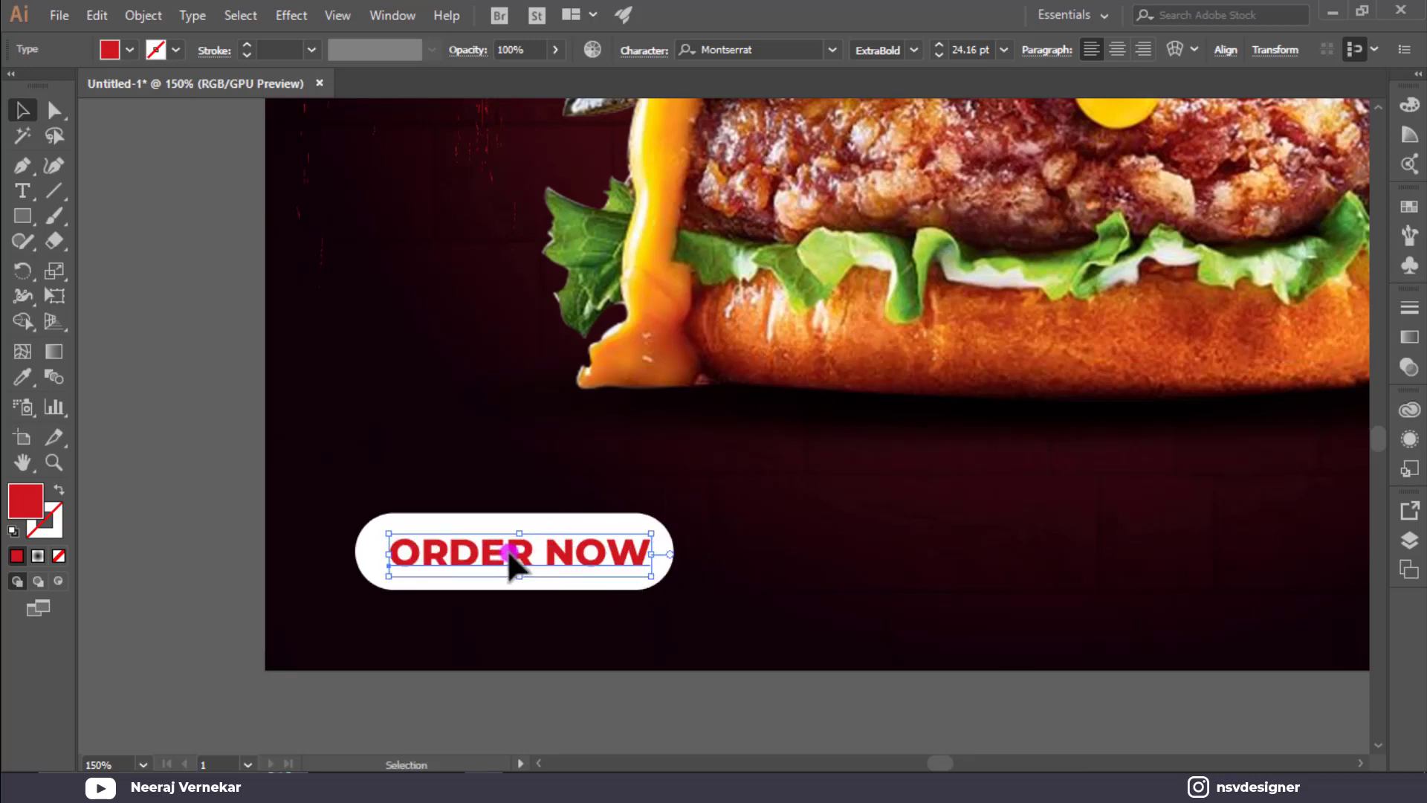
{"action": "left_click", "coordinate": [390, 472]}
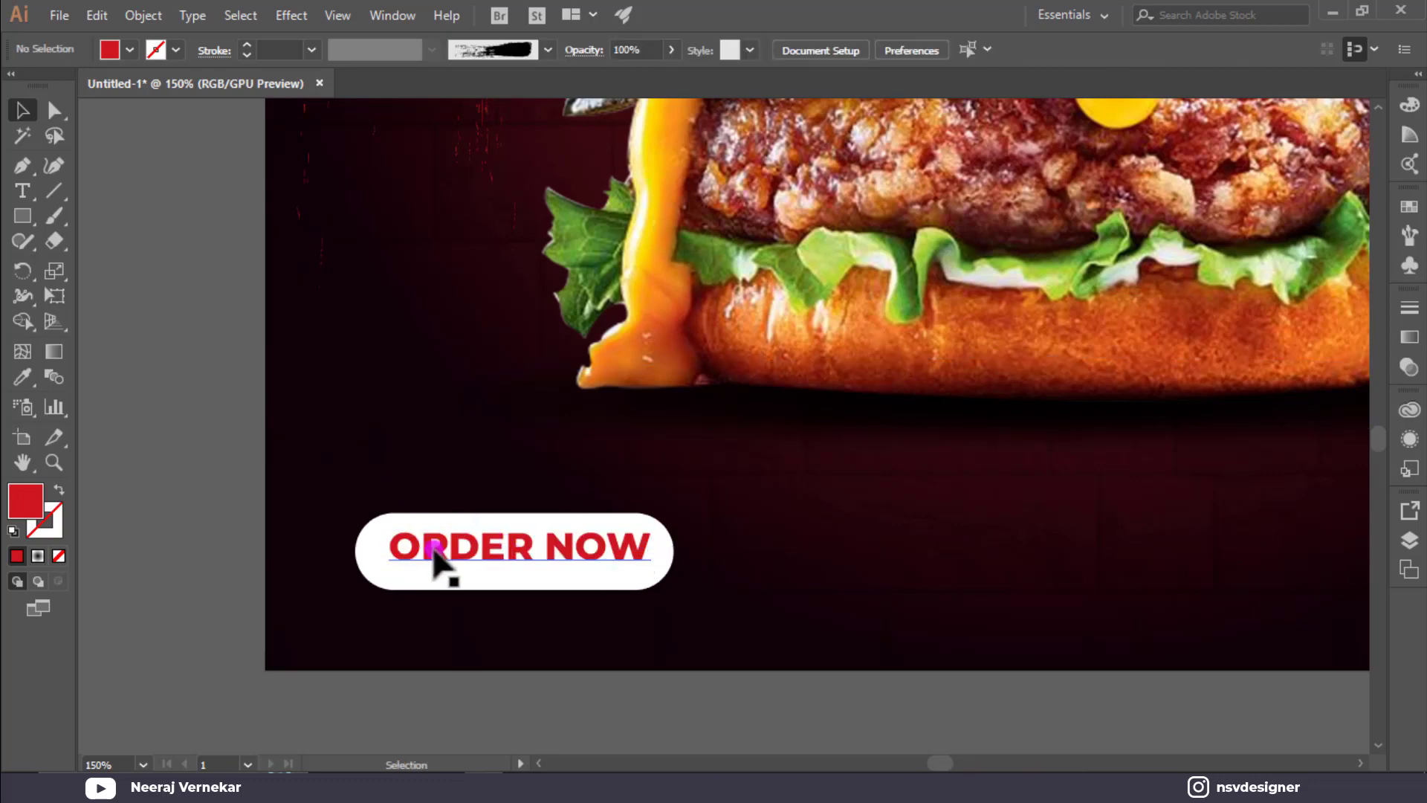
{"action": "left_click", "coordinate": [436, 563]}
{"action": "left_click", "coordinate": [428, 582], "text": "shift"}
{"action": "left_click", "coordinate": [698, 58]}
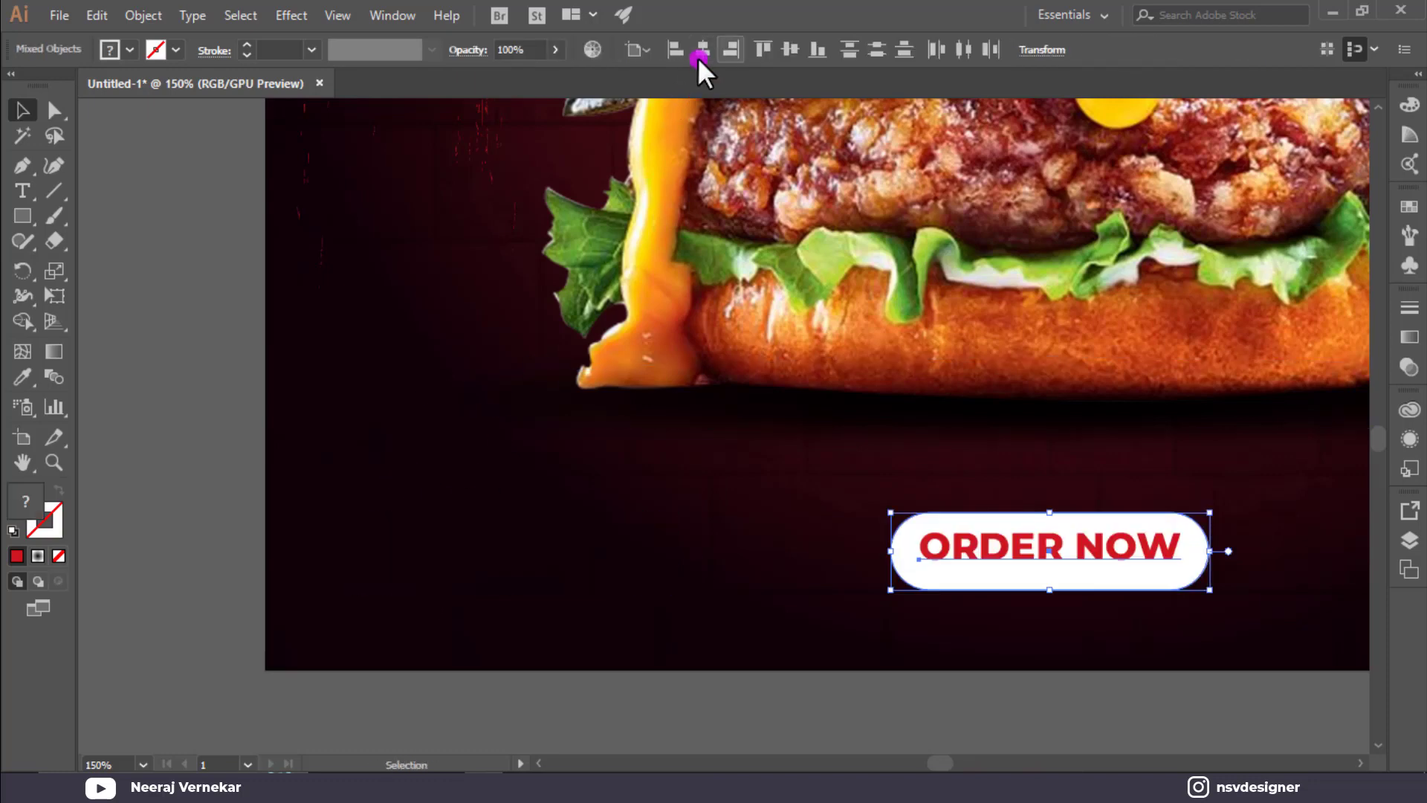
{"action": "key", "text": "ctrl+z"}
{"action": "left_click", "coordinate": [402, 343]}
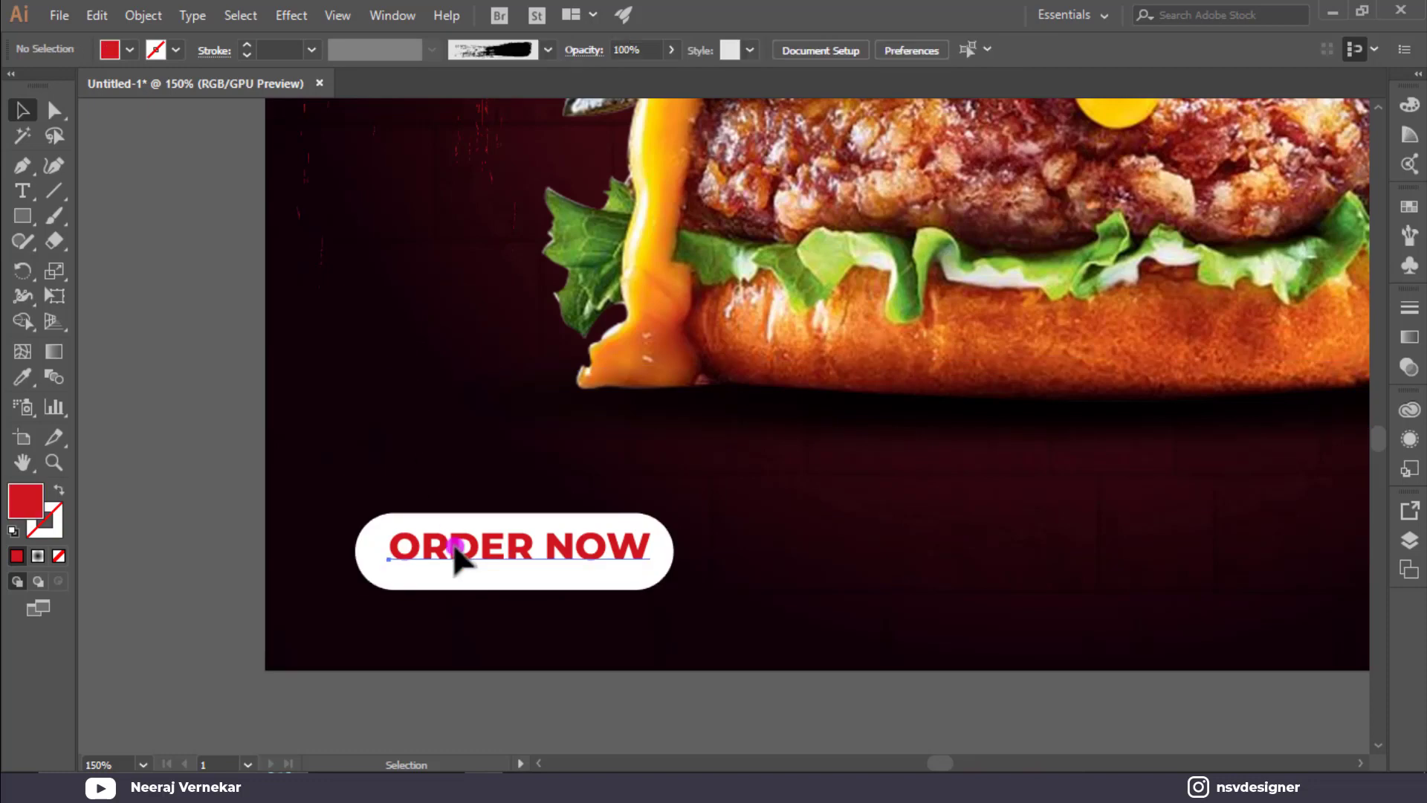
{"action": "left_click", "coordinate": [455, 559]}
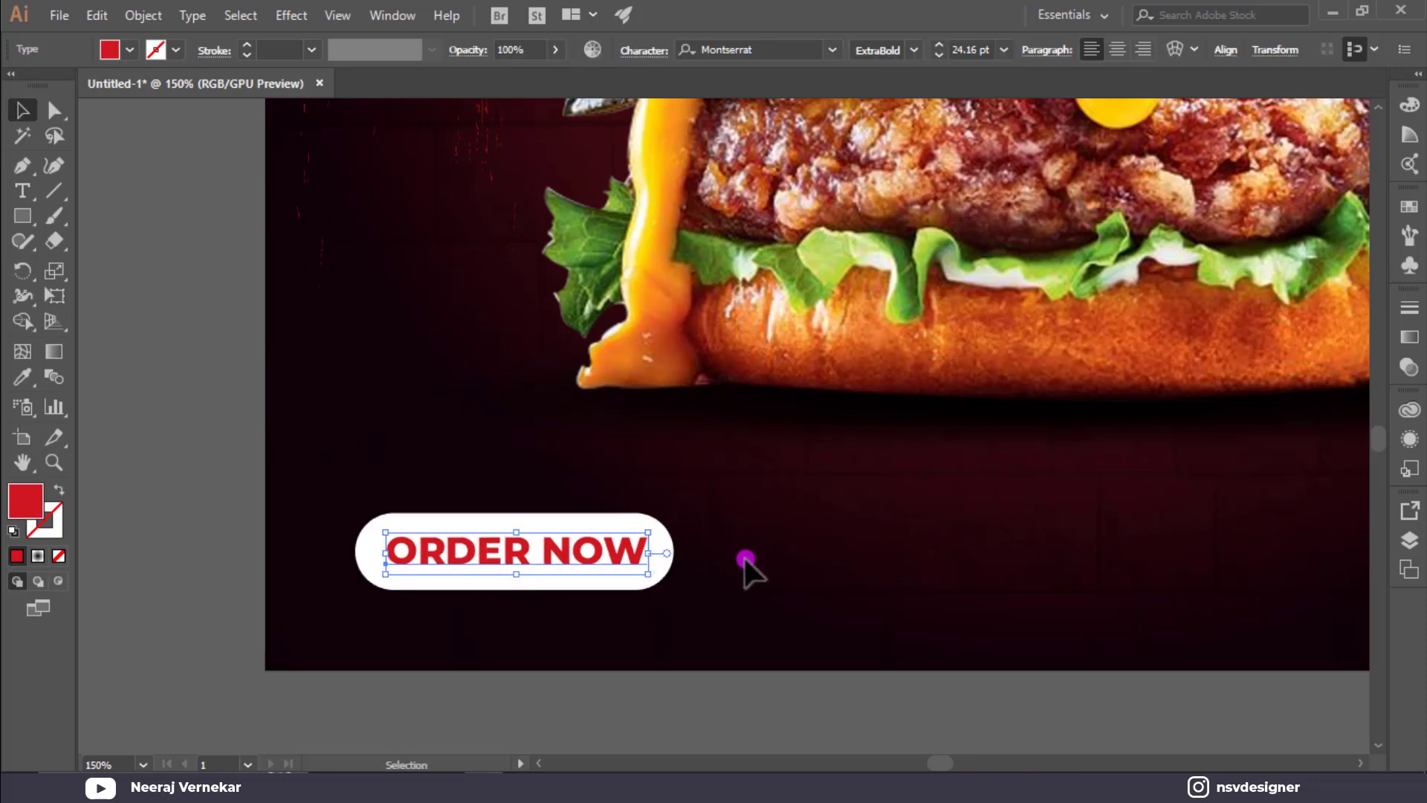
{"action": "scroll", "coordinate": [745, 559], "scroll_direction": "down", "scroll_amount": 1}
{"action": "key", "text": "ctrl+0"}
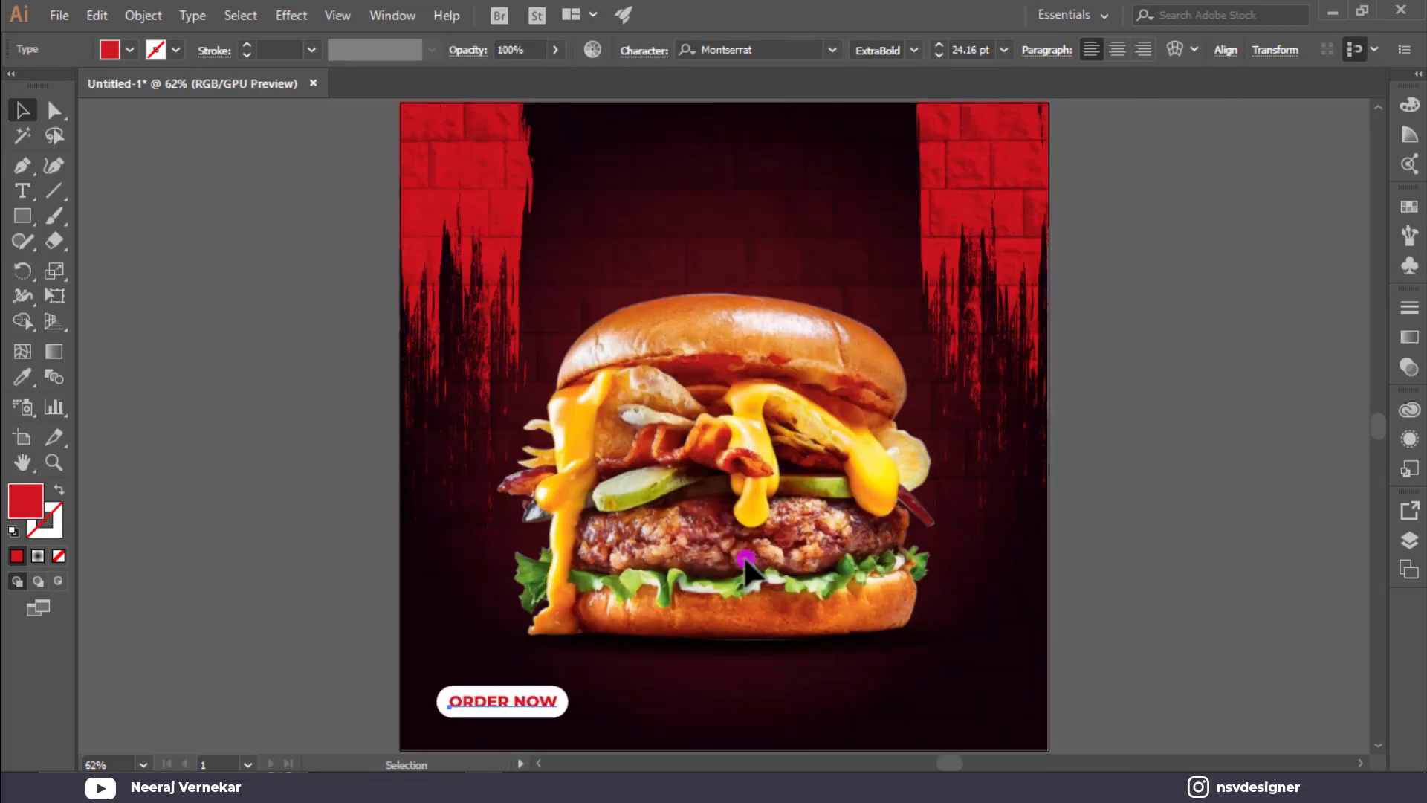
Make ORDER NOW dark red and move the button slightly lower.
{"action": "left_click", "coordinate": [430, 674]}
{"action": "left_click", "coordinate": [478, 703]}
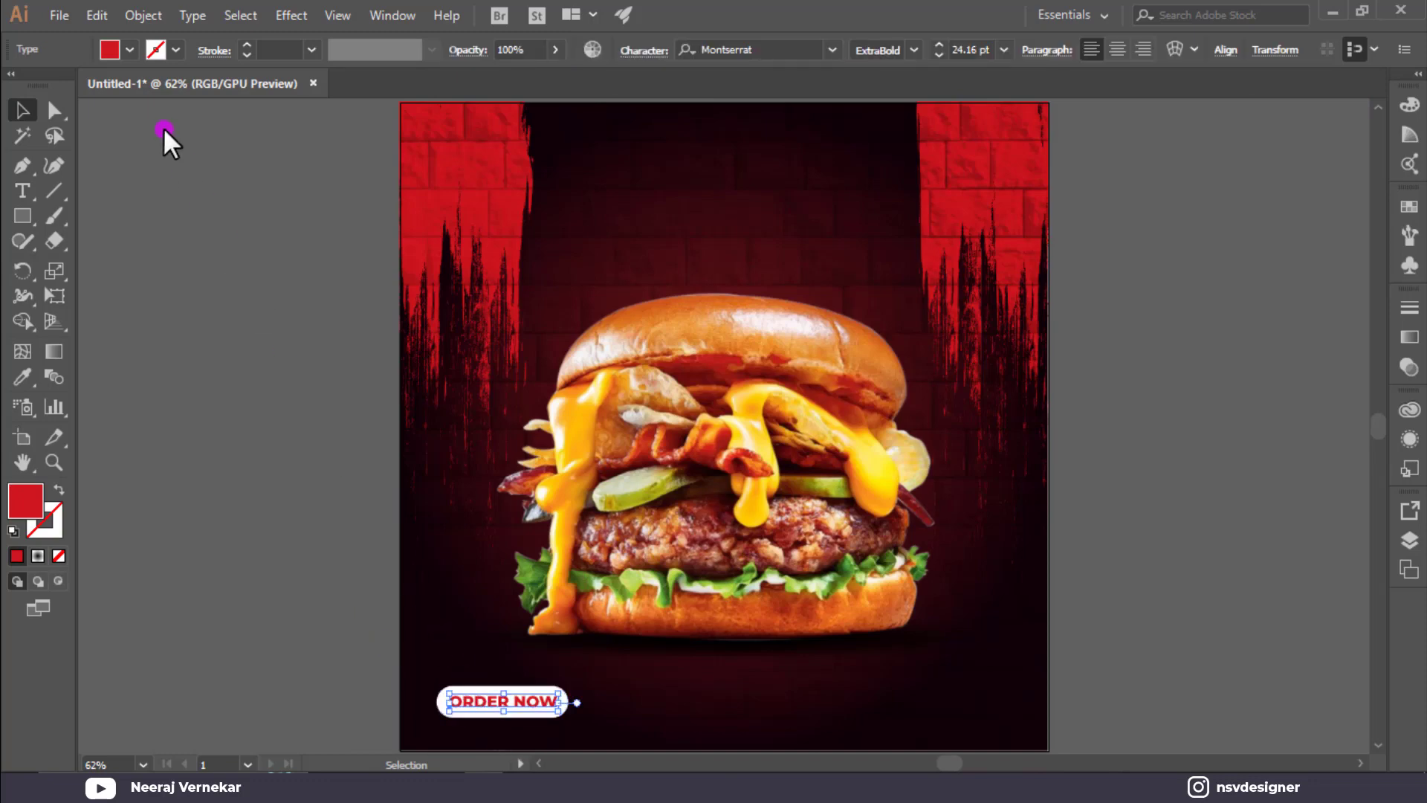
{"action": "left_click", "coordinate": [125, 53]}
{"action": "left_click", "coordinate": [59, 158]}
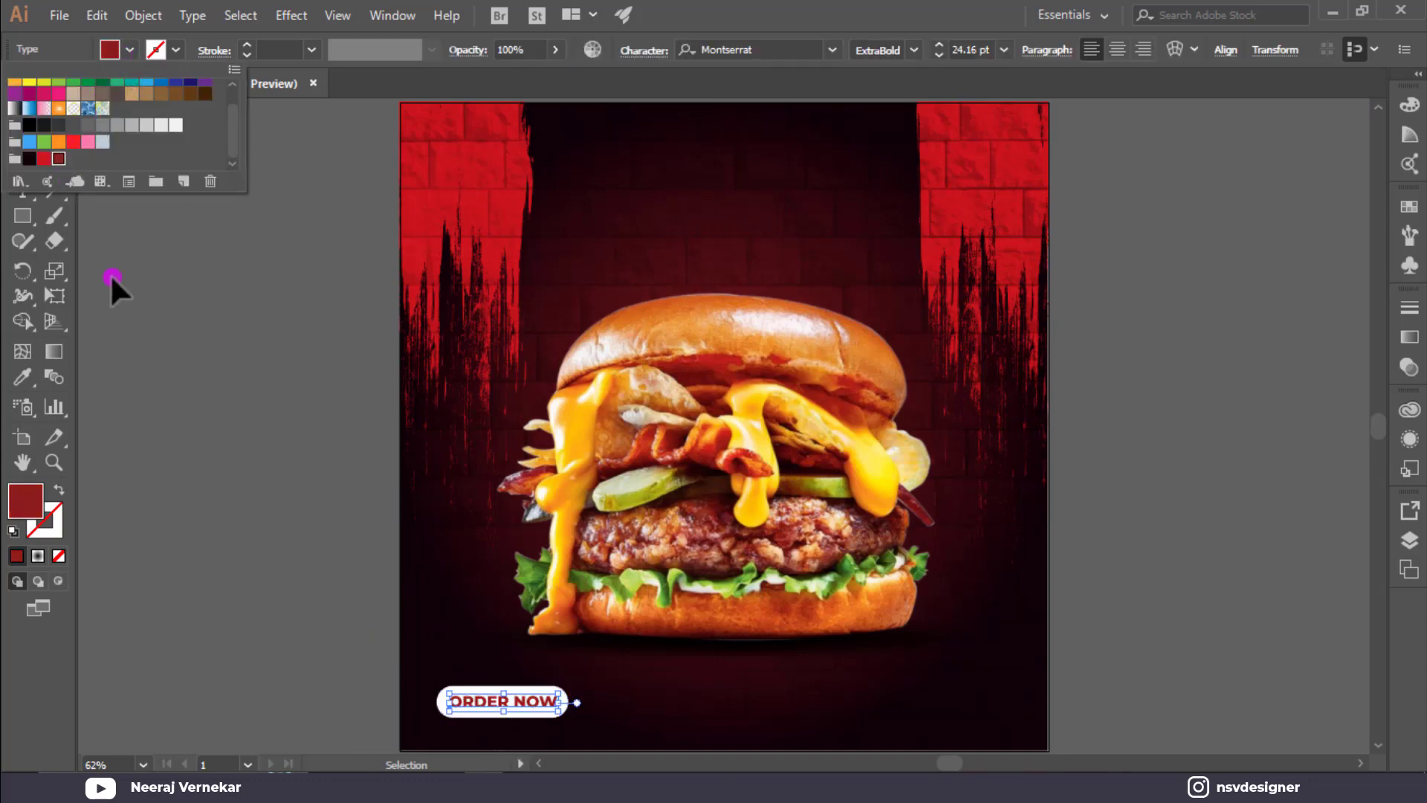
{"action": "left_click", "coordinate": [268, 617]}
{"action": "left_click", "coordinate": [625, 707]}
{"action": "left_click_drag", "start_coordinate": [536, 702], "coordinate": [990, 724]}
Copy ORDER NOW to the bottom right, make it white, and retype it as Contact Us.
{"action": "left_click", "coordinate": [654, 718]}
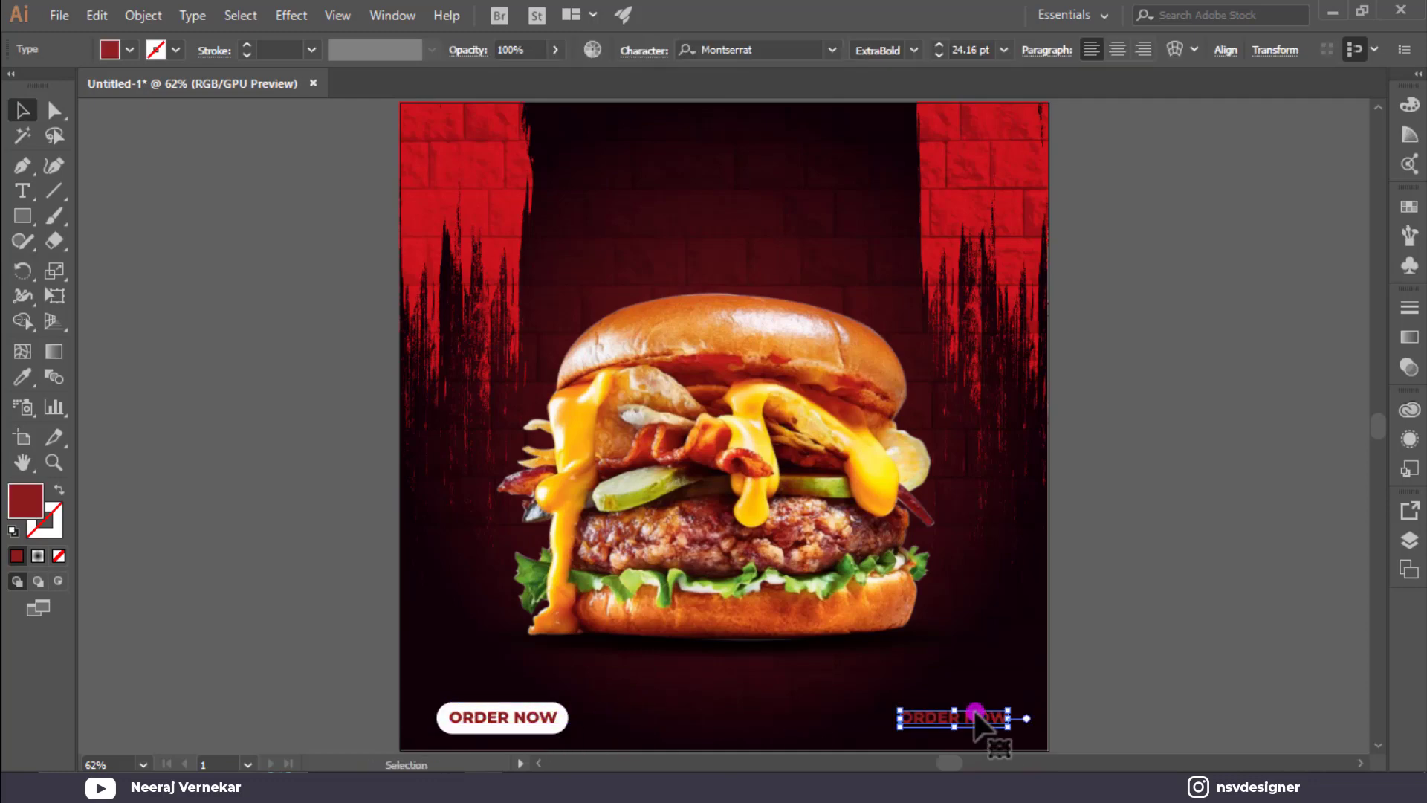
{"action": "left_click", "coordinate": [122, 50]}
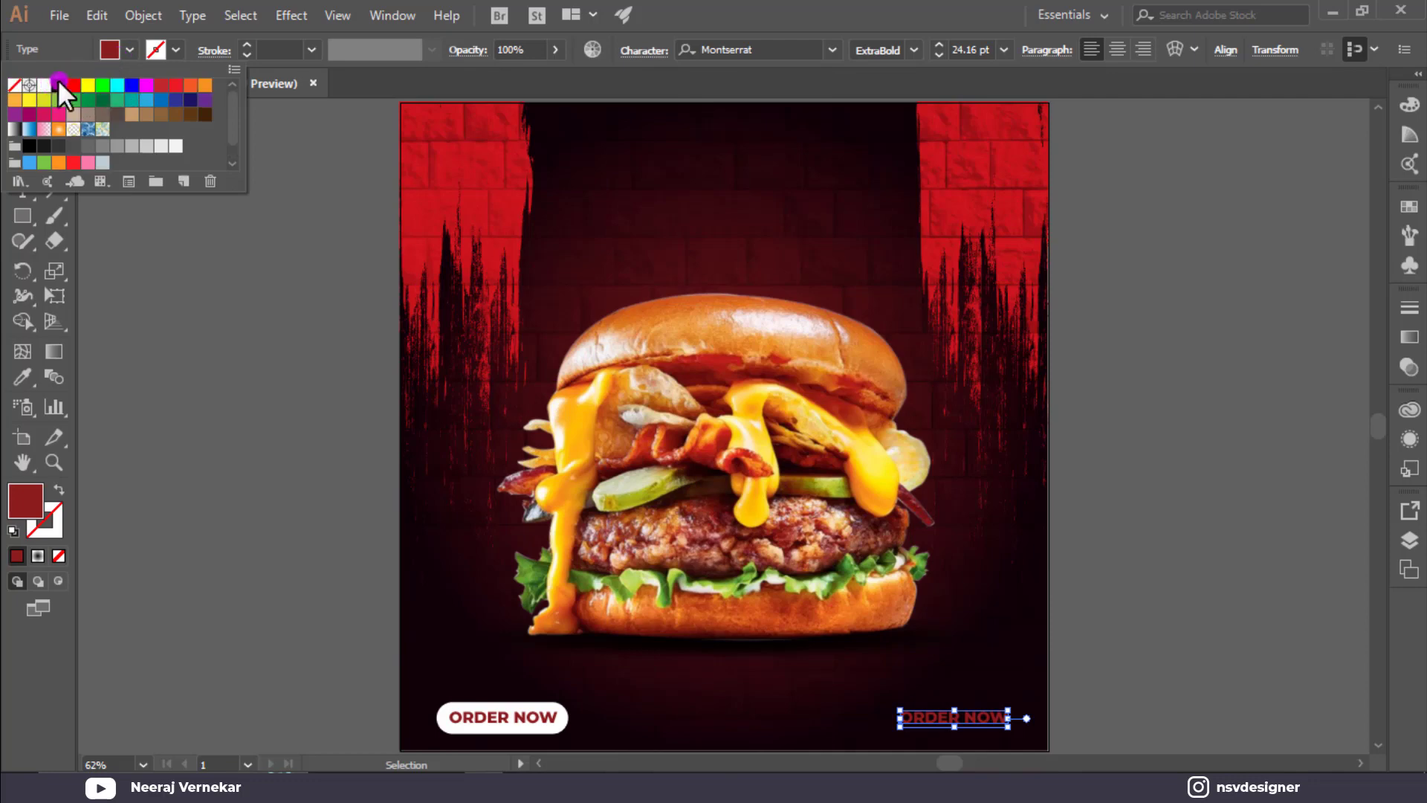
{"action": "double_click", "coordinate": [45, 88]}
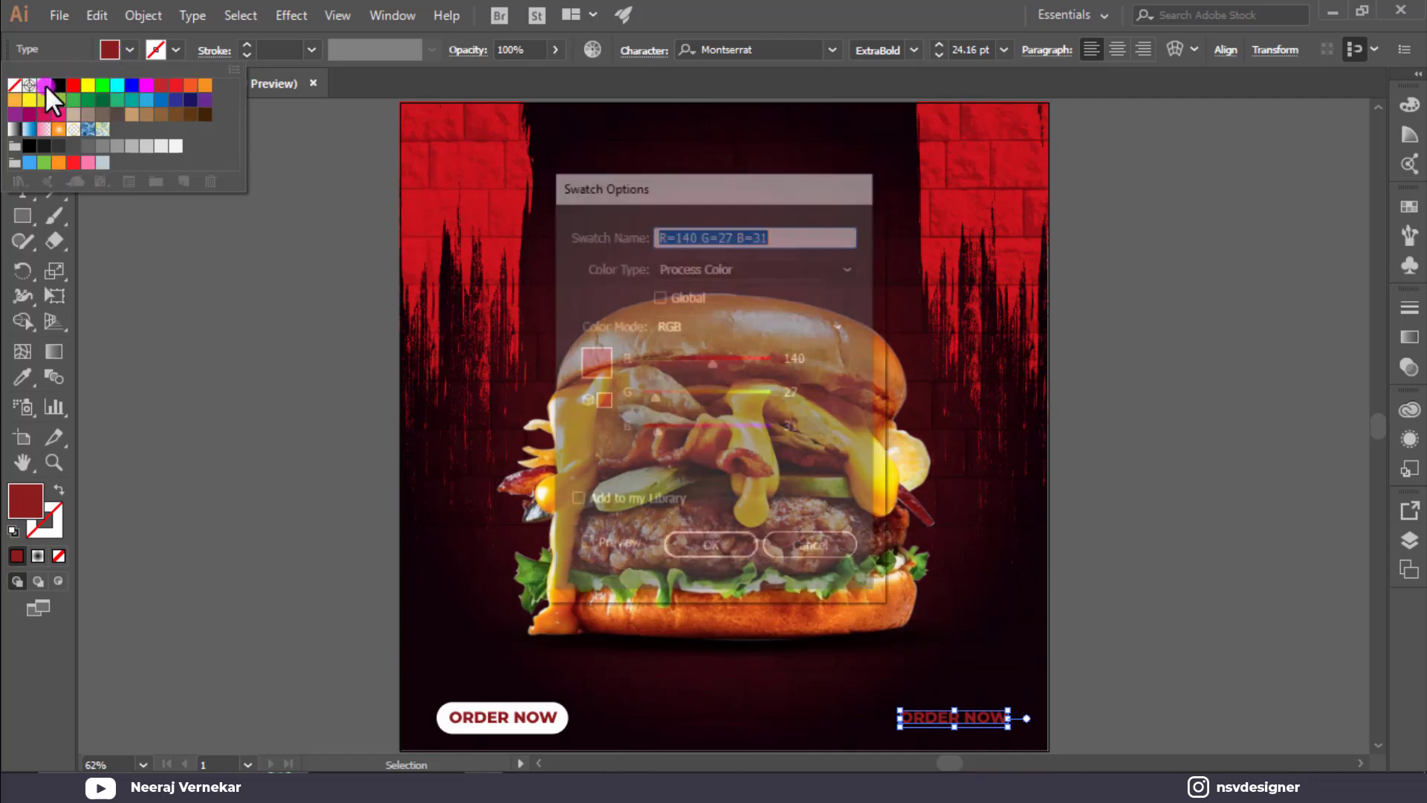
{"action": "key", "text": "Escape"}
{"action": "left_click", "coordinate": [48, 88]}
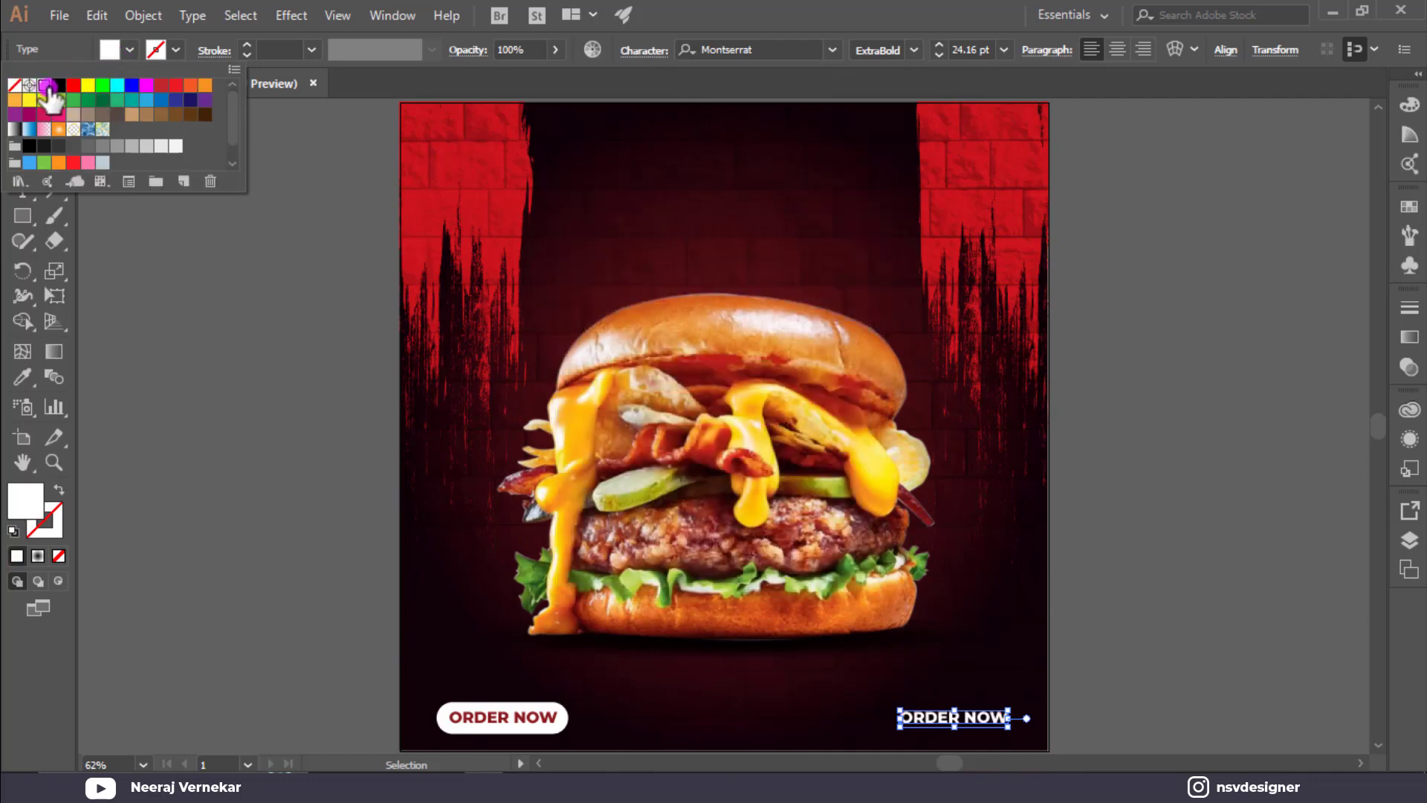
{"action": "left_click", "coordinate": [949, 718]}
{"action": "double_click", "coordinate": [944, 717]}
{"action": "key", "text": "ctrl+a"}
{"action": "type", "text": "C"}
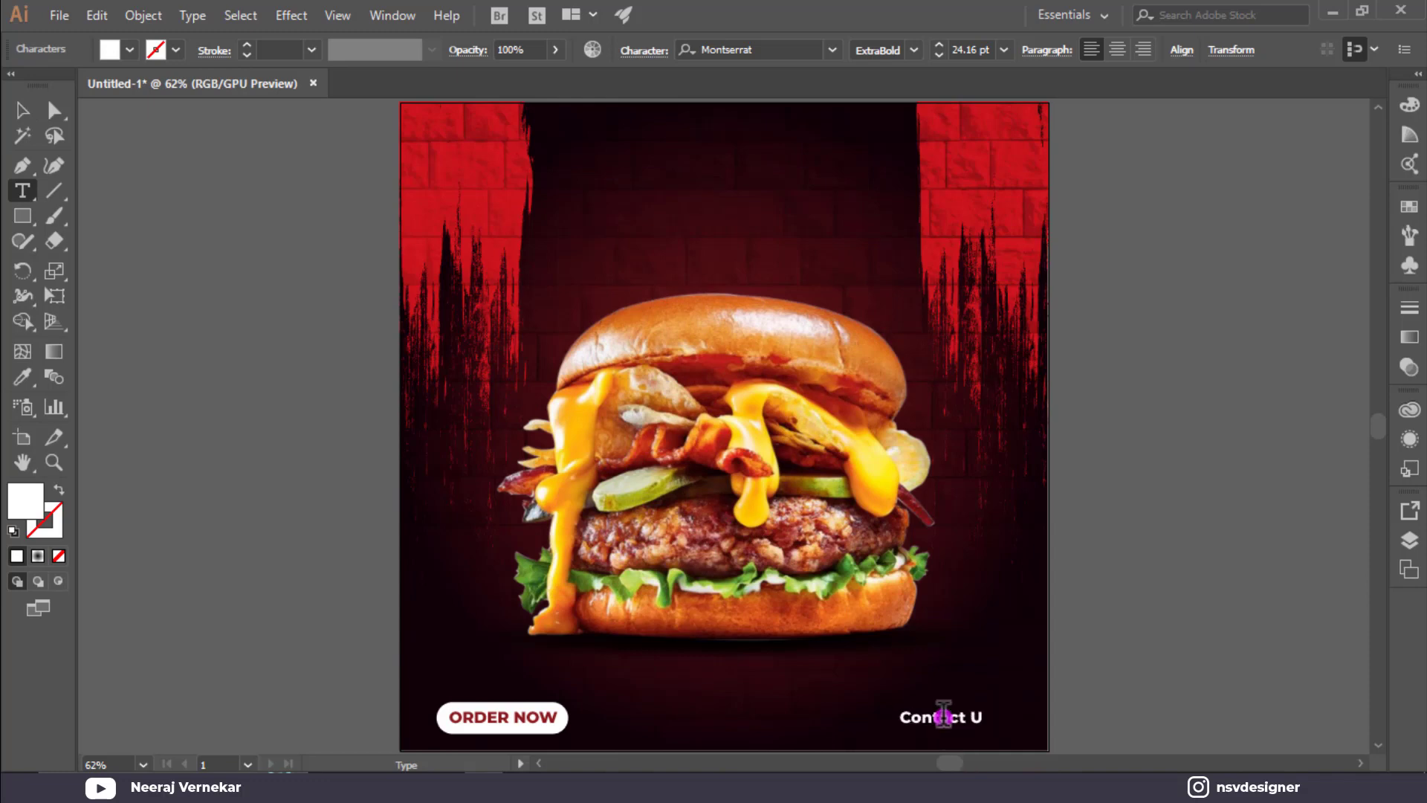
{"action": "left_click", "coordinate": [22, 110]}
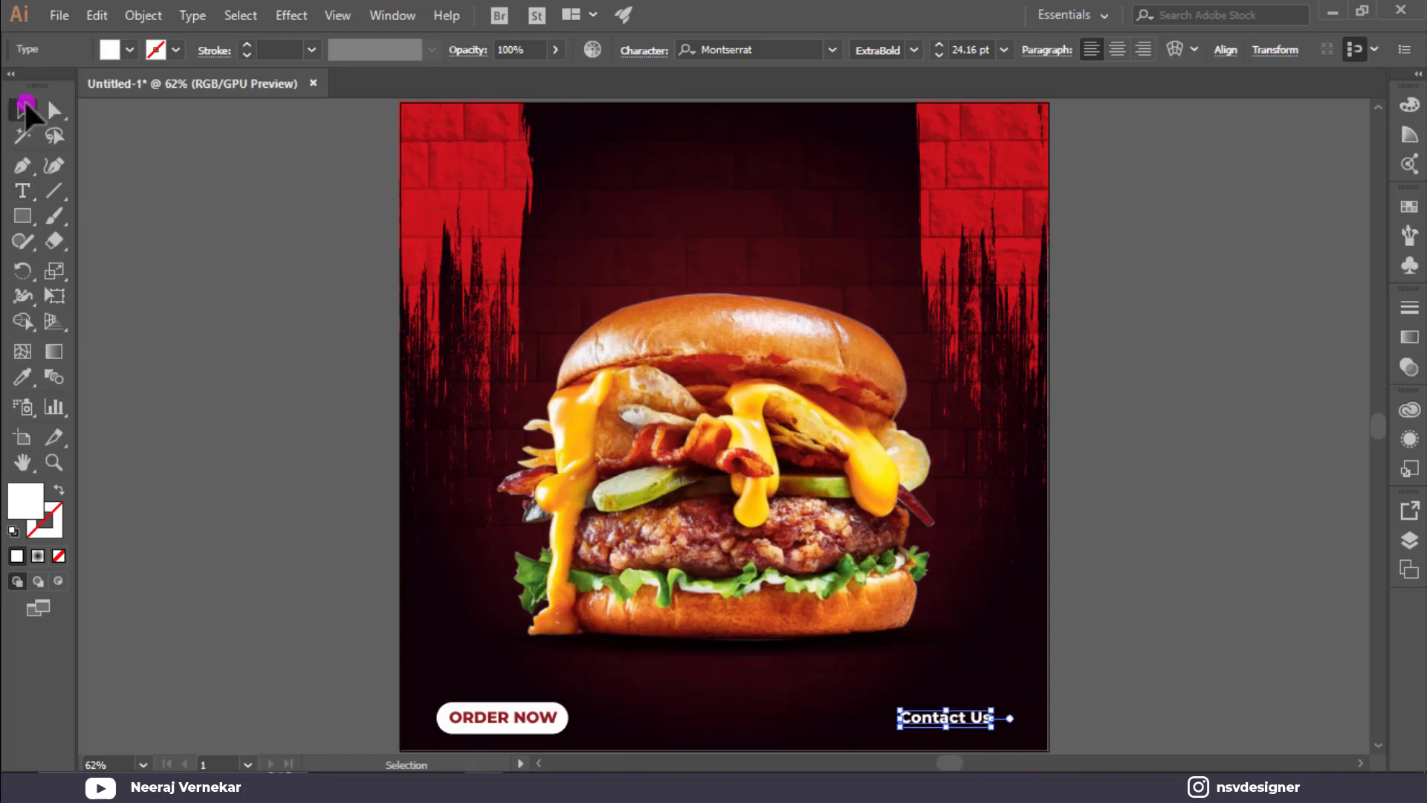
{"action": "scroll", "coordinate": [125, 157], "scroll_direction": "down", "scroll_amount": 2}
Set the upper Contact Us line to Regular weight and shrink it.
{"action": "scroll", "coordinate": [946, 614], "scroll_direction": "up", "scroll_amount": 2}
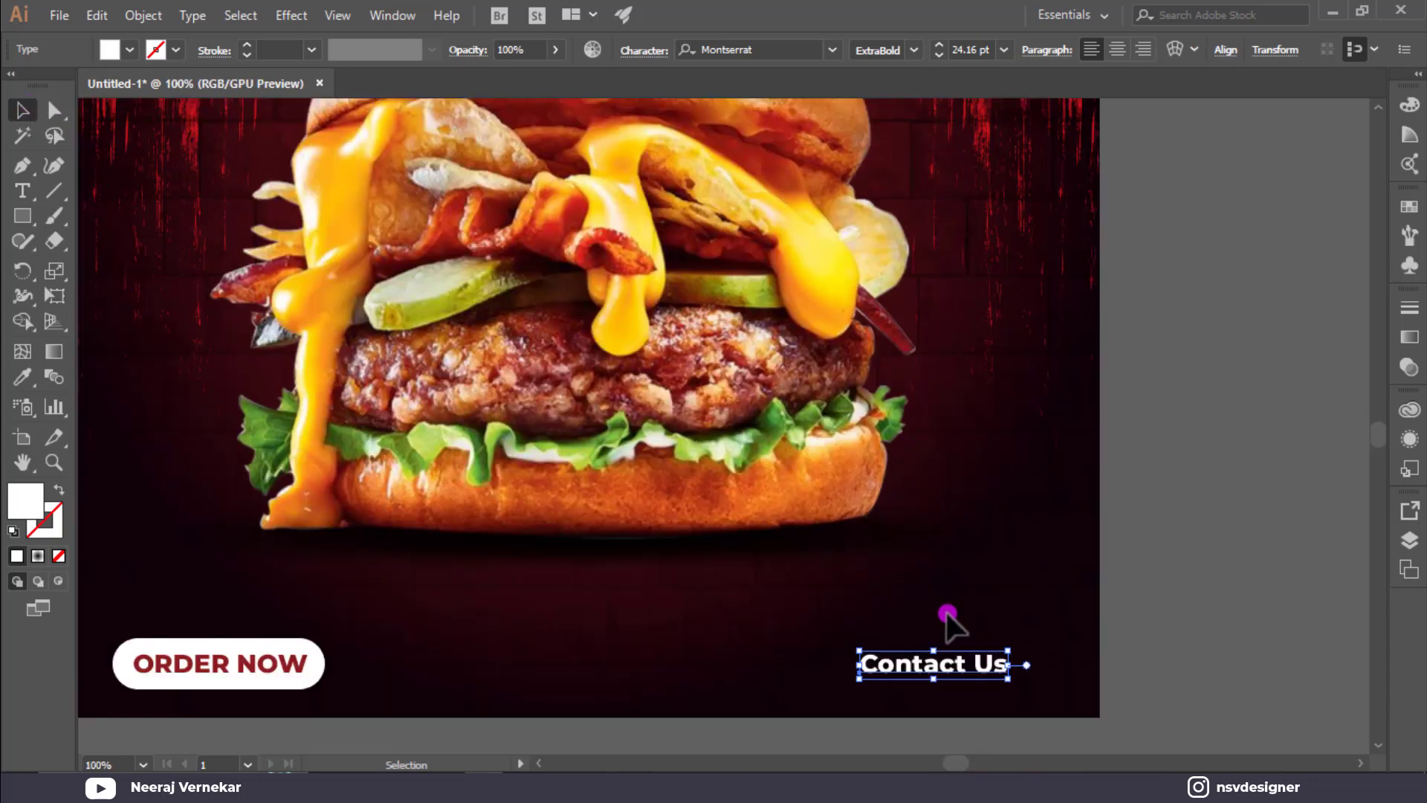
{"action": "scroll", "coordinate": [947, 613], "scroll_direction": "down", "scroll_amount": 1}
{"action": "left_click_drag", "start_coordinate": [949, 615], "coordinate": [966, 638]}
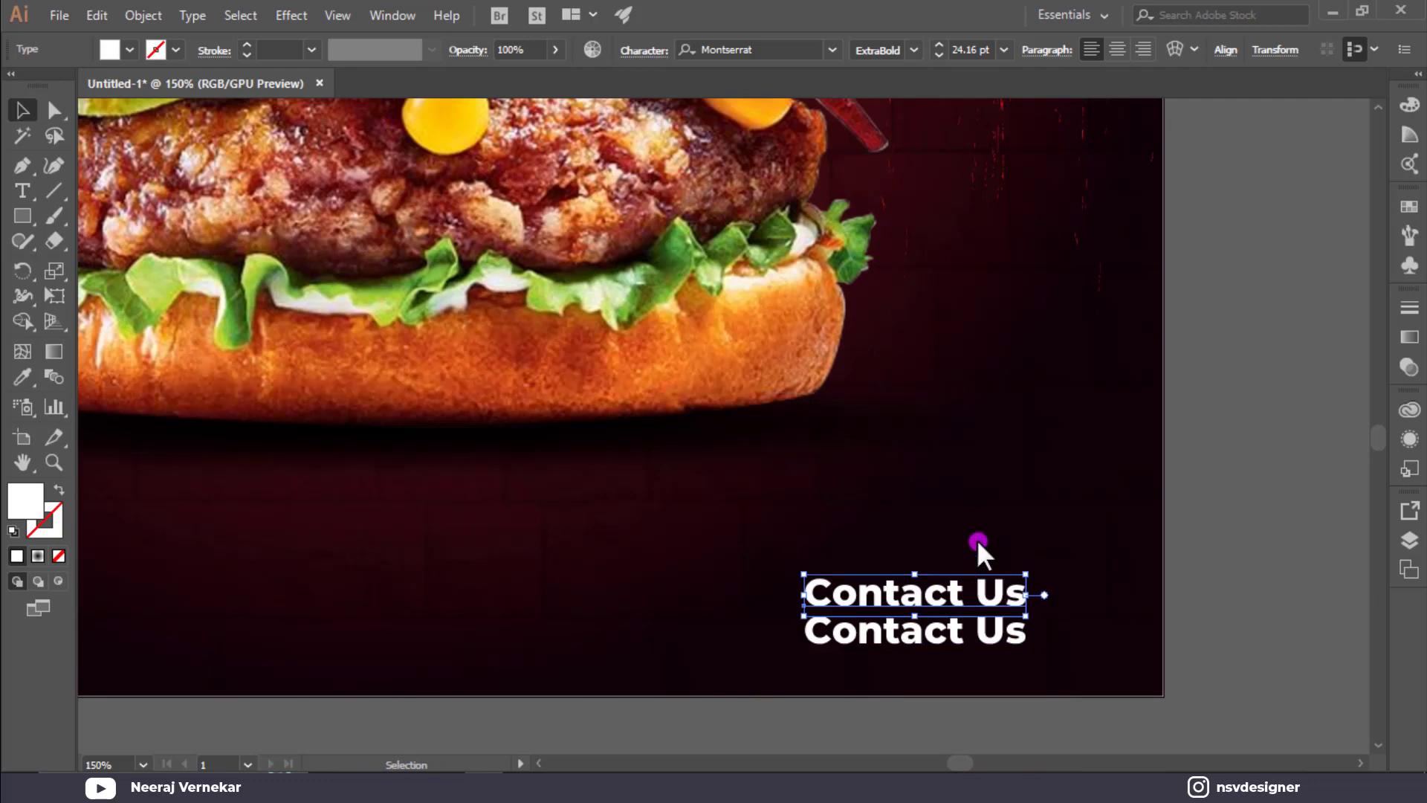
{"action": "left_click", "coordinate": [915, 50]}
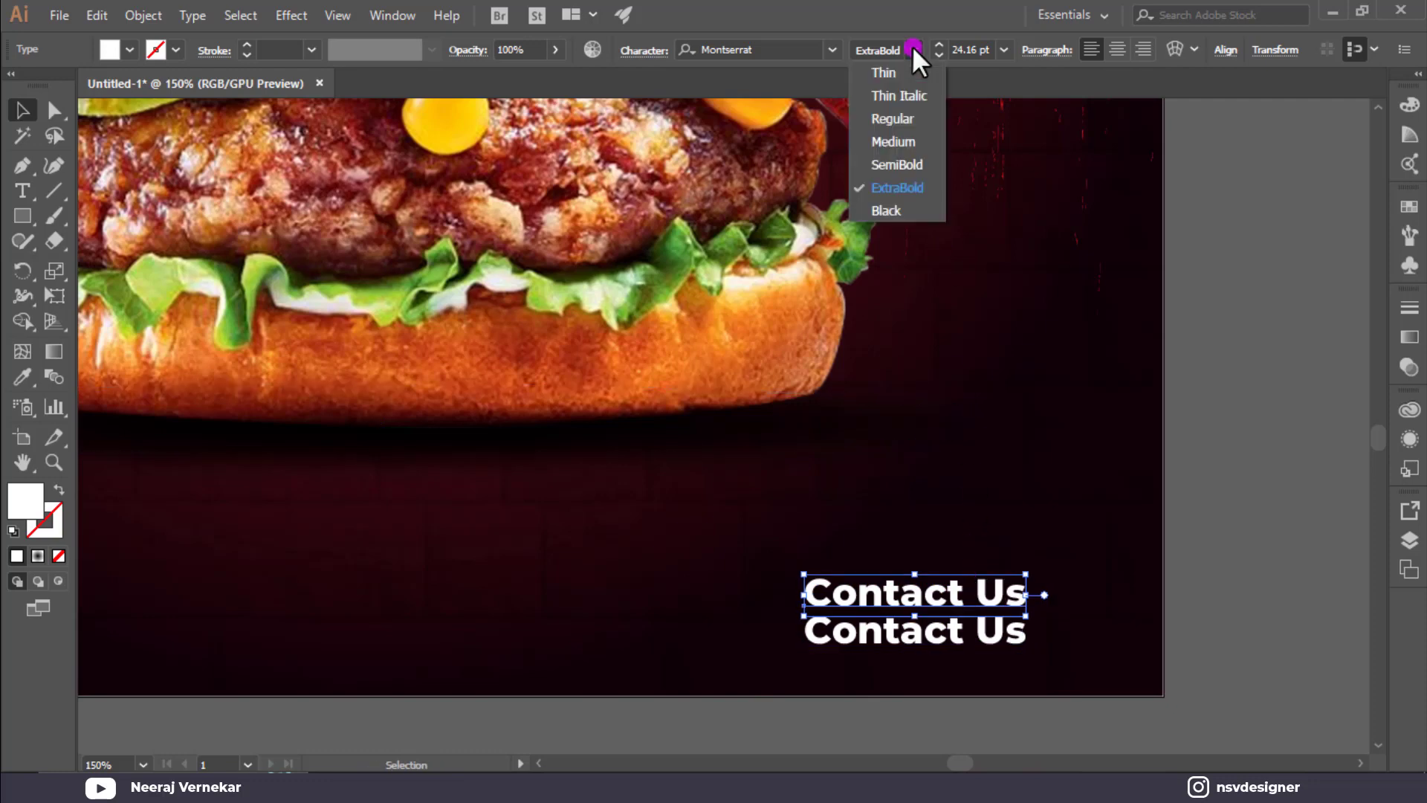
{"action": "left_click", "coordinate": [918, 122]}
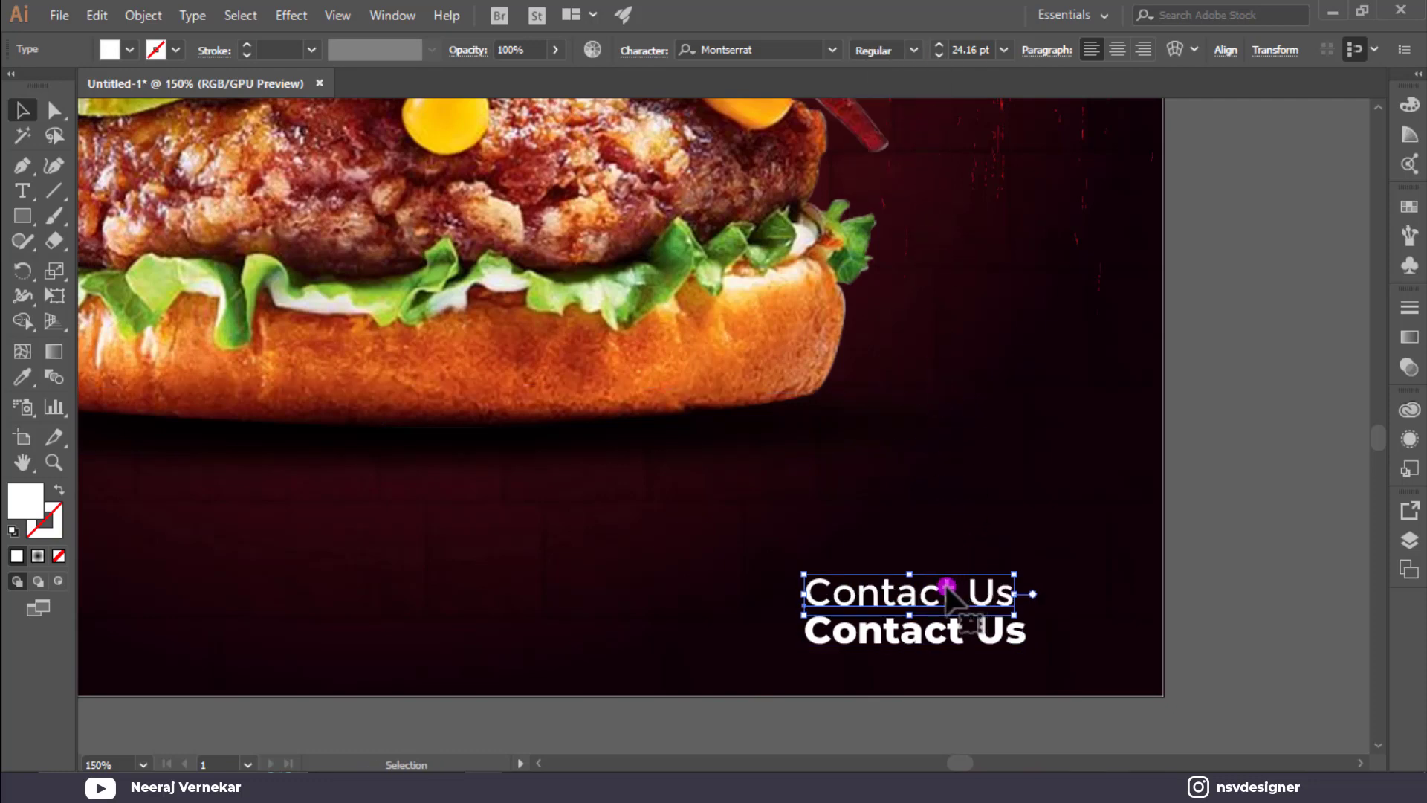
{"action": "left_click_drag", "start_coordinate": [806, 572], "coordinate": [875, 587]}
{"action": "left_click", "coordinate": [916, 565]}
Replace the lower bold line's text with the contact phone number.
{"action": "double_click", "coordinate": [922, 640]}
{"action": "key", "text": "ctrl+a"}
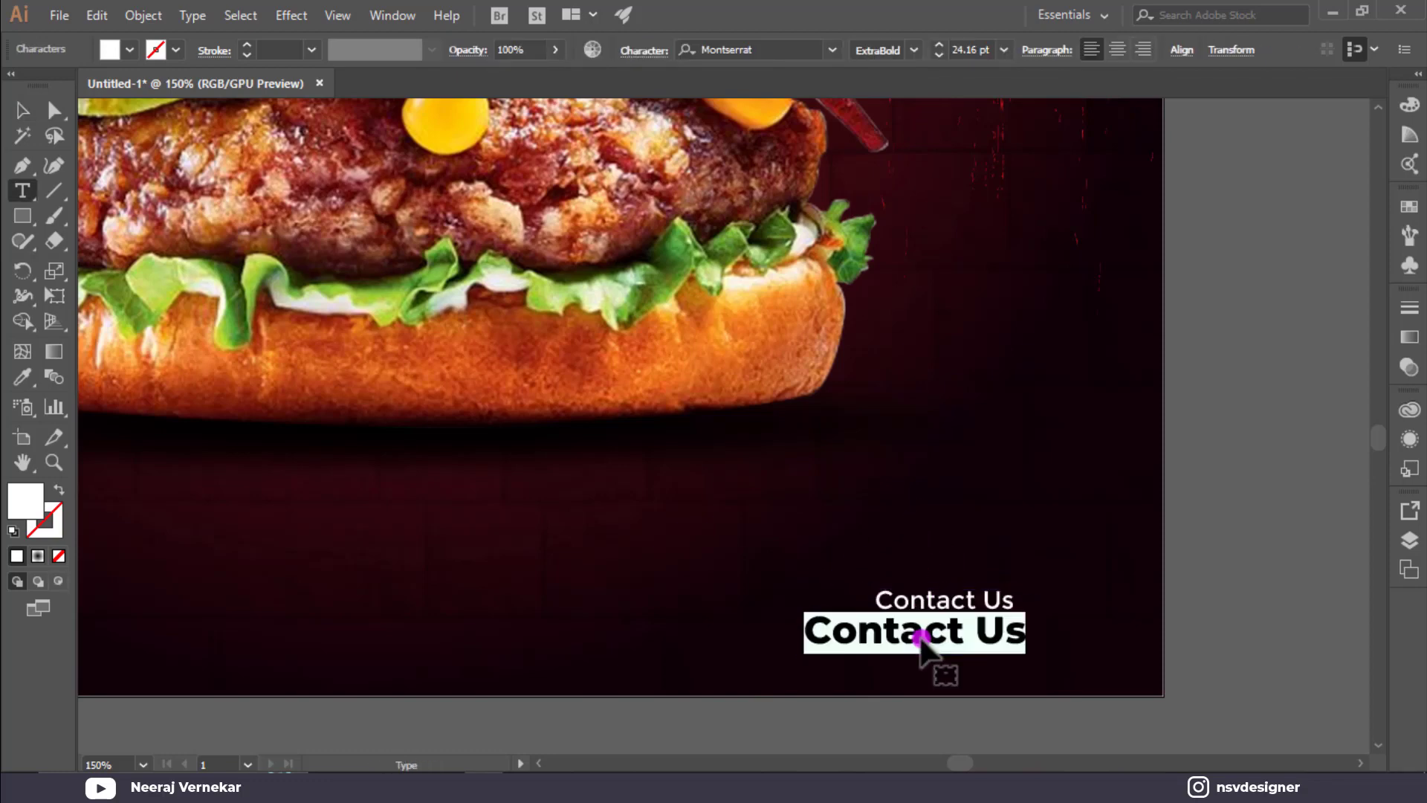
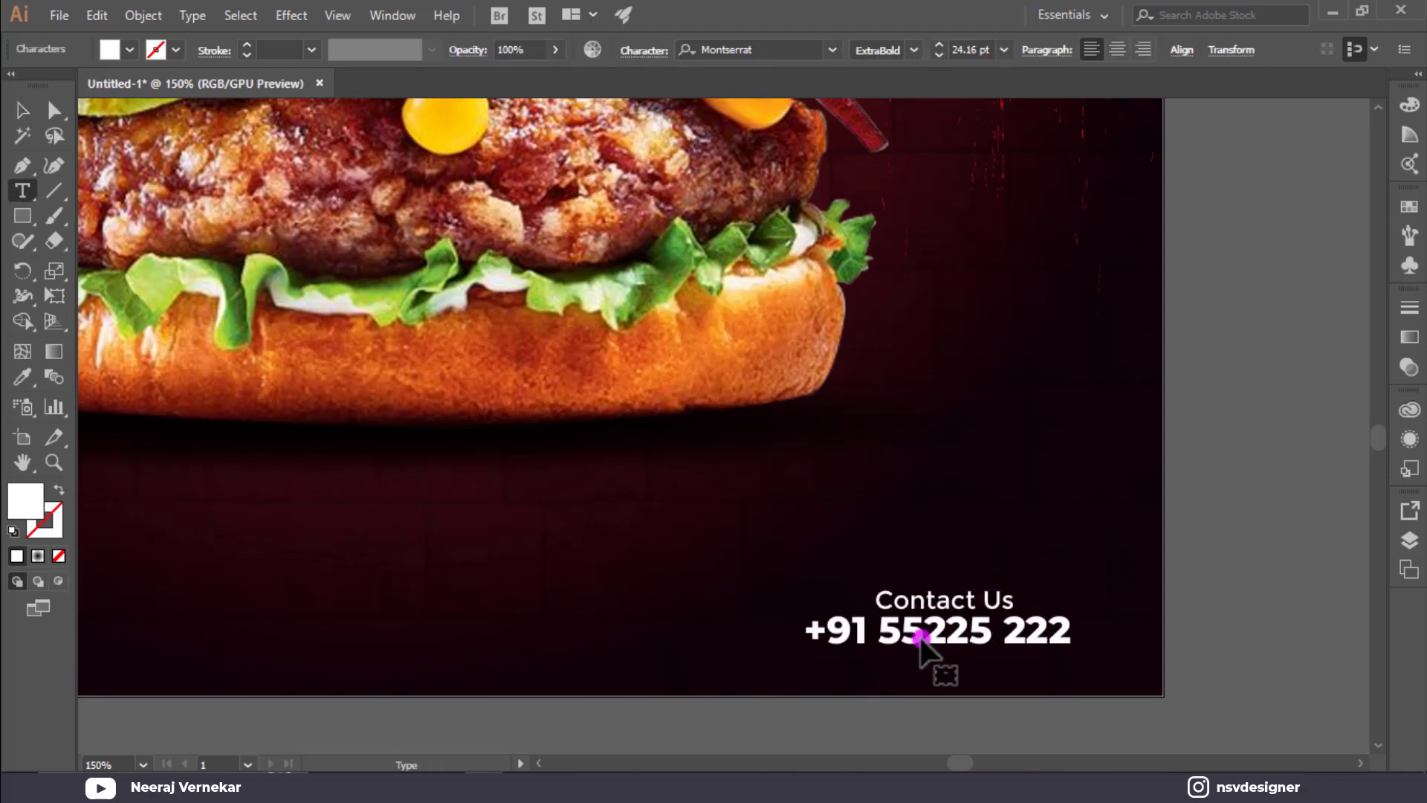
{"action": "key", "text": "Escape"}
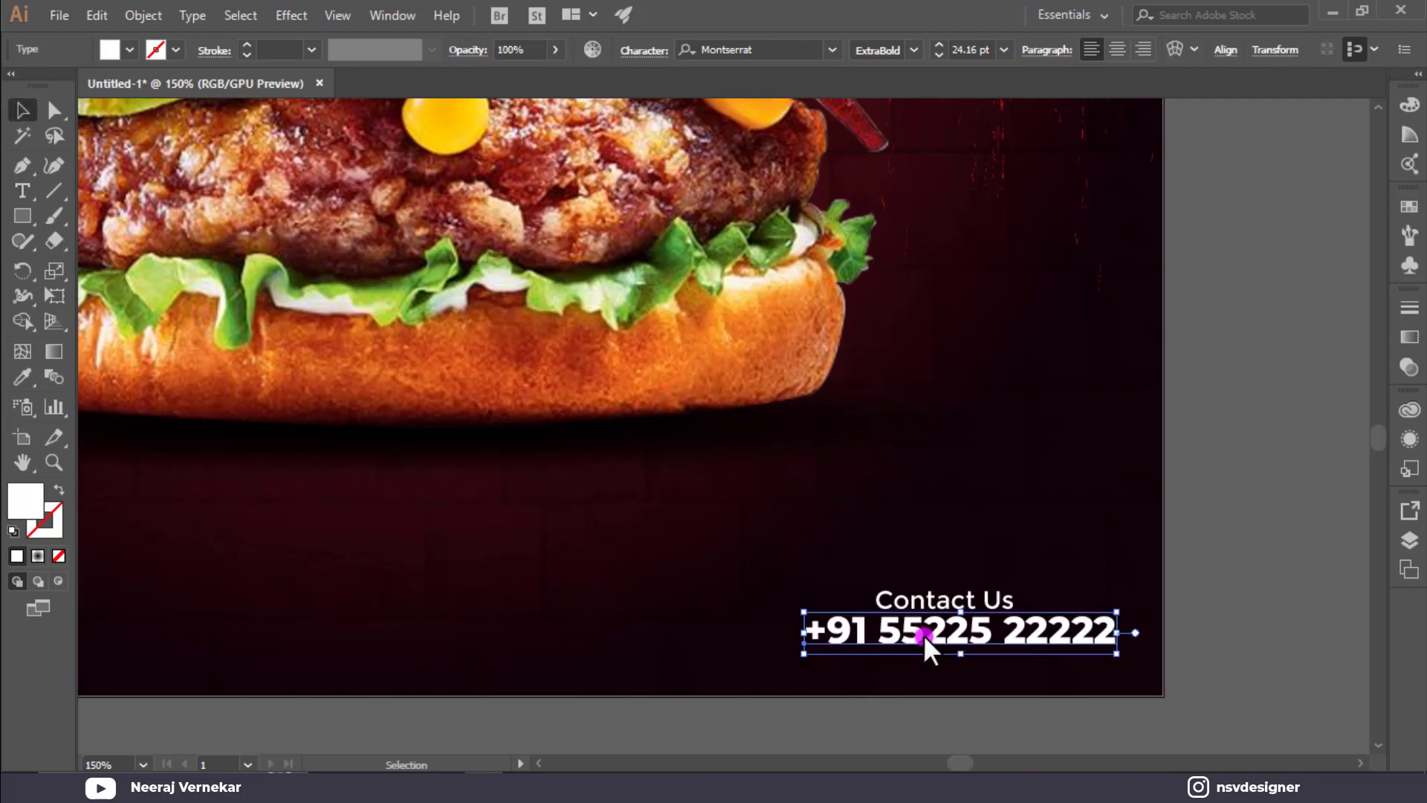
Right-align the Contact Us and phone lines, shift them in from the edge, and group them.
{"action": "left_click_drag", "start_coordinate": [1033, 544], "coordinate": [952, 660]}
{"action": "left_click", "coordinate": [1141, 50]}
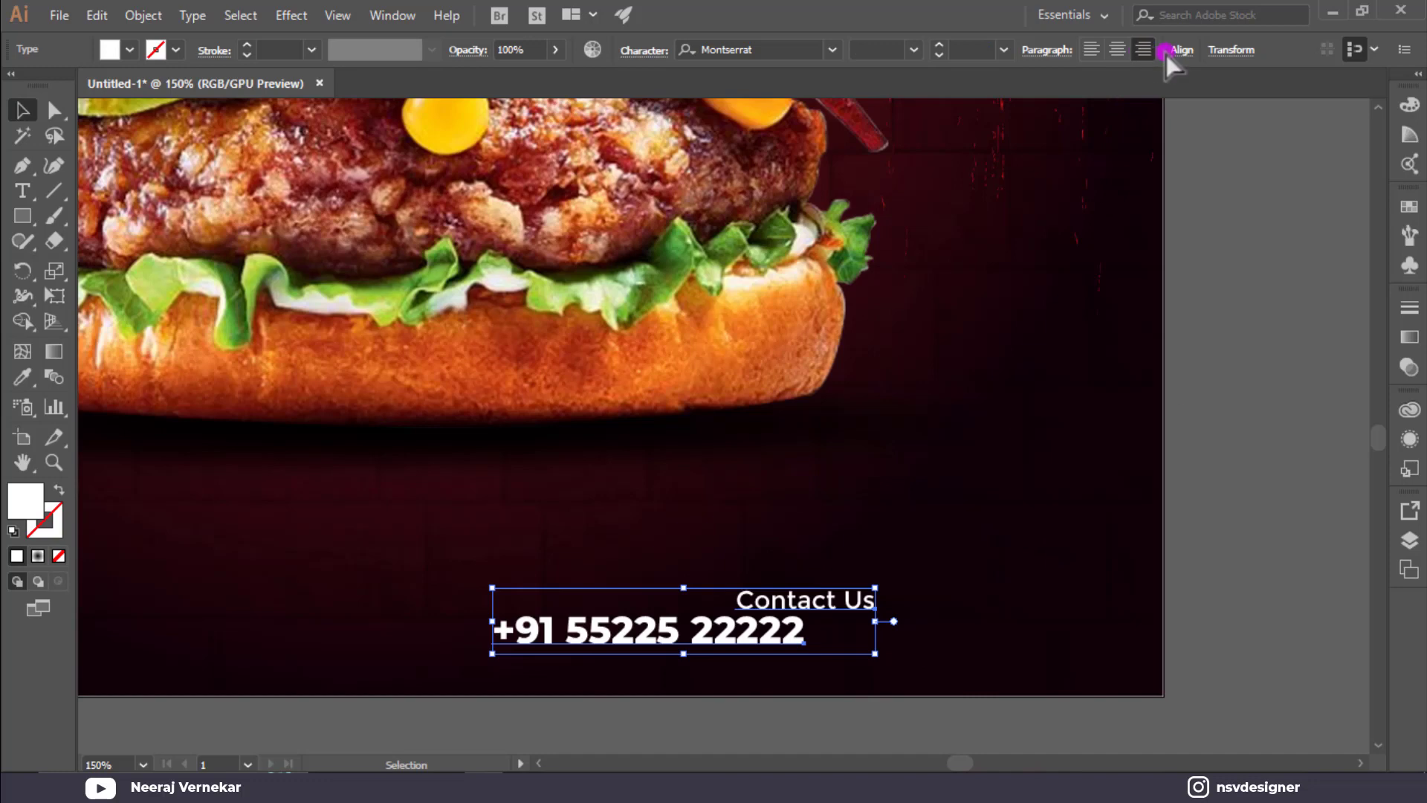
{"action": "key", "text": "ctrl+z"}
{"action": "left_click", "coordinate": [1188, 53]}
{"action": "left_click", "coordinate": [1047, 104]}
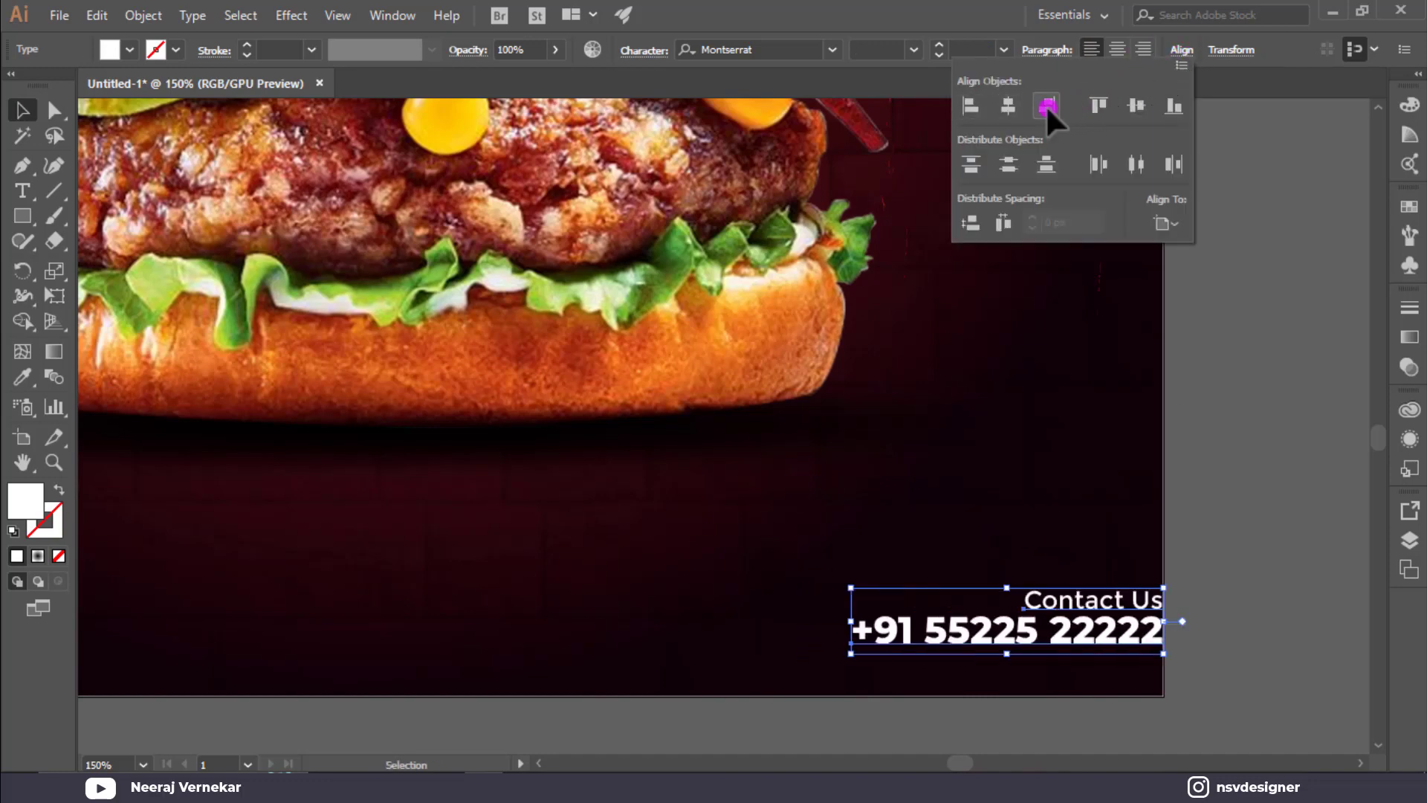
{"action": "left_click", "coordinate": [1127, 640]}
{"action": "left_click_drag", "start_coordinate": [1127, 640], "coordinate": [1078, 643]}
{"action": "key", "text": "ctrl+shift+a"}
{"action": "left_click", "coordinate": [1079, 643]}
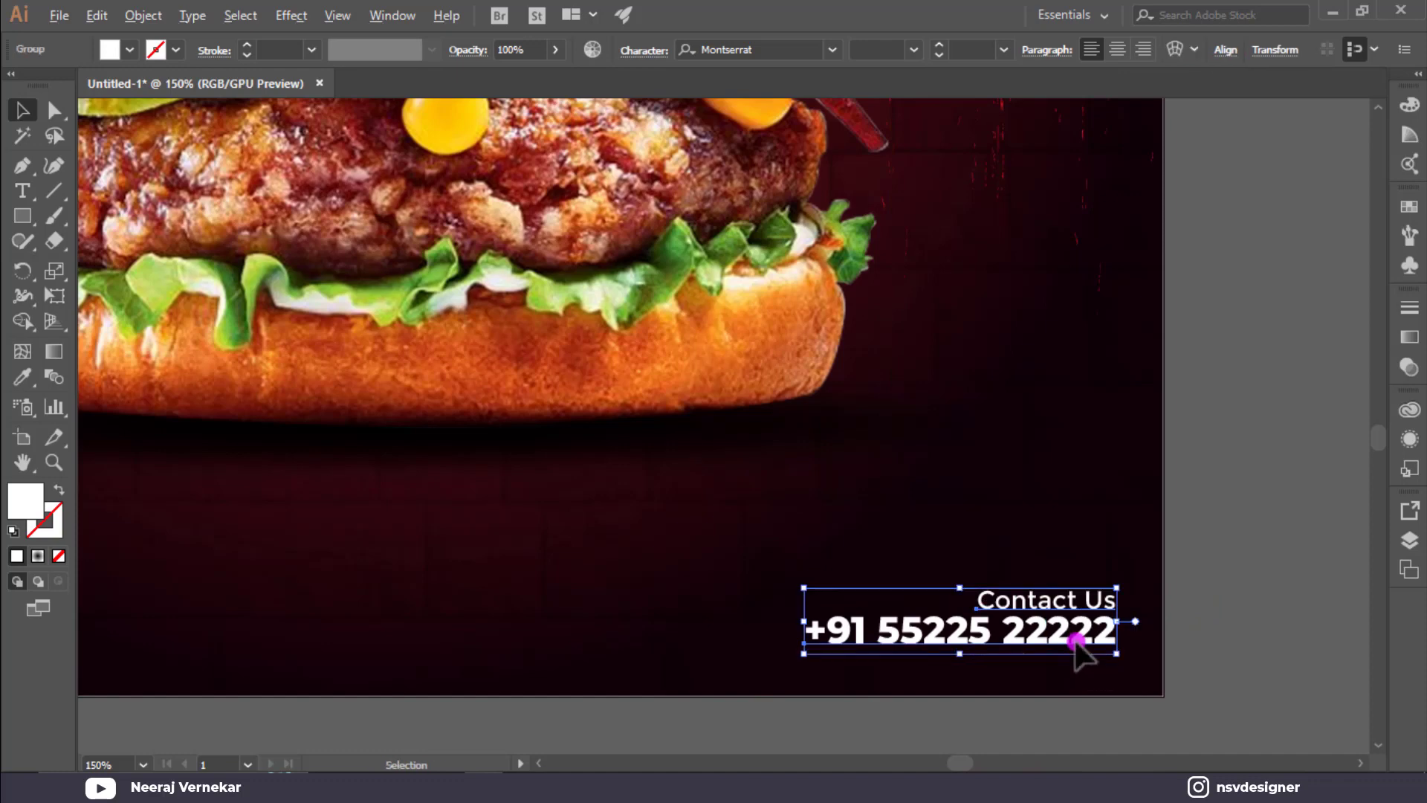
{"action": "key", "text": "ctrl+minus"}
{"action": "key", "text": "ctrl+minus"}
{"action": "left_click", "coordinate": [493, 607]}
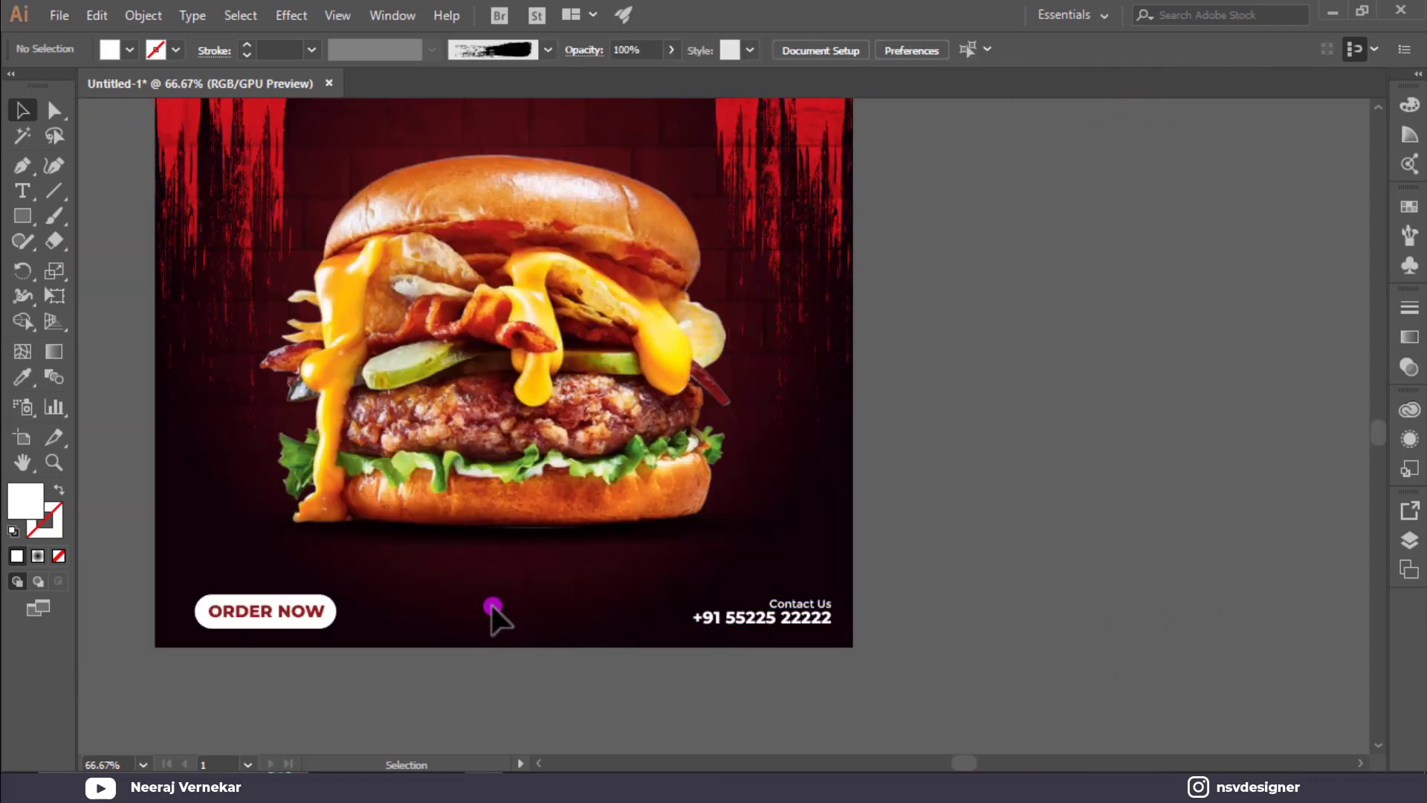
Align the ORDER NOW button group relative to the artboard and fit the artboard in view.
{"action": "left_click", "coordinate": [296, 628]}
{"action": "key", "text": "a"}
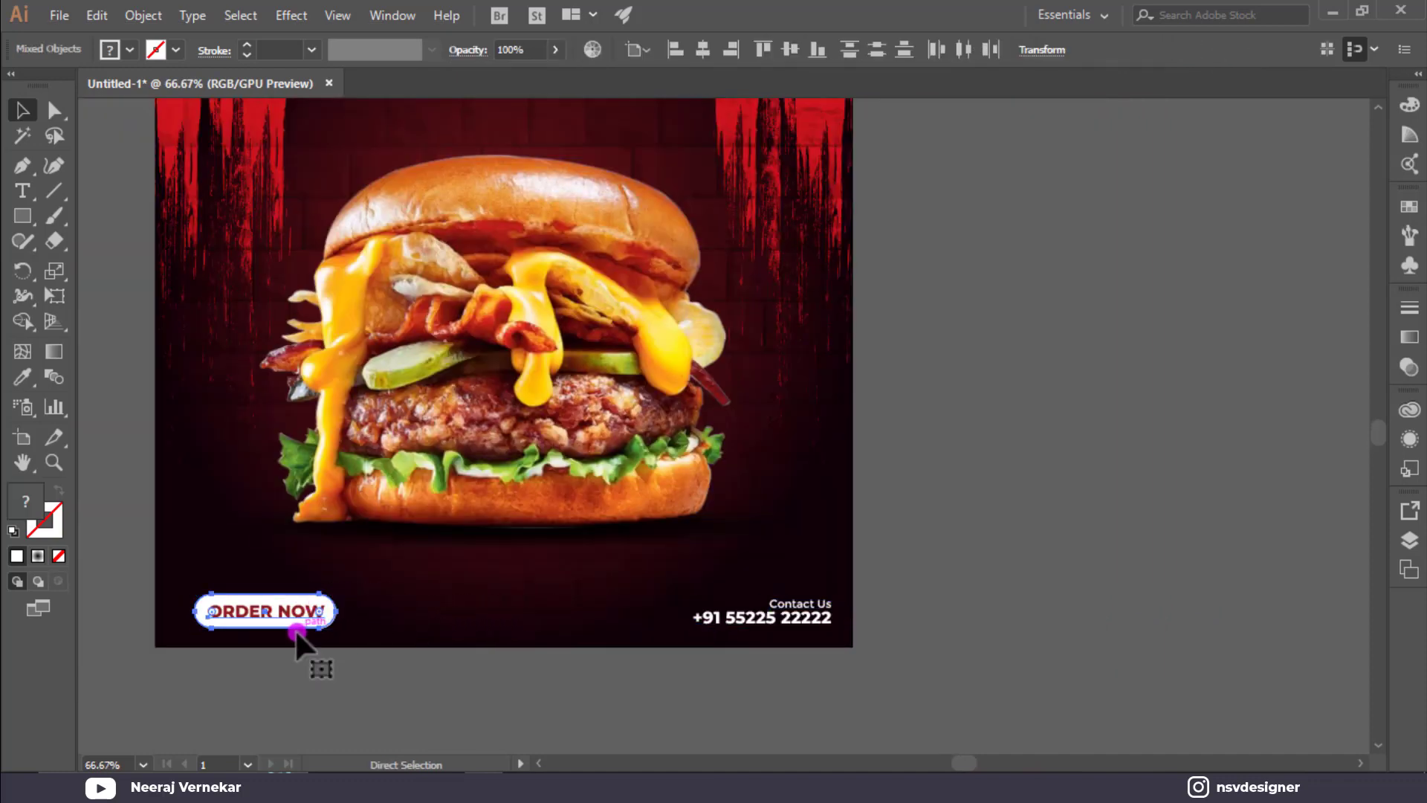
{"action": "key", "text": "v"}
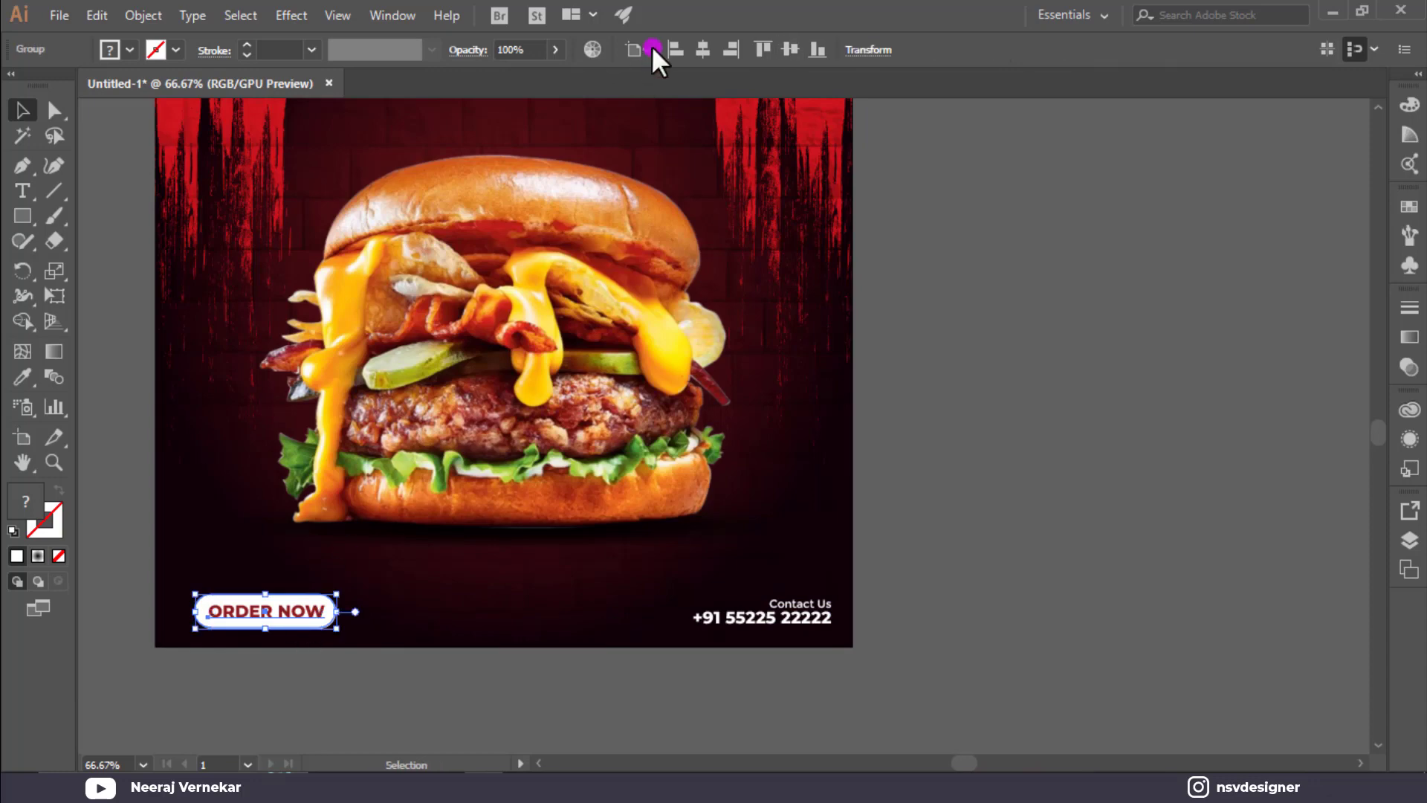
{"action": "left_click", "coordinate": [651, 46]}
{"action": "left_click", "coordinate": [671, 69]}
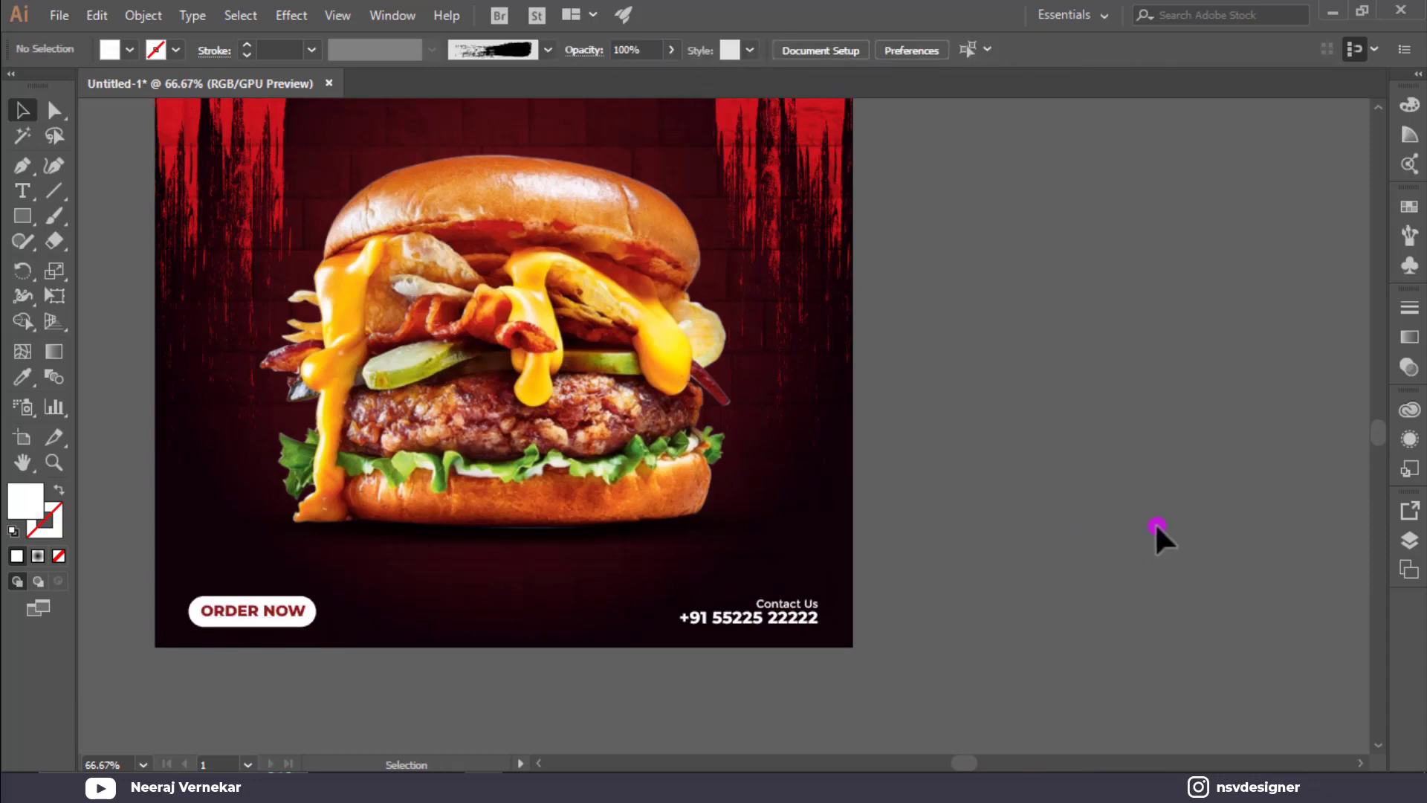
{"action": "key", "text": "ctrl+0"}
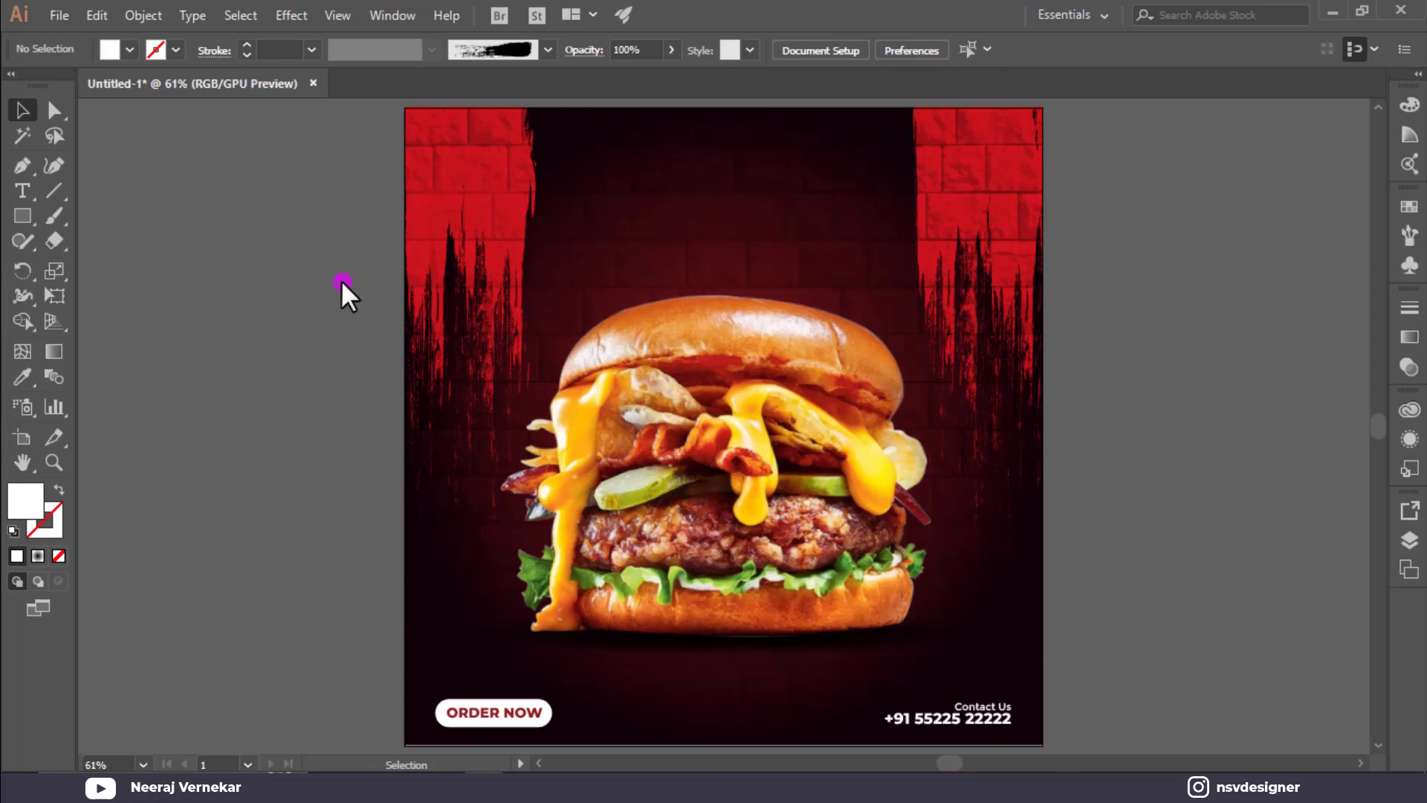
{"action": "key", "text": "t"}
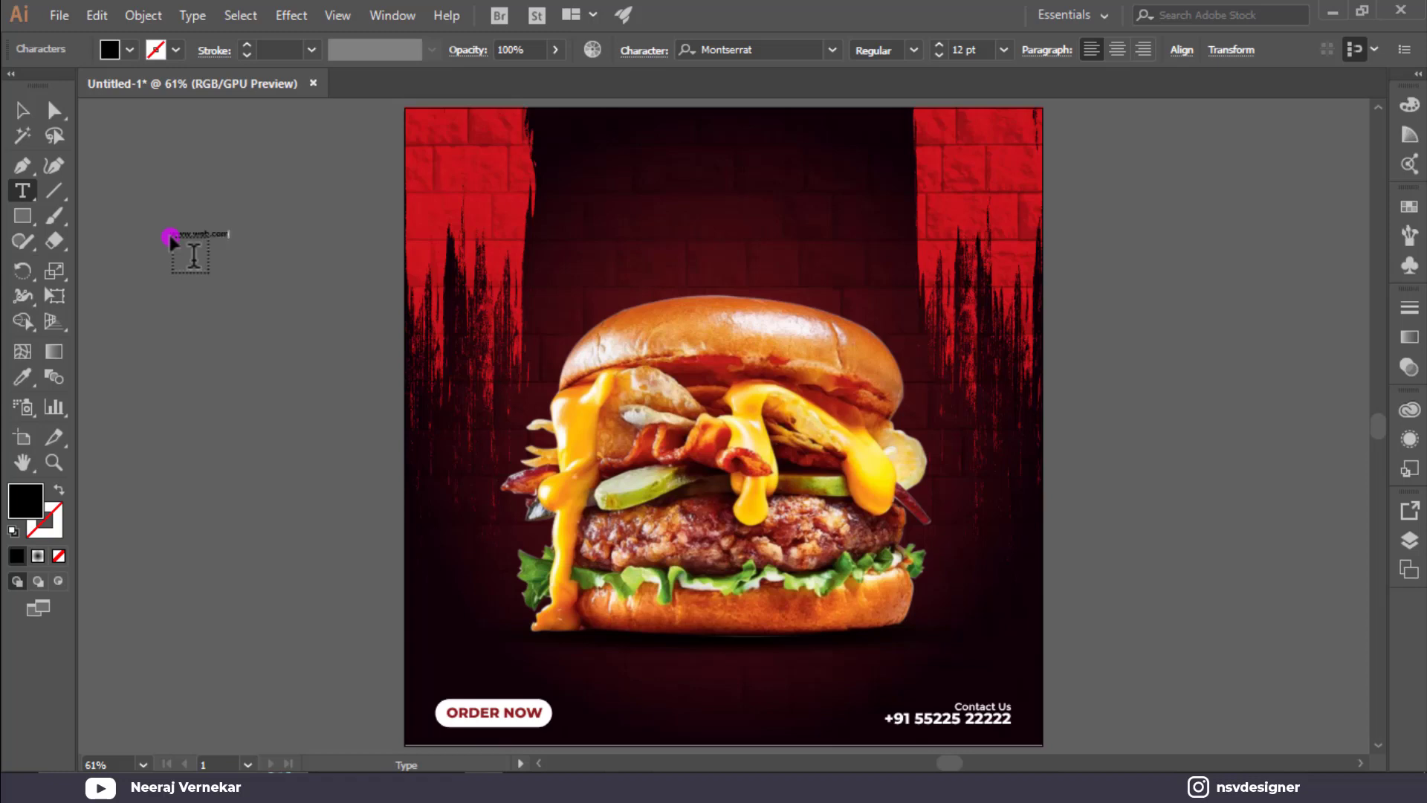
{"action": "key", "text": "Escape"}
{"action": "left_click", "coordinate": [112, 50]}
{"action": "left_click", "coordinate": [45, 85]}
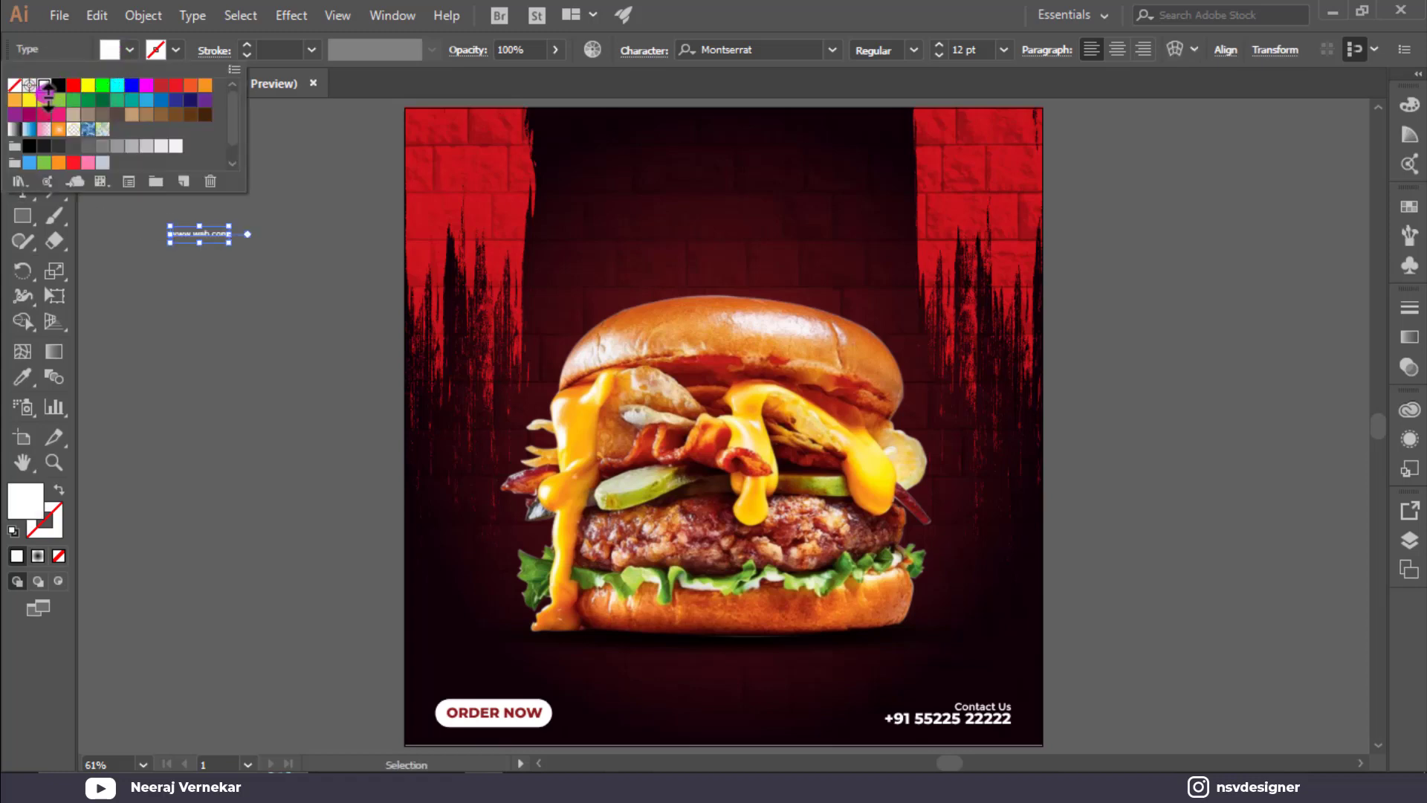
{"action": "left_click_drag", "start_coordinate": [232, 245], "coordinate": [253, 259]}
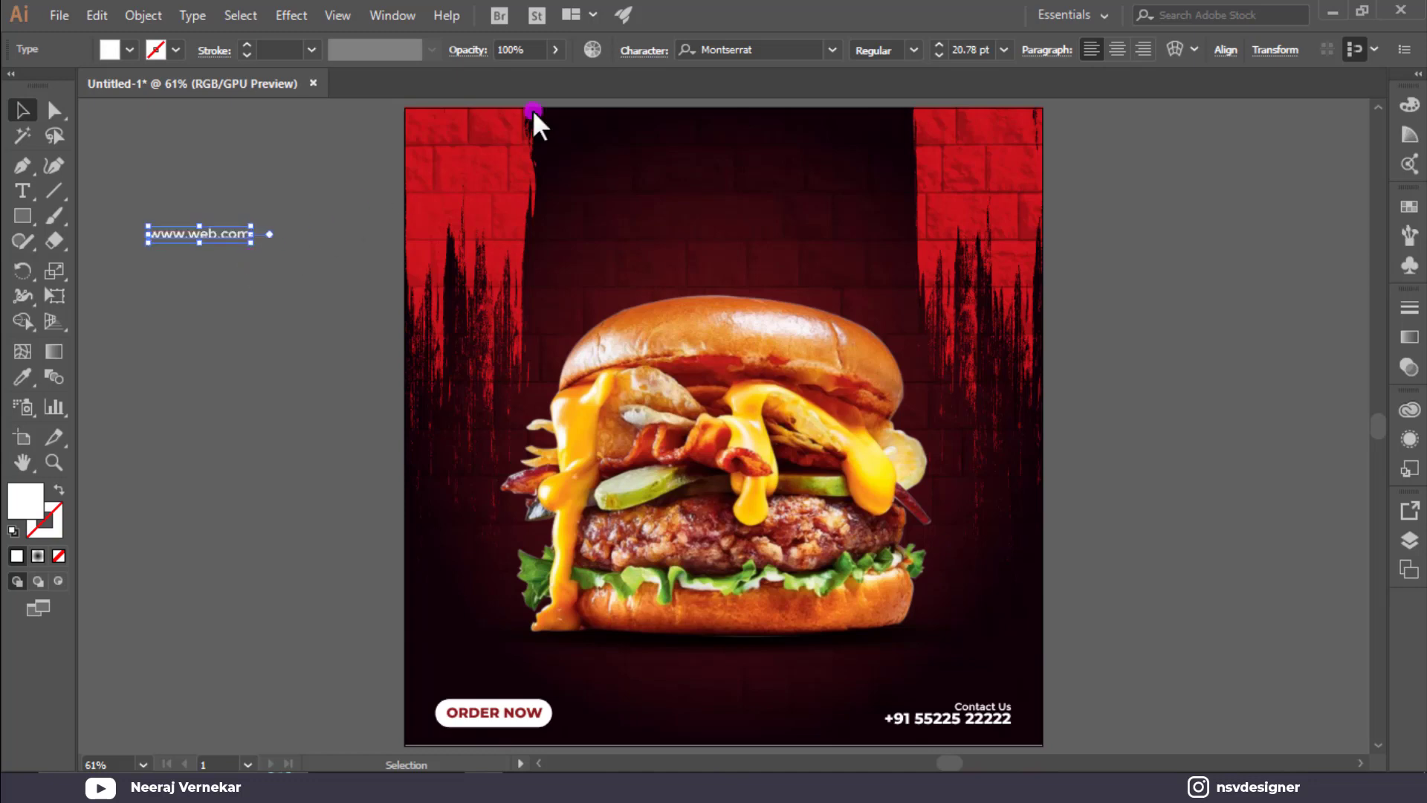
{"action": "left_click", "coordinate": [637, 52]}
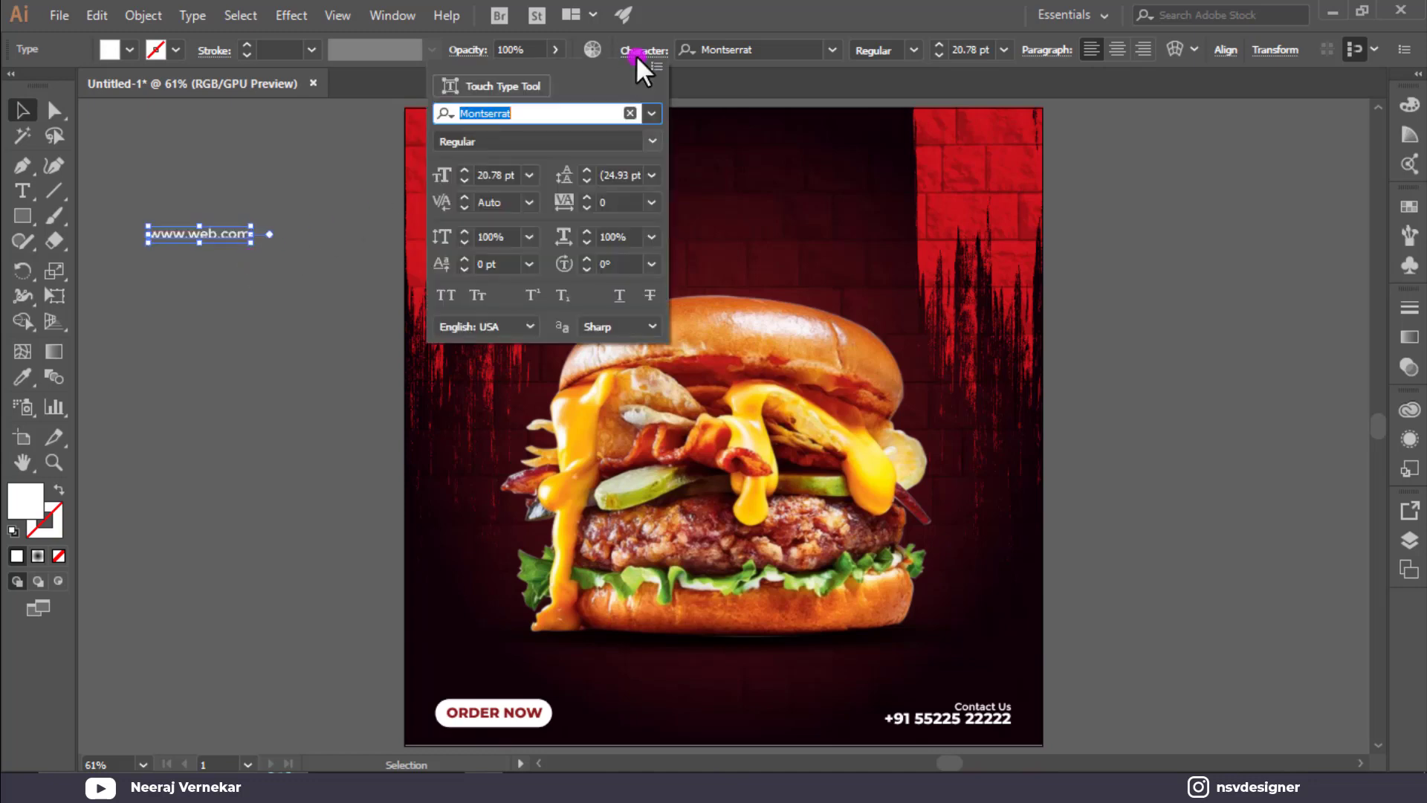
{"action": "left_click", "coordinate": [650, 203]}
{"action": "left_click", "coordinate": [678, 529]}
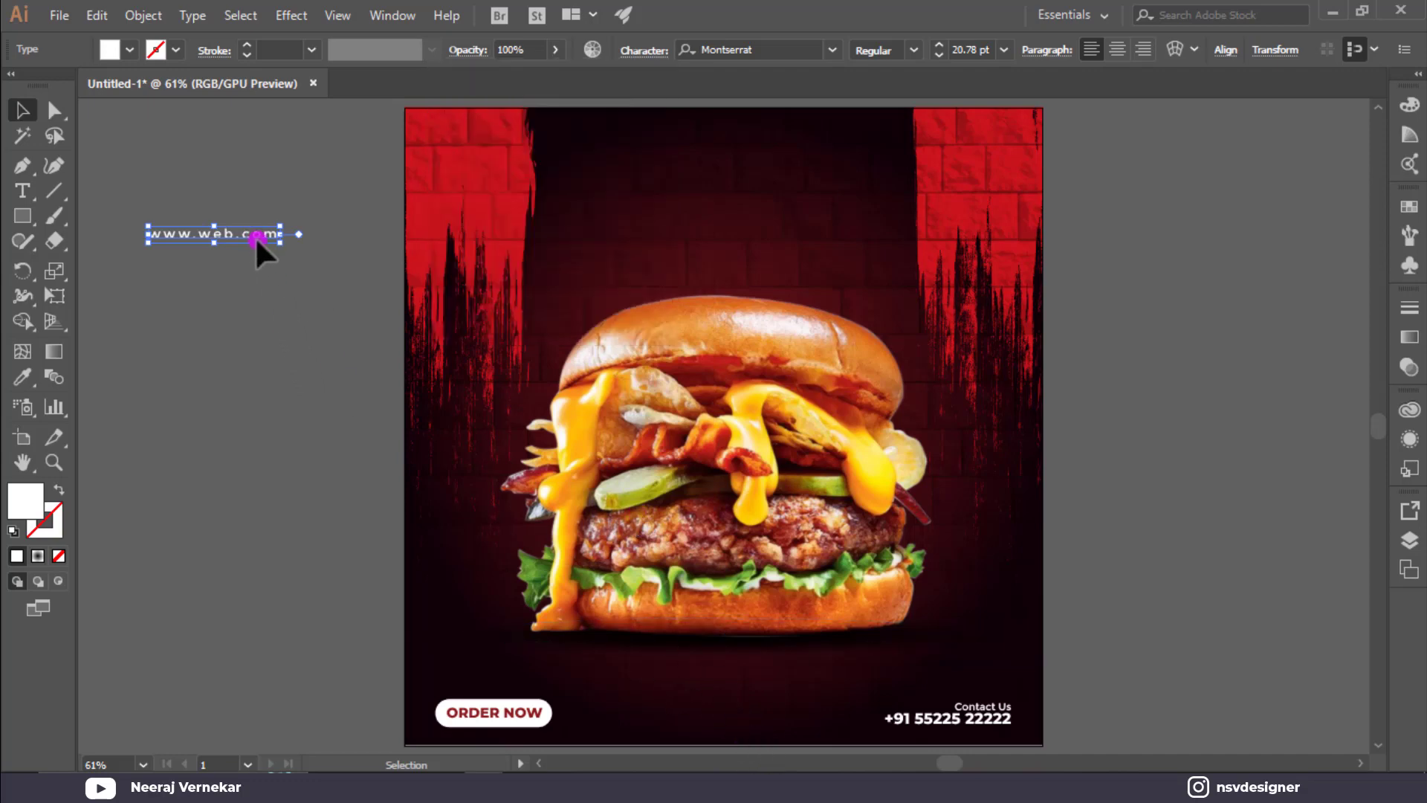
{"action": "left_click_drag", "start_coordinate": [256, 236], "coordinate": [774, 721]}
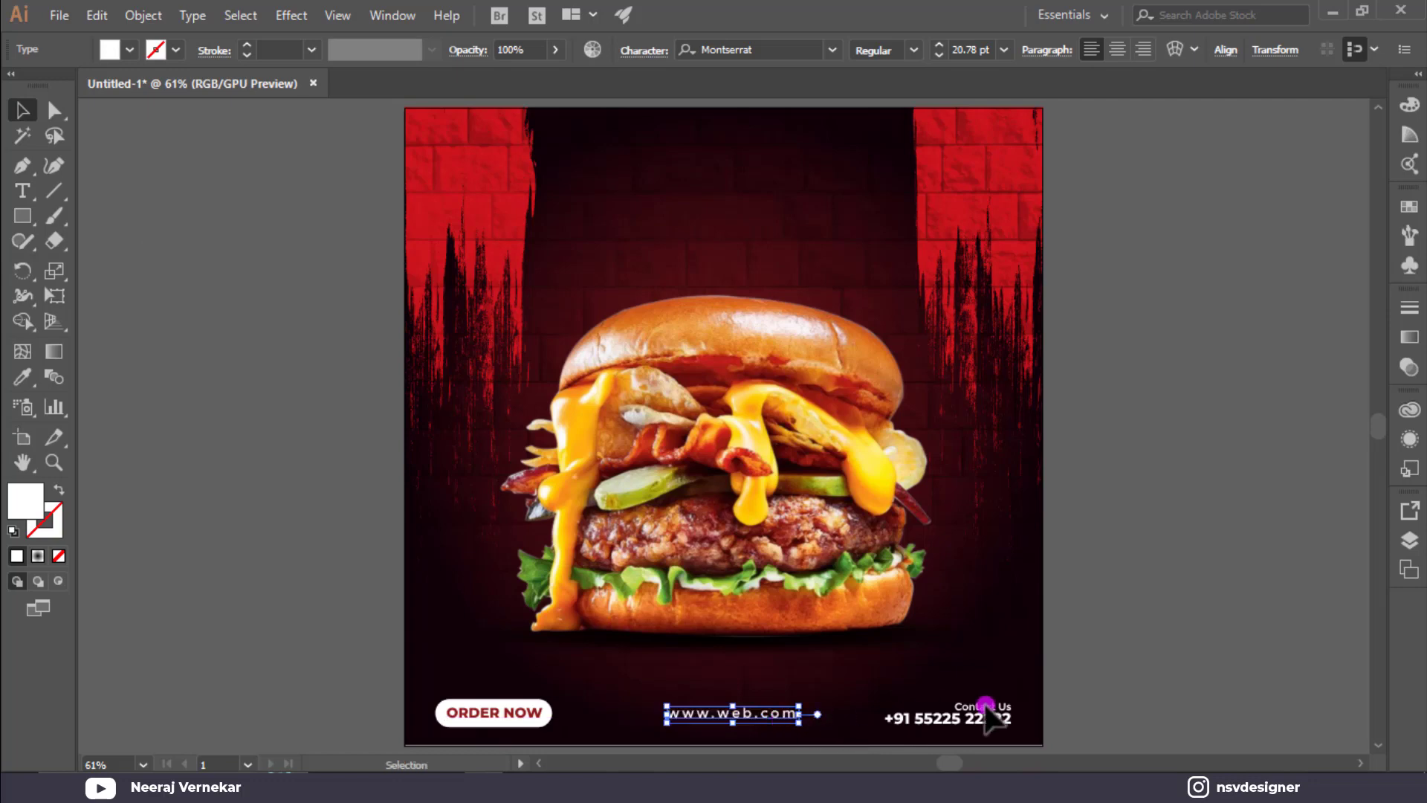
{"action": "left_click_drag", "start_coordinate": [1068, 682], "coordinate": [448, 727]}
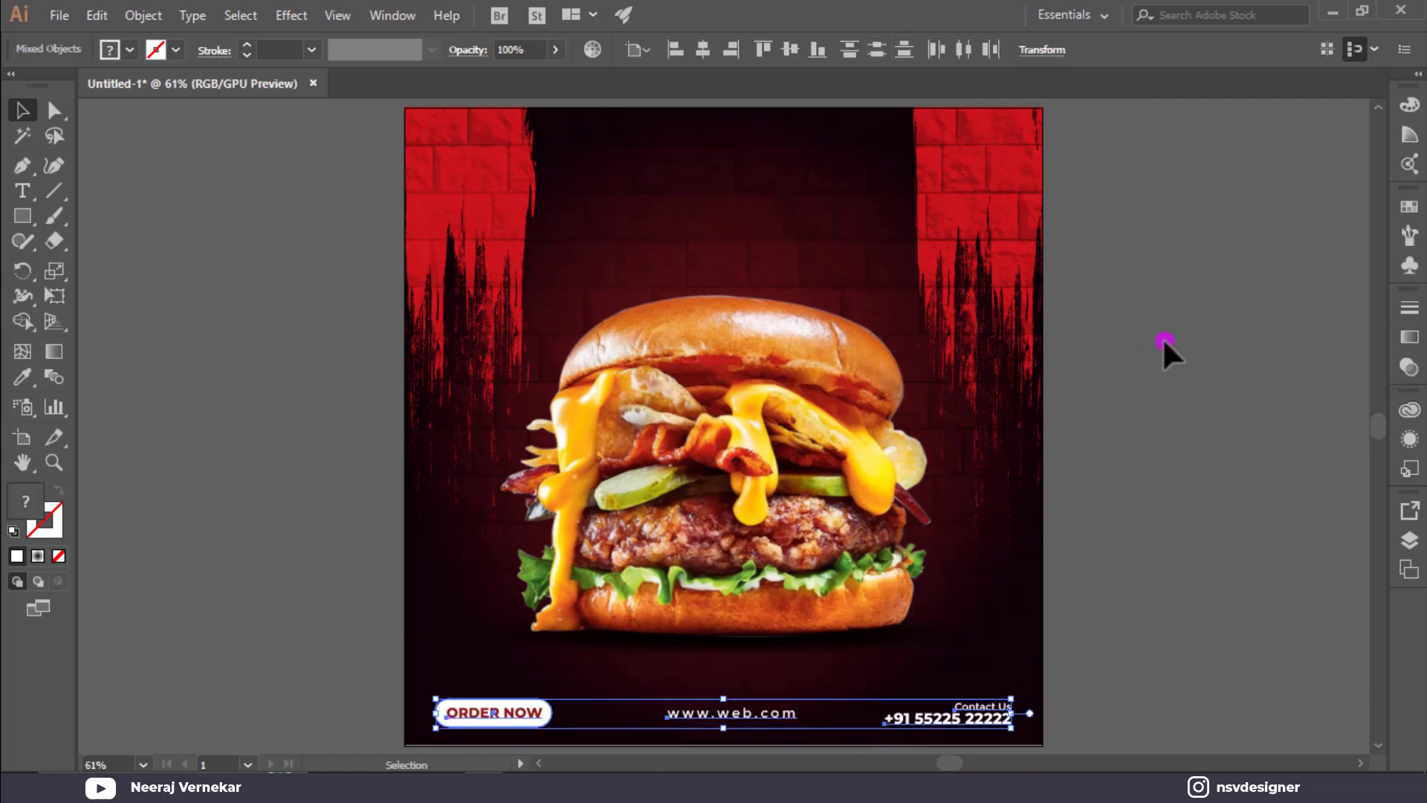
{"action": "left_click", "coordinate": [1188, 323]}
{"action": "left_click", "coordinate": [764, 715]}
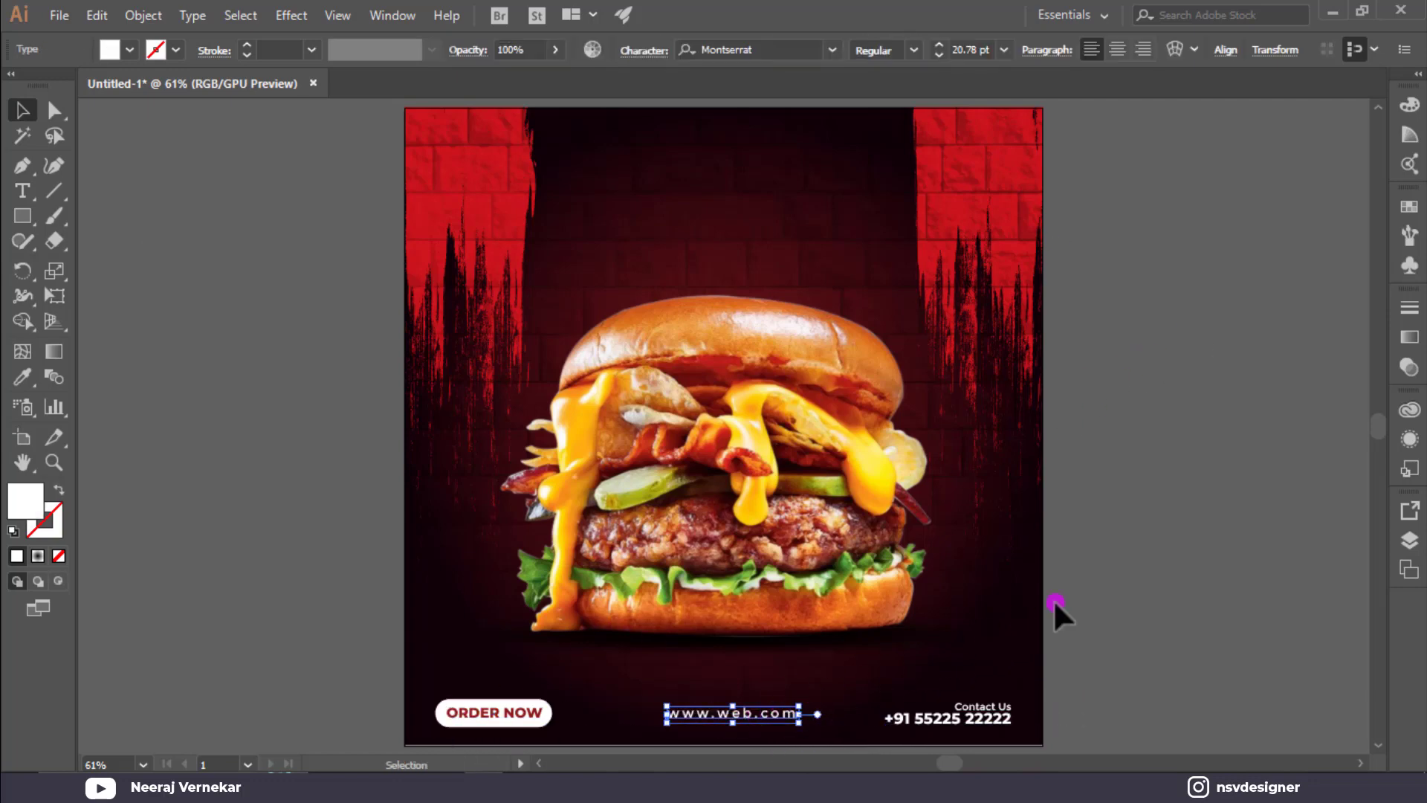
{"action": "left_click", "coordinate": [1213, 538]}
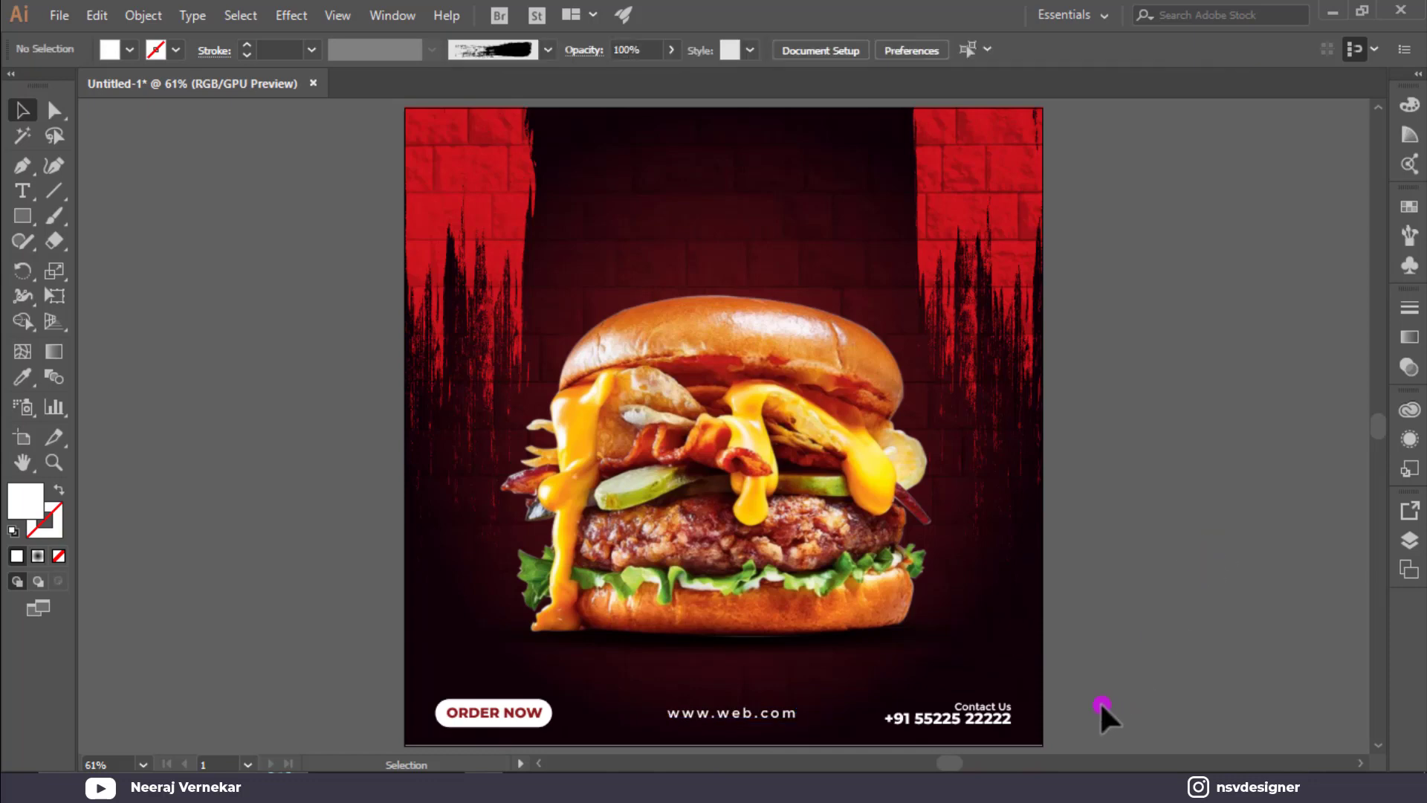
{"action": "left_click", "coordinate": [20, 189]}
{"action": "left_click", "coordinate": [126, 211]}
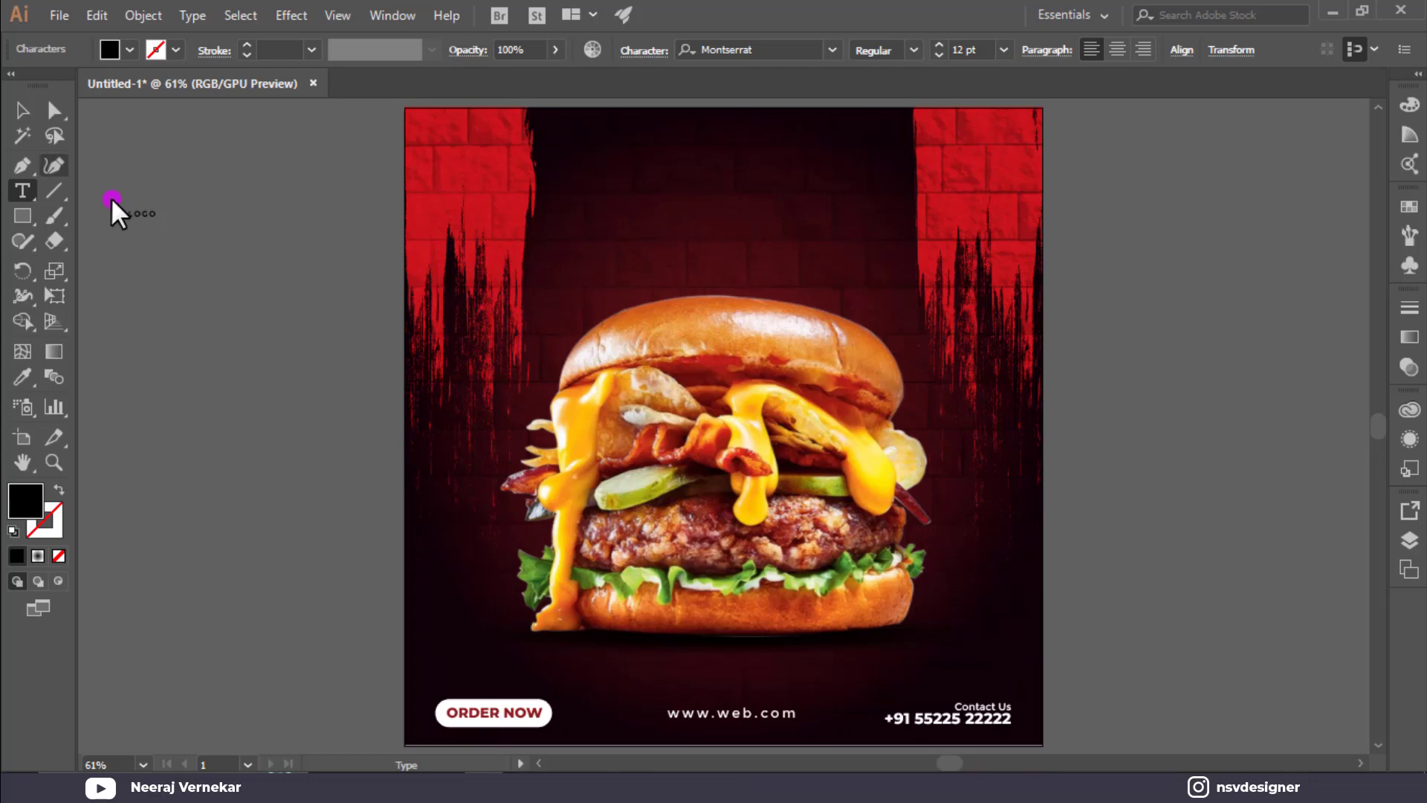
Give the LOGO text 0 tracking and a white fill.
{"action": "left_click", "coordinate": [29, 114]}
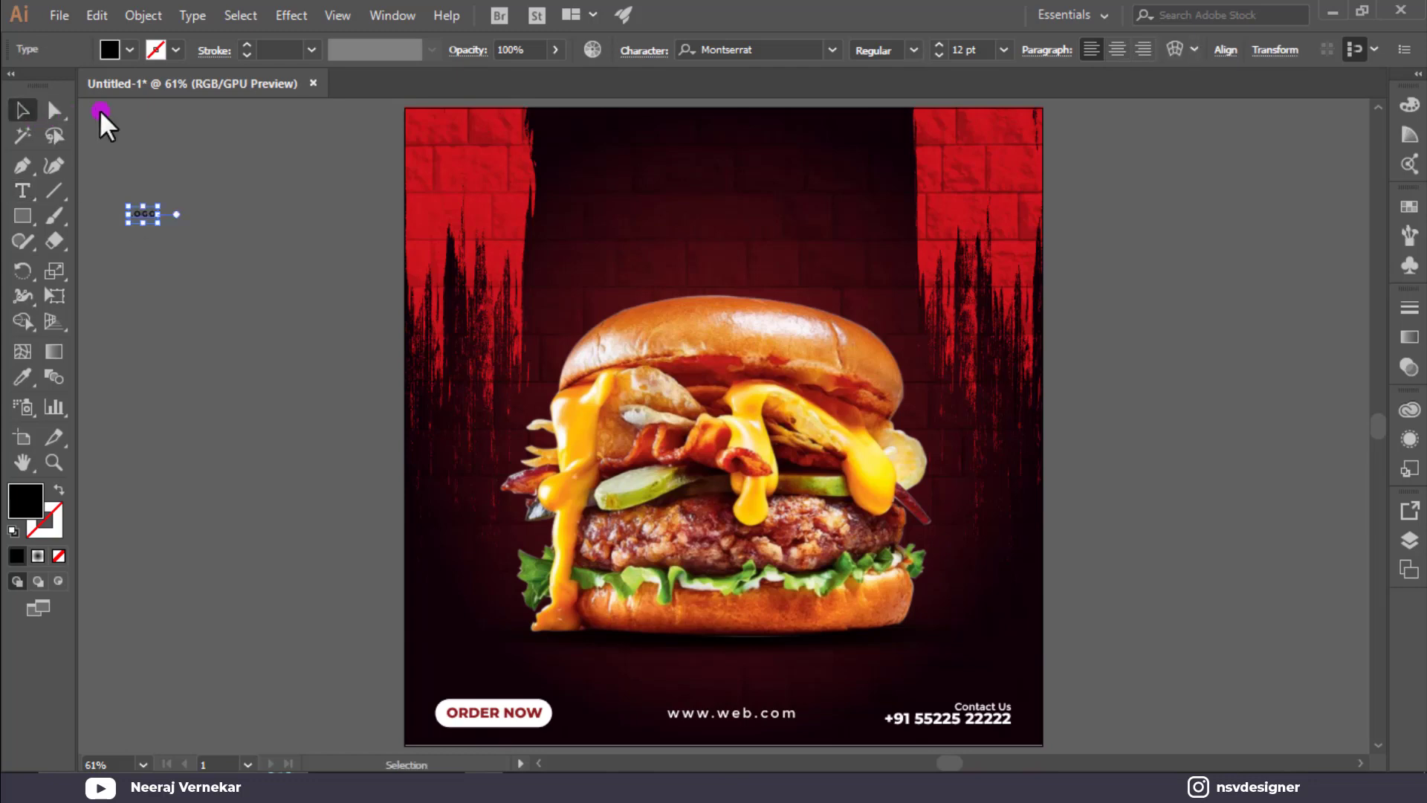
{"action": "left_click", "coordinate": [641, 49]}
{"action": "left_click", "coordinate": [652, 202]}
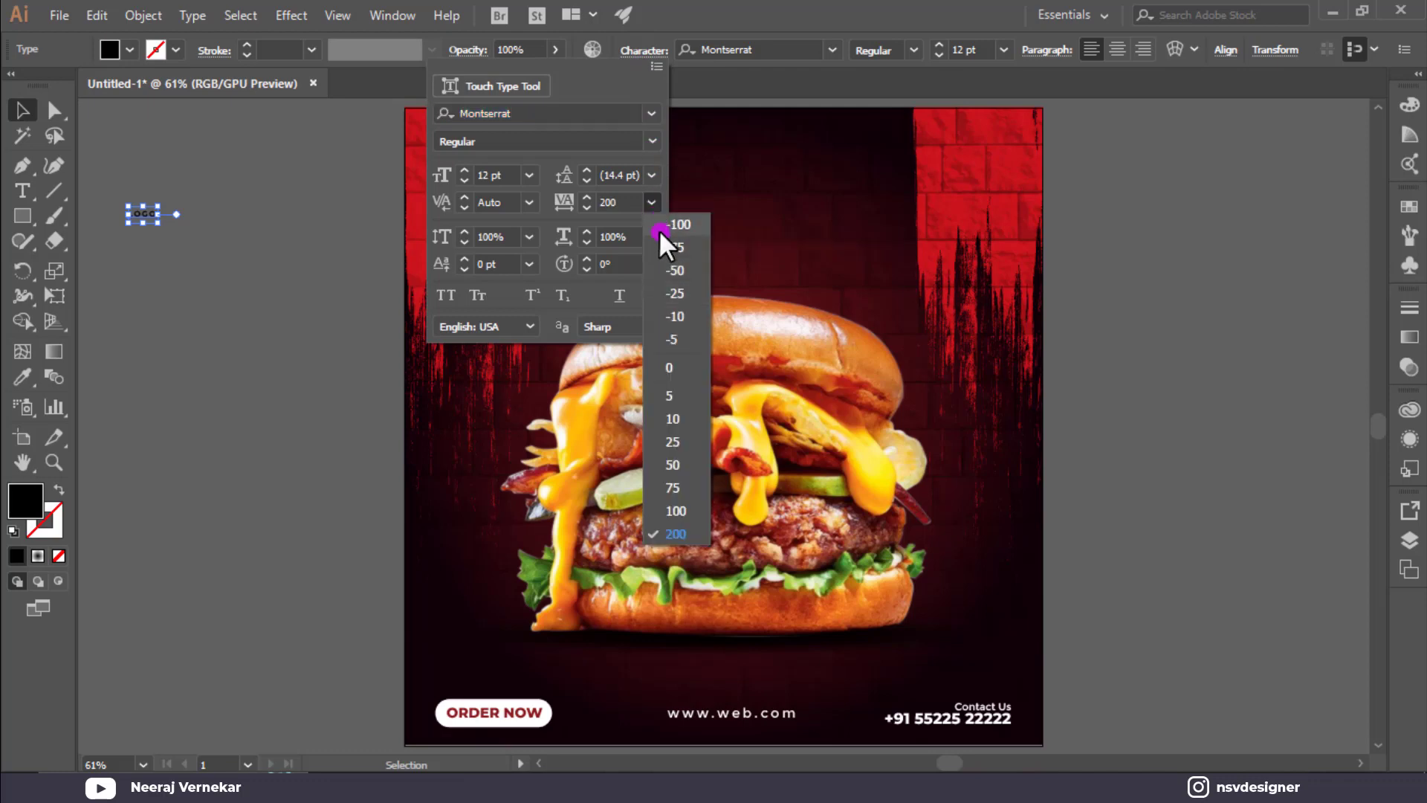
{"action": "left_click", "coordinate": [685, 366]}
{"action": "left_click", "coordinate": [91, 255]}
{"action": "left_click", "coordinate": [131, 51]}
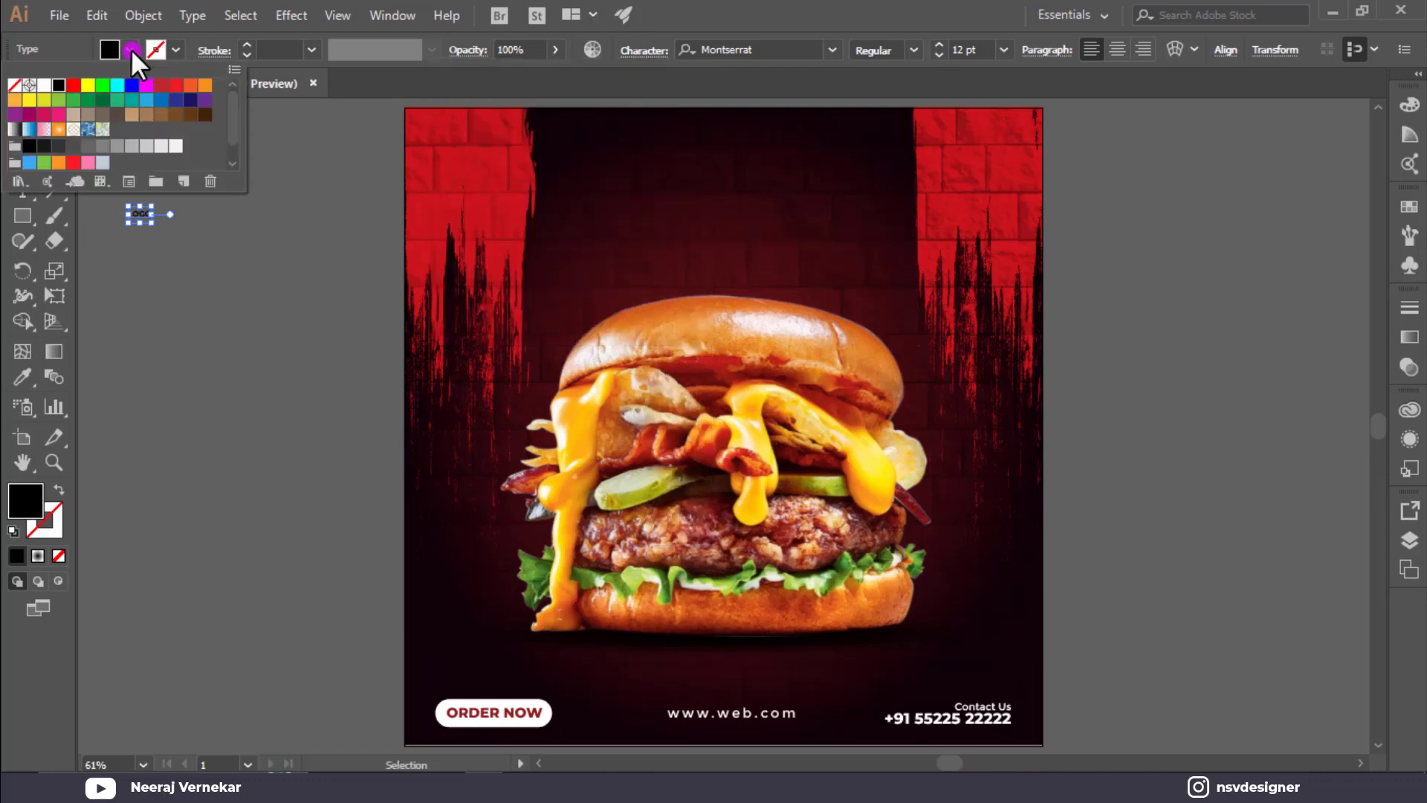
{"action": "left_click", "coordinate": [37, 88]}
{"action": "left_click", "coordinate": [136, 230]}
Enlarge LOGO to about 32 pt and set it in ExtraBold.
{"action": "left_click_drag", "start_coordinate": [138, 234], "coordinate": [231, 228]}
{"action": "left_click", "coordinate": [920, 50]}
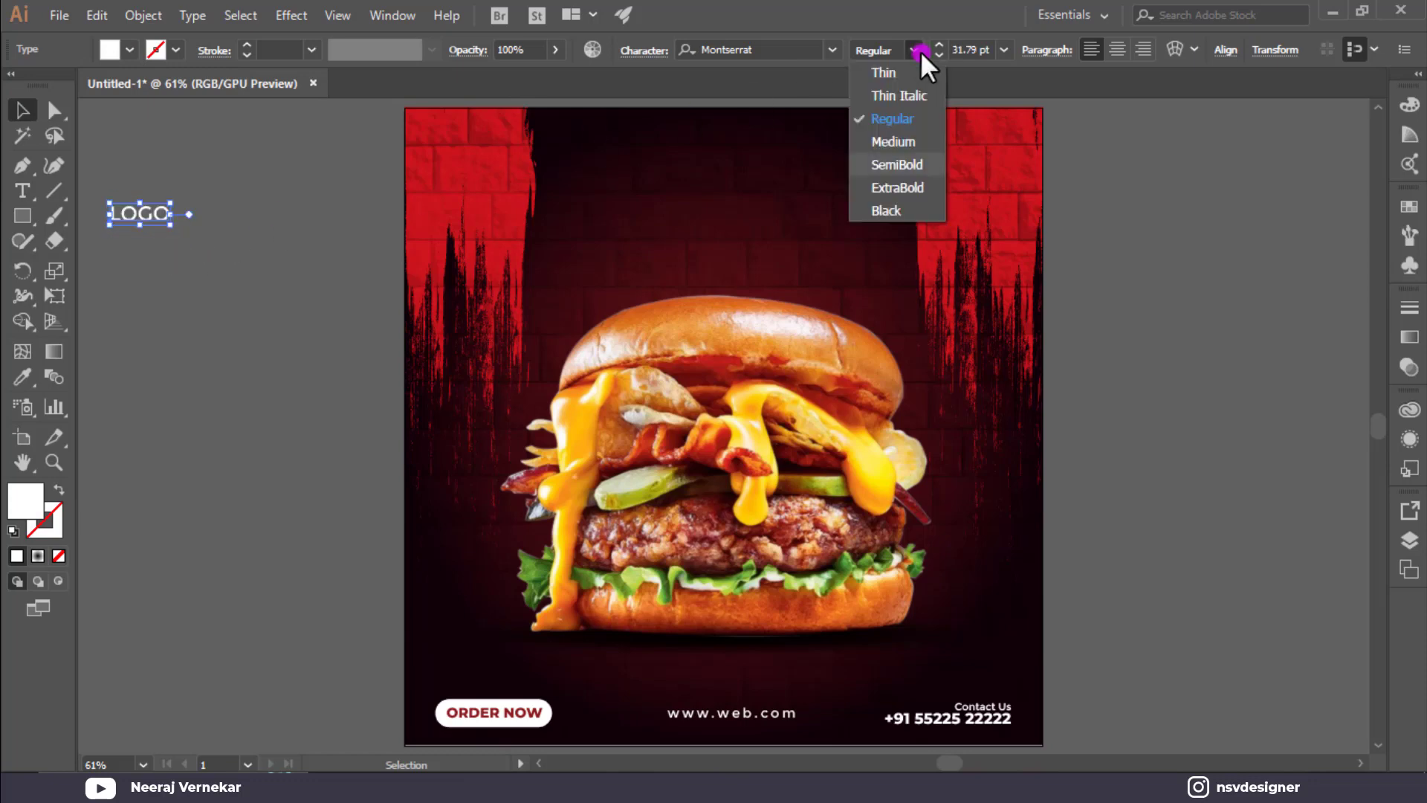
{"action": "left_click", "coordinate": [914, 162]}
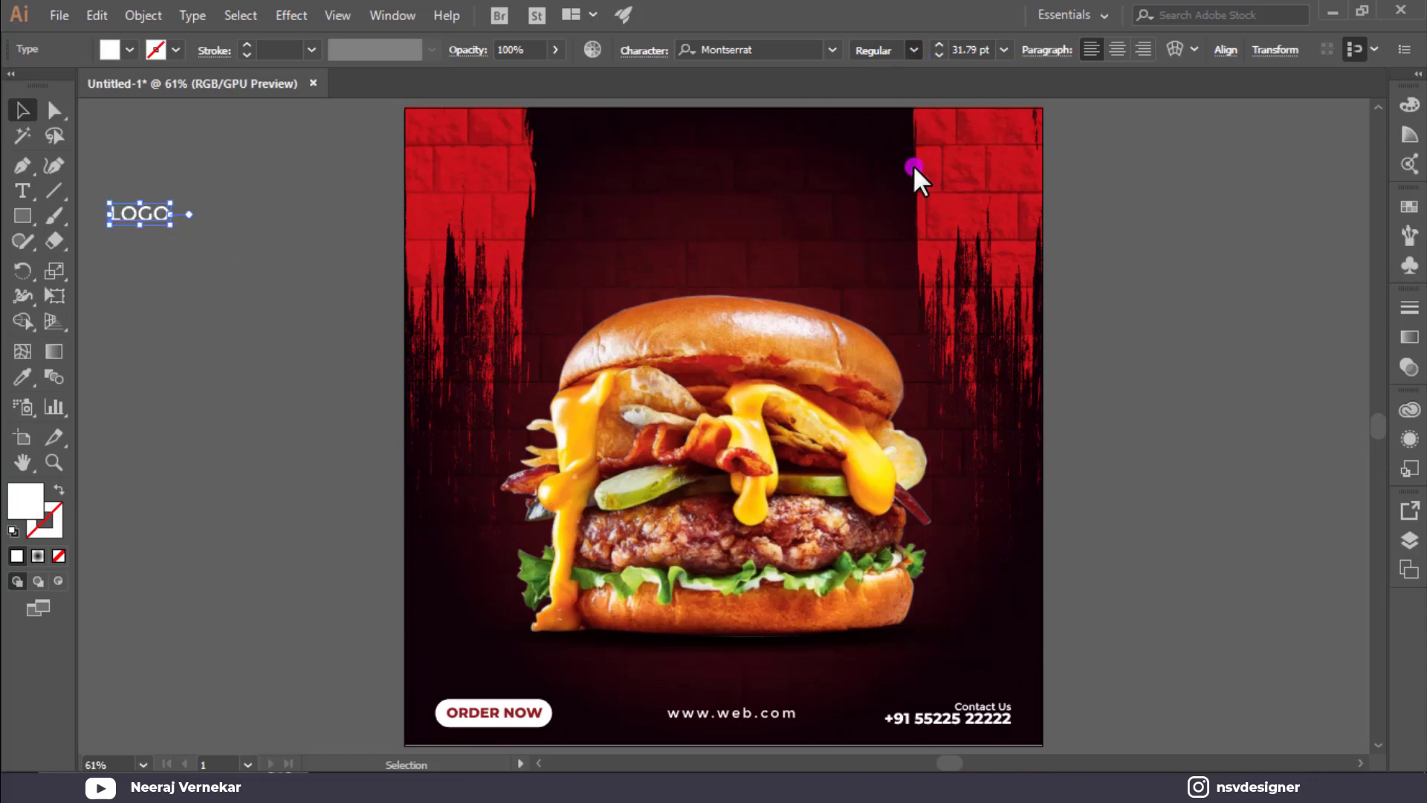
{"action": "left_click", "coordinate": [914, 50]}
{"action": "left_click", "coordinate": [131, 246]}
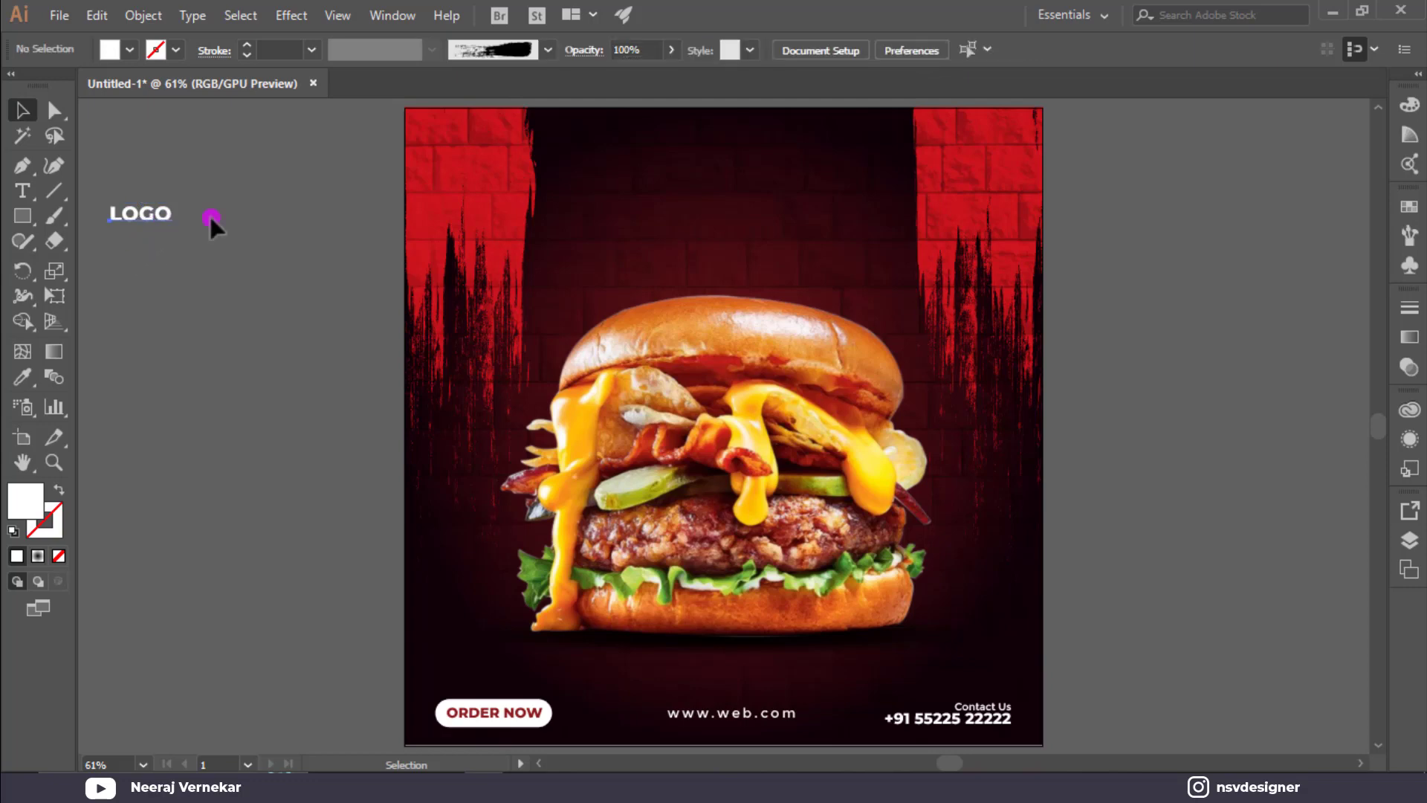
Copy LOGO to the poster's top-left corner, retype it as HERE, and stack it under LOGO at matching width.
{"action": "left_click_drag", "start_coordinate": [162, 216], "coordinate": [477, 168]}
{"action": "left_click", "coordinate": [275, 179]}
{"action": "double_click", "coordinate": [474, 163]}
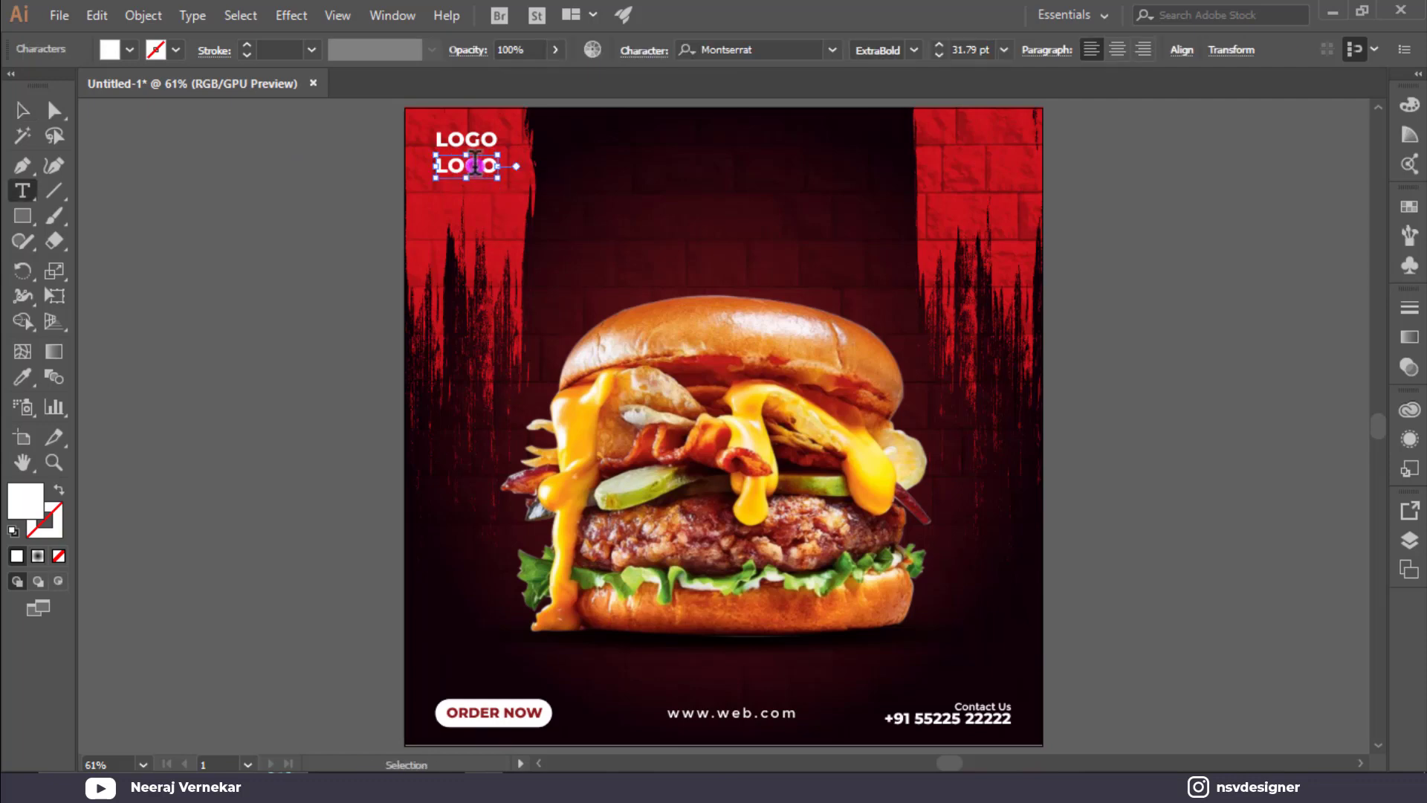
{"action": "double_click", "coordinate": [475, 163]}
{"action": "scroll", "coordinate": [476, 164], "scroll_direction": "up", "scroll_amount": 1}
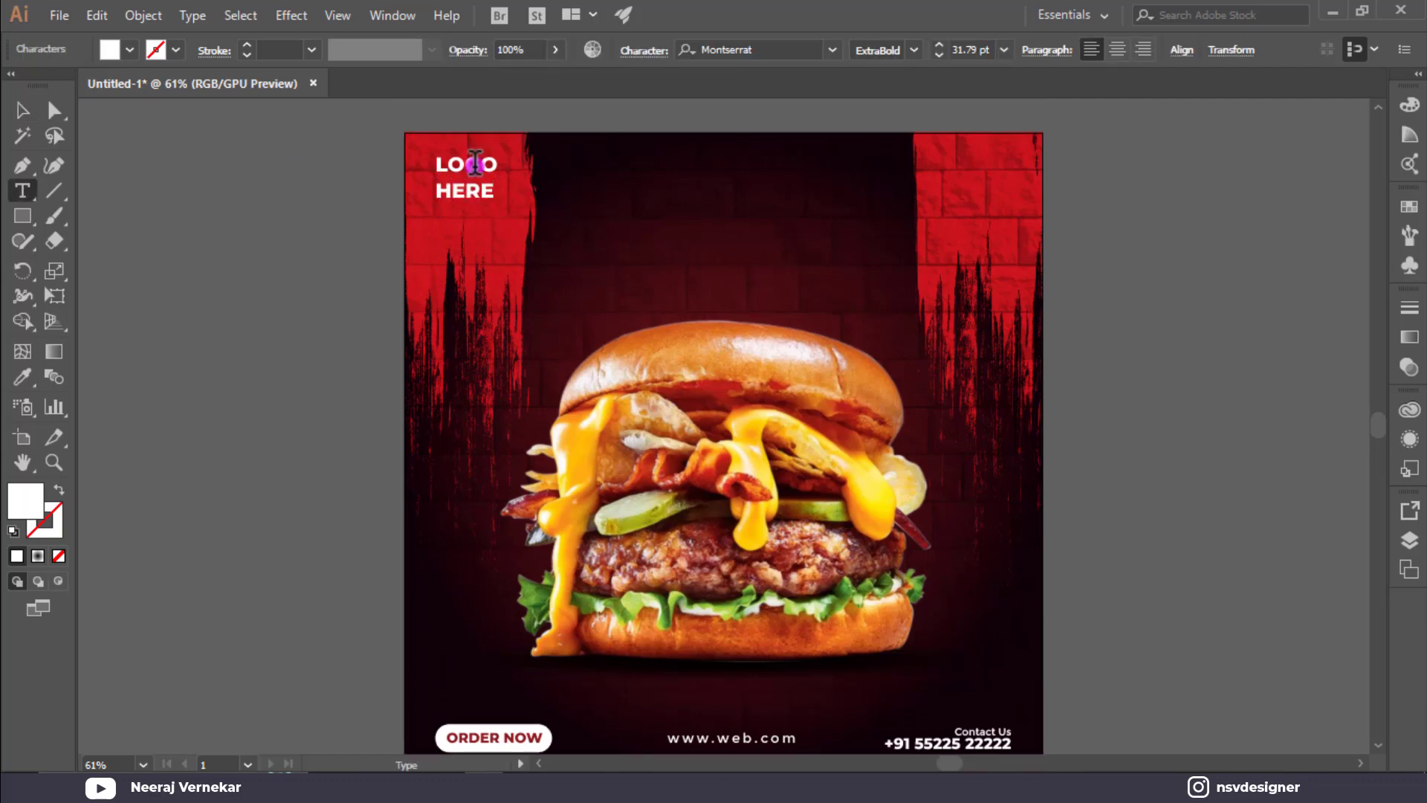
{"action": "left_click", "coordinate": [30, 119]}
{"action": "scroll", "coordinate": [510, 239], "scroll_direction": "up", "scroll_amount": 5}
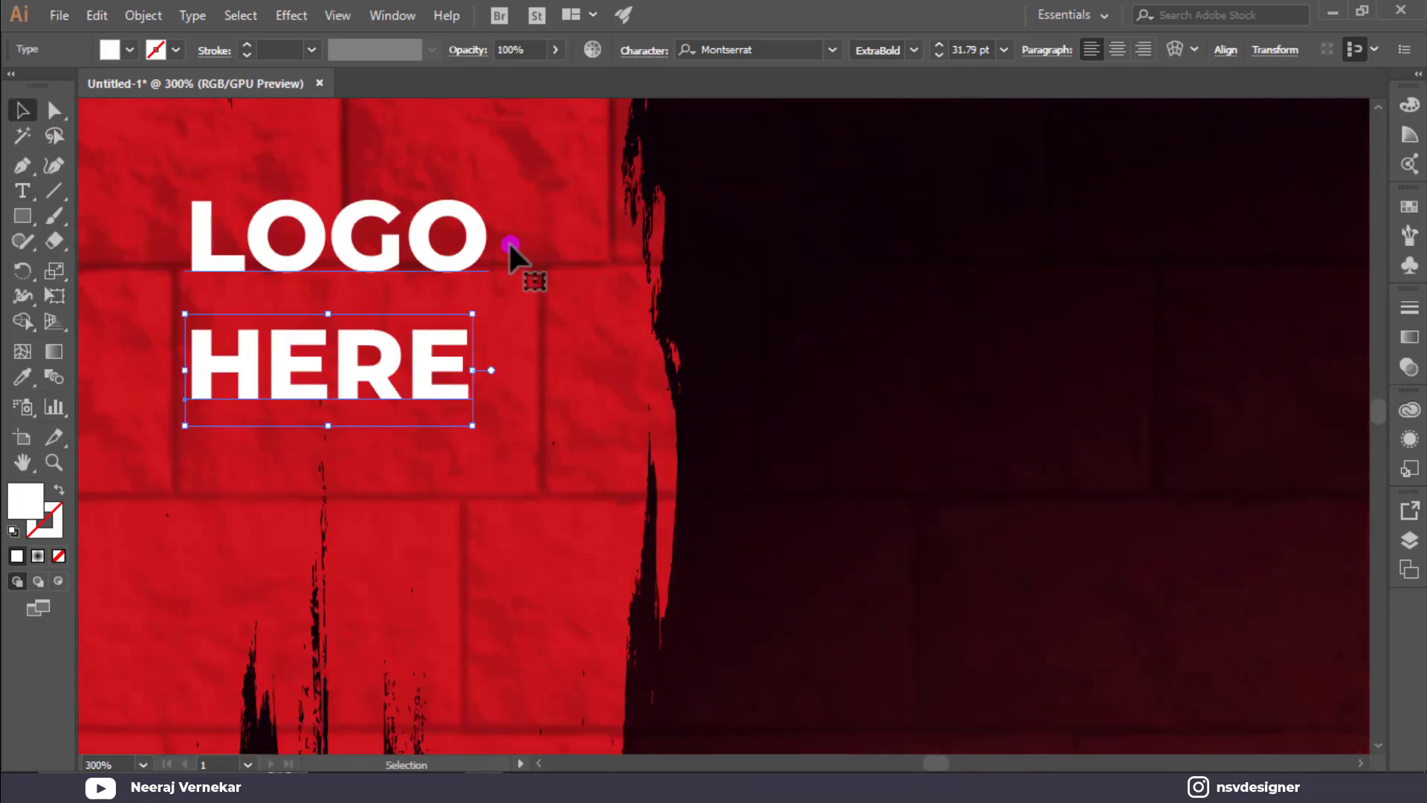
{"action": "left_click", "coordinate": [347, 365]}
{"action": "left_click_drag", "start_coordinate": [347, 365], "coordinate": [347, 318]}
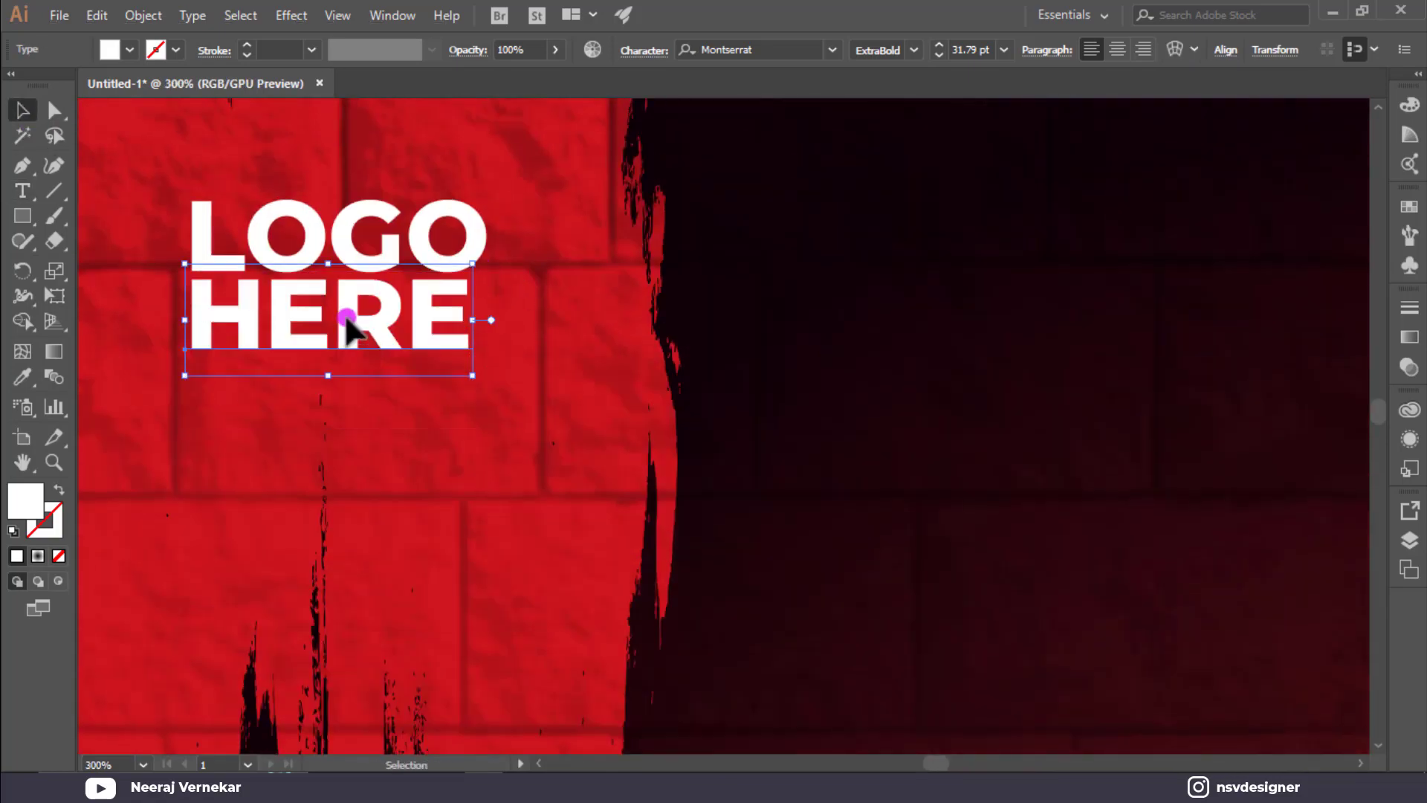
{"action": "left_click_drag", "start_coordinate": [473, 375], "coordinate": [489, 382]}
Deselect the text and fit the whole artboard in the window.
{"action": "scroll", "coordinate": [491, 379], "scroll_direction": "down", "scroll_amount": 3}
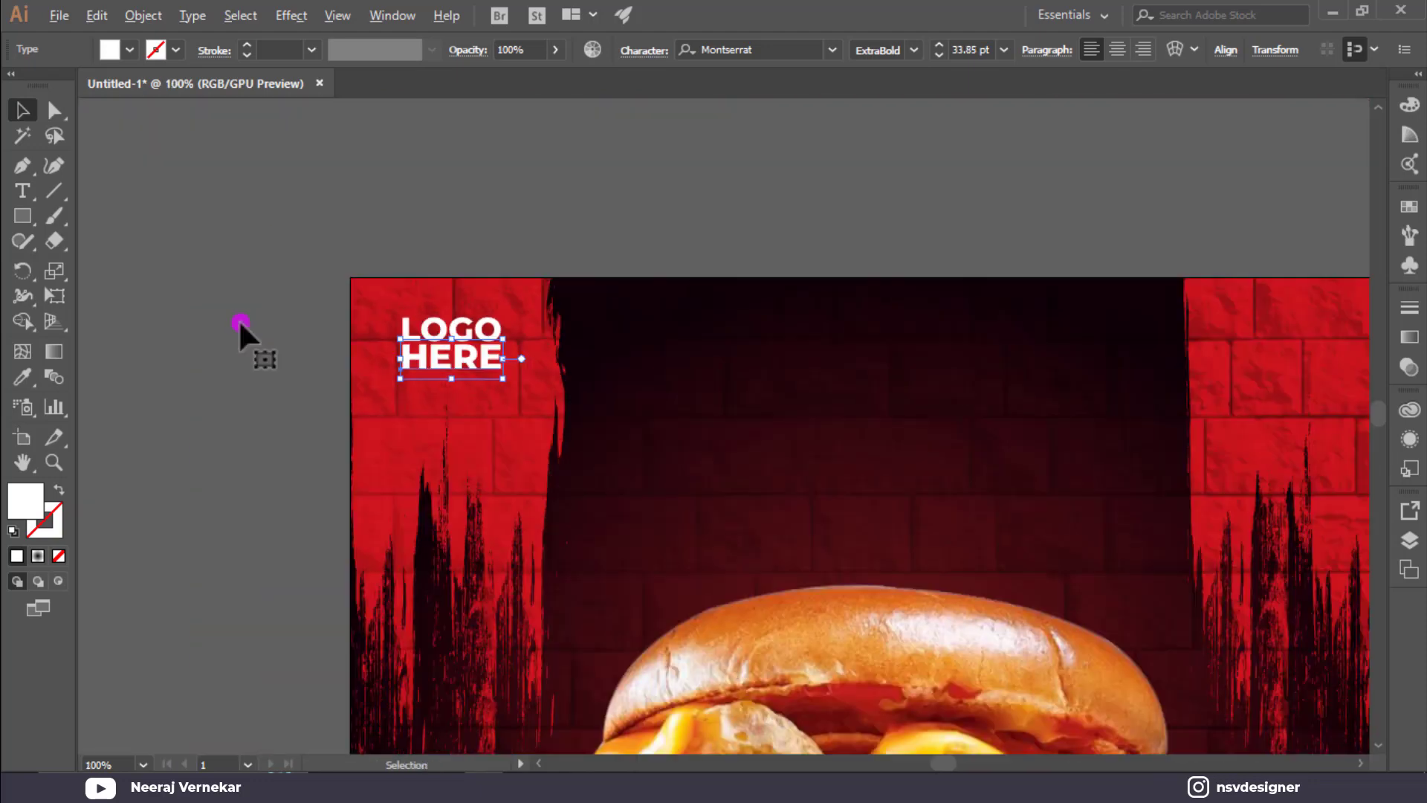
{"action": "left_click", "coordinate": [271, 317]}
{"action": "scroll", "coordinate": [272, 317], "scroll_direction": "down", "scroll_amount": 1}
{"action": "scroll", "coordinate": [272, 318], "scroll_direction": "down", "scroll_amount": 1}
{"action": "key", "text": "ctrl+0"}
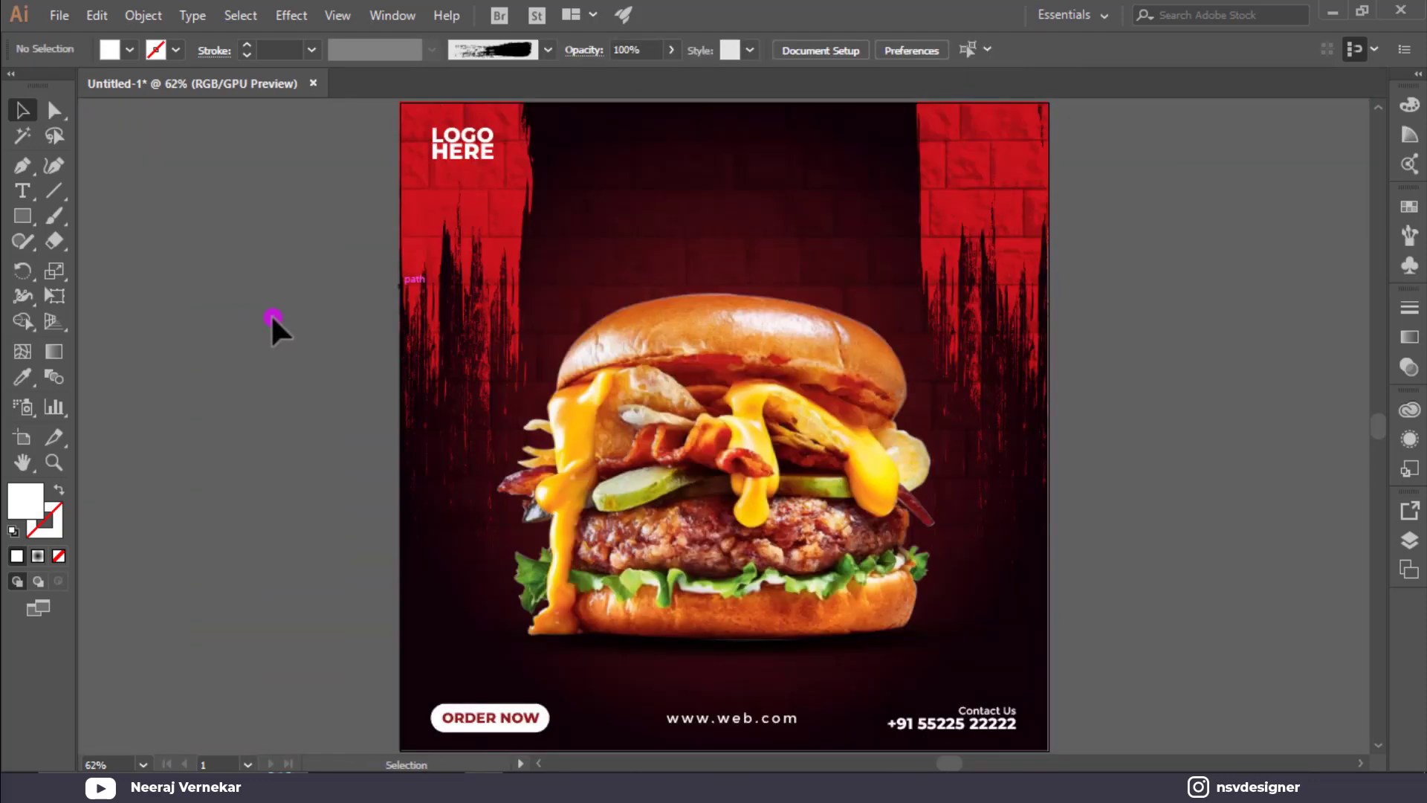
{"action": "left_click", "coordinate": [23, 194]}
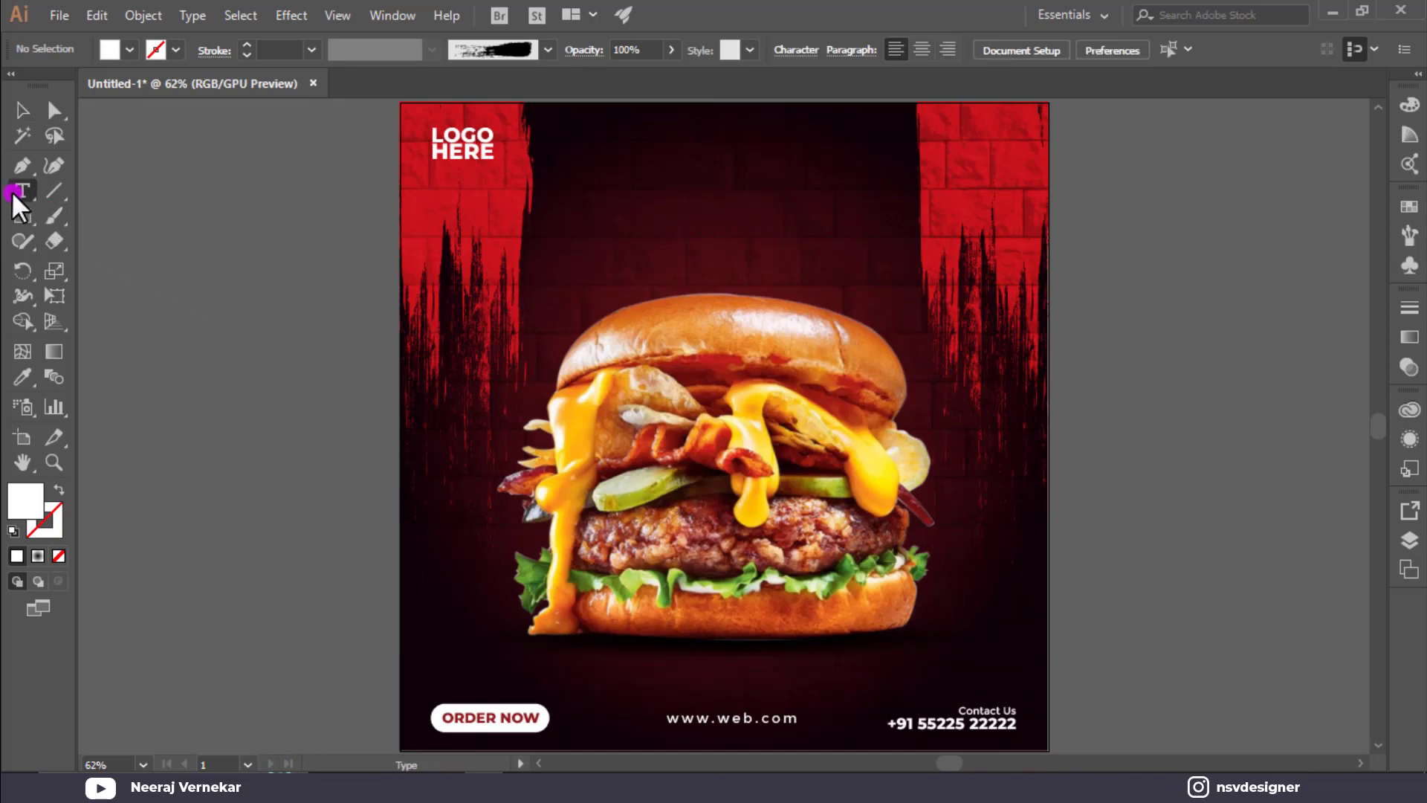
Type Super on the pasteboard beside the poster, enlarge it, and fix its misspelling.
{"action": "left_click", "coordinate": [165, 315]}
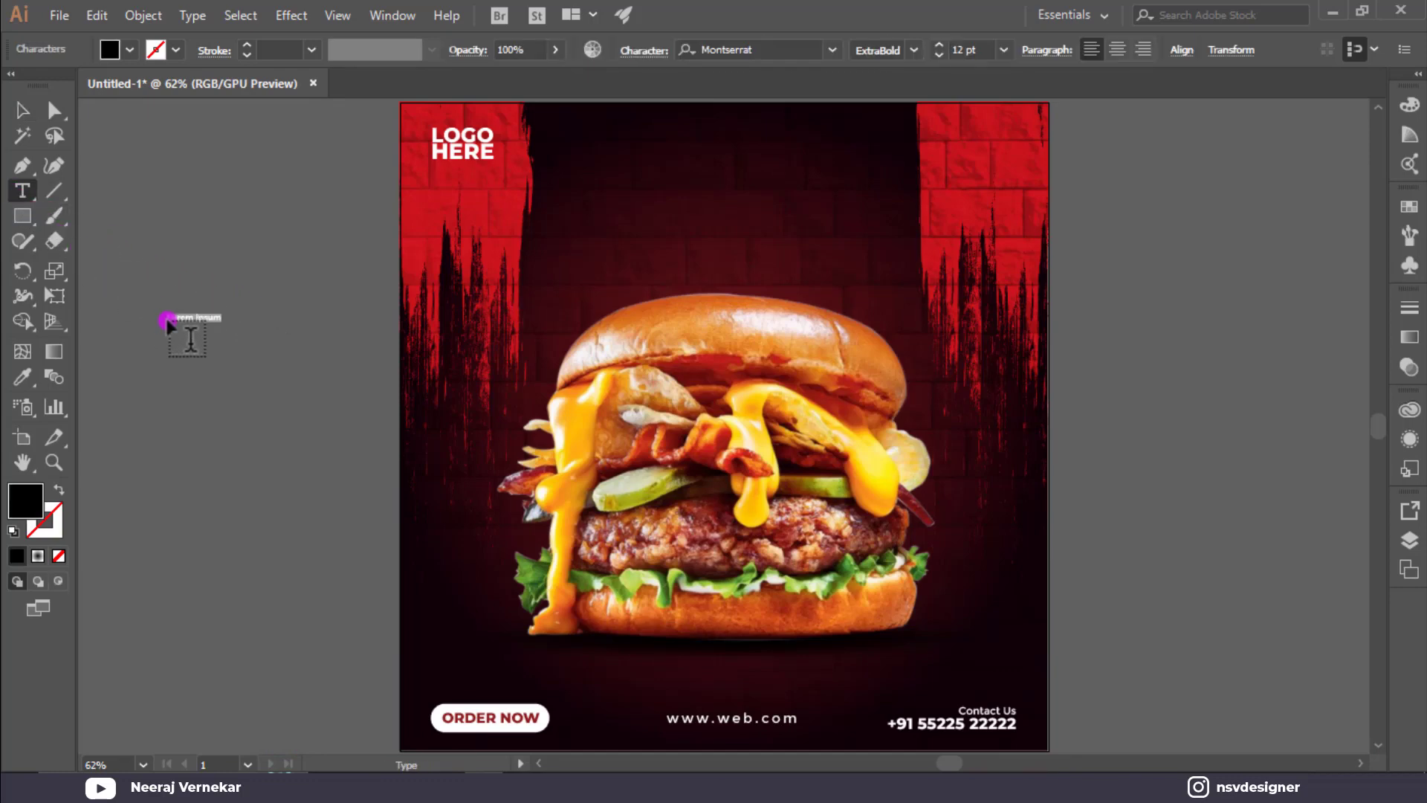
{"action": "key", "text": "BackSpace"}
{"action": "left_click", "coordinate": [21, 112]}
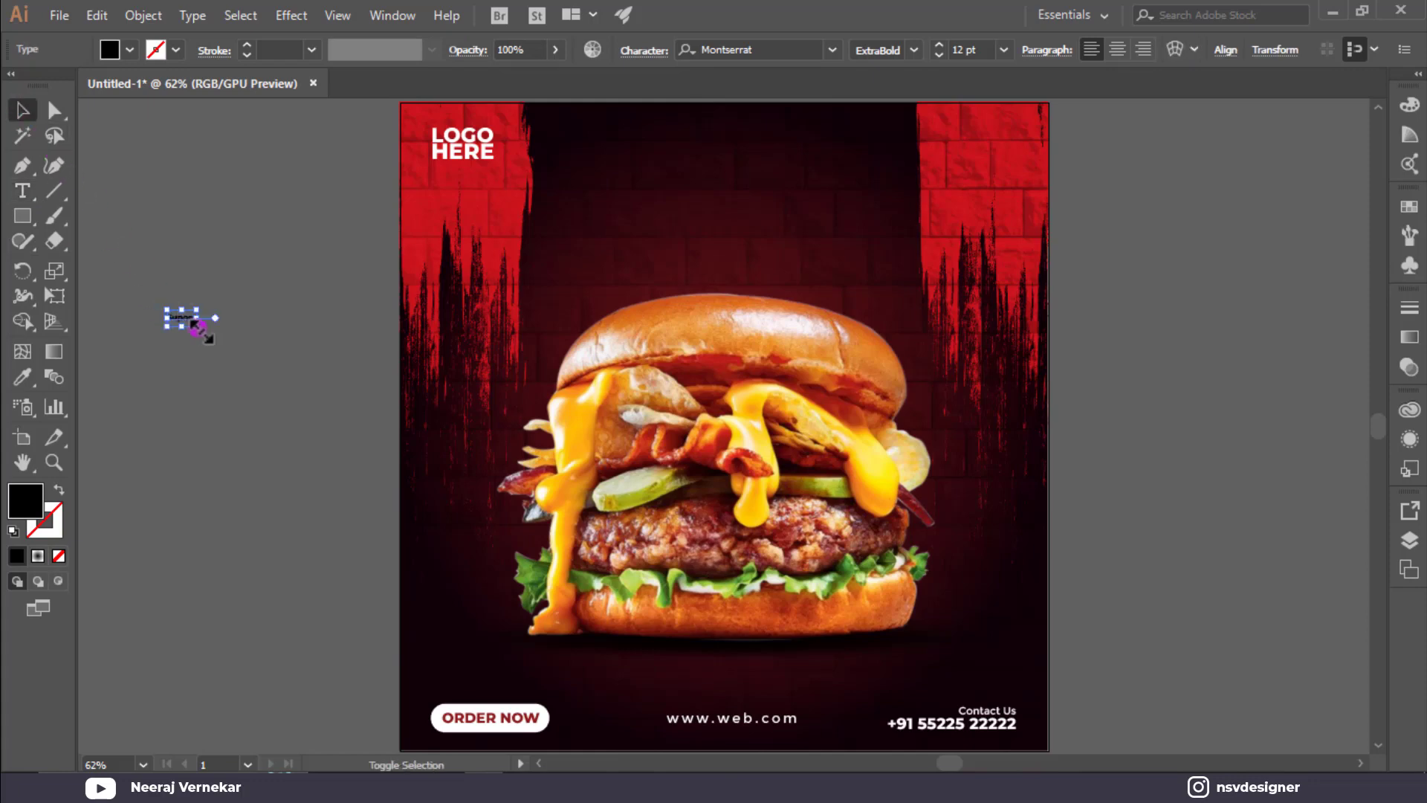
{"action": "left_click_drag", "start_coordinate": [193, 324], "coordinate": [287, 363]}
{"action": "double_click", "coordinate": [251, 345]}
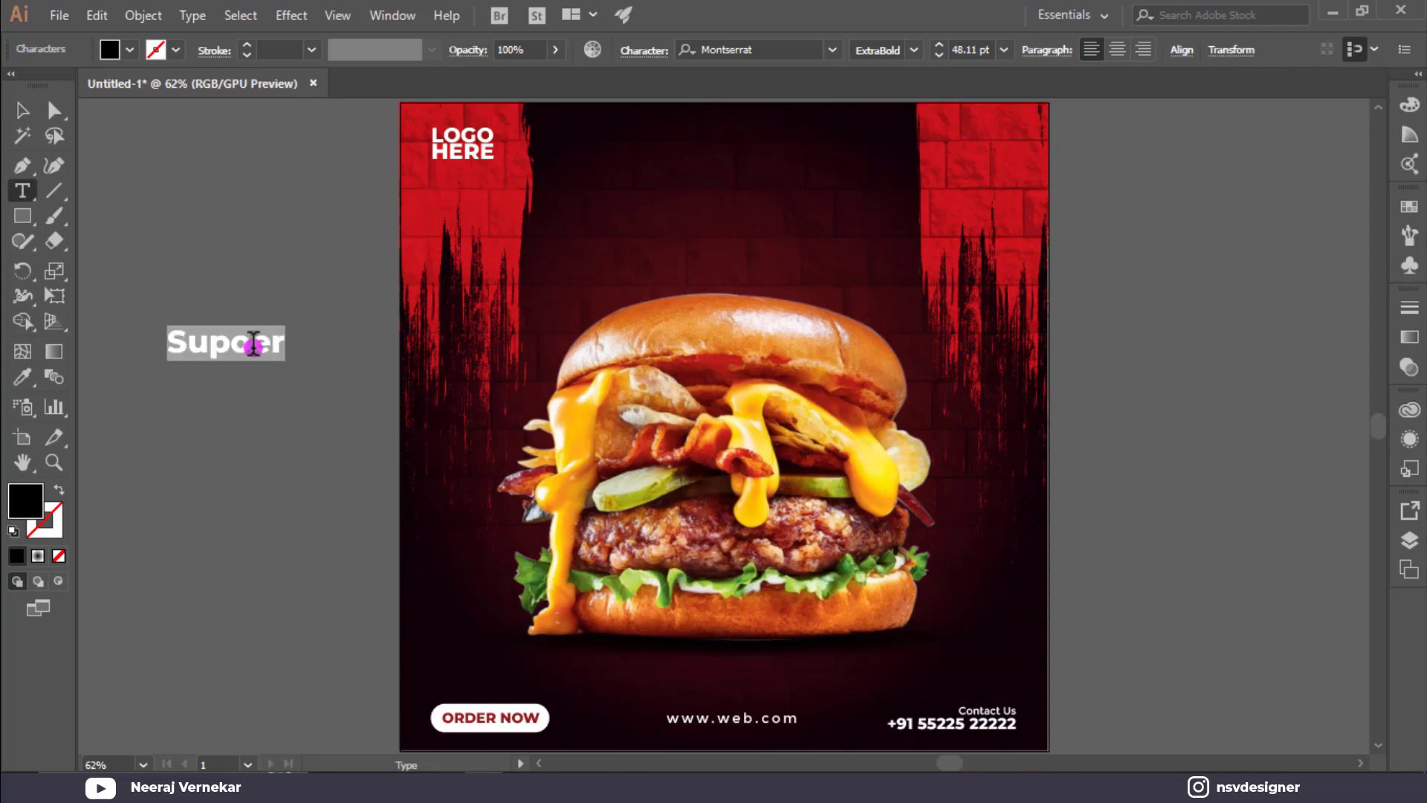
{"action": "left_click", "coordinate": [251, 345]}
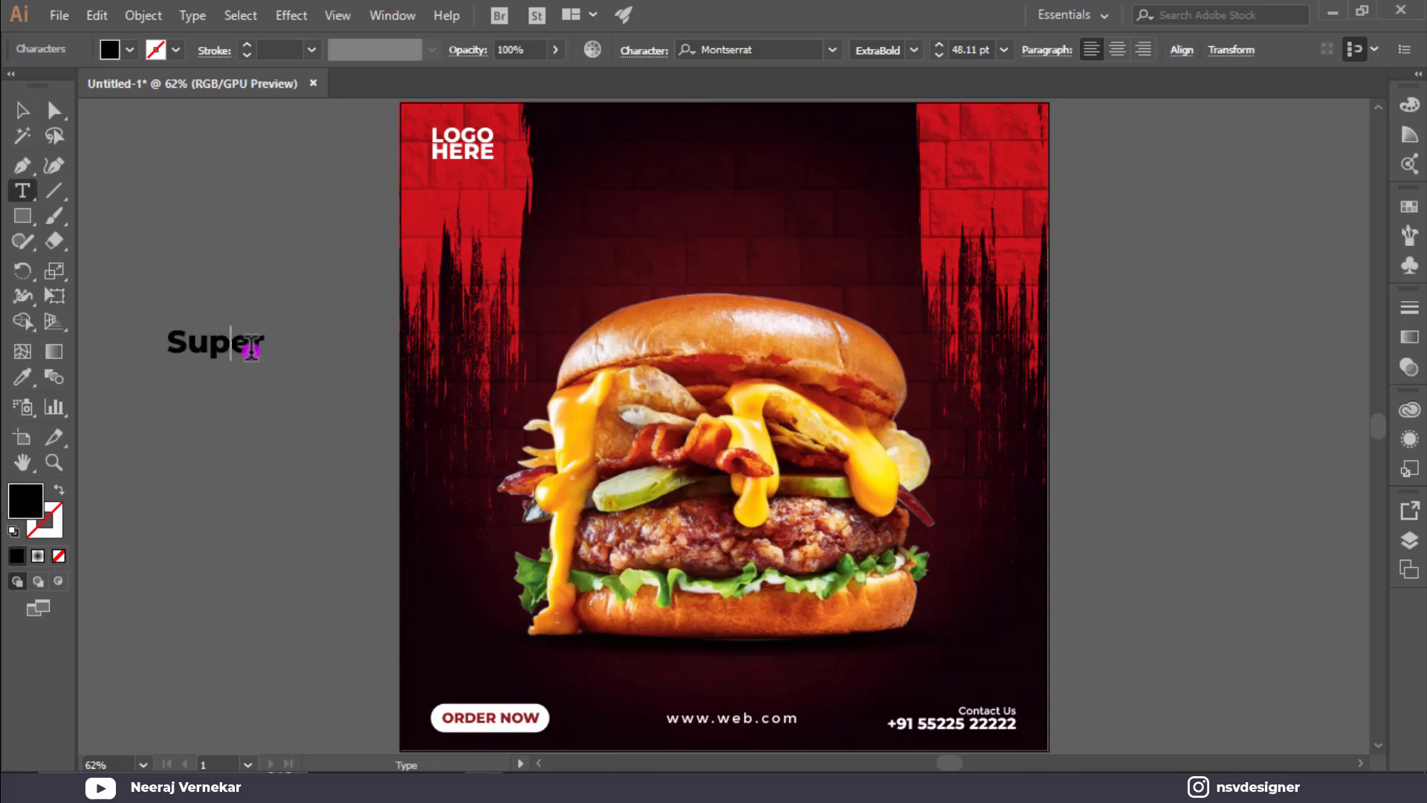
{"action": "left_click", "coordinate": [22, 110]}
{"action": "left_click", "coordinate": [234, 343]}
Copy Super onto a new line below and retype it as DELICIOUS.
{"action": "left_click_drag", "start_coordinate": [234, 343], "coordinate": [232, 381]}
{"action": "type", "text": "t"}
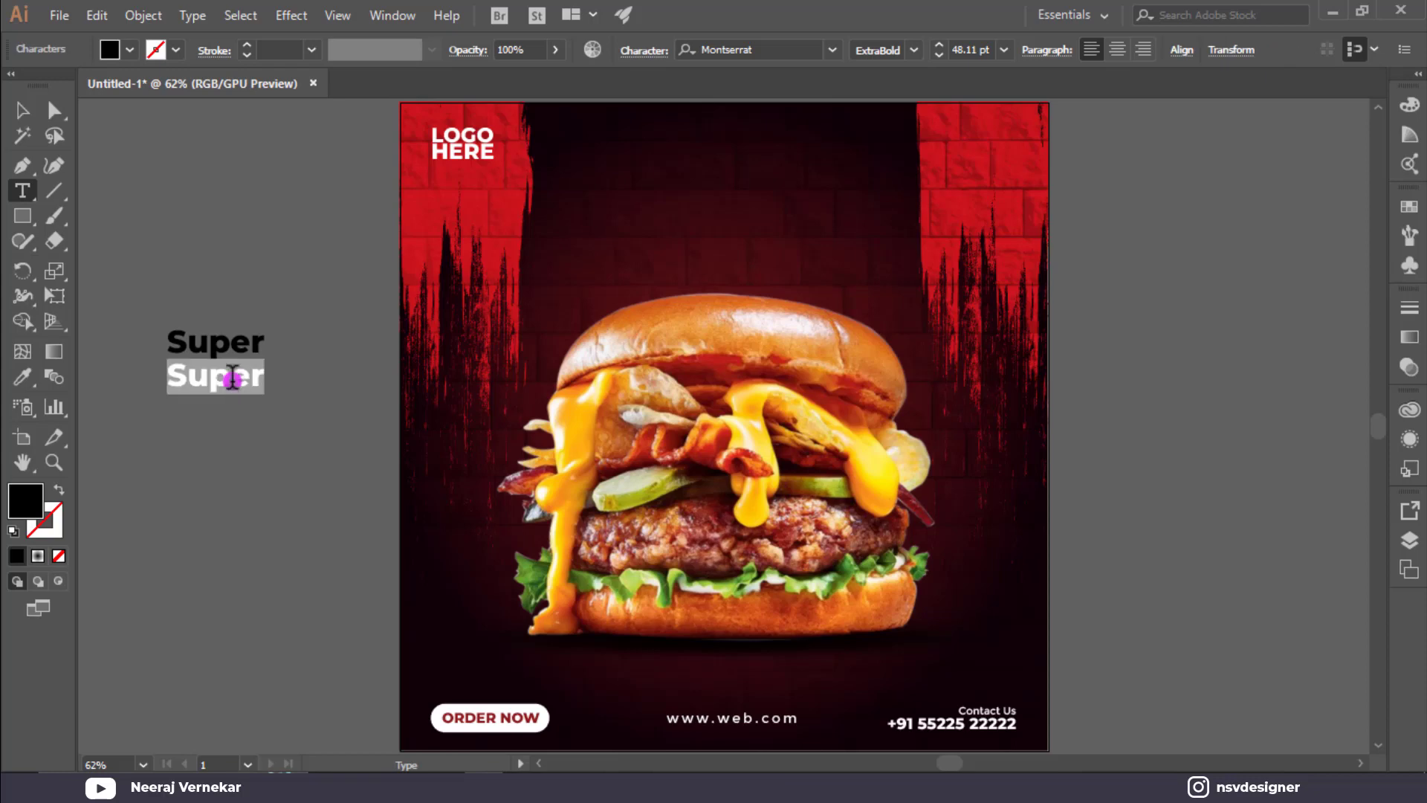
{"action": "type", "text": "DELICIOUS"}
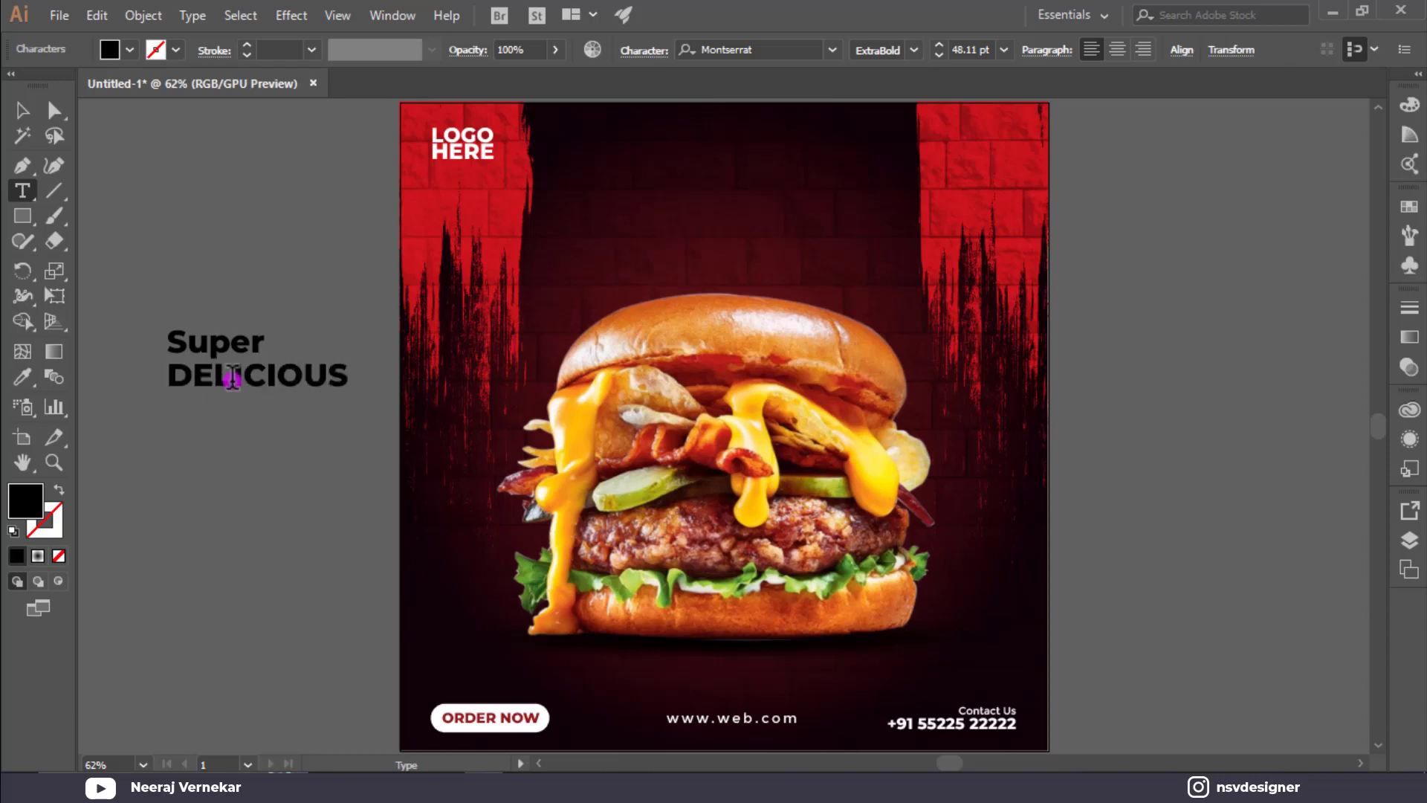
{"action": "left_click", "coordinate": [22, 110]}
{"action": "left_click", "coordinate": [207, 266]}
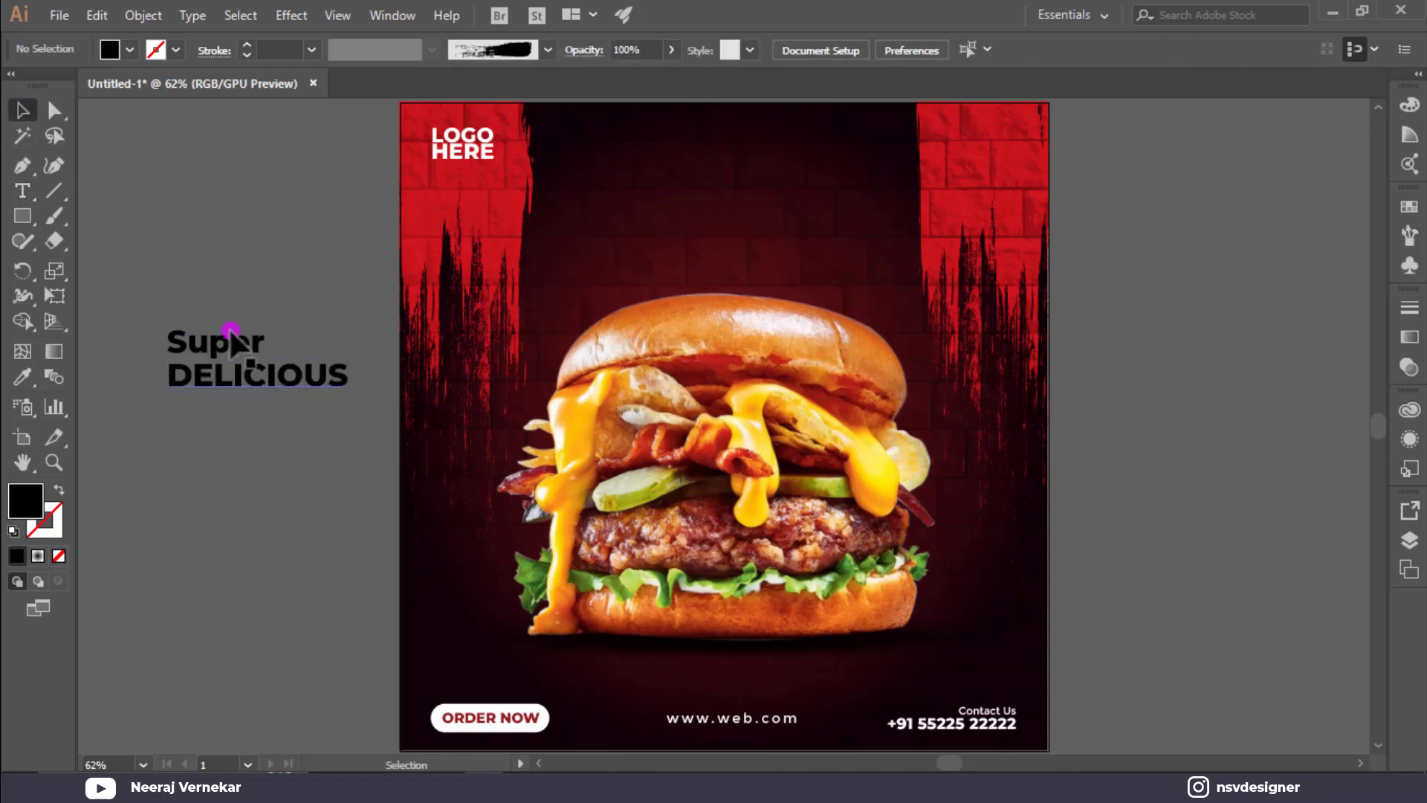
Copy Super onto a third line and retype it as Burger.
{"action": "left_click_drag", "start_coordinate": [222, 341], "coordinate": [242, 431]}
{"action": "double_click", "coordinate": [235, 424]}
{"action": "key", "text": "ctrl+a"}
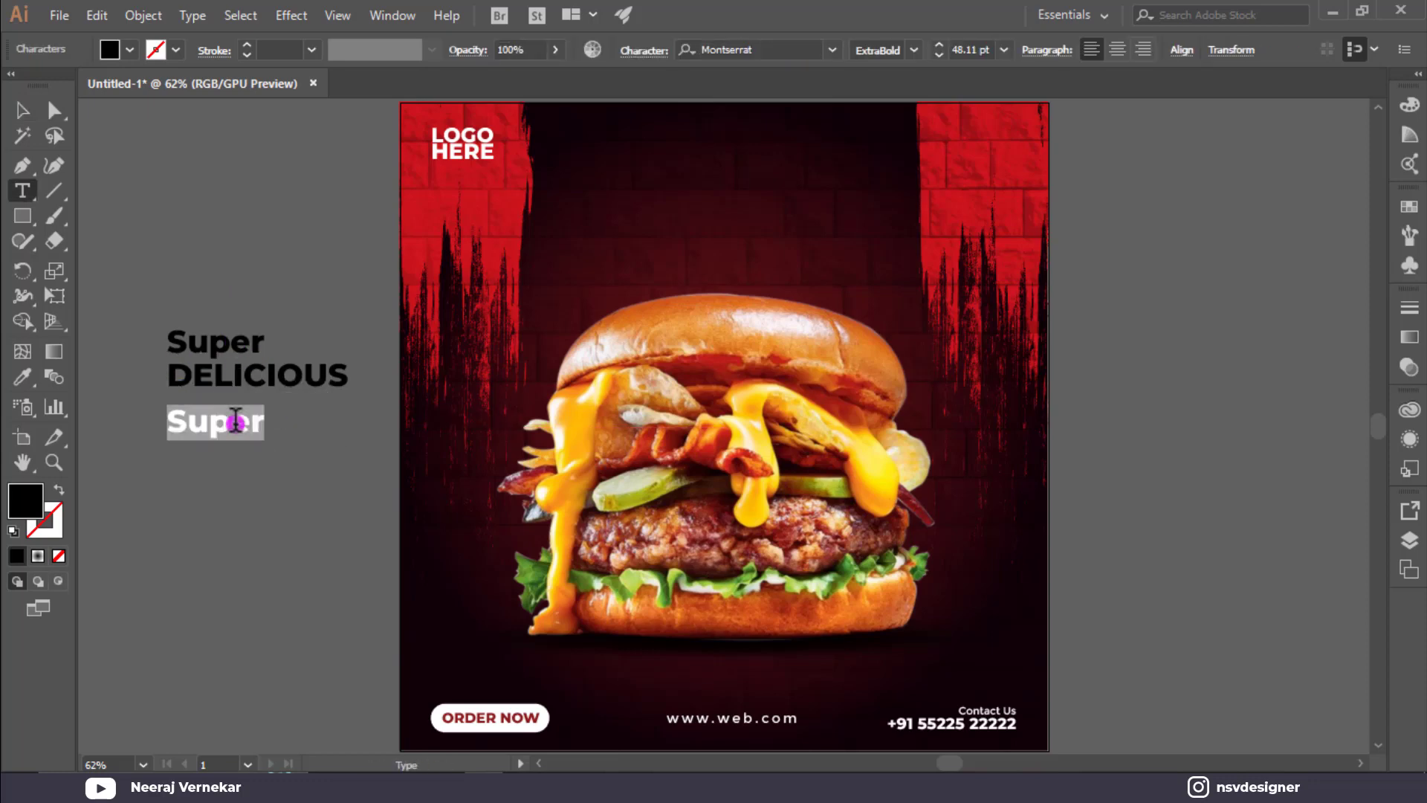
{"action": "type", "text": "Burg"}
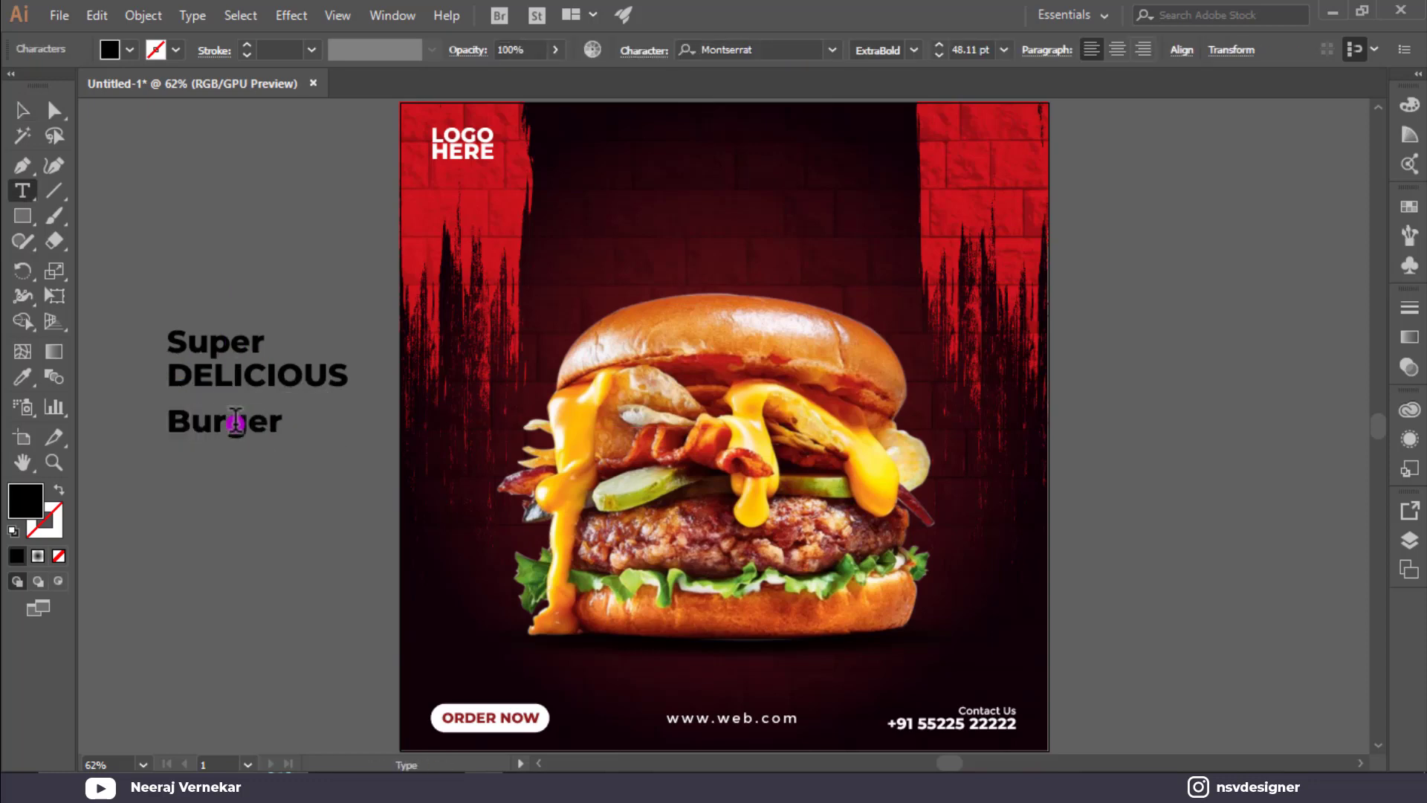
{"action": "left_click", "coordinate": [21, 110]}
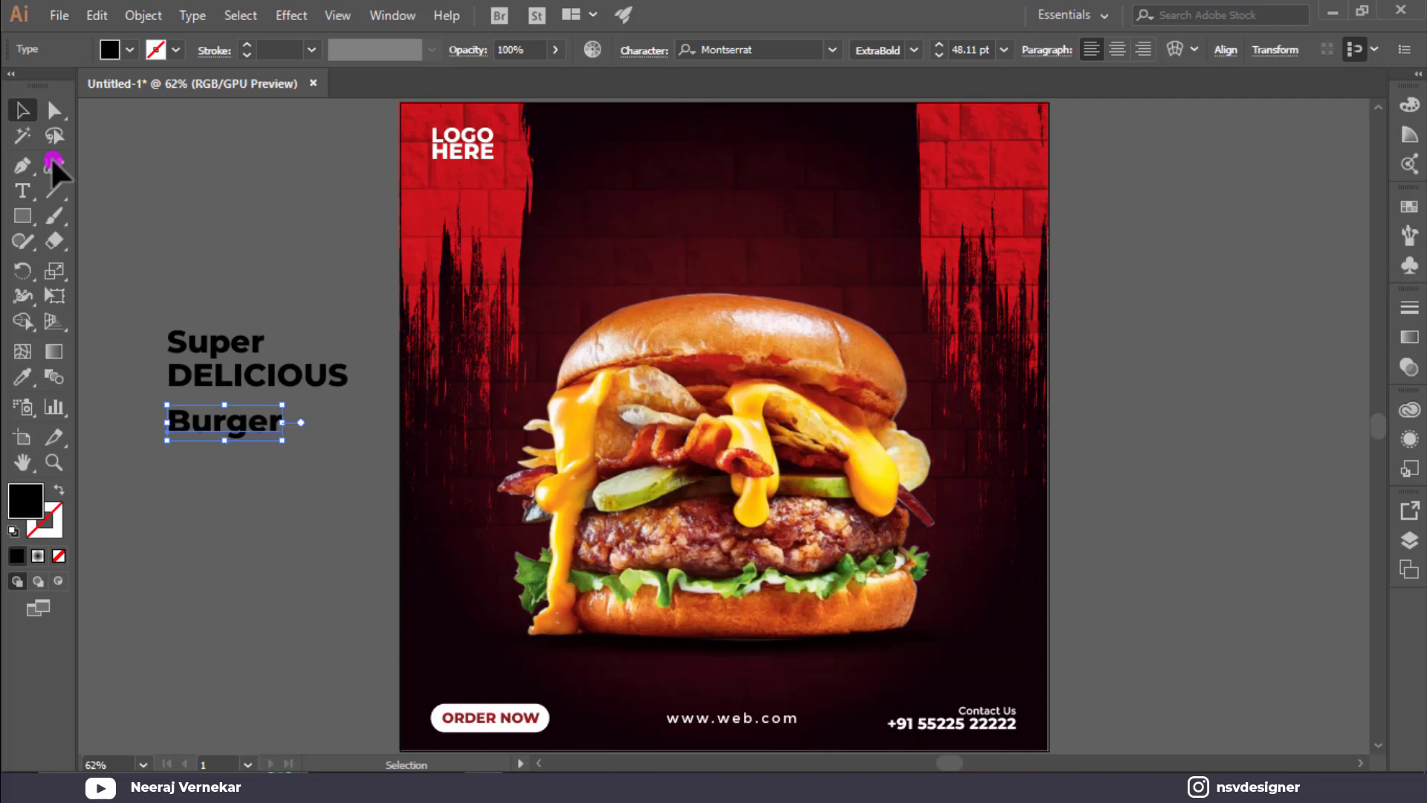
{"action": "left_click", "coordinate": [256, 346], "text": "shift"}
{"action": "left_click", "coordinate": [757, 49]}
Apply Badcats to Super and Burger, then Cheddar Gothic Rough Regular to DELICIOUS.
{"action": "type", "text": "bad"}
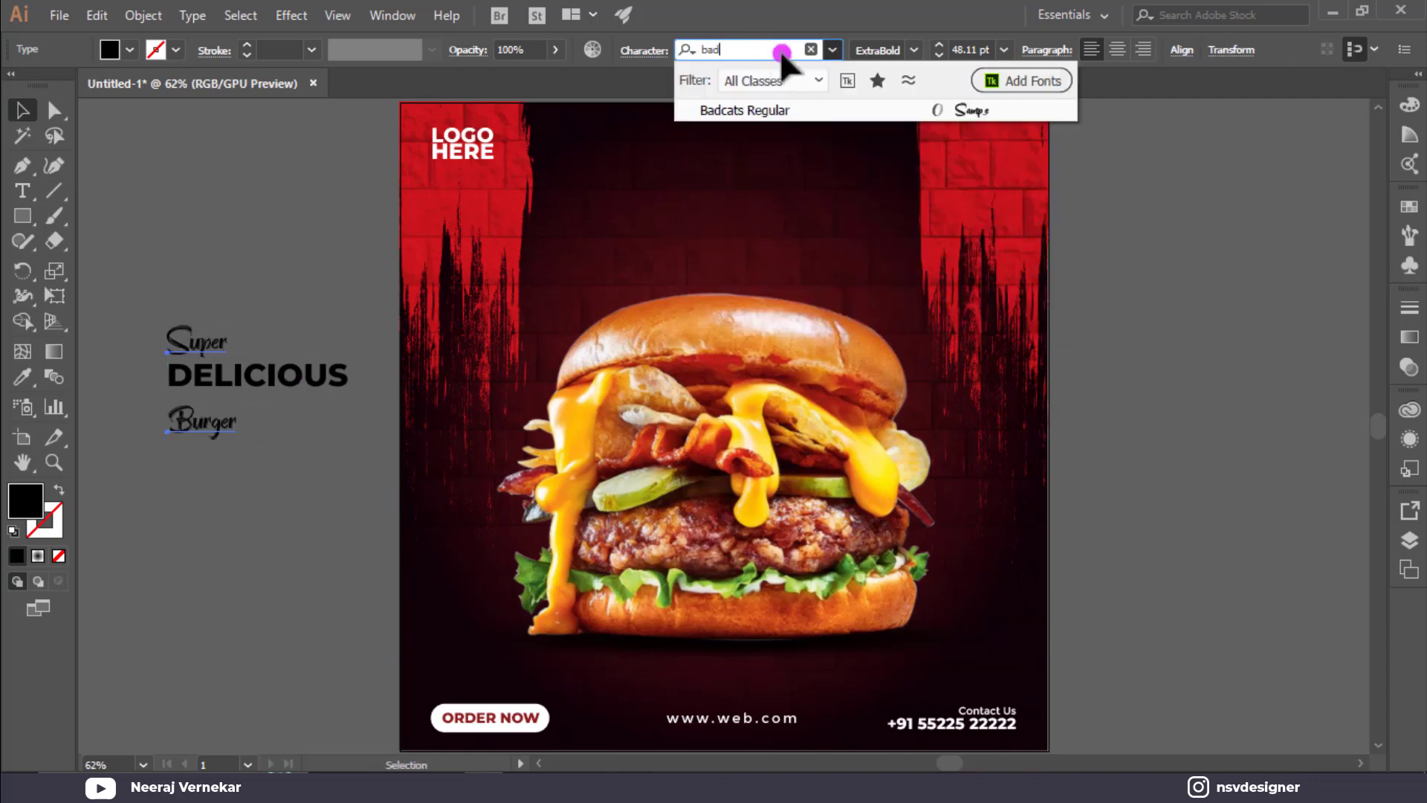
{"action": "key", "text": "Return"}
{"action": "left_click", "coordinate": [312, 375]}
{"action": "left_click", "coordinate": [760, 49]}
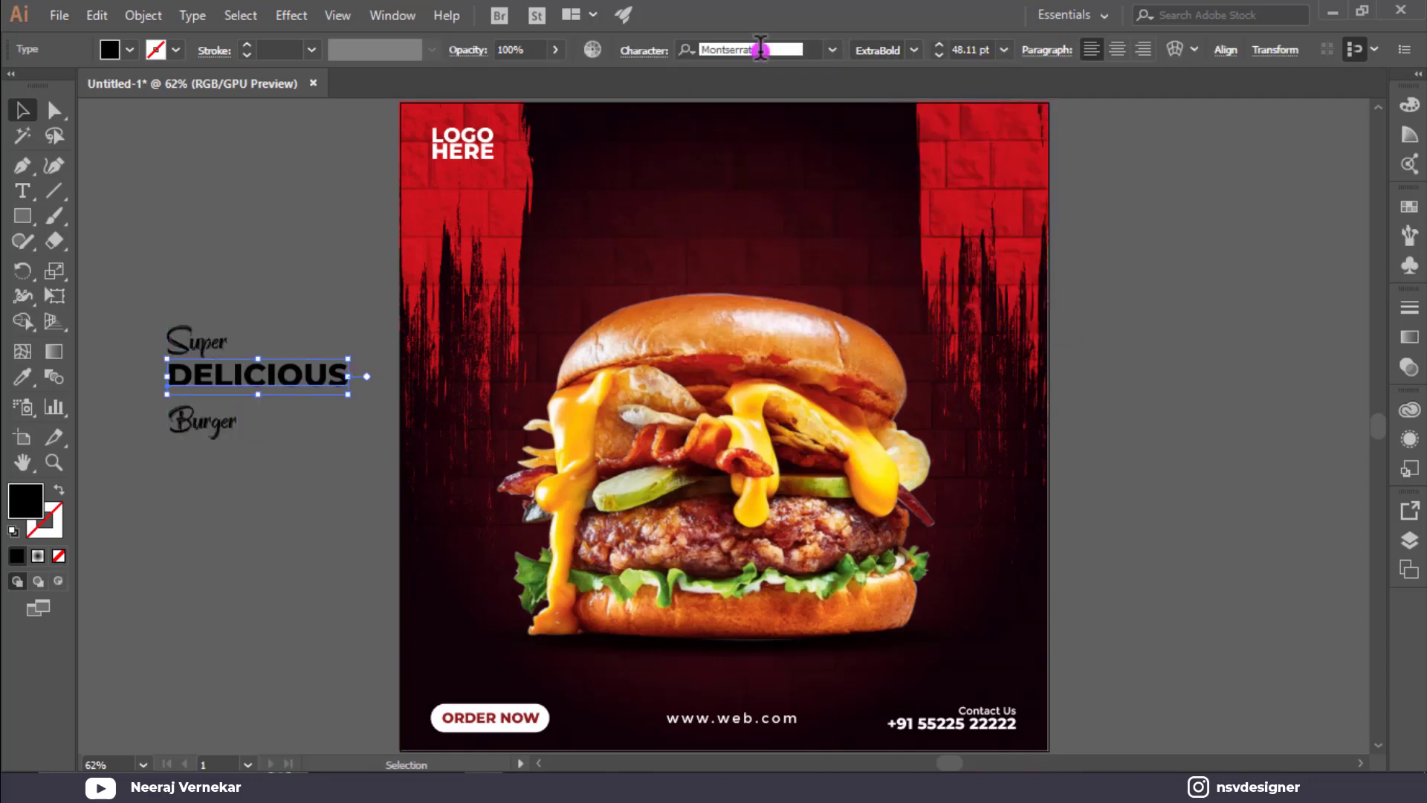
{"action": "type", "text": "che"}
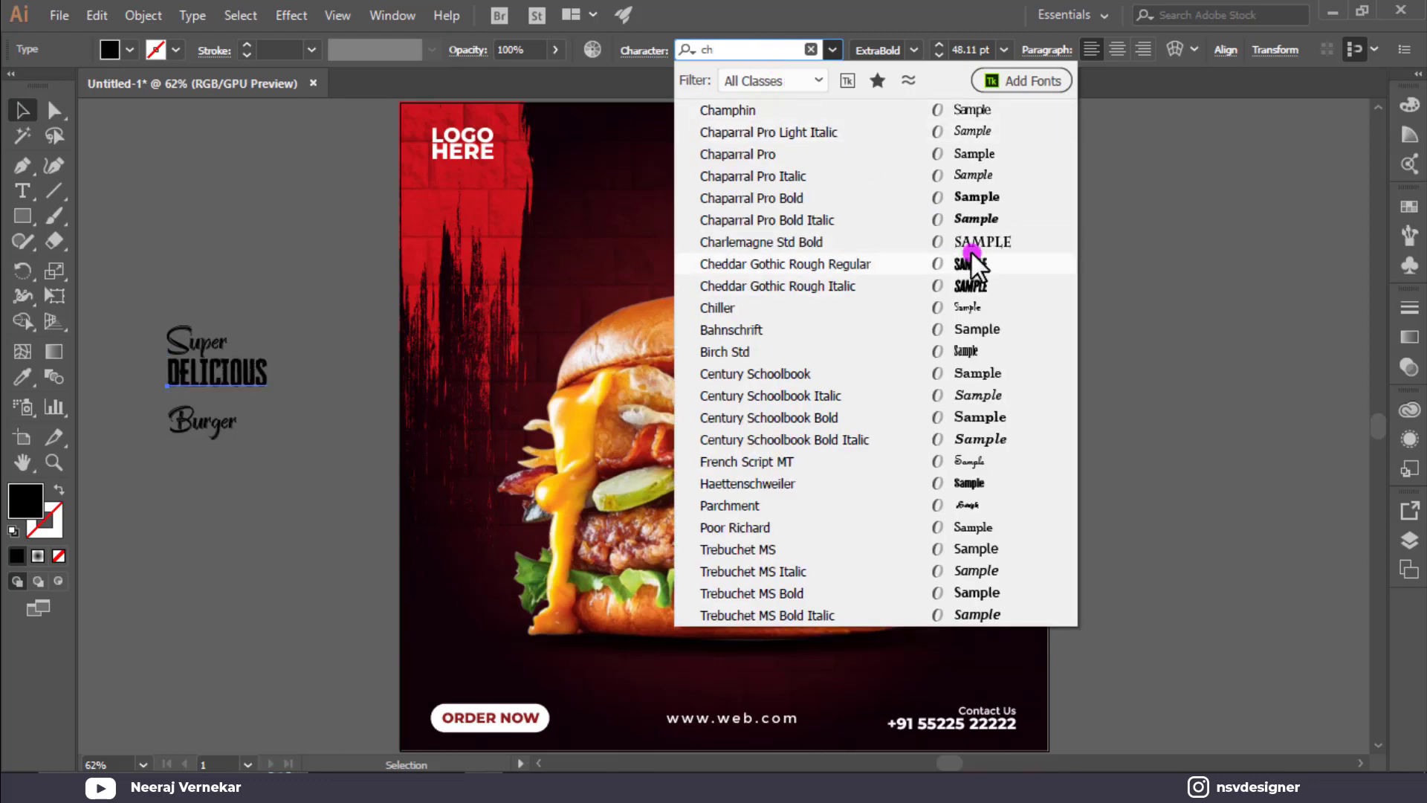
{"action": "left_click", "coordinate": [986, 268]}
{"action": "scroll", "coordinate": [141, 405], "scroll_direction": "up", "scroll_amount": 3}
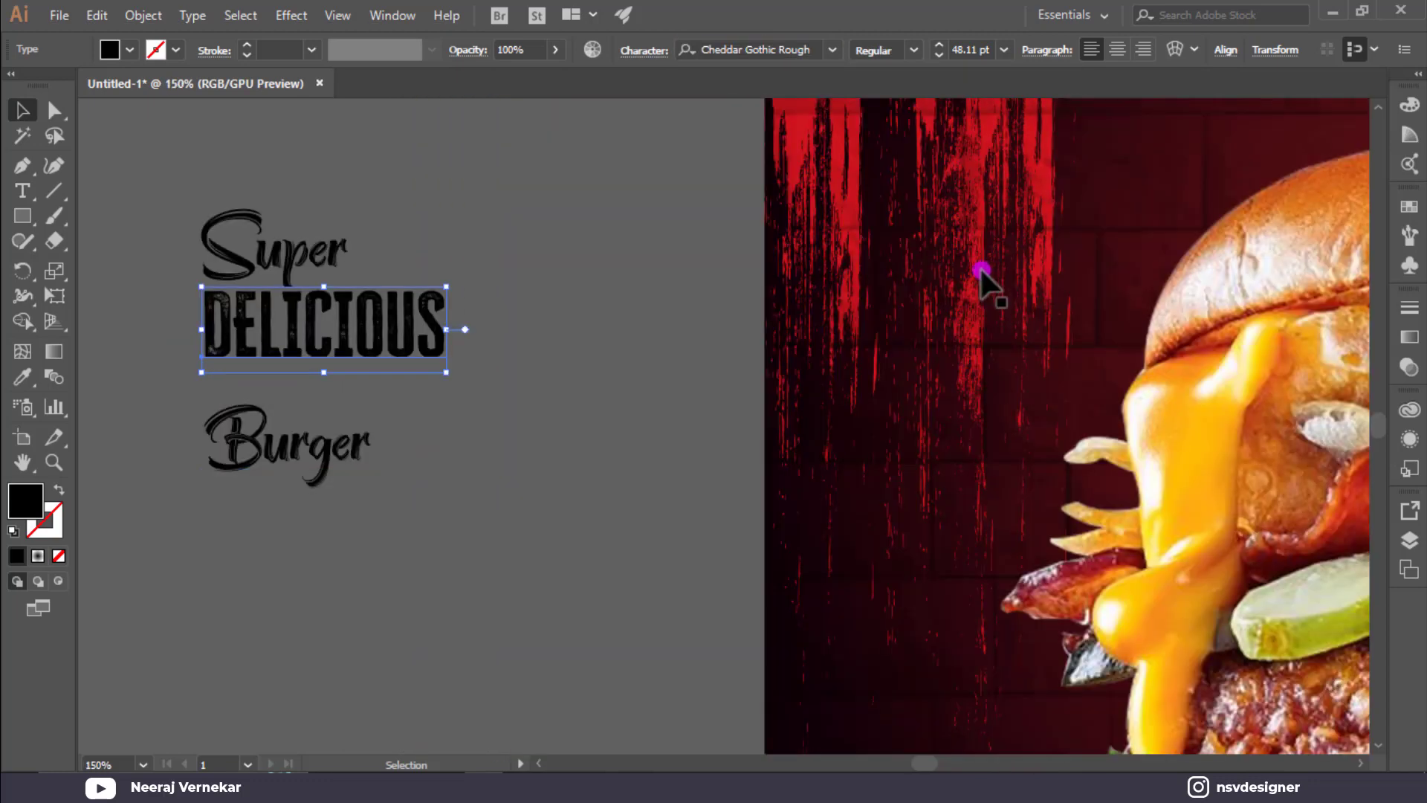
Enlarge Burger and reposition Burger, DELICIOUS and Super into a tight stacked lockup.
{"action": "left_click", "coordinate": [347, 474]}
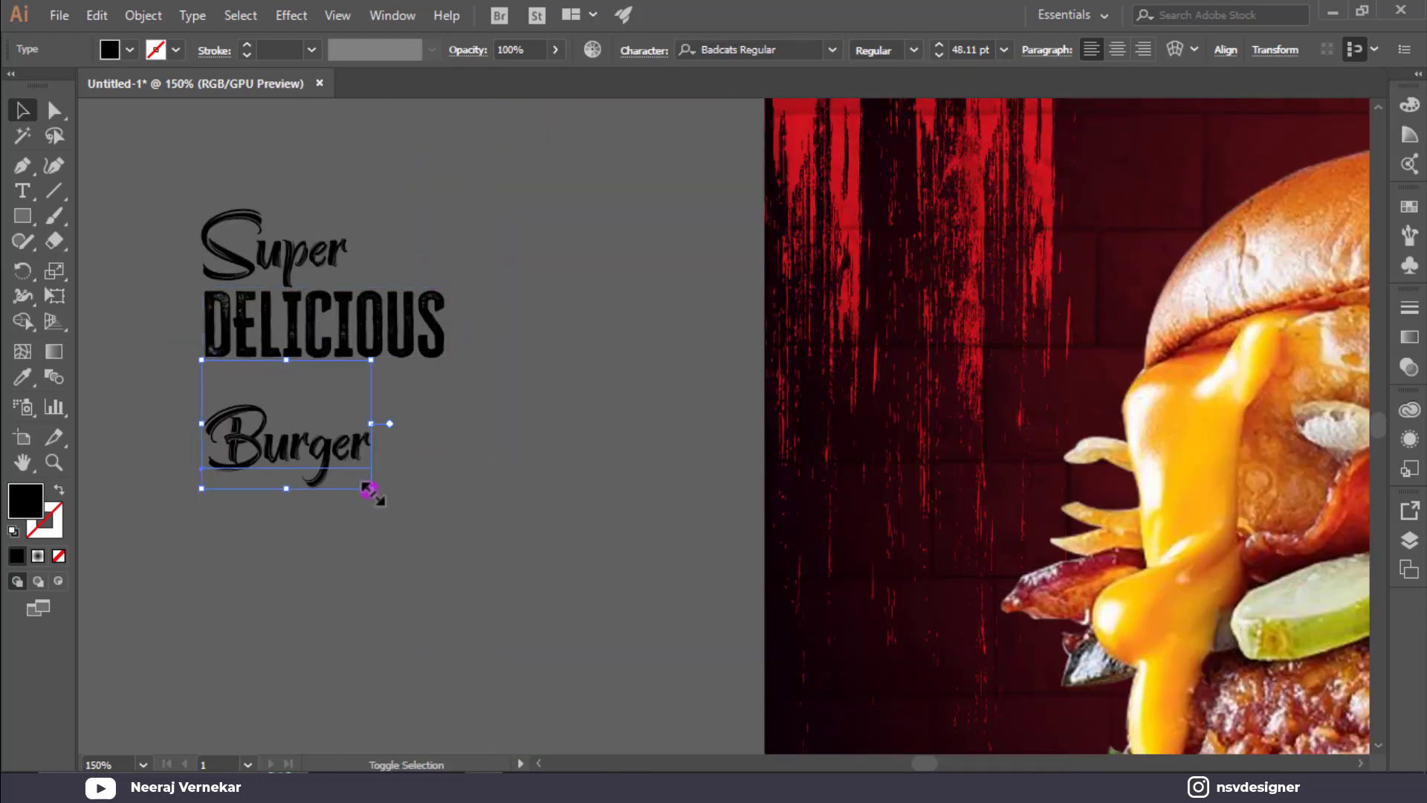
{"action": "left_click_drag", "start_coordinate": [370, 485], "coordinate": [553, 627]}
{"action": "left_click_drag", "start_coordinate": [405, 525], "coordinate": [333, 422]}
{"action": "left_click_drag", "start_coordinate": [411, 479], "coordinate": [450, 508]}
{"action": "left_click", "coordinate": [290, 334]}
{"action": "left_click_drag", "start_coordinate": [289, 334], "coordinate": [302, 351]}
{"action": "left_click", "coordinate": [279, 249]}
{"action": "left_click", "coordinate": [248, 210]}
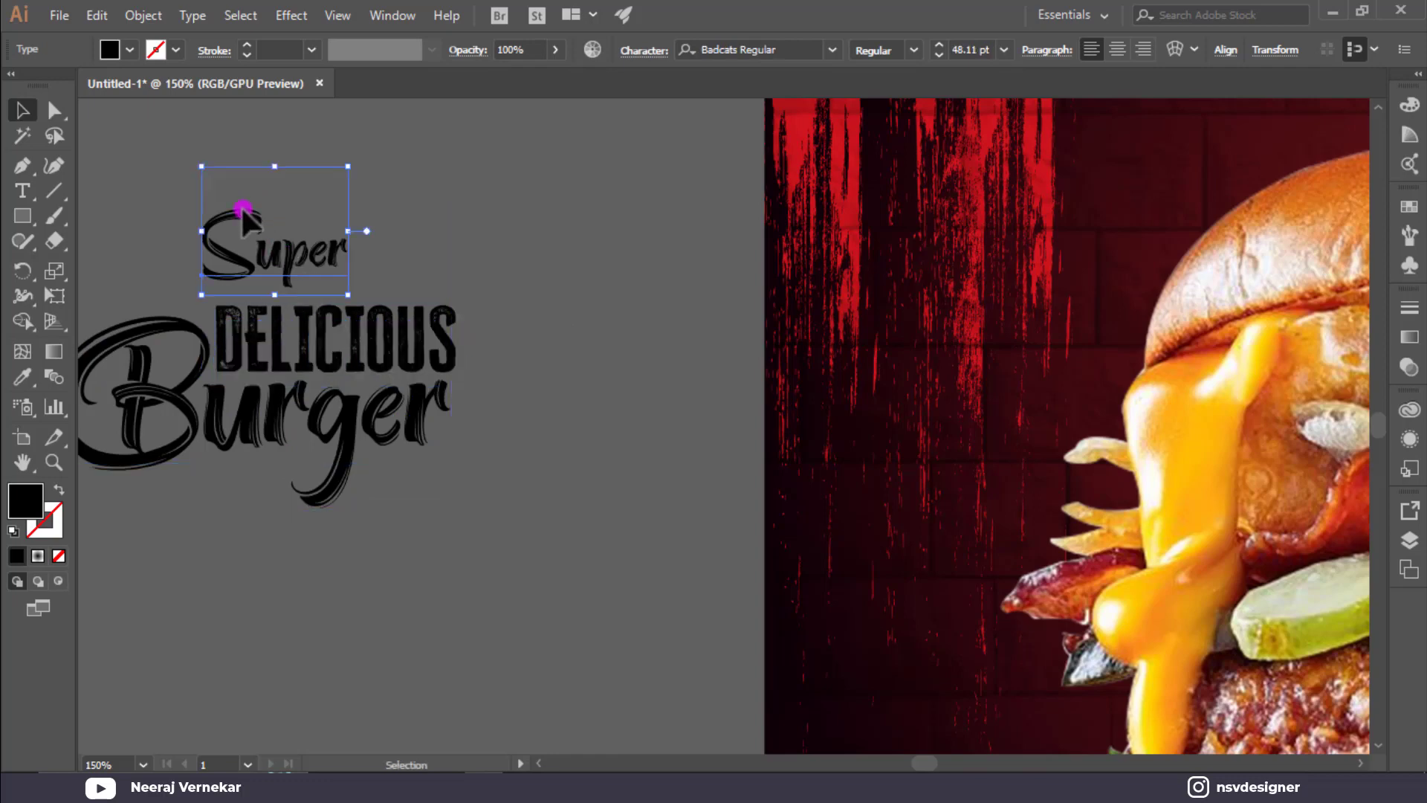
{"action": "left_click_drag", "start_coordinate": [241, 222], "coordinate": [156, 233]}
{"action": "key", "text": "ctrl+z"}
{"action": "left_click", "coordinate": [237, 202]}
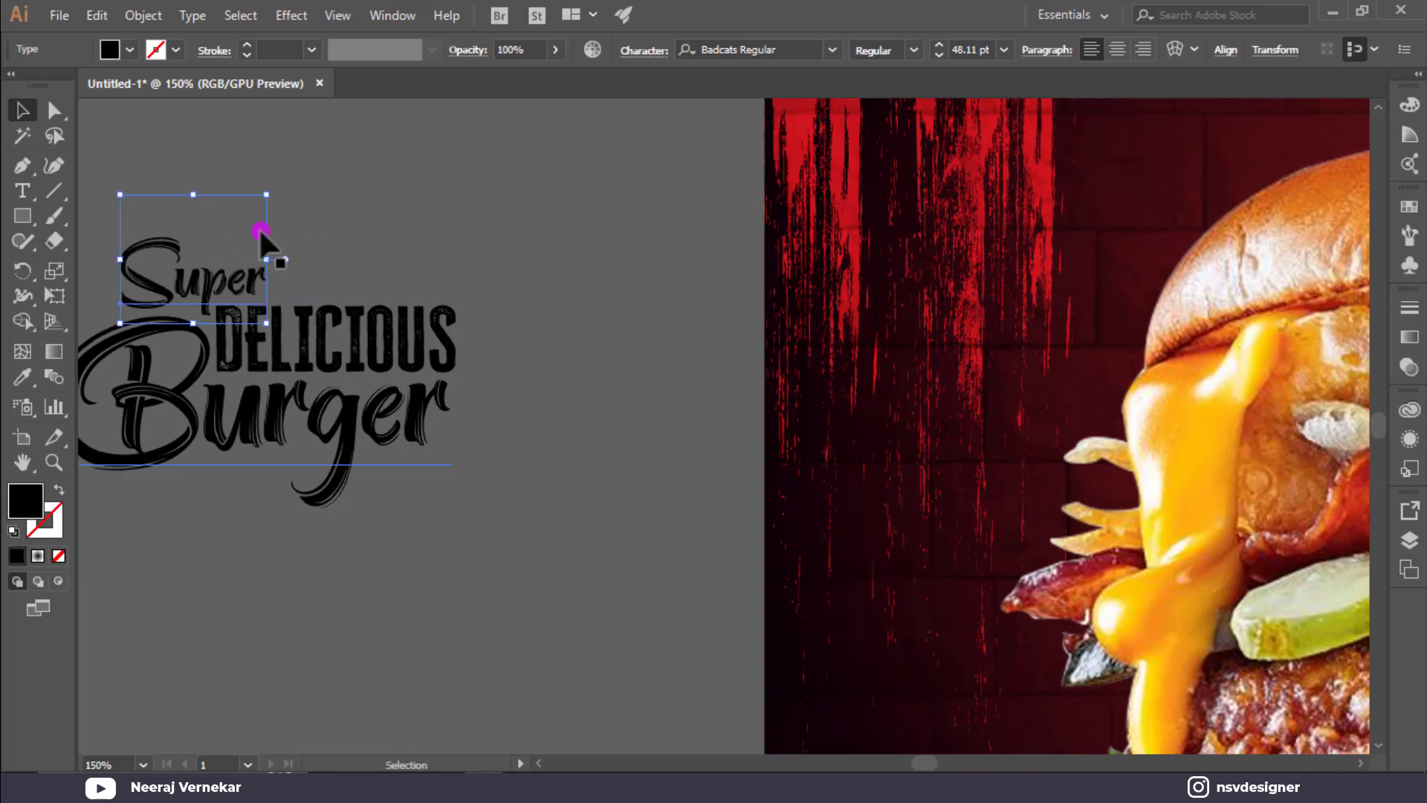
Make all three headline words white and place them at the top of the poster.
{"action": "left_click", "coordinate": [431, 229]}
{"action": "scroll", "coordinate": [433, 236], "scroll_direction": "down", "scroll_amount": 1}
{"action": "left_click_drag", "start_coordinate": [476, 246], "coordinate": [171, 377]}
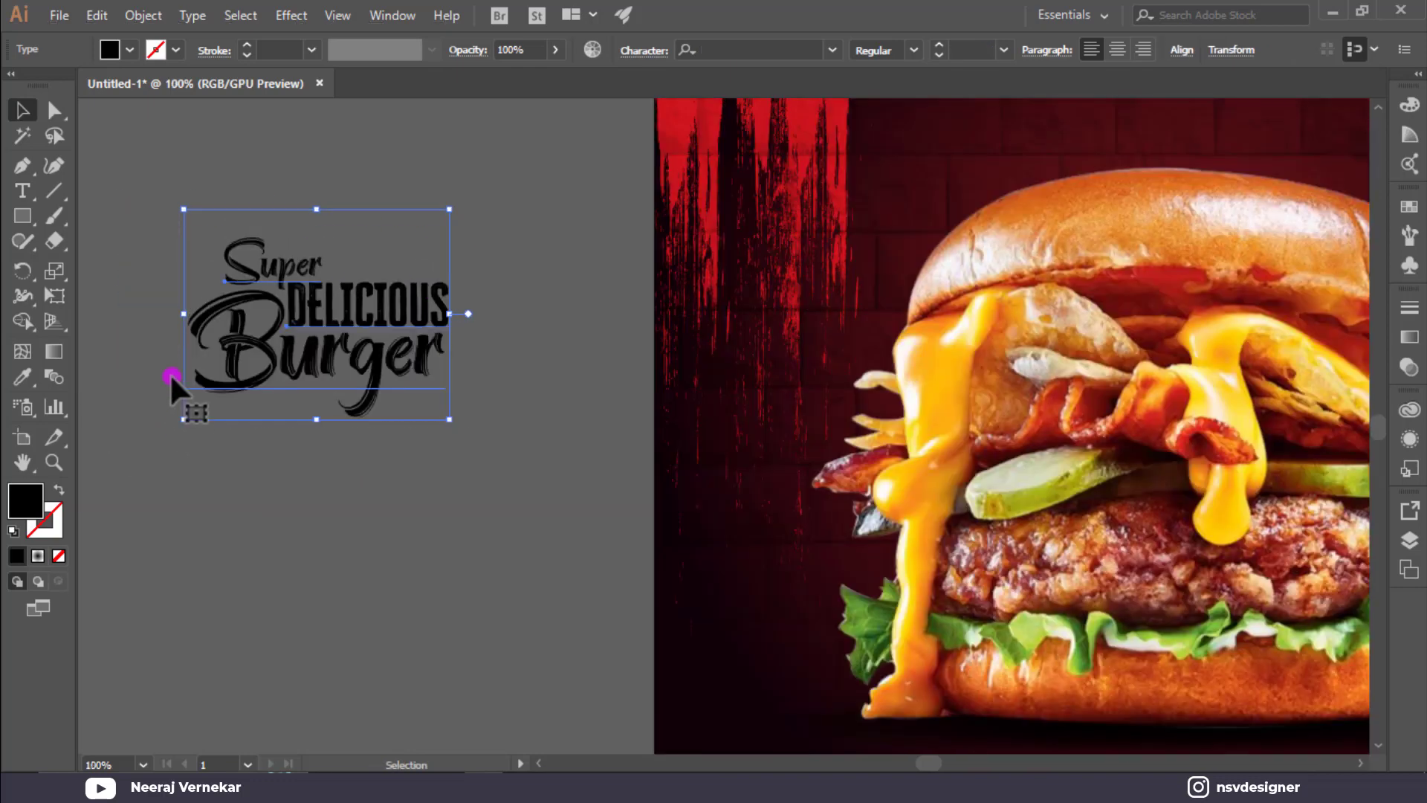
{"action": "left_click", "coordinate": [126, 49]}
{"action": "left_click", "coordinate": [43, 85]}
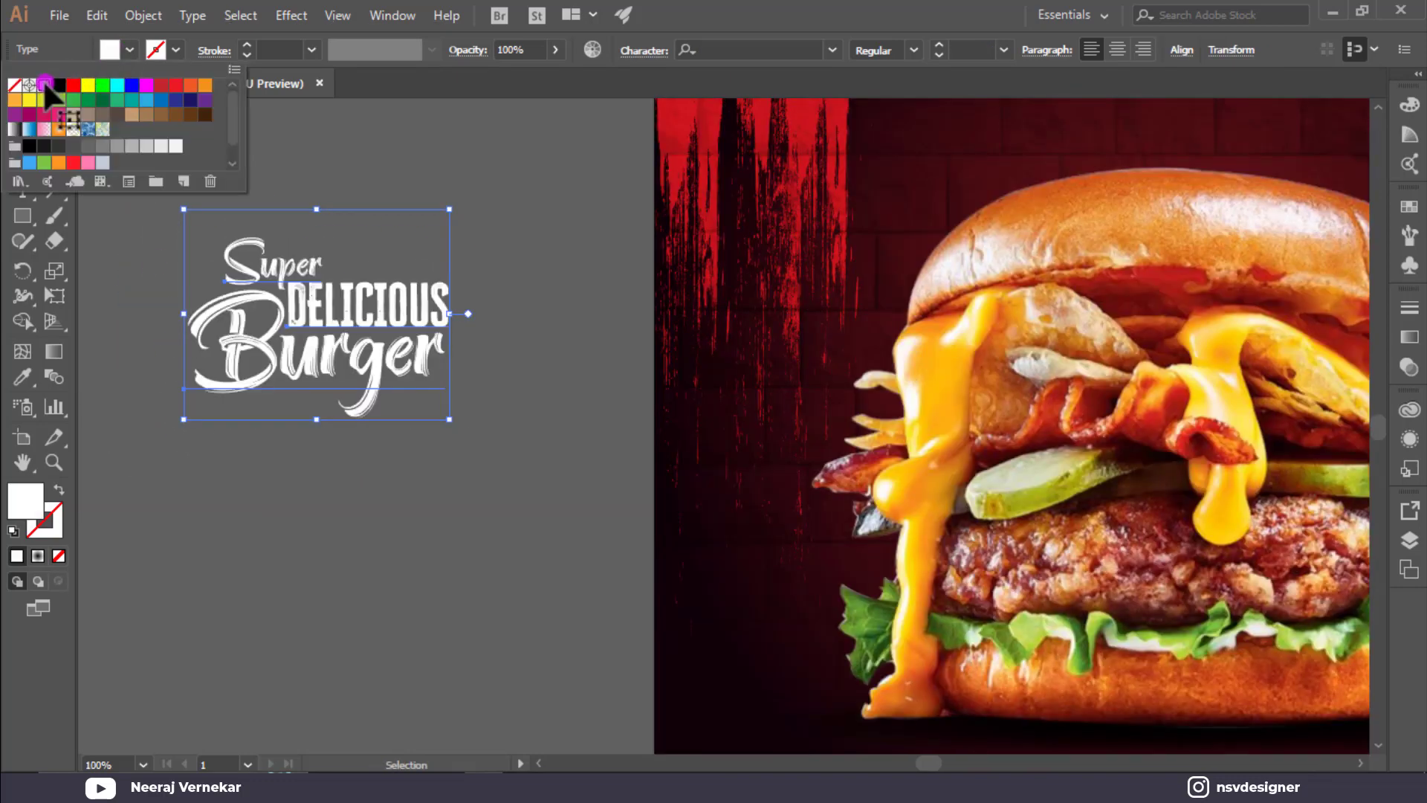
{"action": "left_click", "coordinate": [447, 517]}
{"action": "scroll", "coordinate": [446, 514], "scroll_direction": "down", "scroll_amount": 1}
{"action": "left_click_drag", "start_coordinate": [445, 514], "coordinate": [310, 540]}
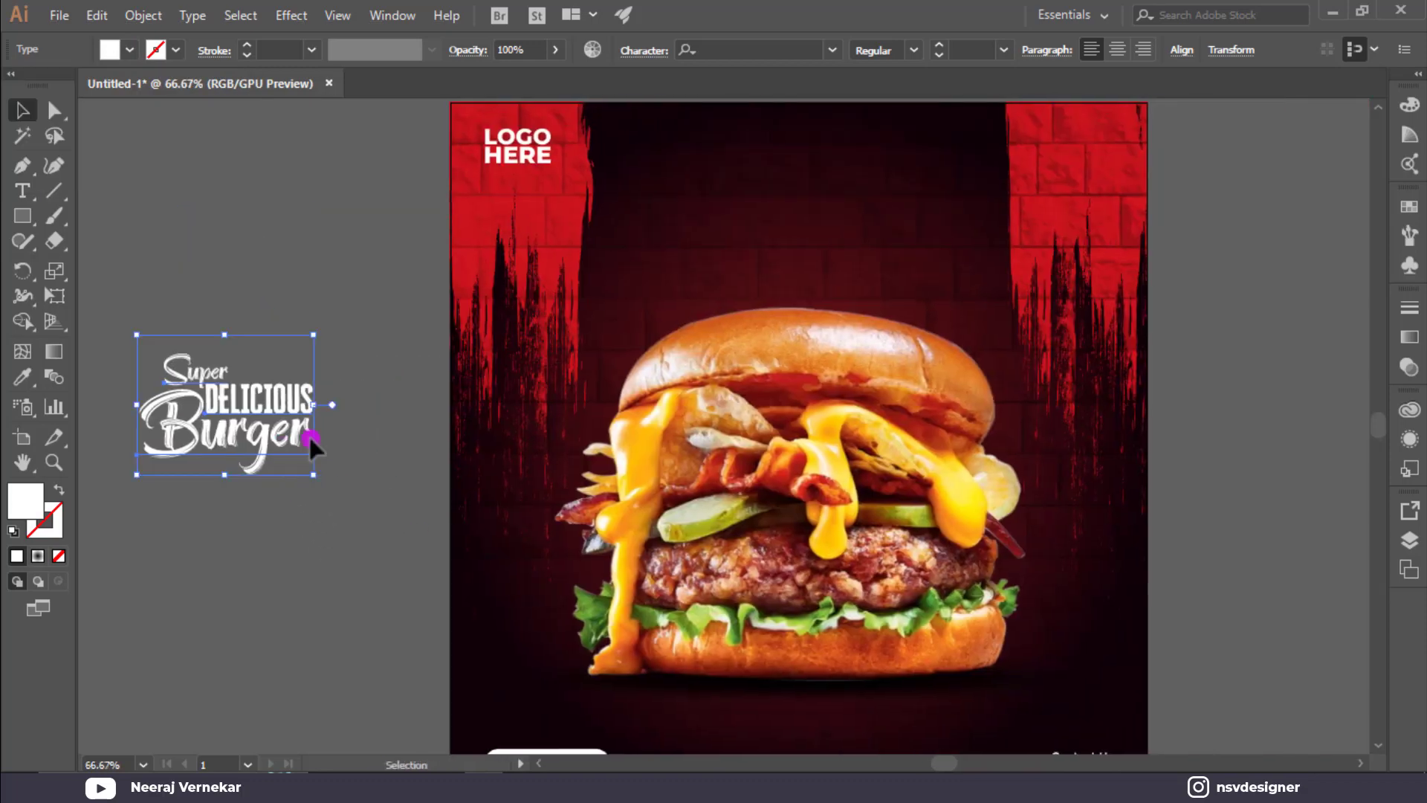
{"action": "left_click_drag", "start_coordinate": [310, 434], "coordinate": [904, 245]}
{"action": "key", "text": "ctrl+0"}
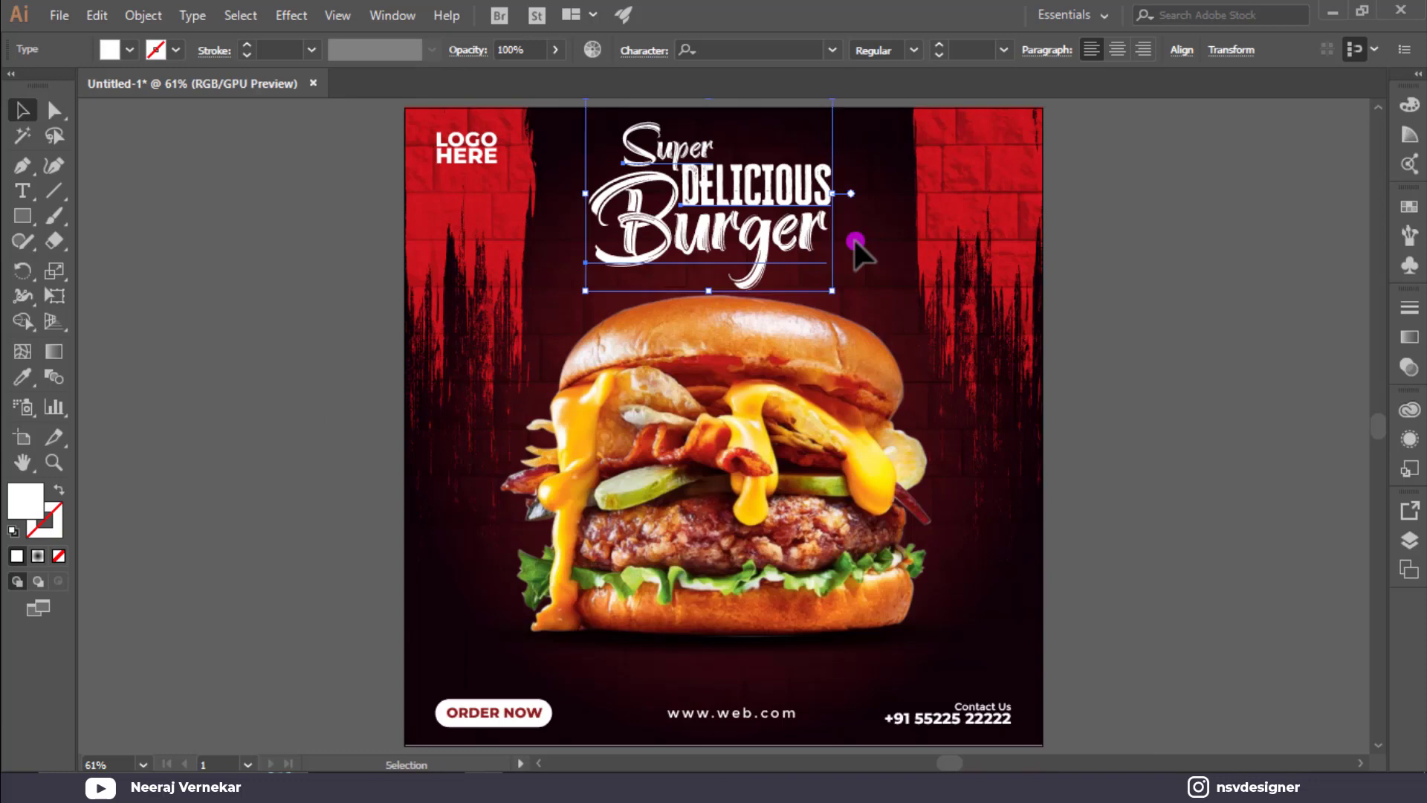
{"action": "key", "text": "ctrl+shift+a"}
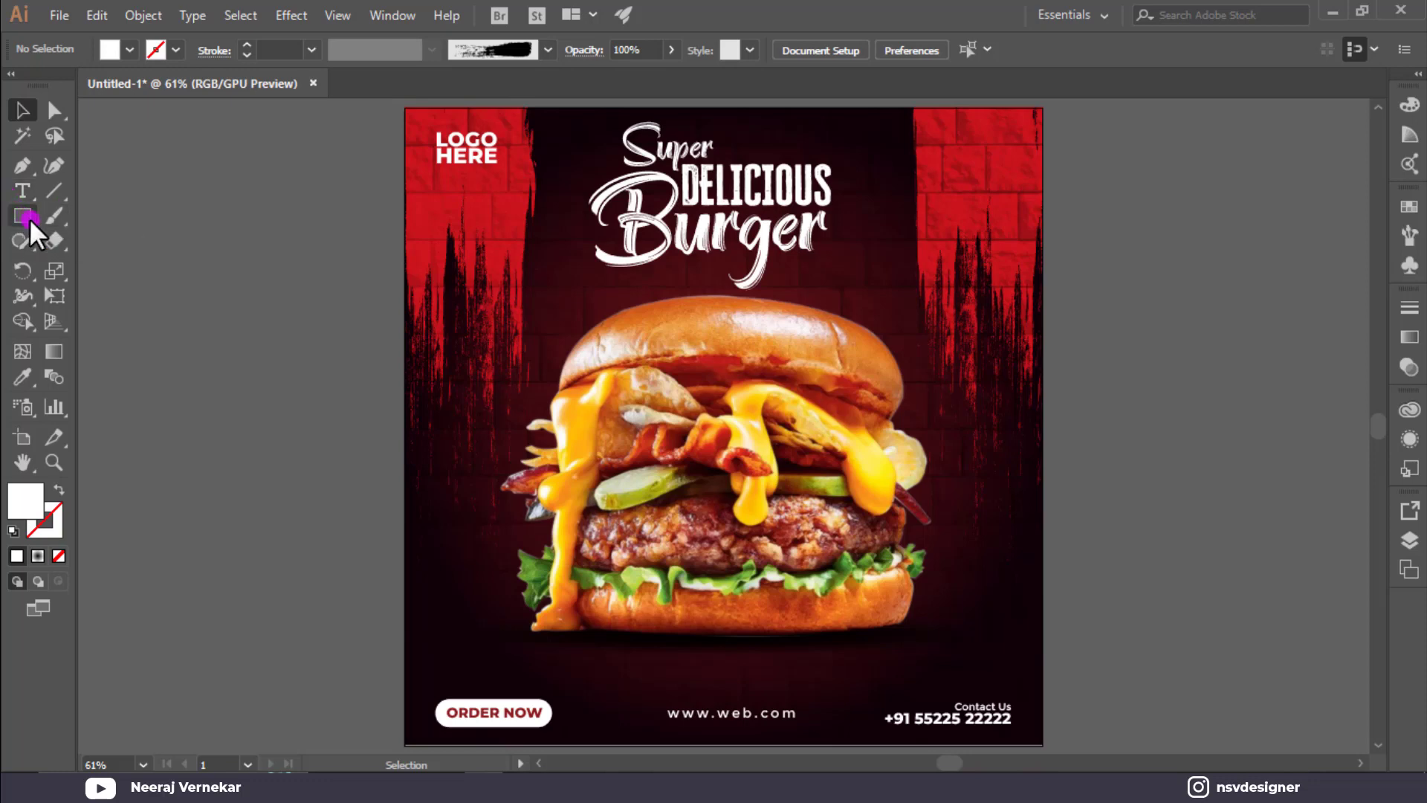
Draw a white circle beside the poster and duplicate it into overlapping cloud circles.
{"action": "left_click_drag", "start_coordinate": [22, 215], "coordinate": [210, 347]}
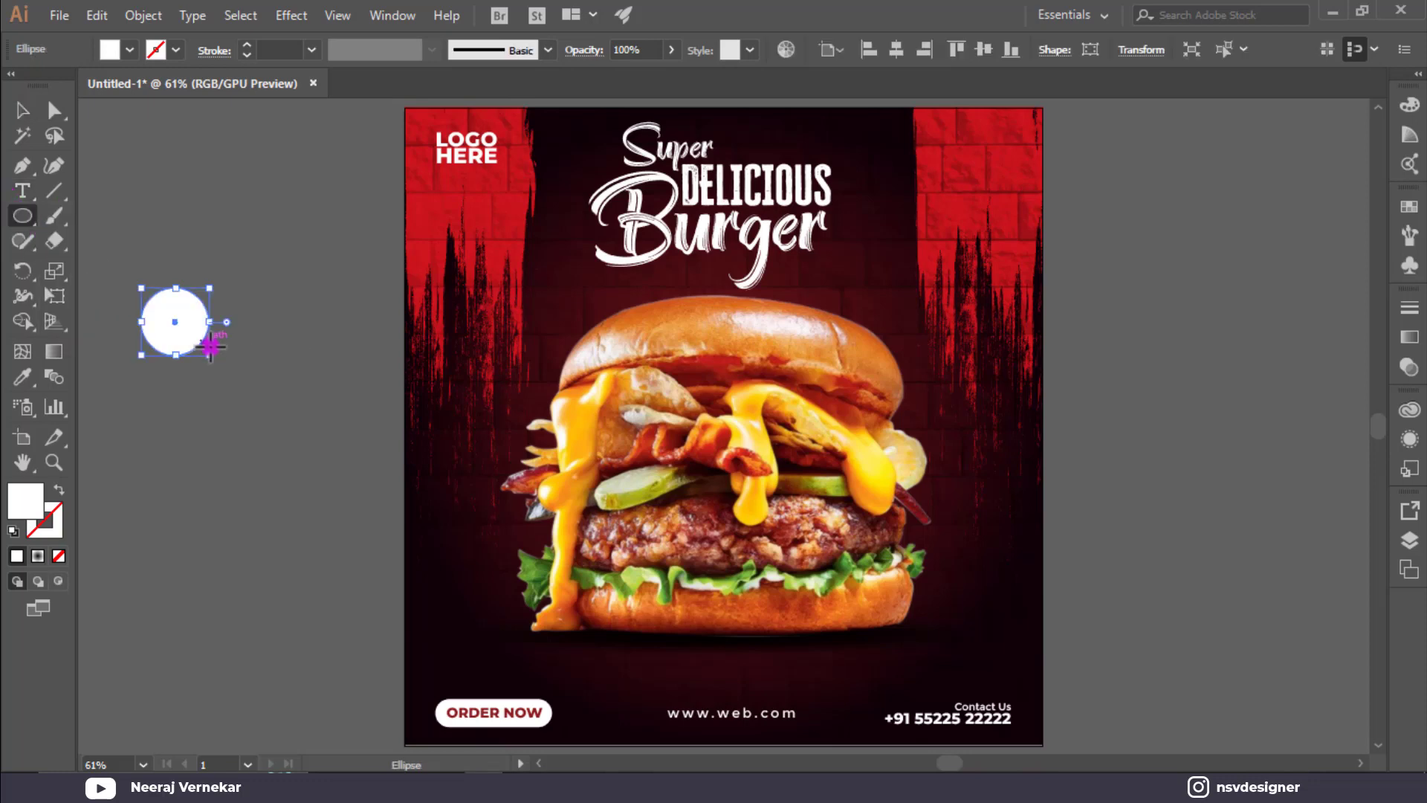
{"action": "key", "text": "v"}
{"action": "left_click", "coordinate": [202, 346]}
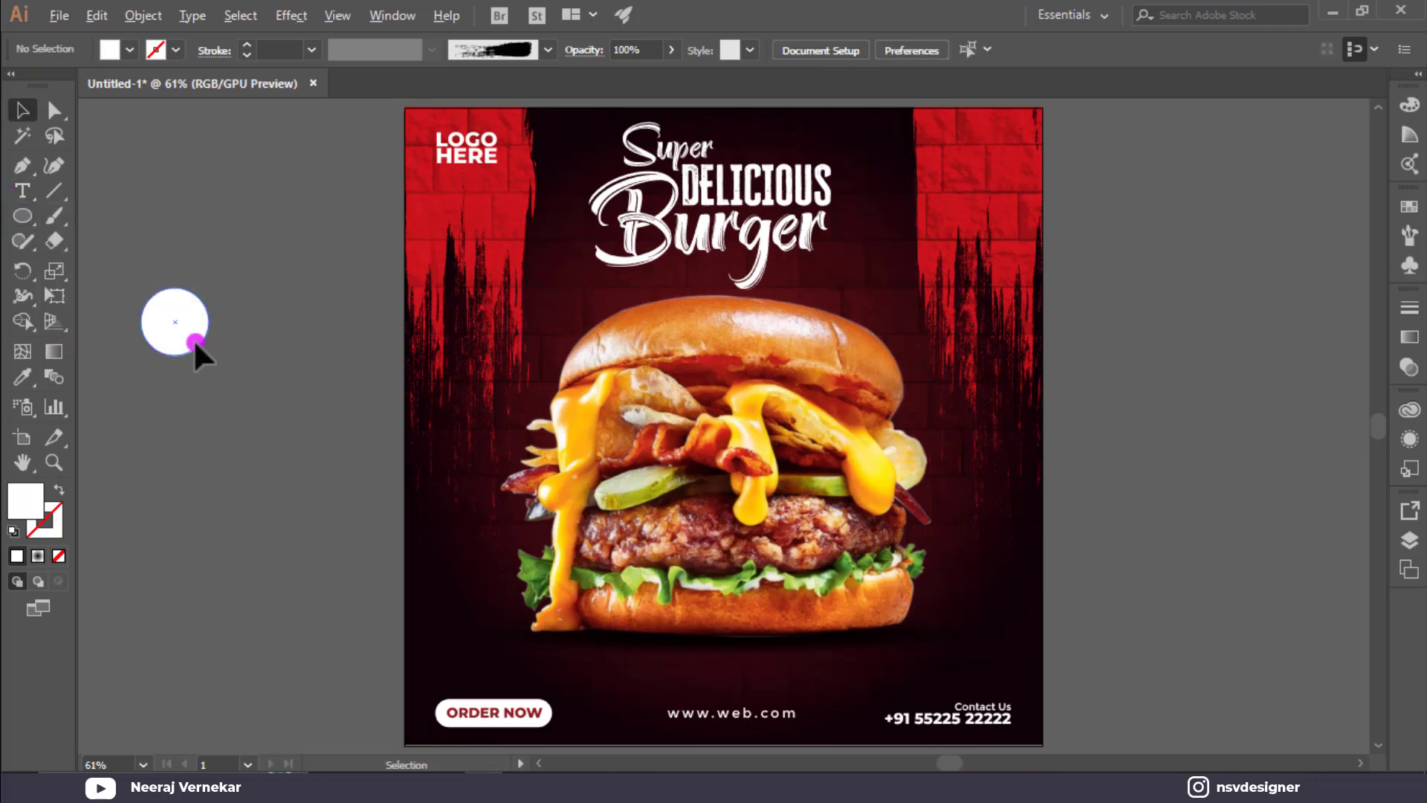
{"action": "left_click_drag", "start_coordinate": [193, 339], "coordinate": [235, 323]}
{"action": "left_click_drag", "start_coordinate": [236, 324], "coordinate": [193, 363]}
Unite the circles into one path, swap fill to stroke for an outline, and shrink it.
{"action": "key", "text": "ctrl+a"}
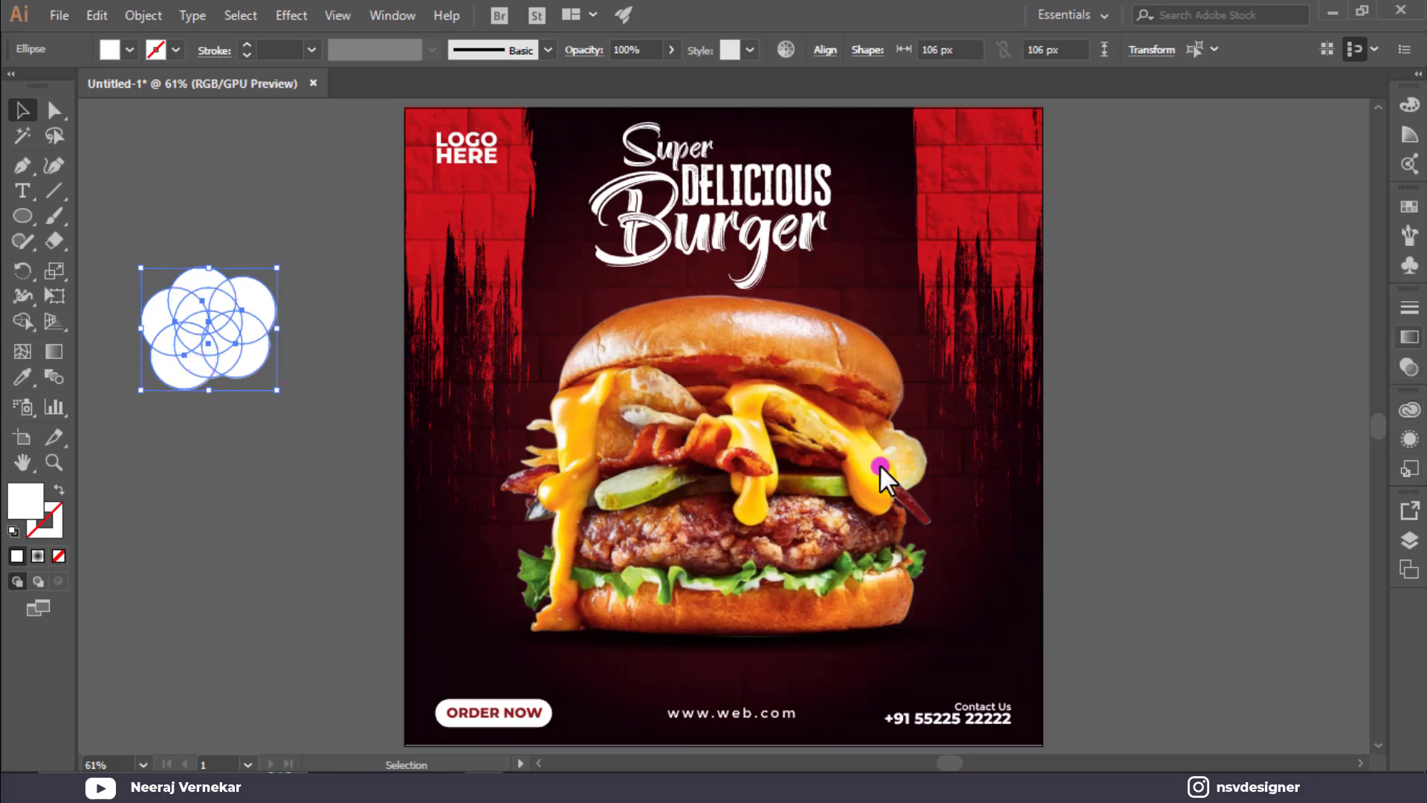
{"action": "left_click", "coordinate": [1408, 545]}
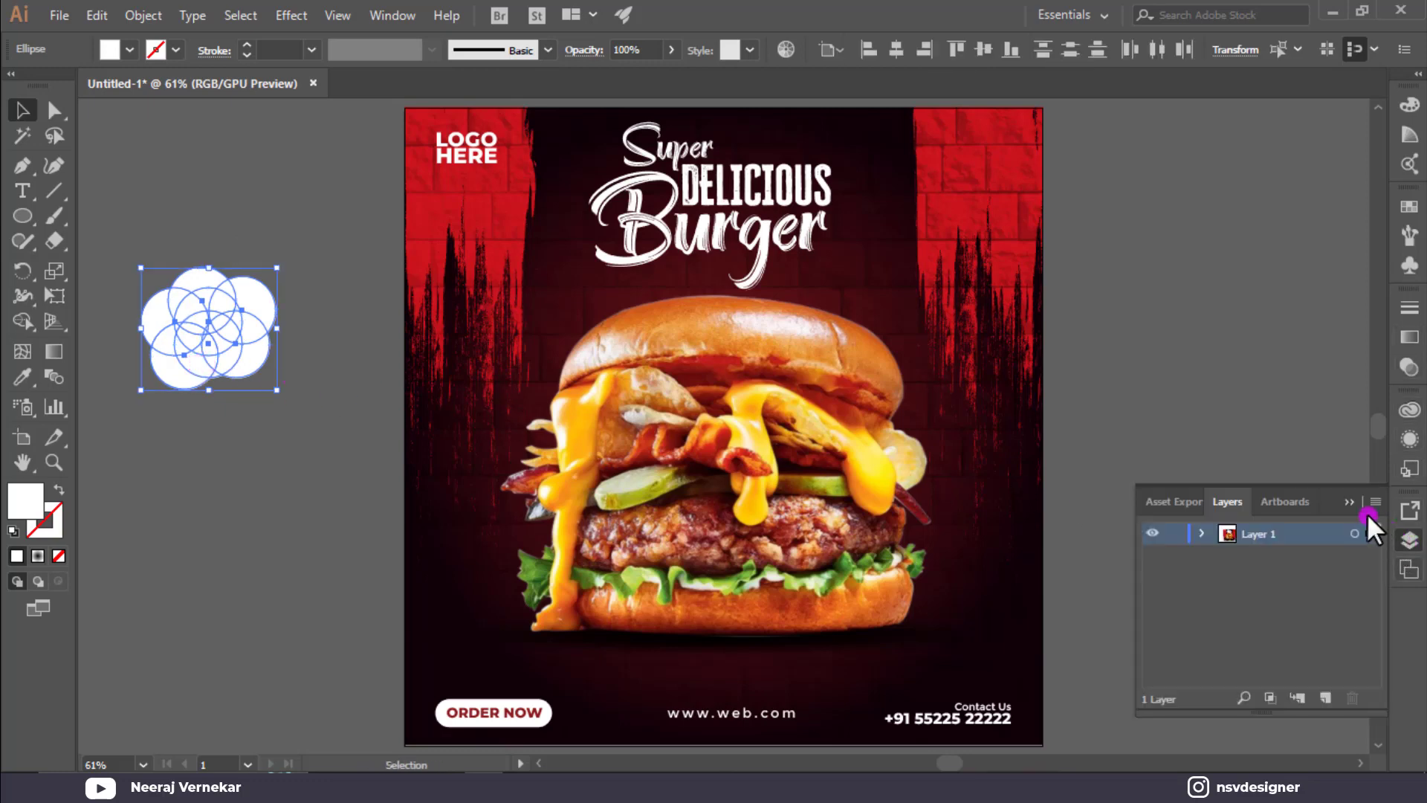
{"action": "left_click", "coordinate": [1349, 501]}
{"action": "left_click", "coordinate": [1414, 567]}
{"action": "left_click", "coordinate": [1416, 565]}
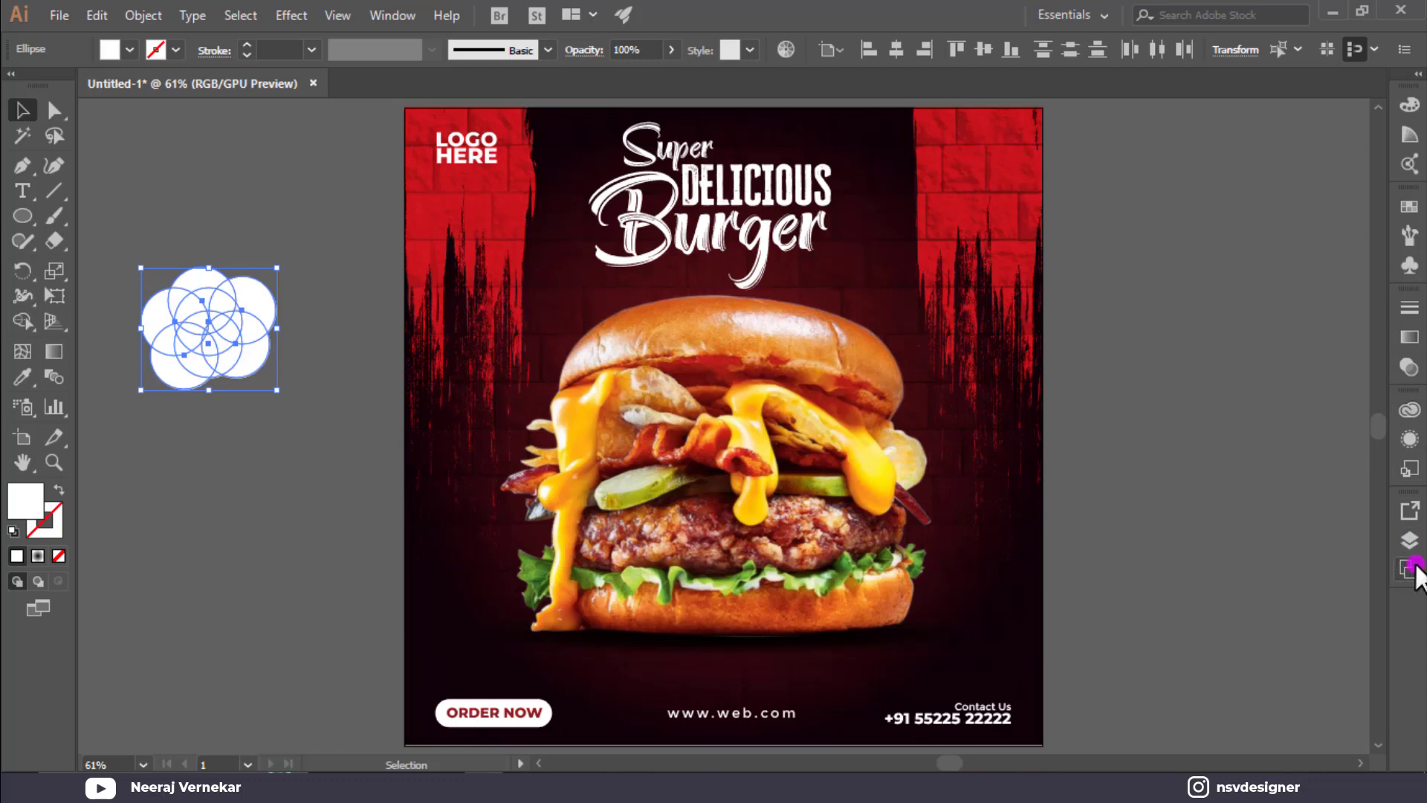
{"action": "left_click", "coordinate": [388, 15]}
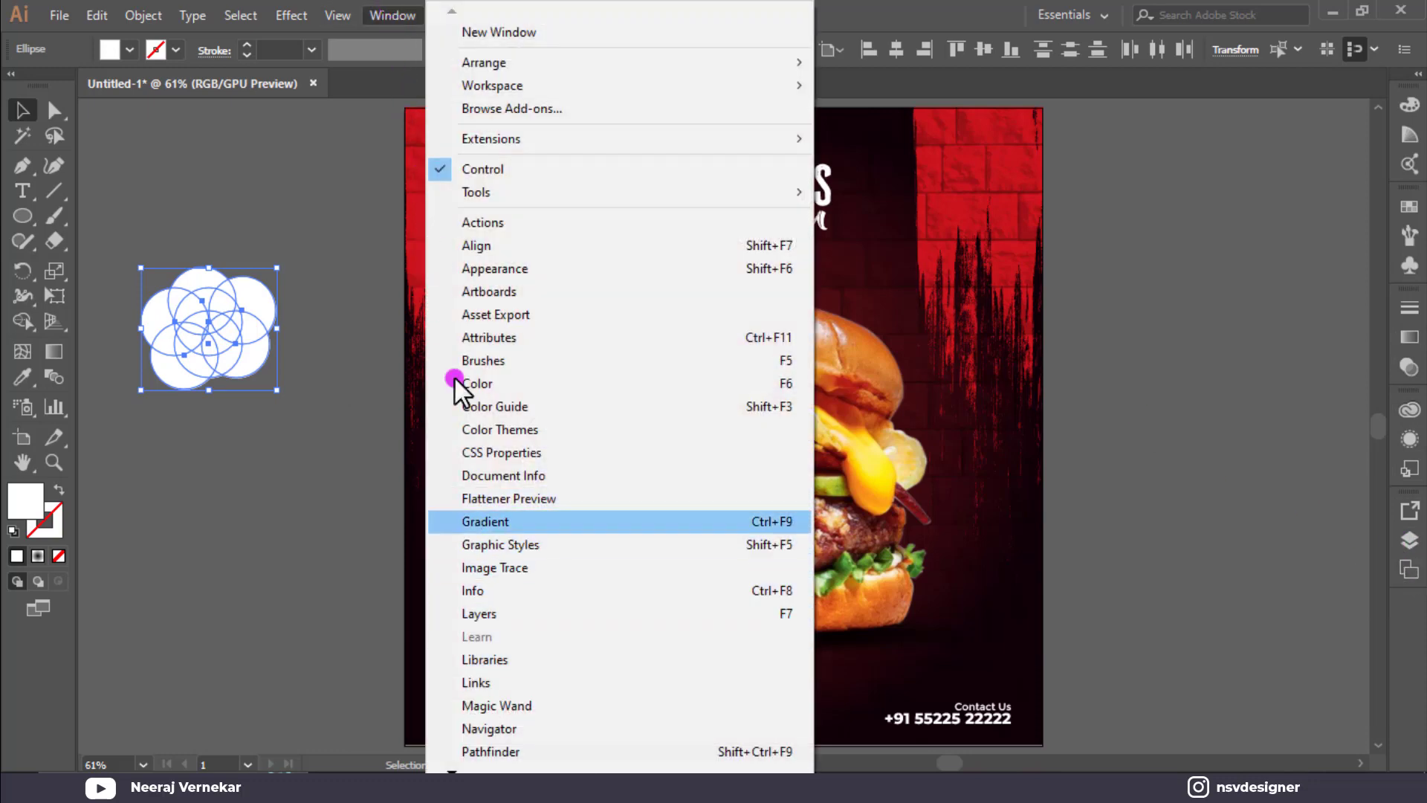
{"action": "left_click", "coordinate": [519, 743]}
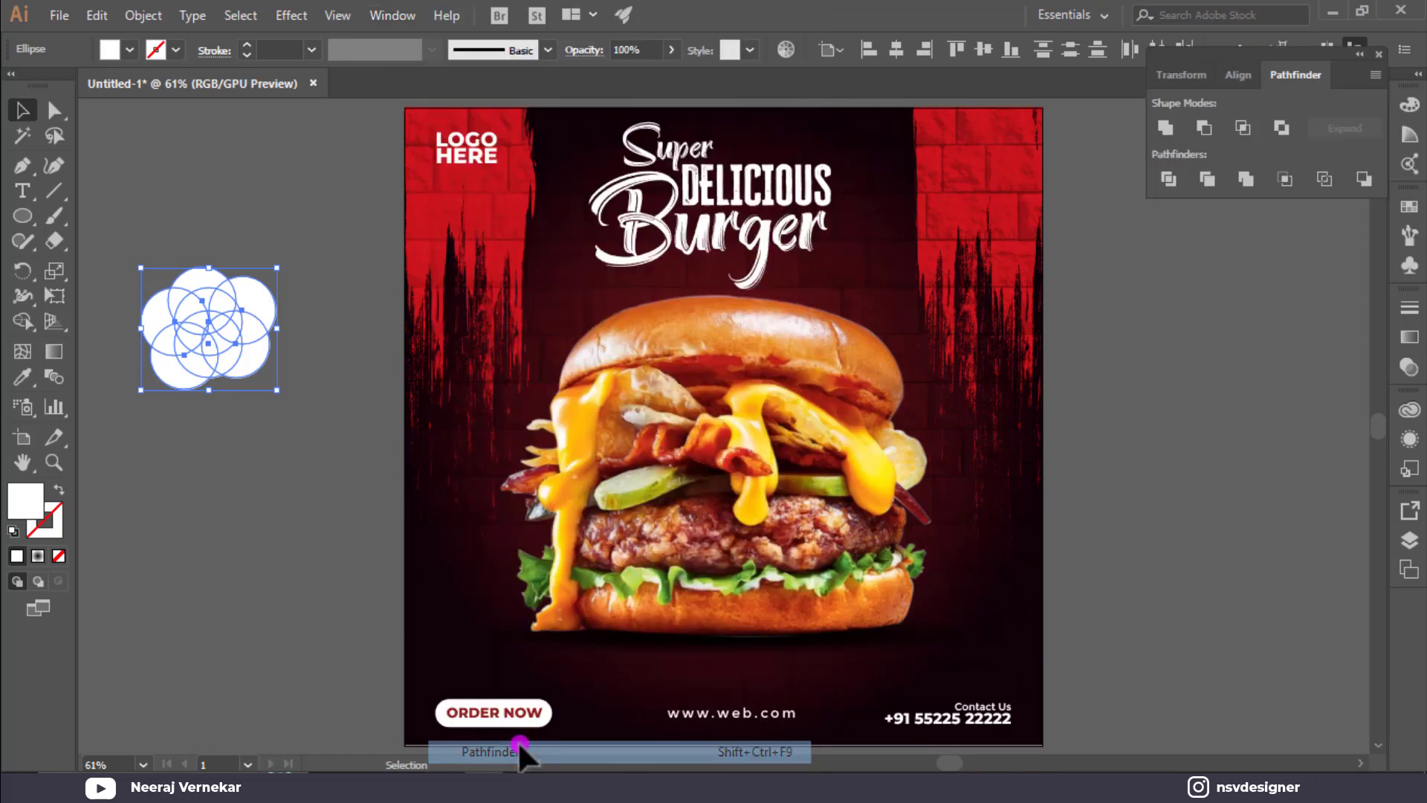
{"action": "left_click", "coordinate": [1169, 124]}
{"action": "left_click", "coordinate": [233, 316]}
{"action": "key", "text": "shift+x"}
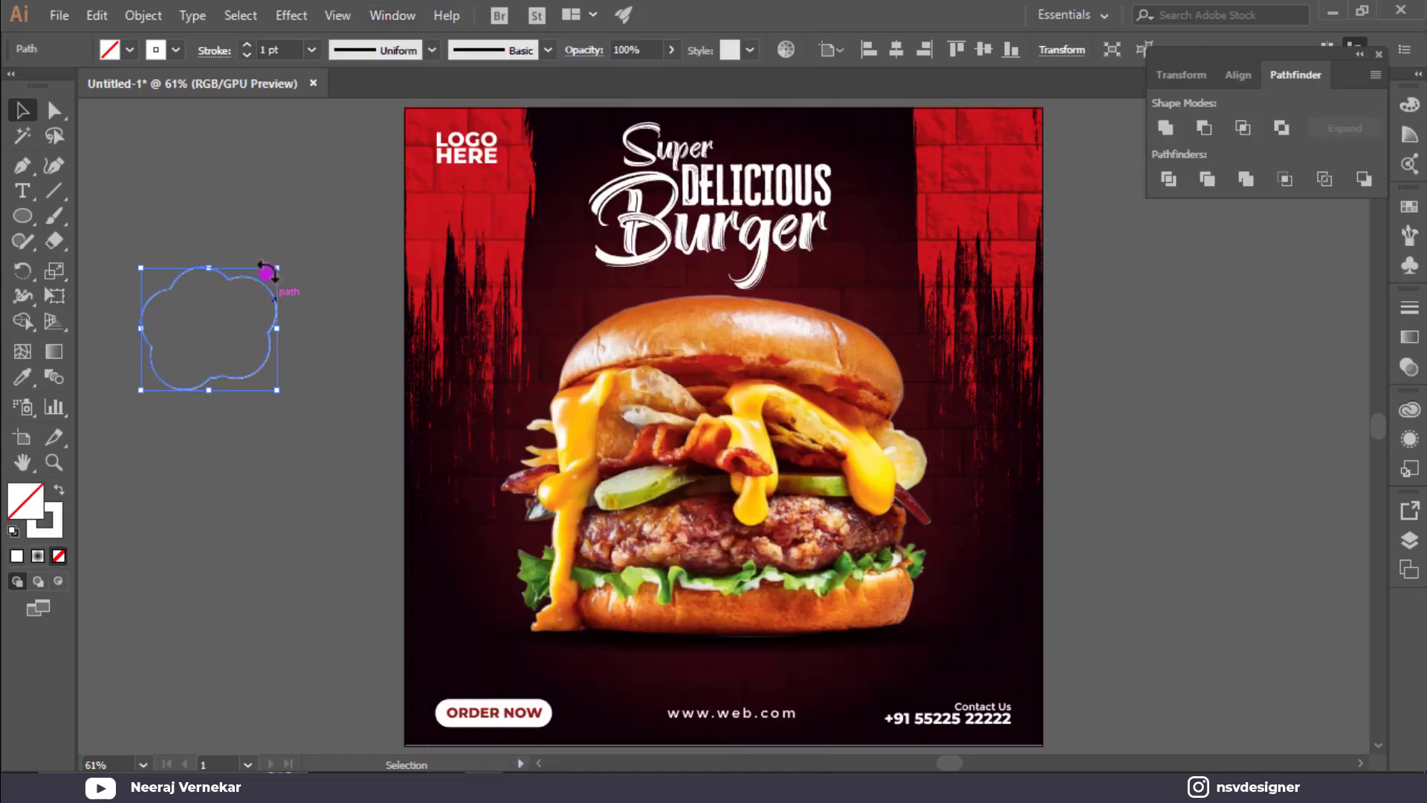
{"action": "left_click_drag", "start_coordinate": [276, 268], "coordinate": [521, 382]}
Give the cloud outline a 3 pt dashed stroke.
{"action": "left_click", "coordinate": [296, 314]}
{"action": "key", "text": "ctrl+="}
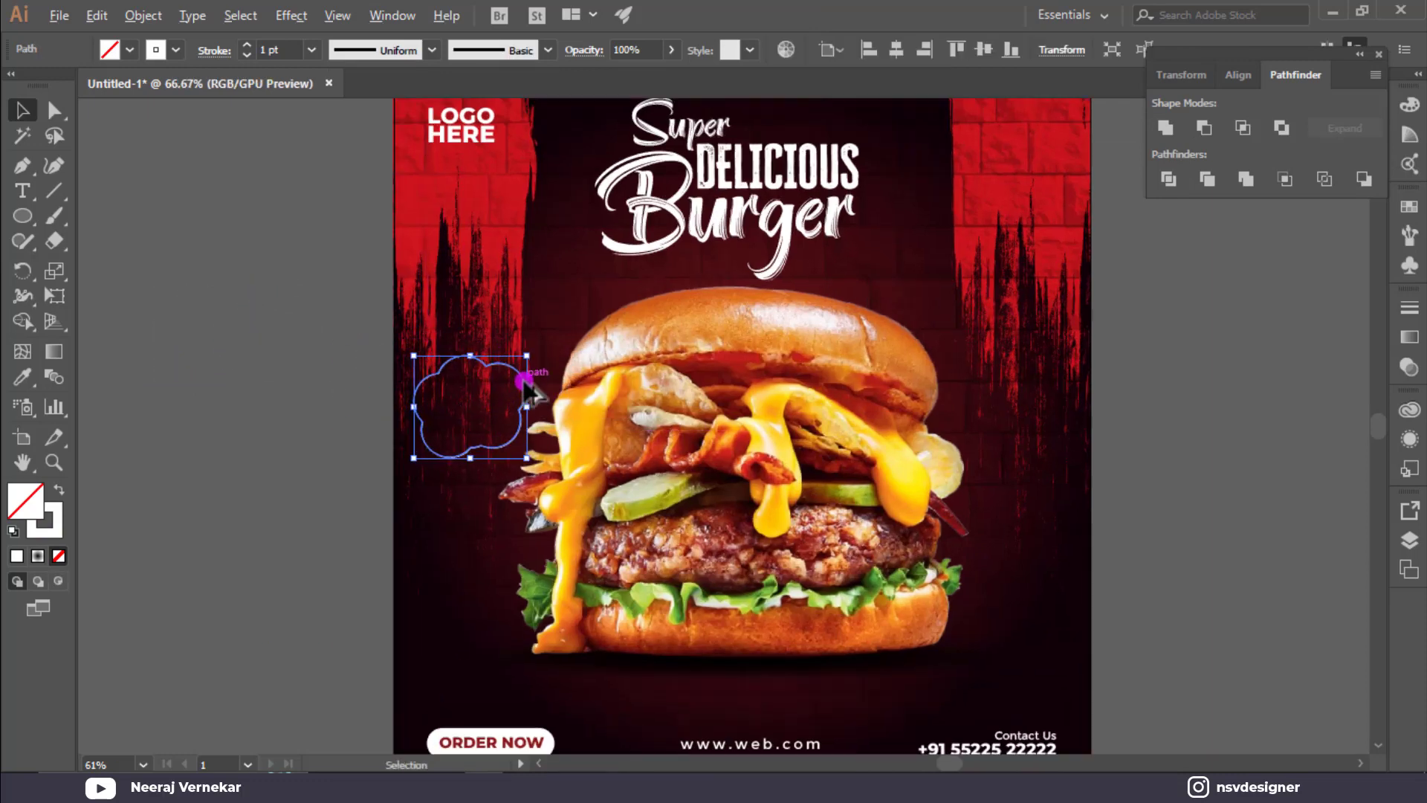
{"action": "key", "text": "ctrl+="}
{"action": "key", "text": "ctrl+="}
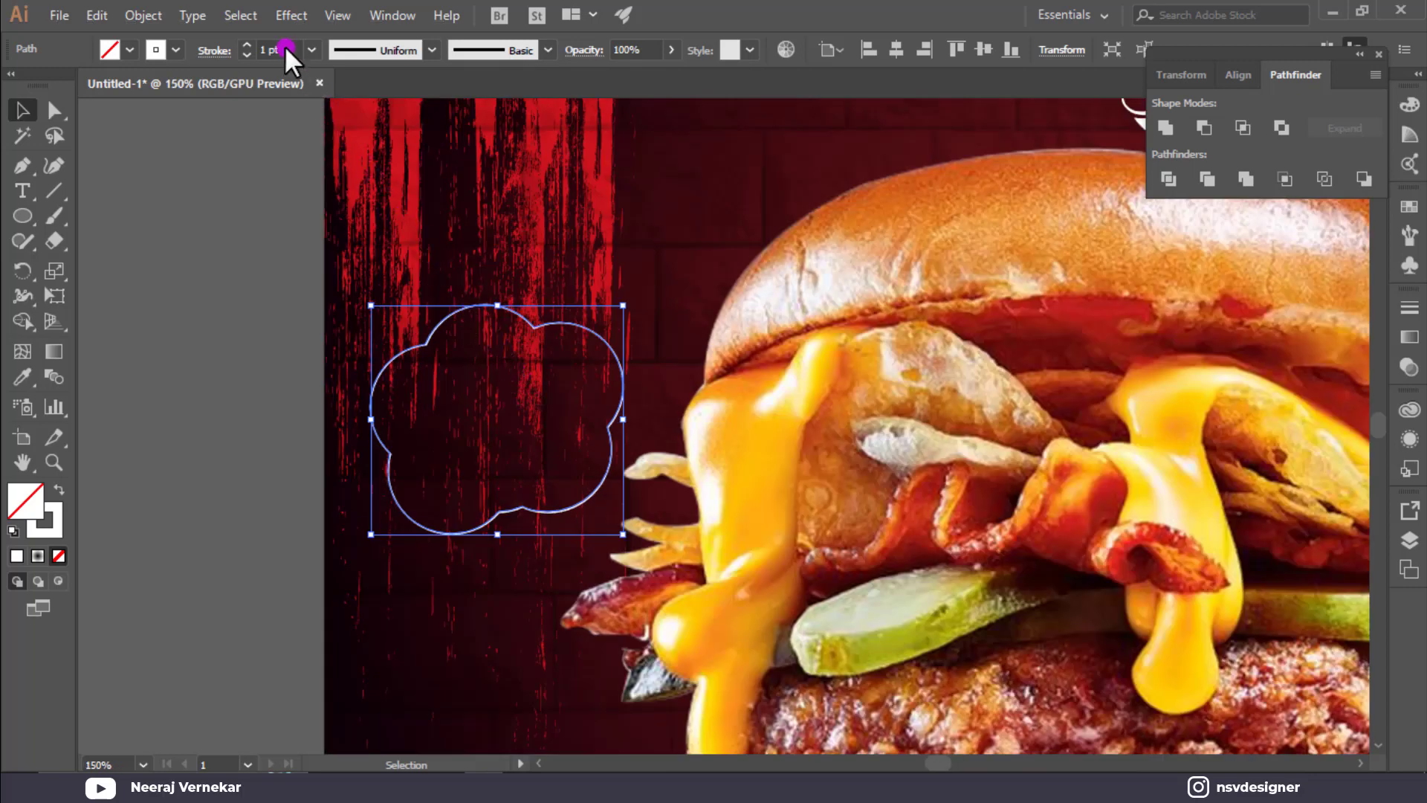
{"action": "type", "text": "3"}
{"action": "key", "text": "Return"}
{"action": "left_click", "coordinate": [213, 50]}
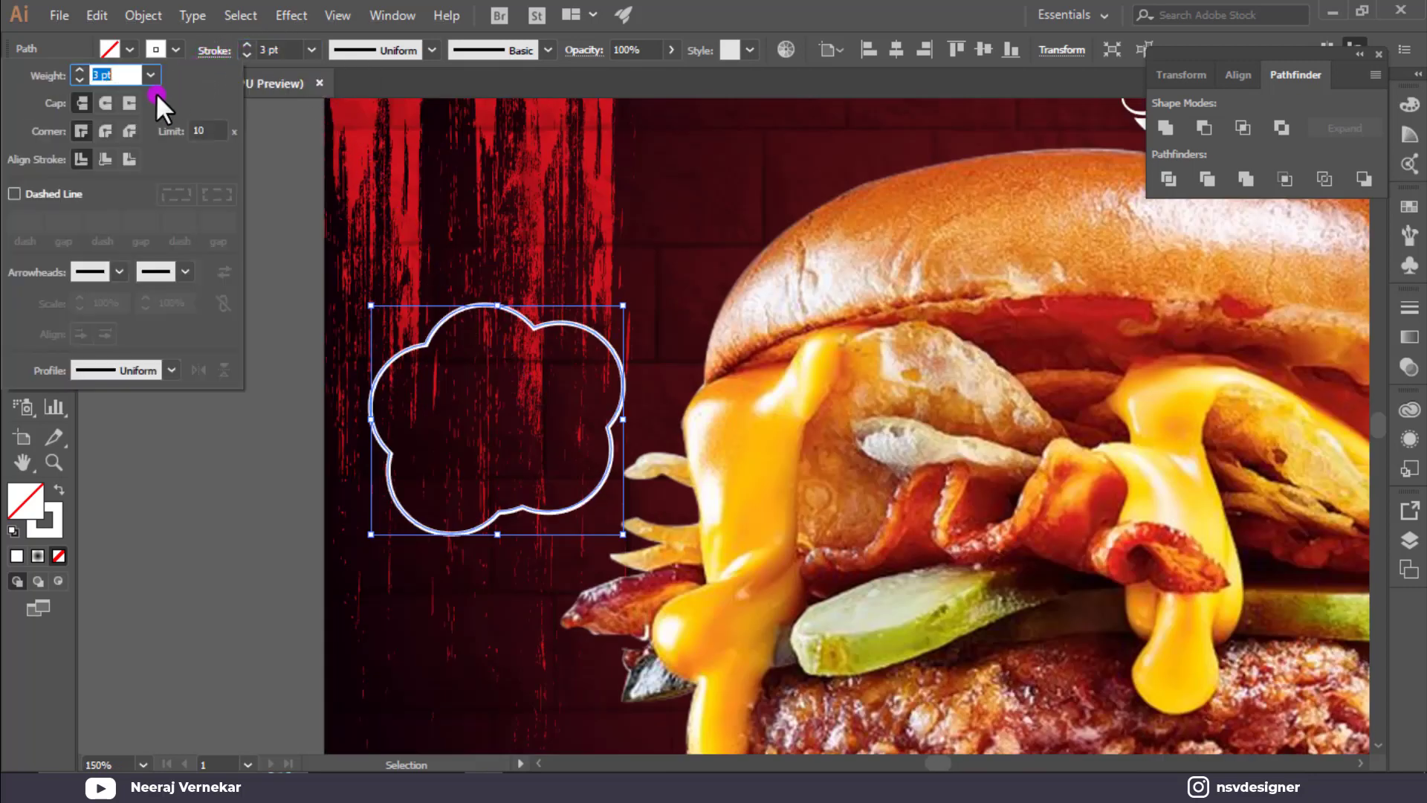
{"action": "left_click", "coordinate": [33, 196]}
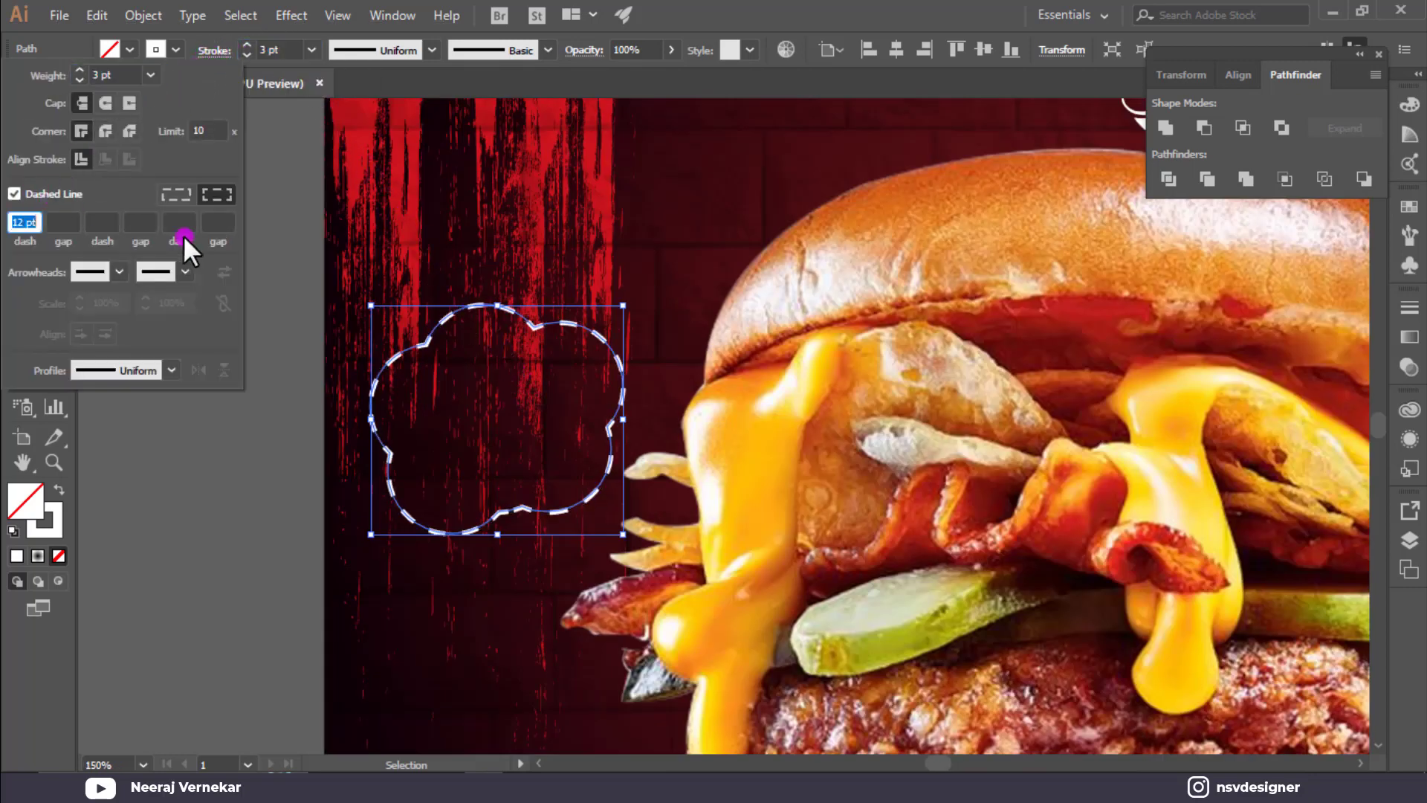
{"action": "left_click", "coordinate": [295, 244]}
Add large white 50% text and place it inside the dashed cloud.
{"action": "left_click", "coordinate": [23, 191]}
{"action": "left_click", "coordinate": [93, 212]}
{"action": "type", "text": "5"}
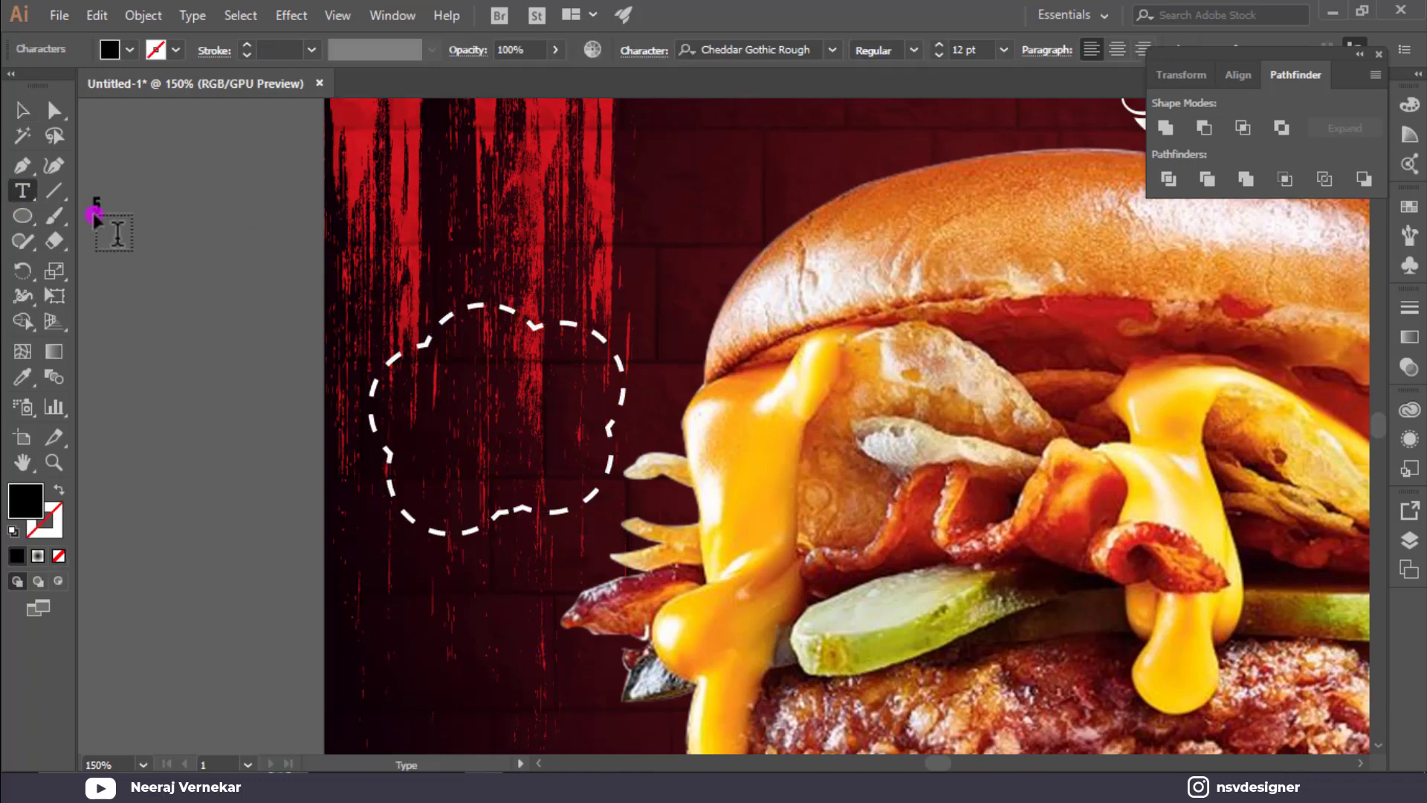
{"action": "type", "text": "0%"}
{"action": "left_click", "coordinate": [22, 110]}
{"action": "left_click_drag", "start_coordinate": [120, 218], "coordinate": [288, 457]}
{"action": "left_click", "coordinate": [192, 225]}
{"action": "left_click", "coordinate": [130, 49]}
{"action": "left_click", "coordinate": [48, 87]}
{"action": "left_click", "coordinate": [387, 475]}
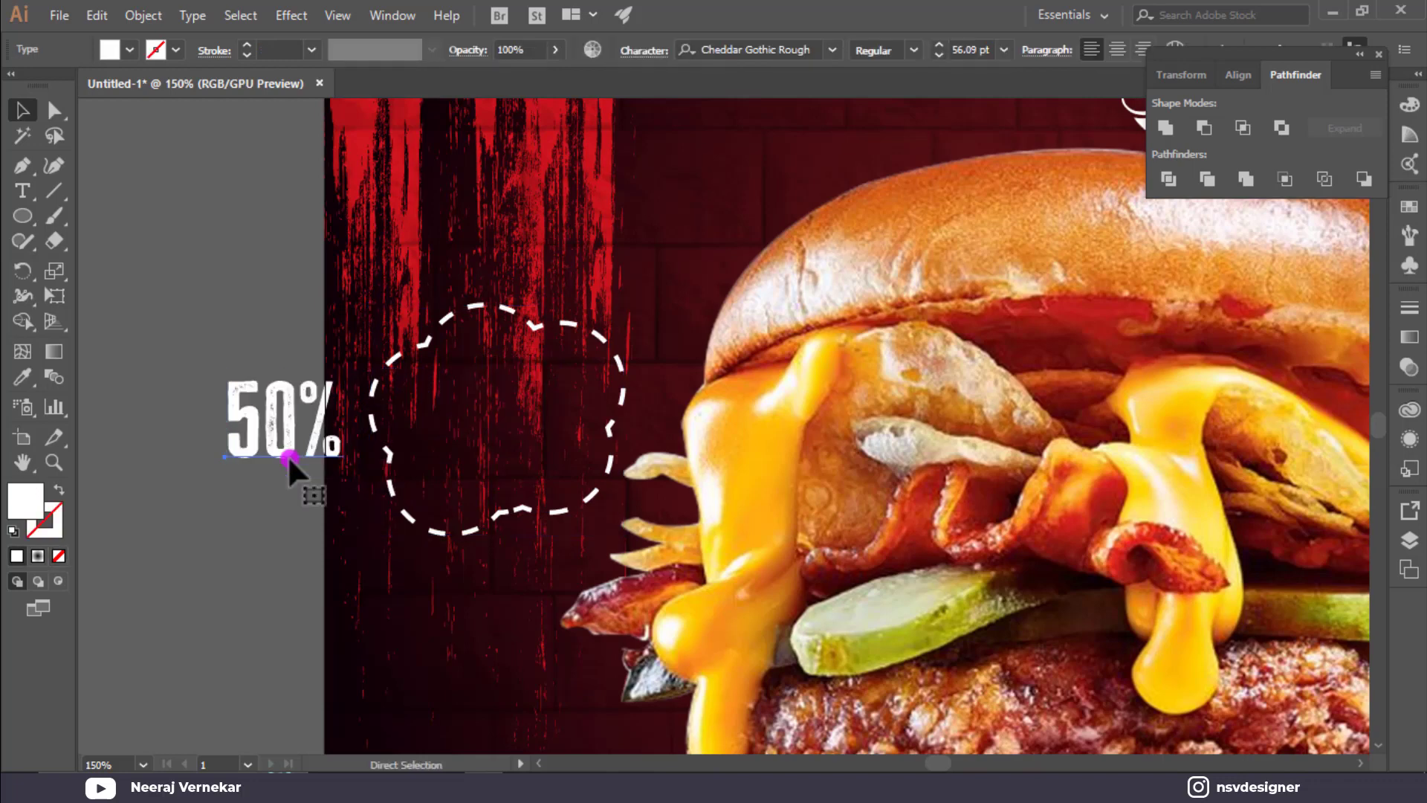
Copy 50% below itself, retype it as OFF, and stretch OFF to match the width.
{"action": "key", "text": "ctrl+z"}
{"action": "left_click_drag", "start_coordinate": [479, 409], "coordinate": [487, 477]}
{"action": "double_click", "coordinate": [488, 477]}
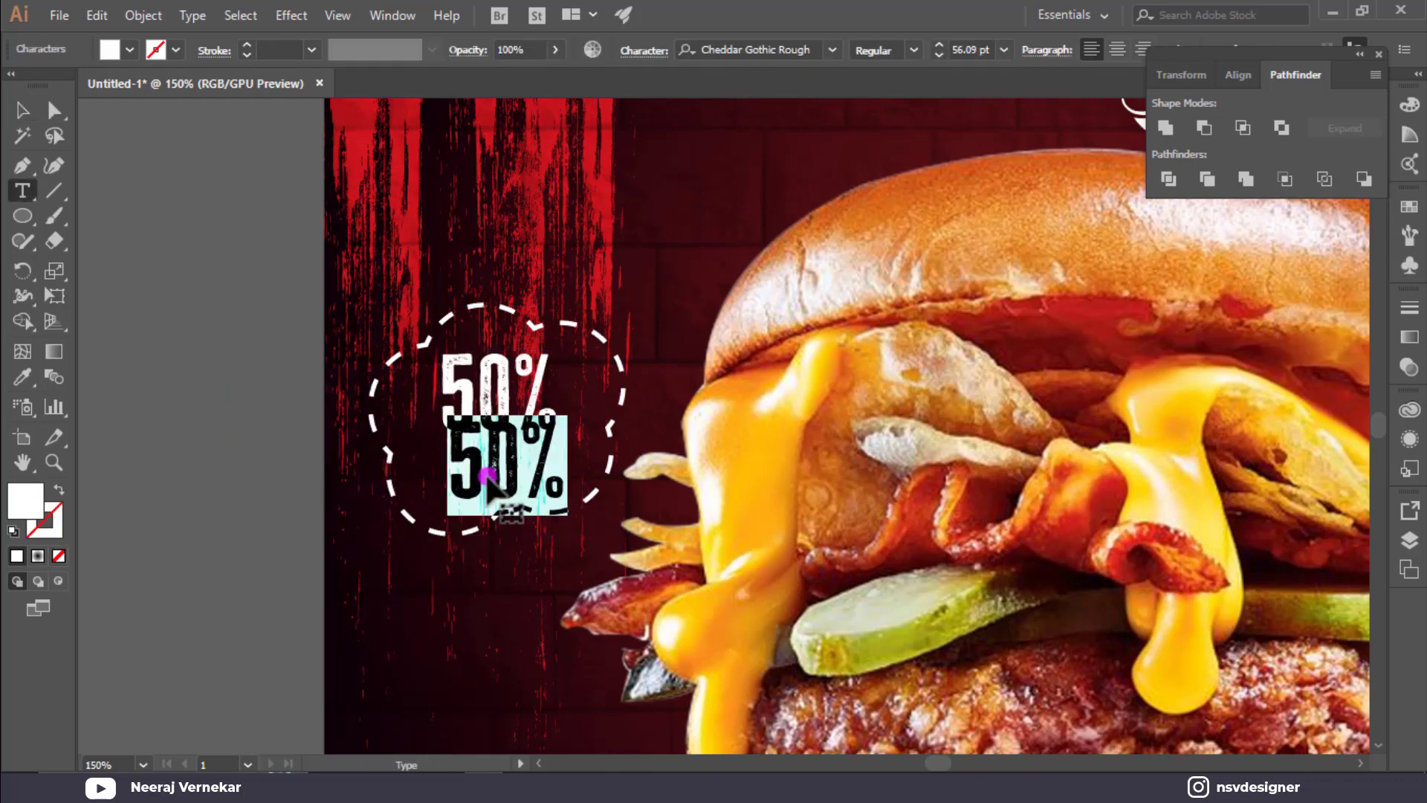
{"action": "type", "text": "OFF"}
{"action": "key", "text": "Escape"}
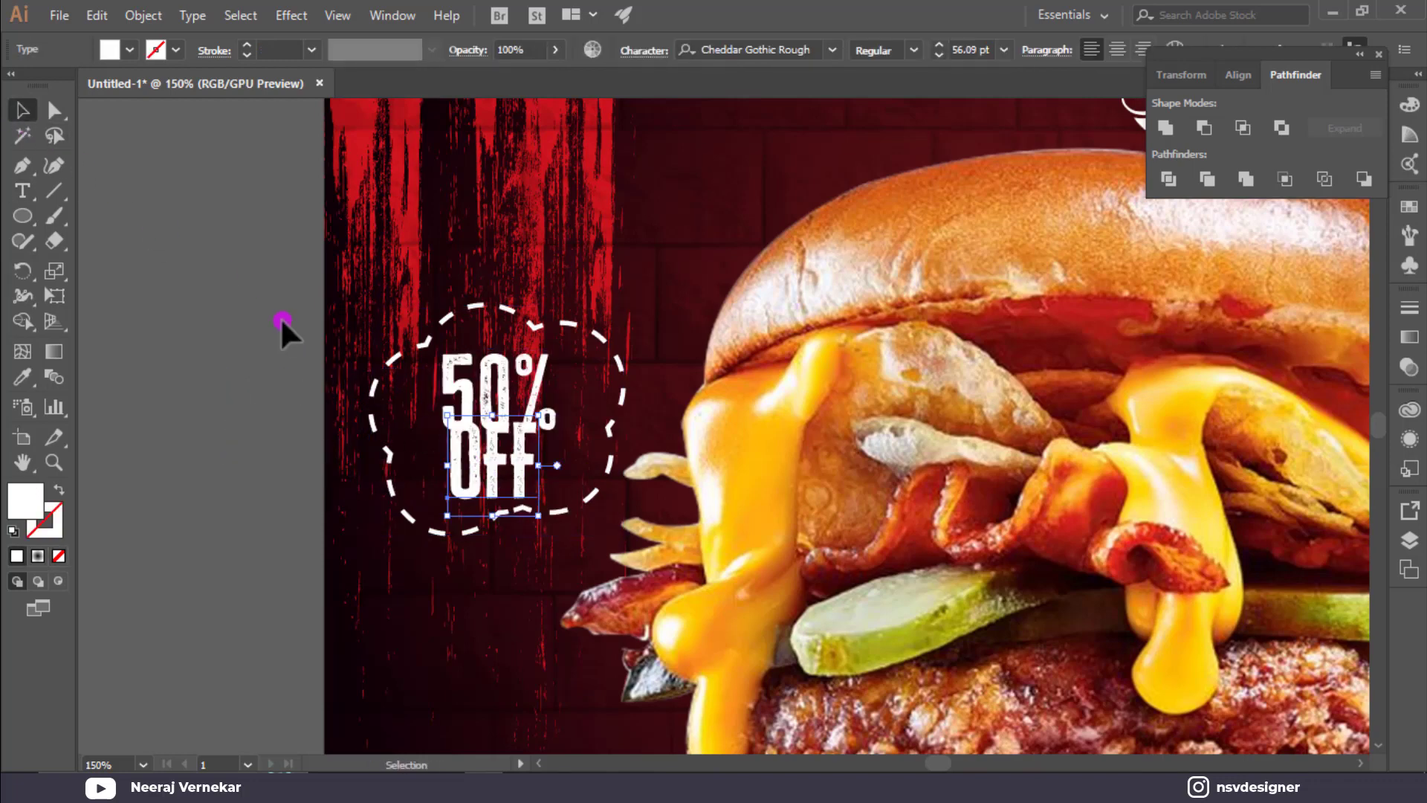
{"action": "scroll", "coordinate": [471, 328], "scroll_direction": "up", "scroll_amount": 5}
{"action": "left_click_drag", "start_coordinate": [715, 316], "coordinate": [727, 285]}
{"action": "left_click", "coordinate": [701, 471]}
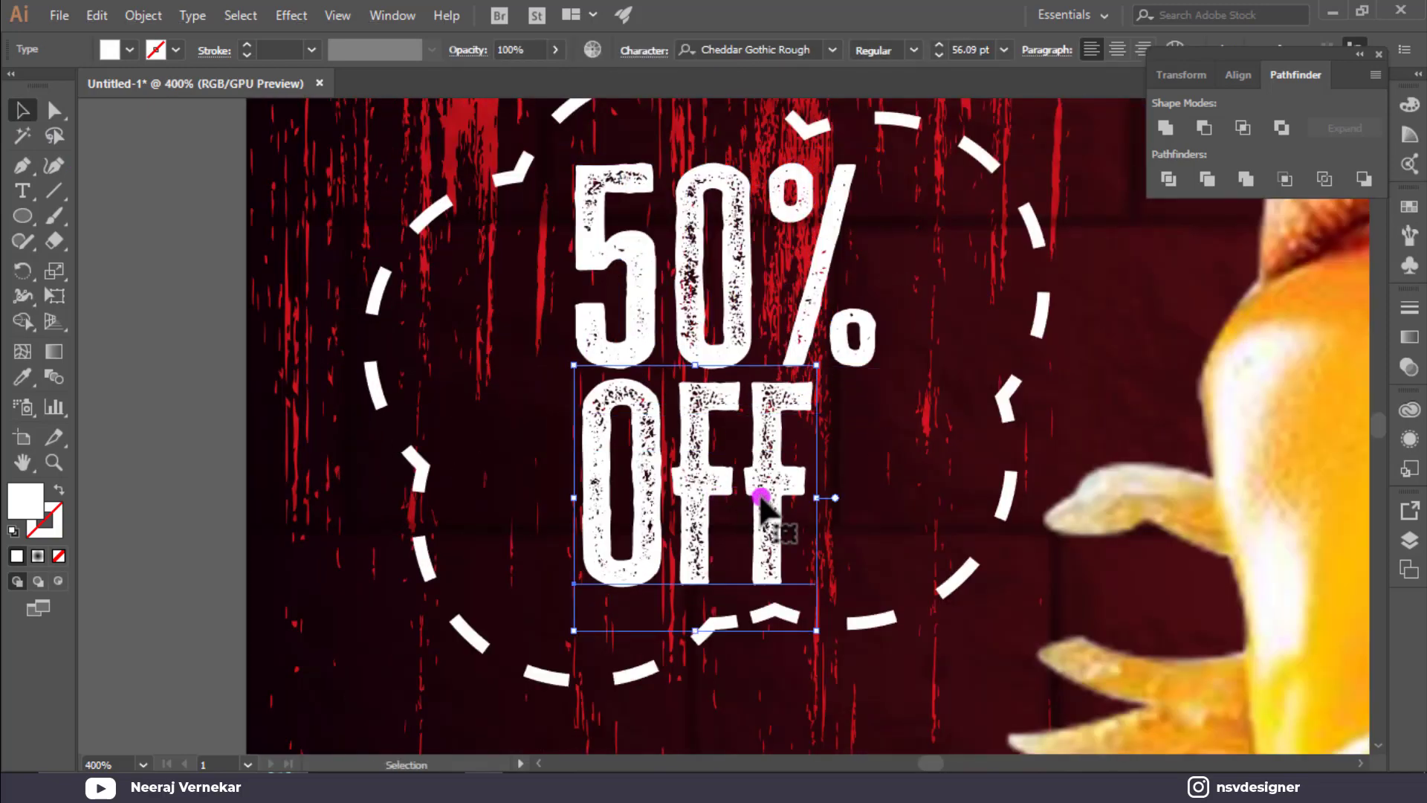
{"action": "left_click_drag", "start_coordinate": [818, 496], "coordinate": [885, 495]}
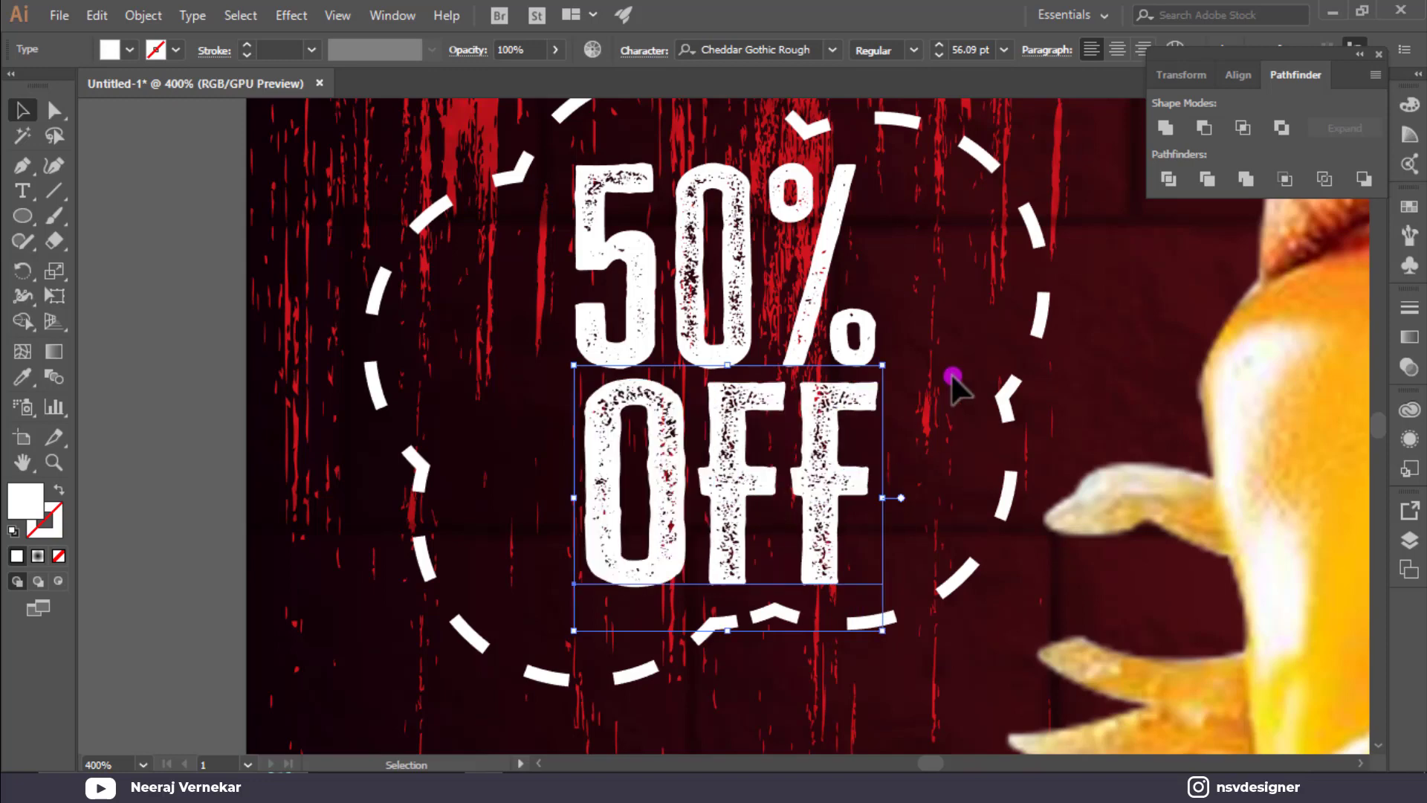
{"action": "left_click", "coordinate": [950, 376]}
Group 50% and OFF, tilt the group counter-clockwise, and centre it in the cloud.
{"action": "scroll", "coordinate": [942, 374], "scroll_direction": "down", "scroll_amount": 1}
{"action": "left_click_drag", "start_coordinate": [631, 325], "coordinate": [737, 429]}
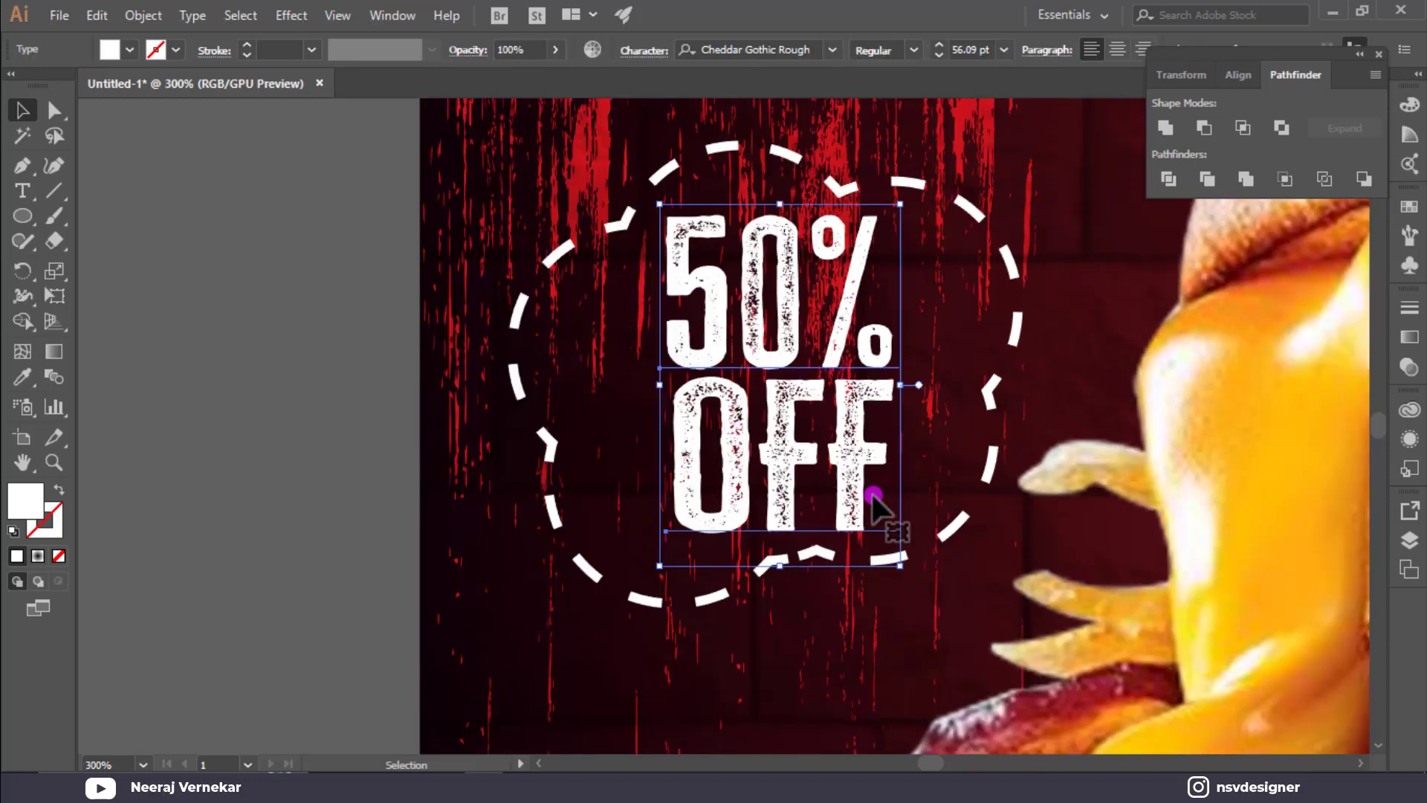
{"action": "key", "text": "ctrl+g"}
{"action": "left_click_drag", "start_coordinate": [903, 565], "coordinate": [929, 563]}
{"action": "left_click_drag", "start_coordinate": [860, 472], "coordinate": [852, 476]}
{"action": "left_click", "coordinate": [366, 377]}
{"action": "scroll", "coordinate": [366, 376], "scroll_direction": "down", "scroll_amount": 2}
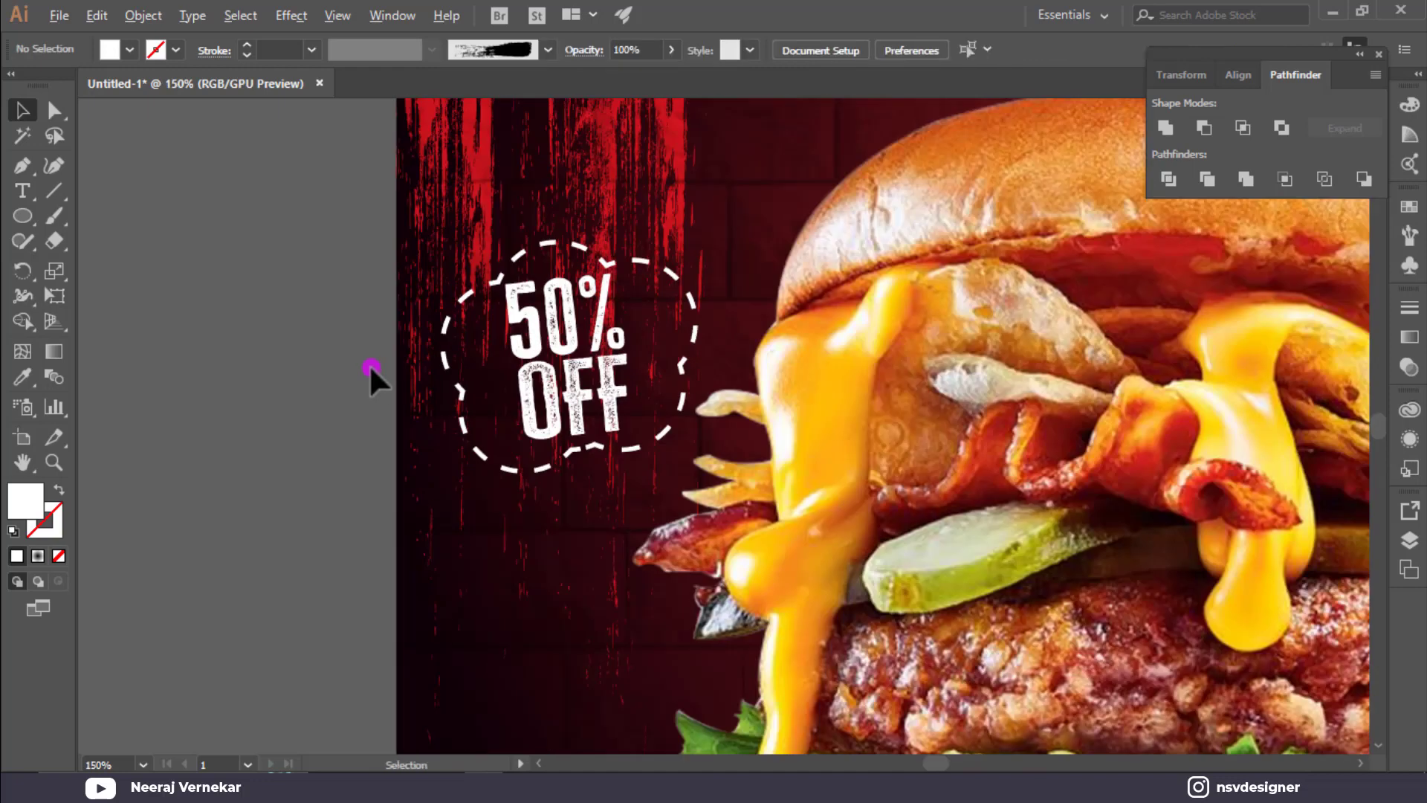
Draw a looping freehand Pencil trail curving down from the badge.
{"action": "left_click", "coordinate": [23, 245]}
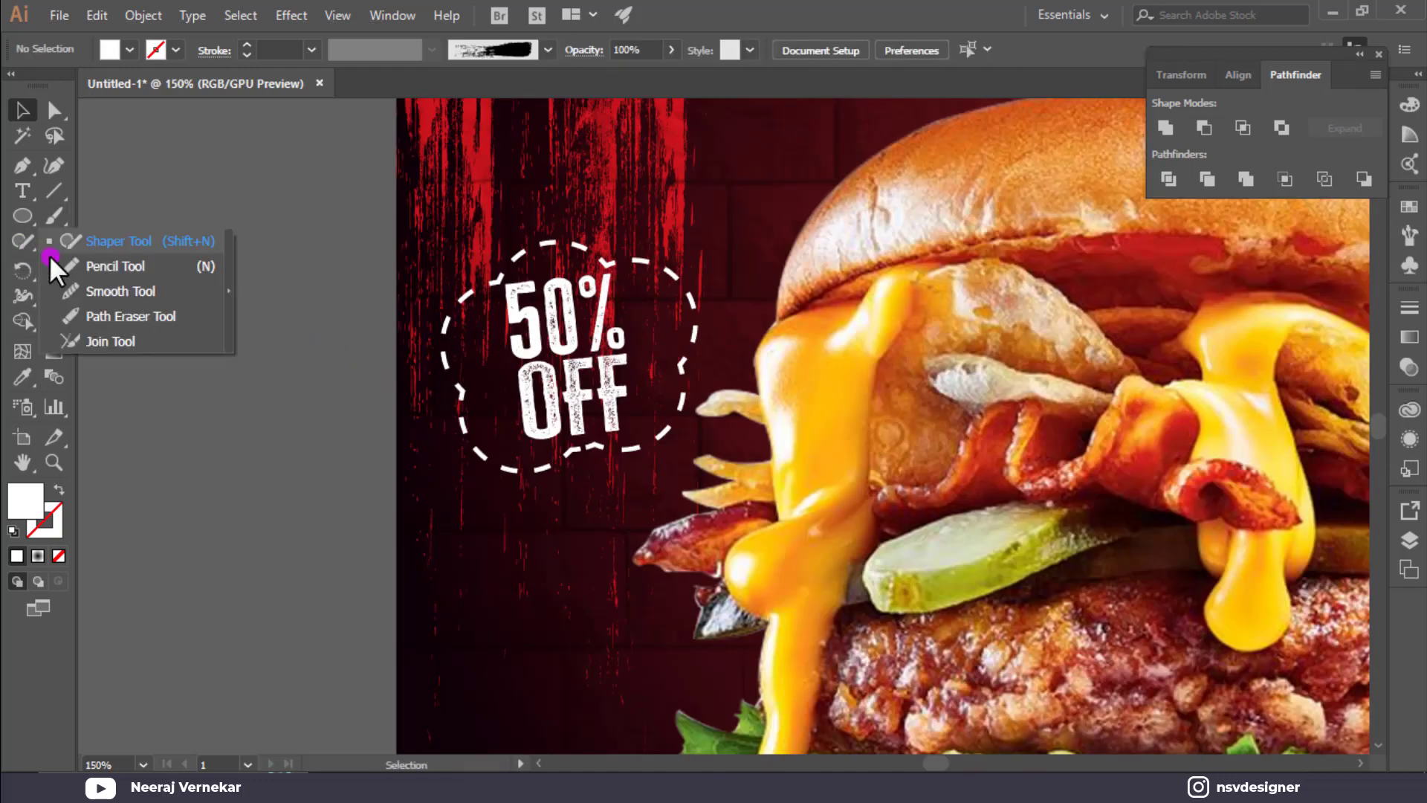
{"action": "left_click", "coordinate": [75, 264]}
{"action": "scroll", "coordinate": [77, 253], "scroll_direction": "down", "scroll_amount": 2}
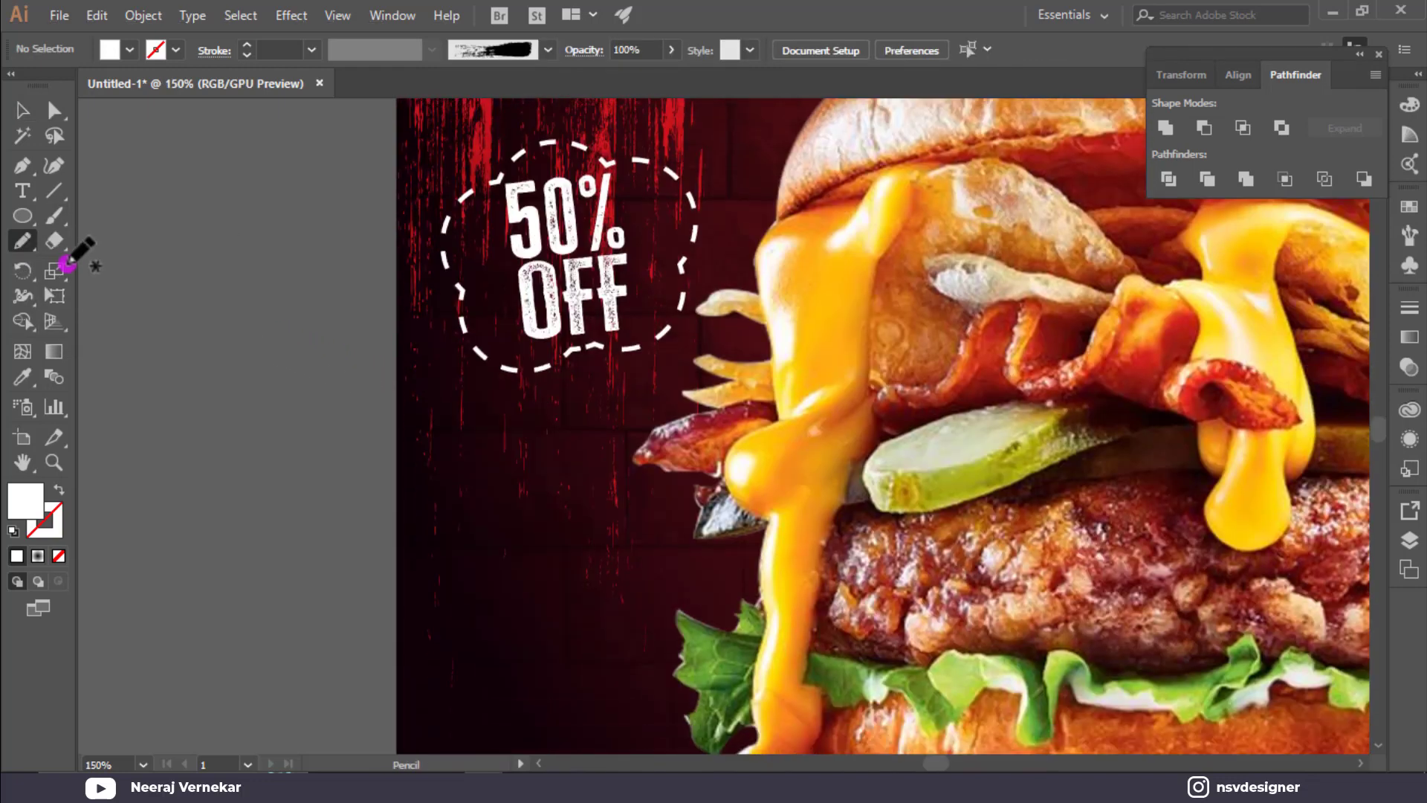
{"action": "double_click", "coordinate": [27, 239]}
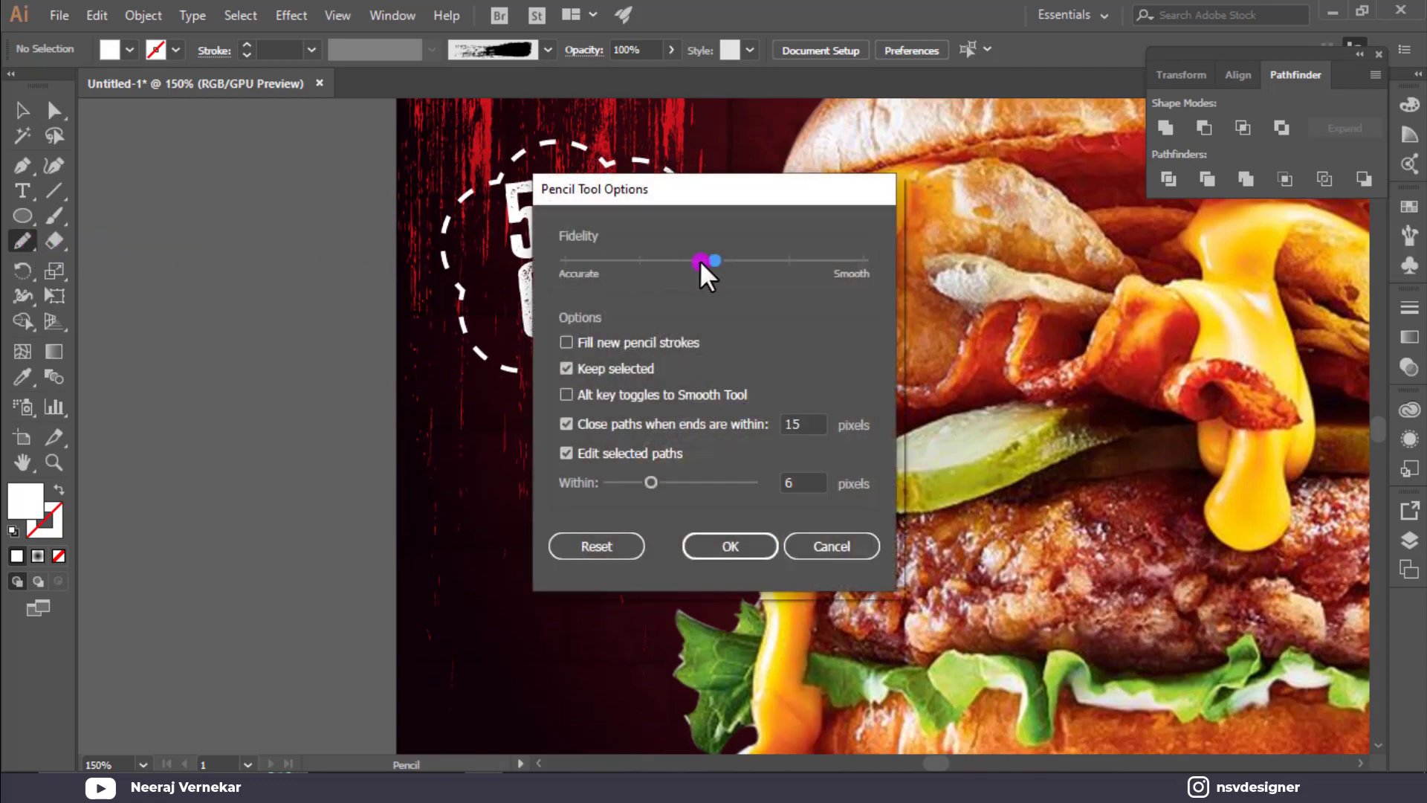
{"action": "left_click", "coordinate": [731, 545]}
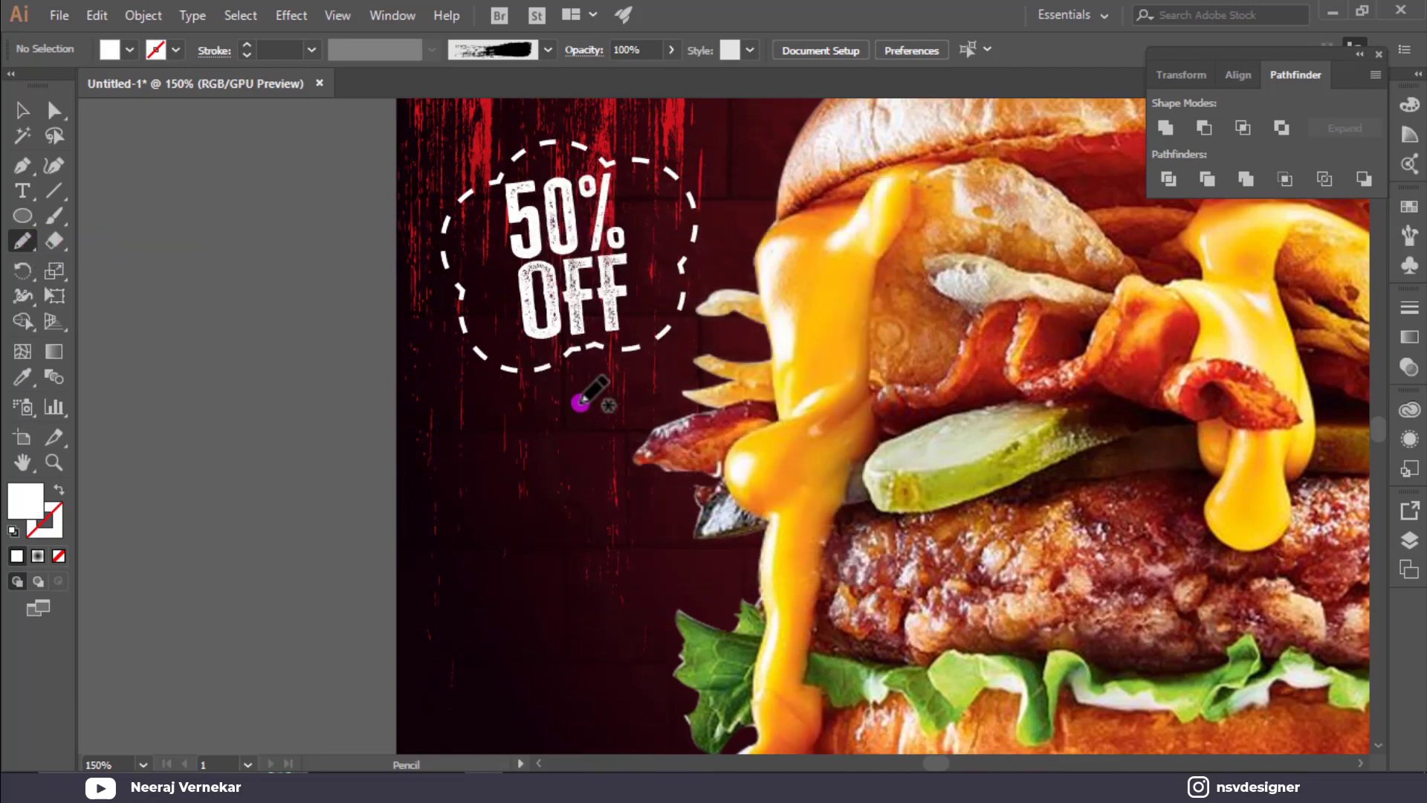
{"action": "mouse_move", "coordinate": [569, 395]}
{"action": "left_mouse_down"}
{"action": "mouse_move", "coordinate": [563, 435]}
{"action": "mouse_move", "coordinate": [596, 549]}
{"action": "mouse_move", "coordinate": [630, 521]}
{"action": "mouse_move", "coordinate": [590, 518]}
{"action": "mouse_move", "coordinate": [576, 600]}
{"action": "mouse_move", "coordinate": [658, 665]}
{"action": "left_mouse_up"}
Eyedropper the badge's white dashed outline onto the trail.
{"action": "scroll", "coordinate": [658, 665], "scroll_direction": "down", "scroll_amount": 1}
{"action": "key", "text": "i"}
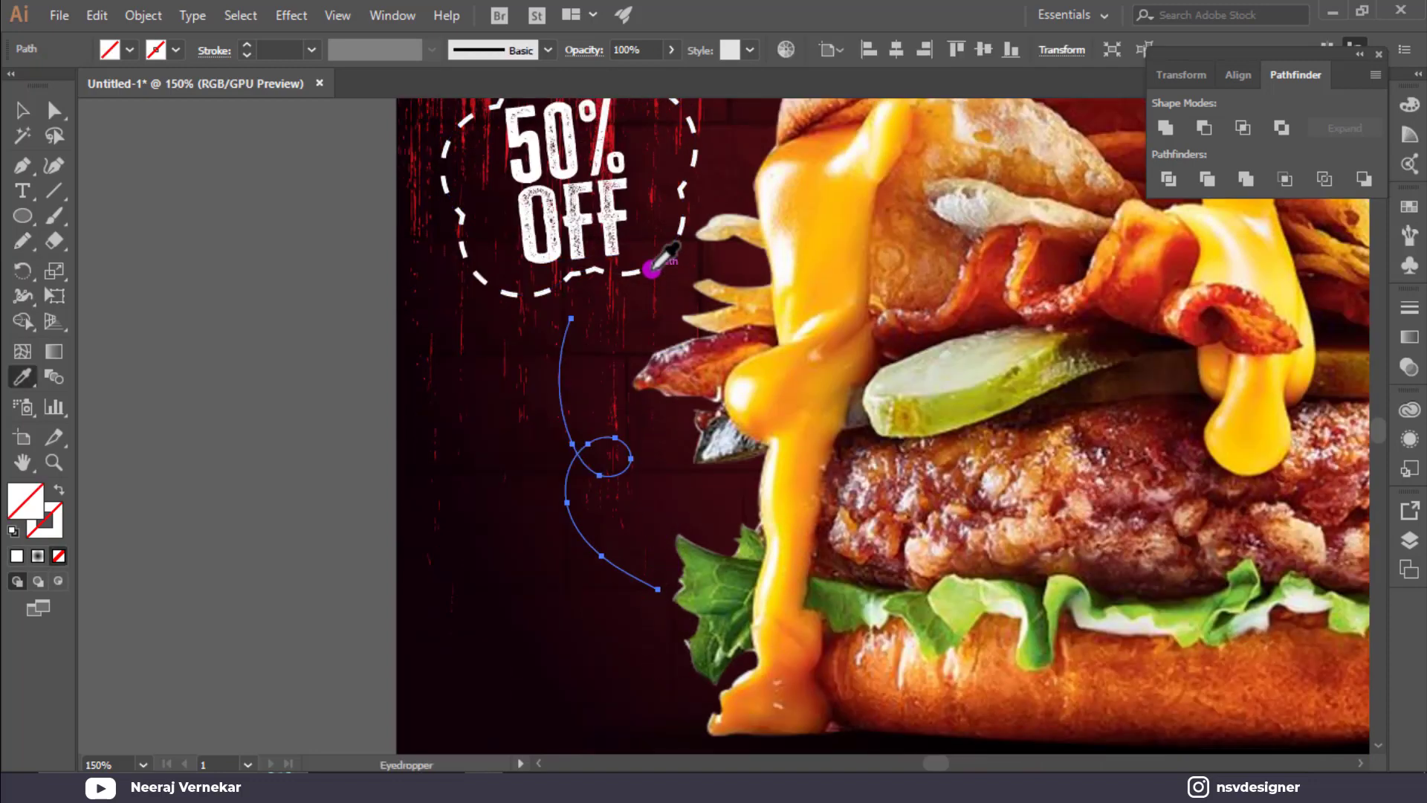
{"action": "left_click", "coordinate": [643, 265]}
{"action": "left_click", "coordinate": [653, 263]}
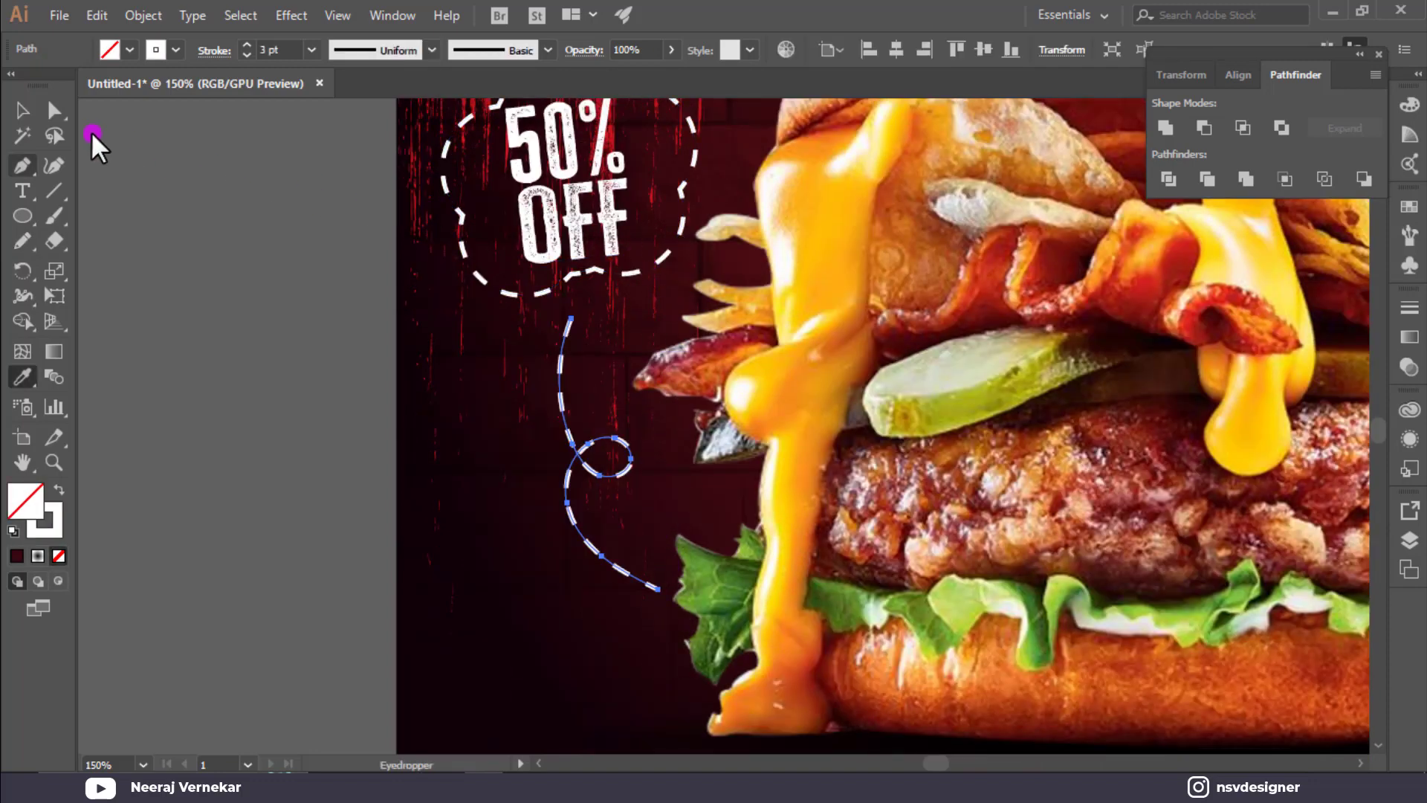
{"action": "left_click", "coordinate": [22, 110]}
{"action": "left_click", "coordinate": [168, 328]}
{"action": "scroll", "coordinate": [133, 354], "scroll_direction": "down", "scroll_amount": 1}
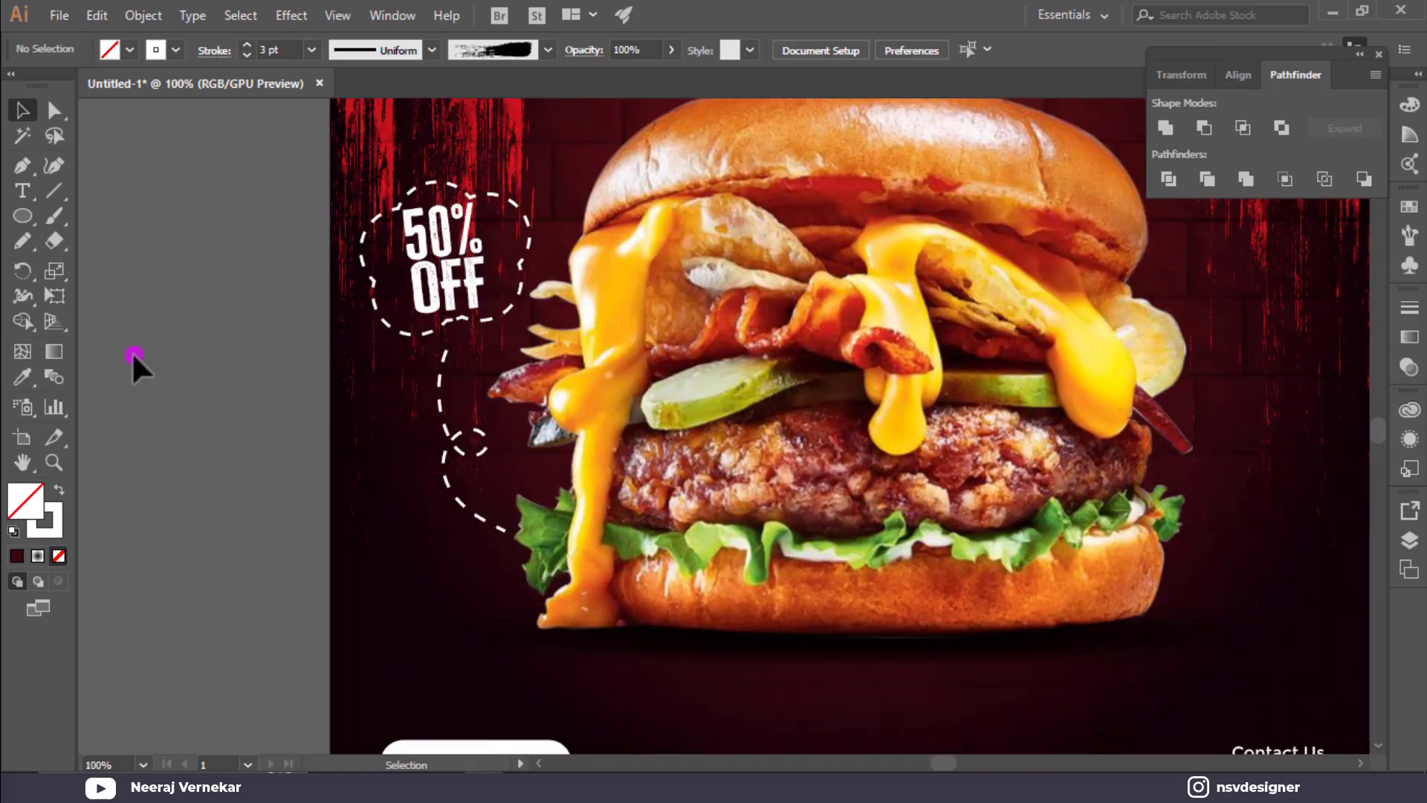
Draw a three-point star as a triangle with solid white fill and no stroke.
{"action": "left_click", "coordinate": [18, 219]}
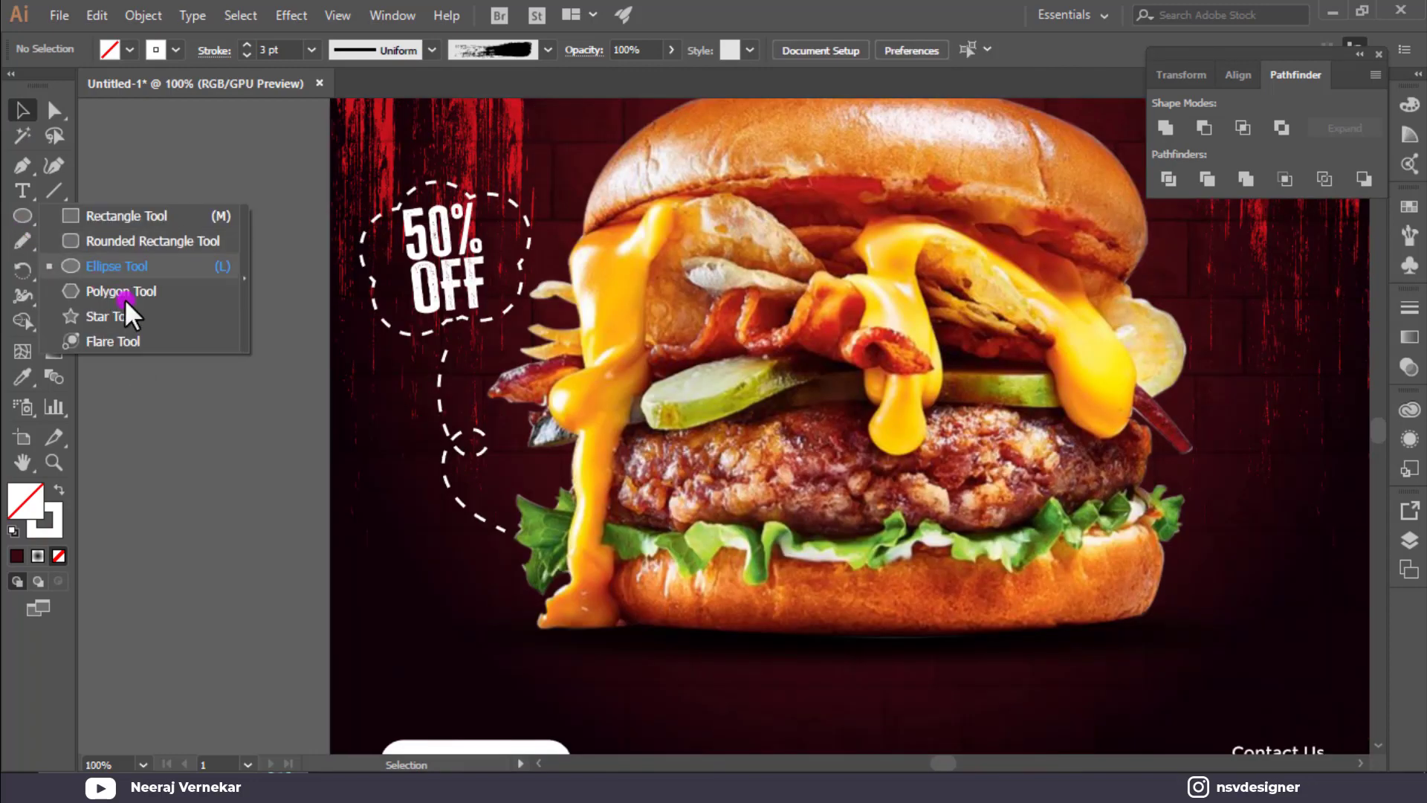
{"action": "left_click", "coordinate": [111, 316]}
{"action": "left_click_drag", "start_coordinate": [184, 292], "coordinate": [217, 310]}
{"action": "key", "text": "Down"}
{"action": "key", "text": "Down"}
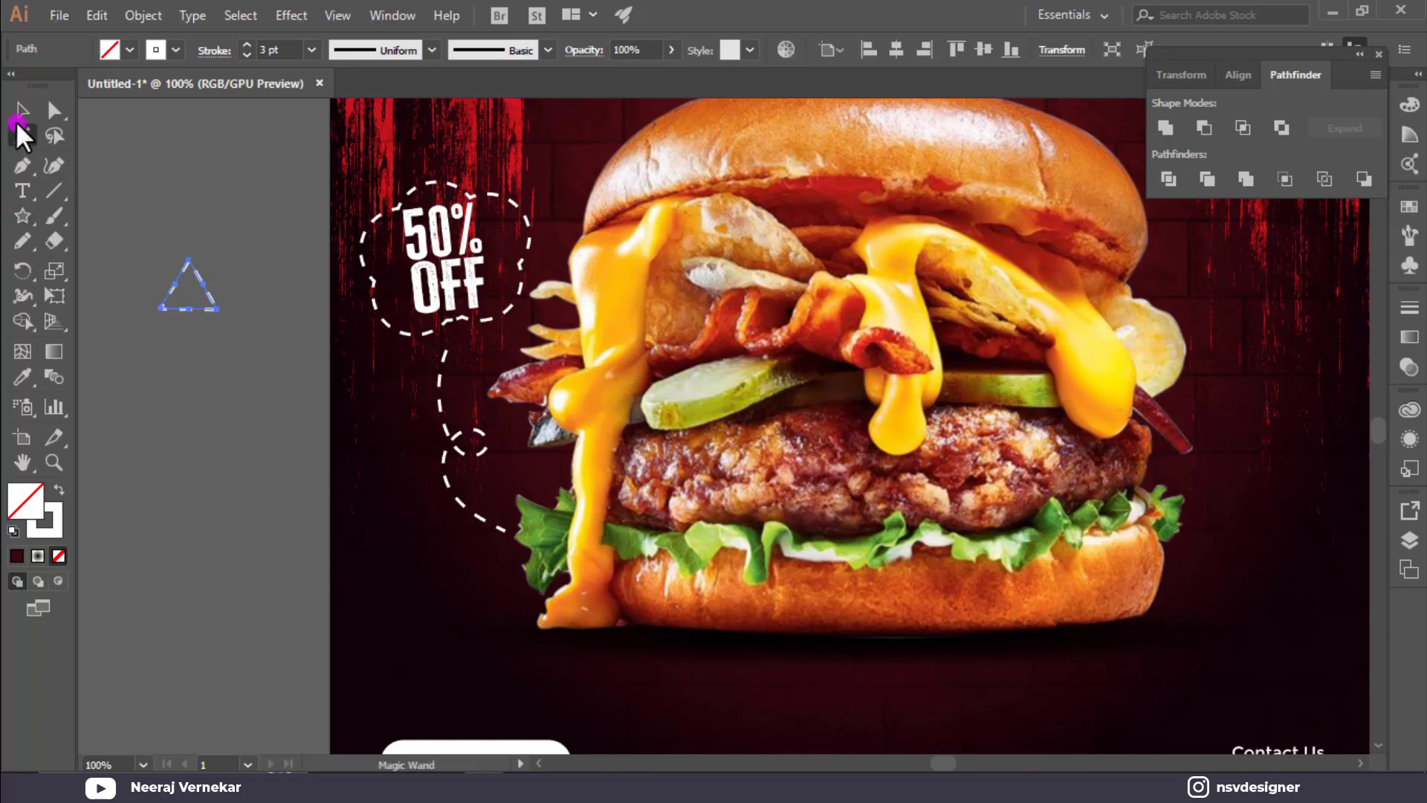
{"action": "key", "text": "shift+x"}
Shrink the triangle onto the trail's tip below the 50% OFF badge, then fit the poster in view.
{"action": "left_click", "coordinate": [17, 109]}
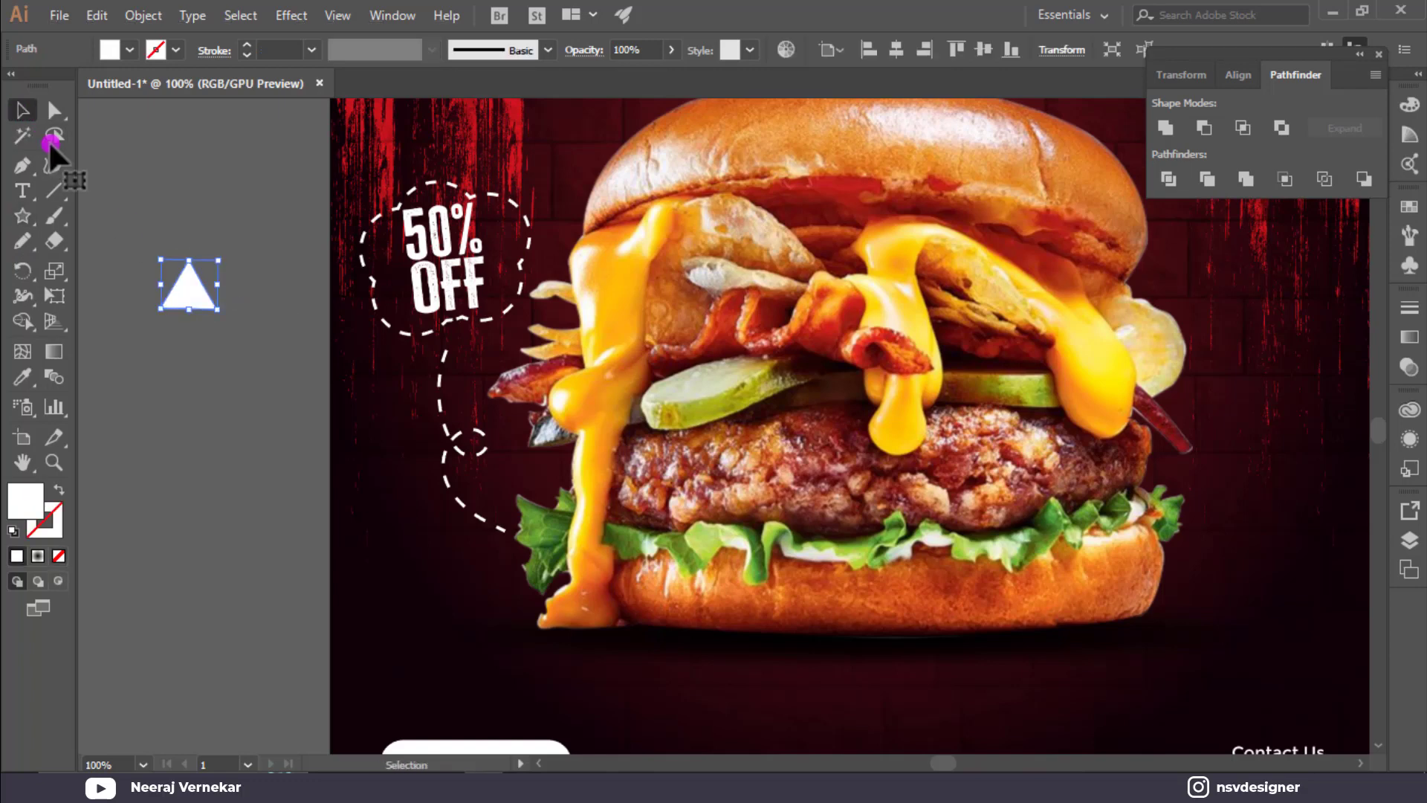
{"action": "left_click_drag", "start_coordinate": [218, 309], "coordinate": [446, 379]}
{"action": "scroll", "coordinate": [455, 334], "scroll_direction": "up", "scroll_amount": 3}
{"action": "left_click", "coordinate": [230, 477]}
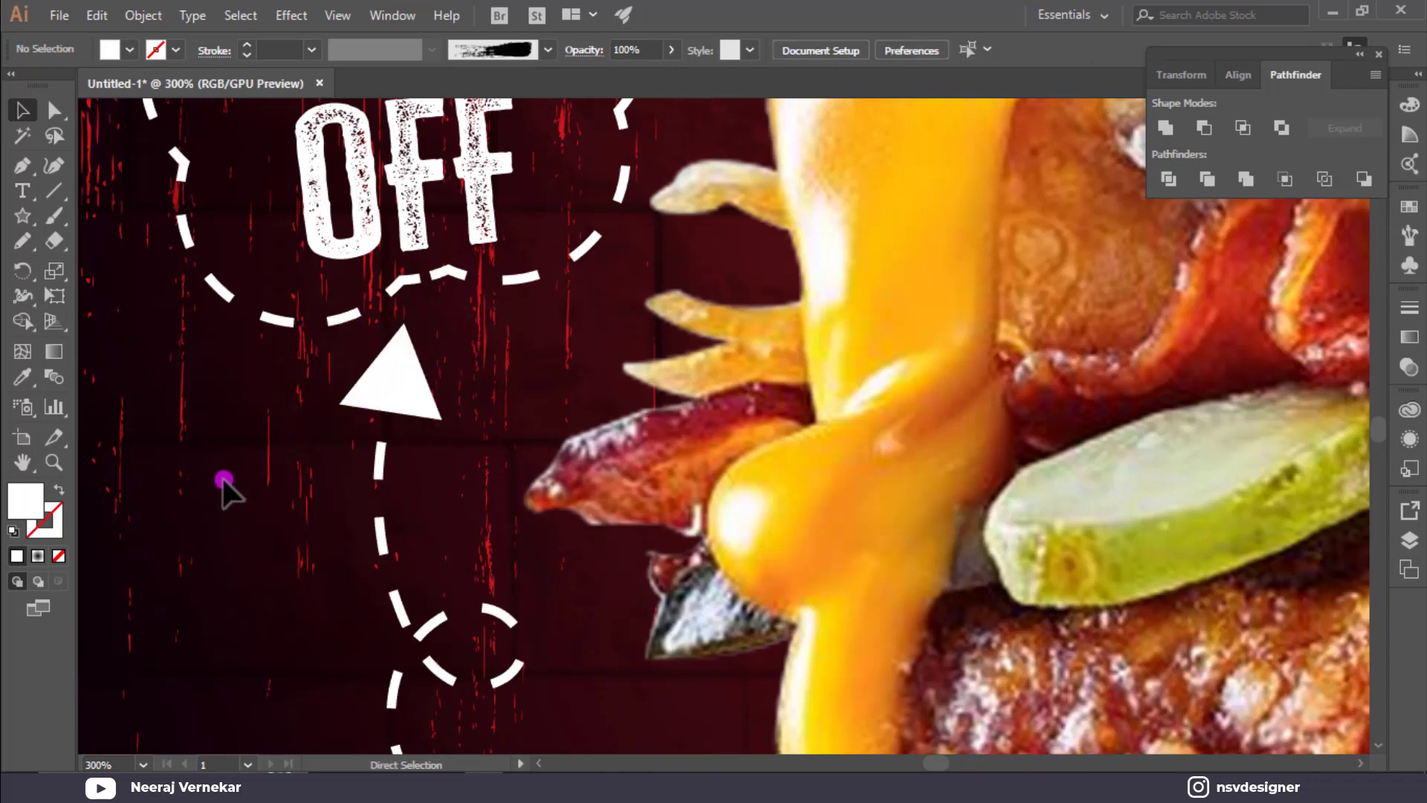
{"action": "key", "text": "ctrl+0"}
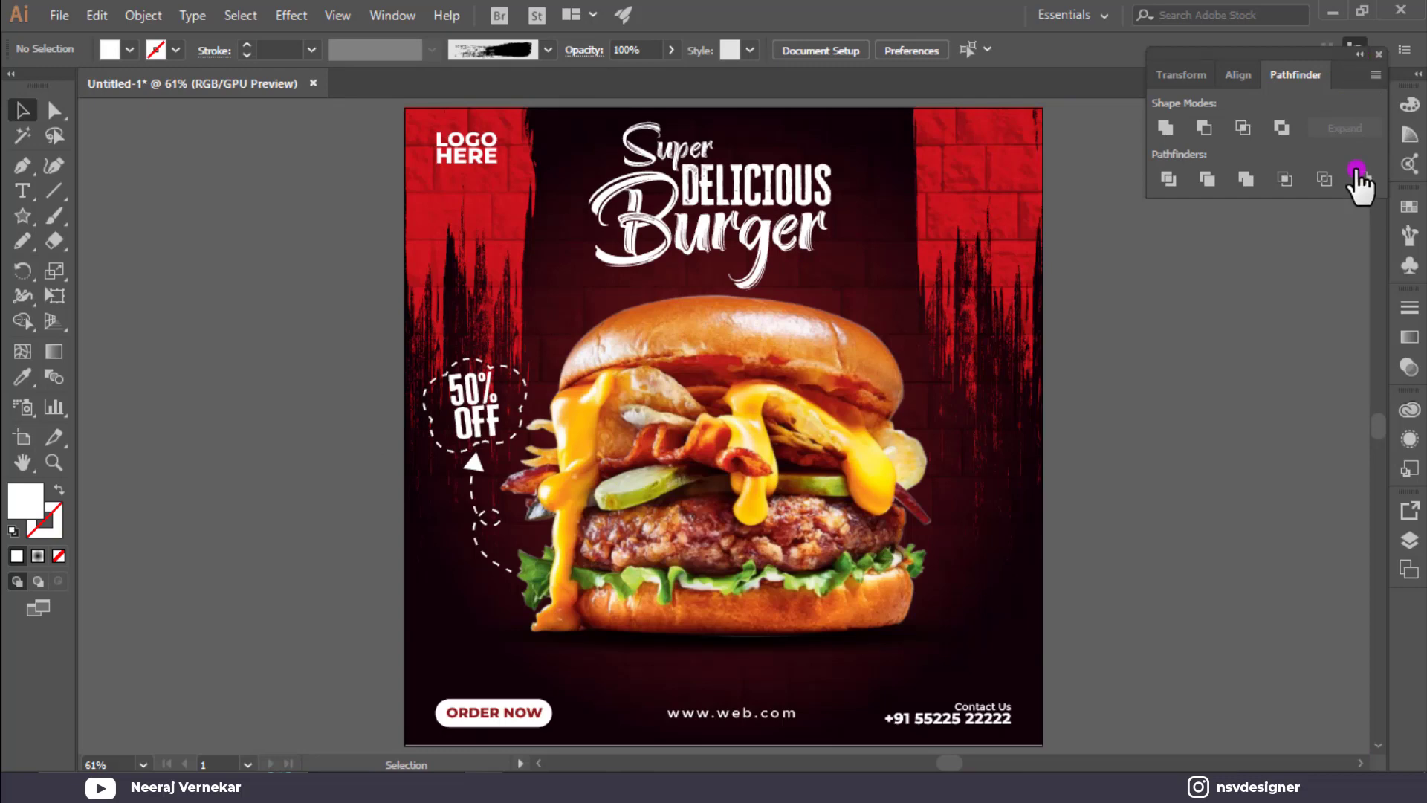
{"action": "left_click_drag", "start_coordinate": [1340, 72], "coordinate": [1406, 617]}
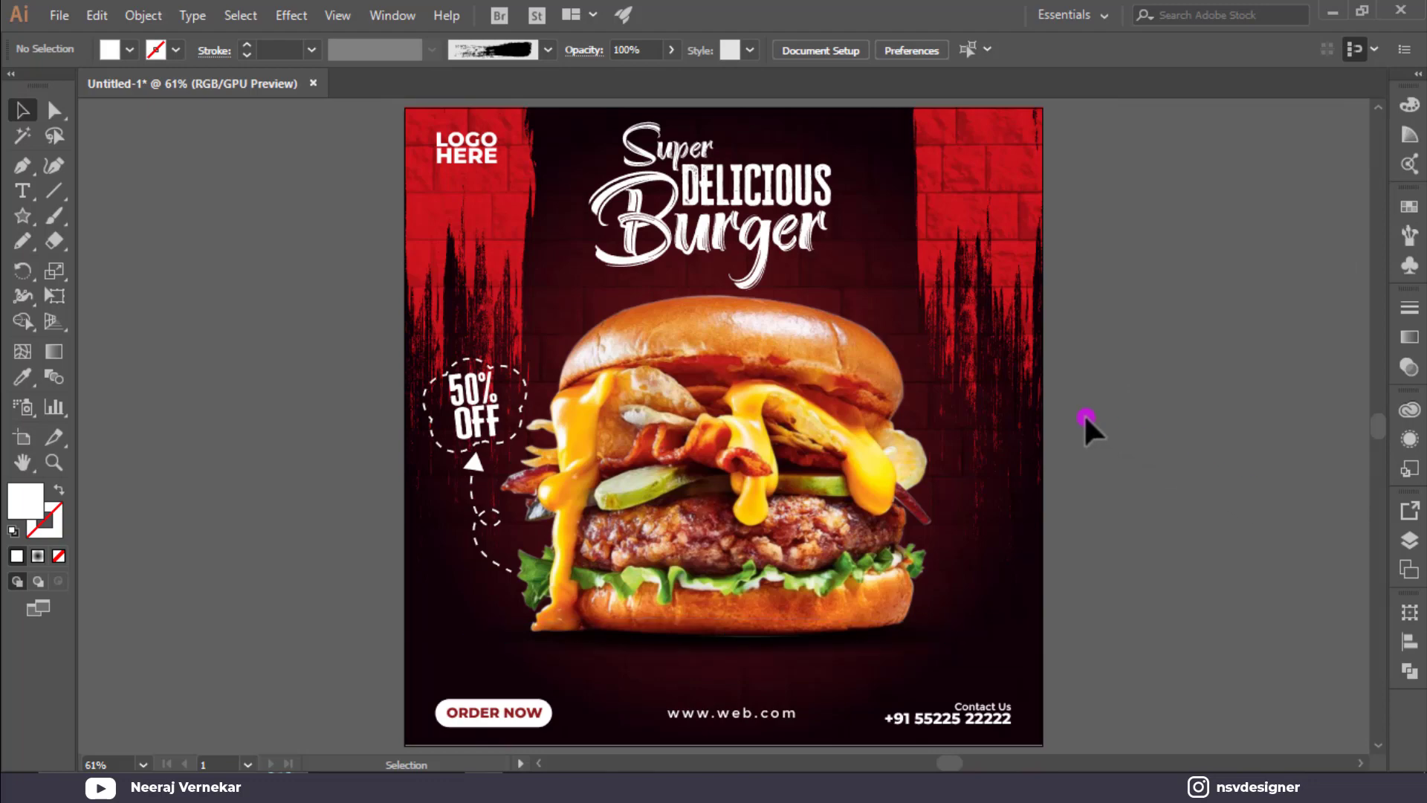